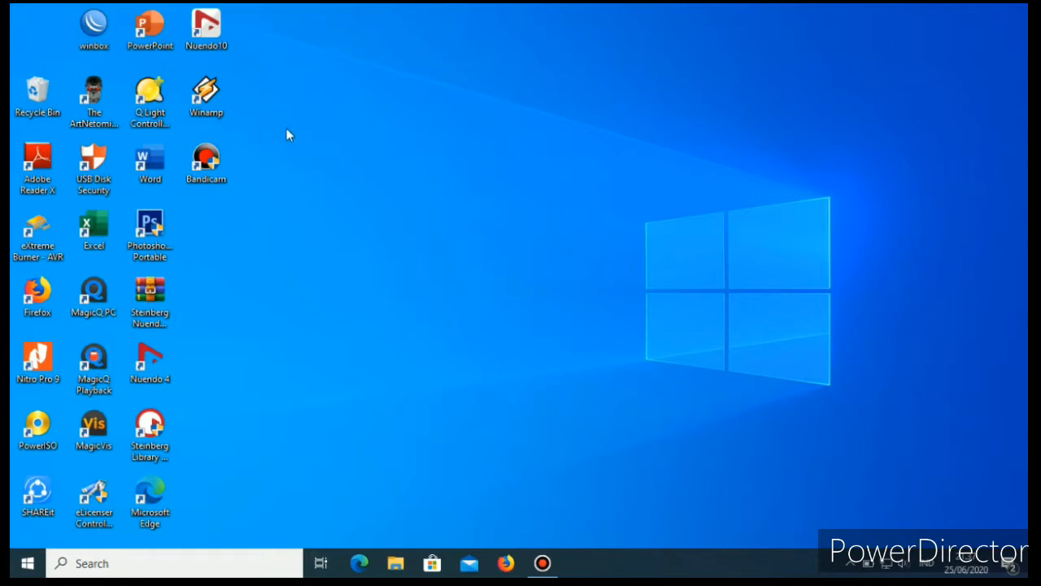
Launch WinBox and connect as admin to the MikroTik RB941-2nD router found among the neighbors.
double_click(96, 29)
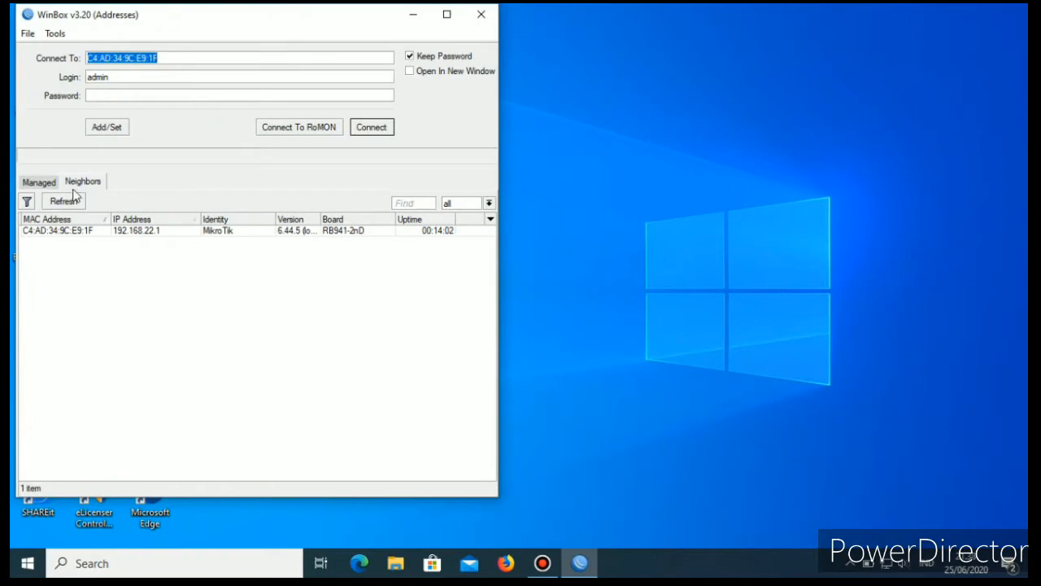
left_click(62, 233)
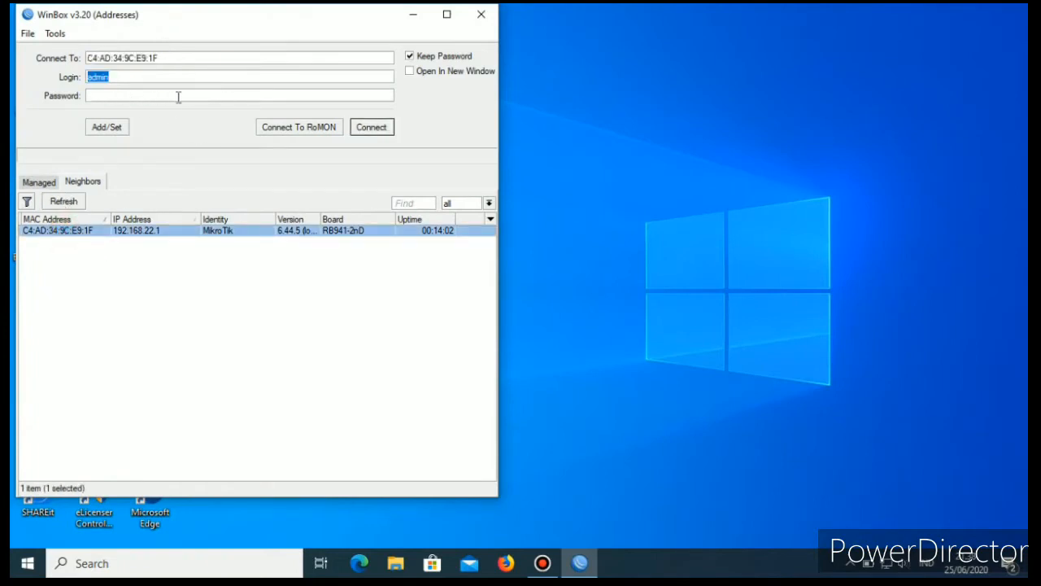
left_click(366, 127)
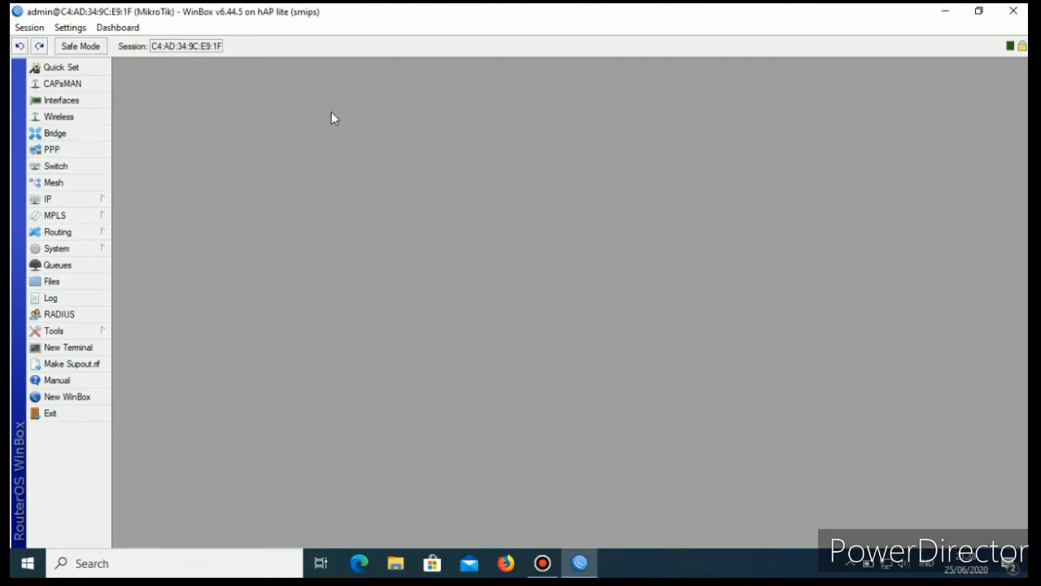
Reset the router's configuration with none of the reset options enabled, and confirm the reset.
left_click(83, 249)
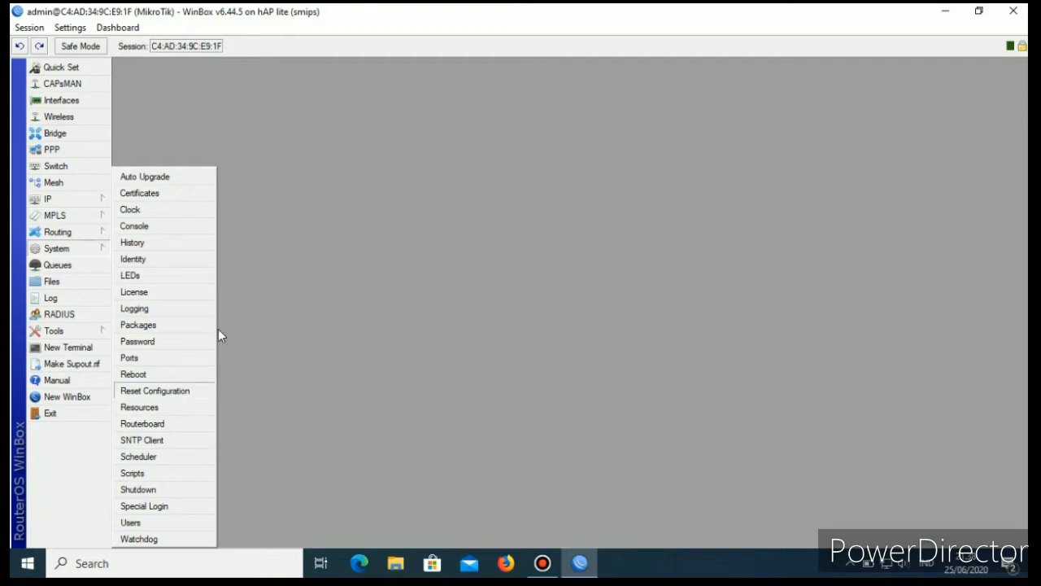
left_click(167, 392)
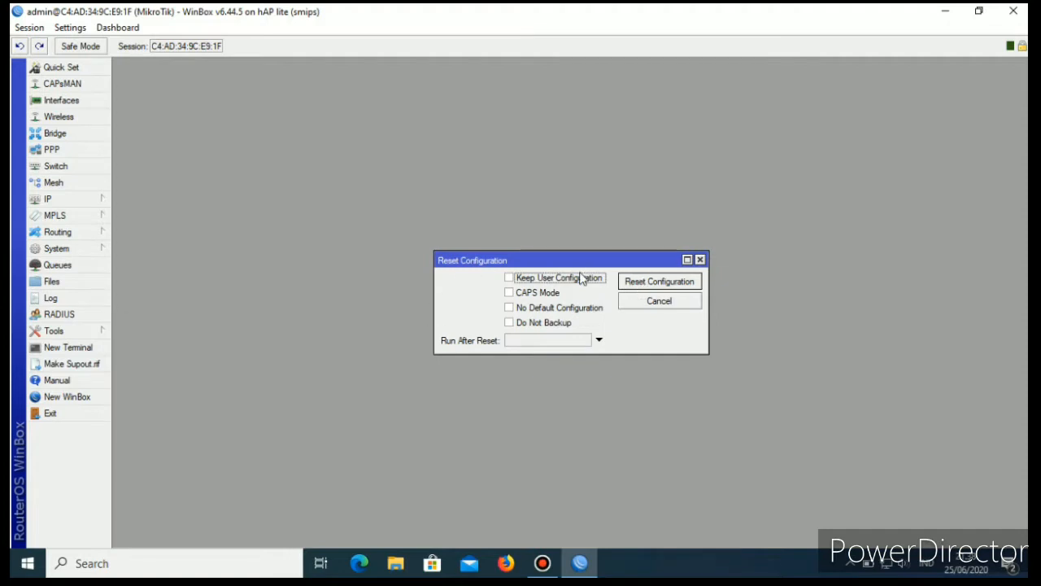
left_click(680, 282)
left_click(560, 303)
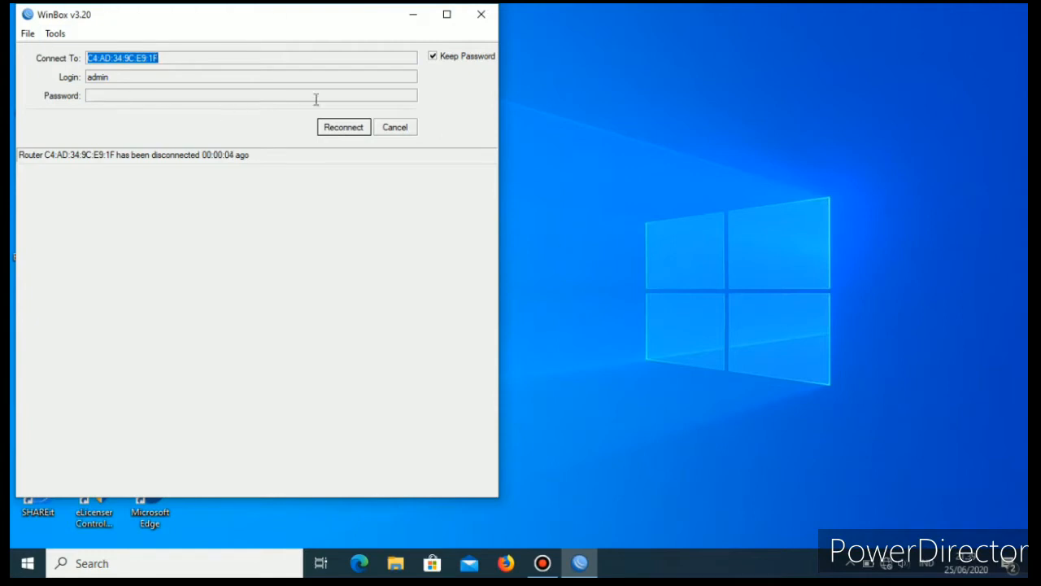
Reconnect to the reset router as admin, refreshing the neighbor list until the MikroTik entry can be selected.
left_click(347, 130)
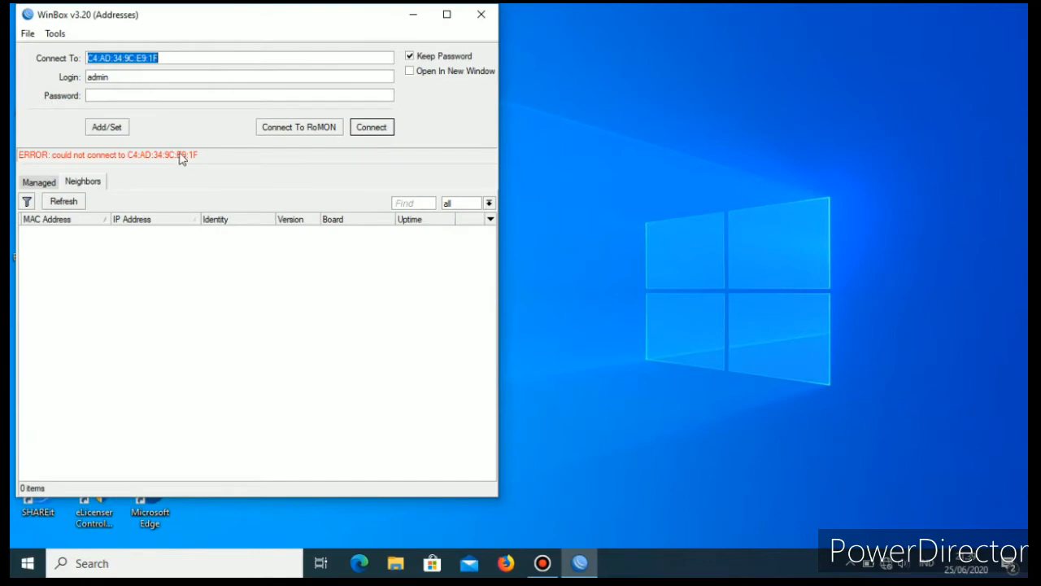
left_click(65, 201)
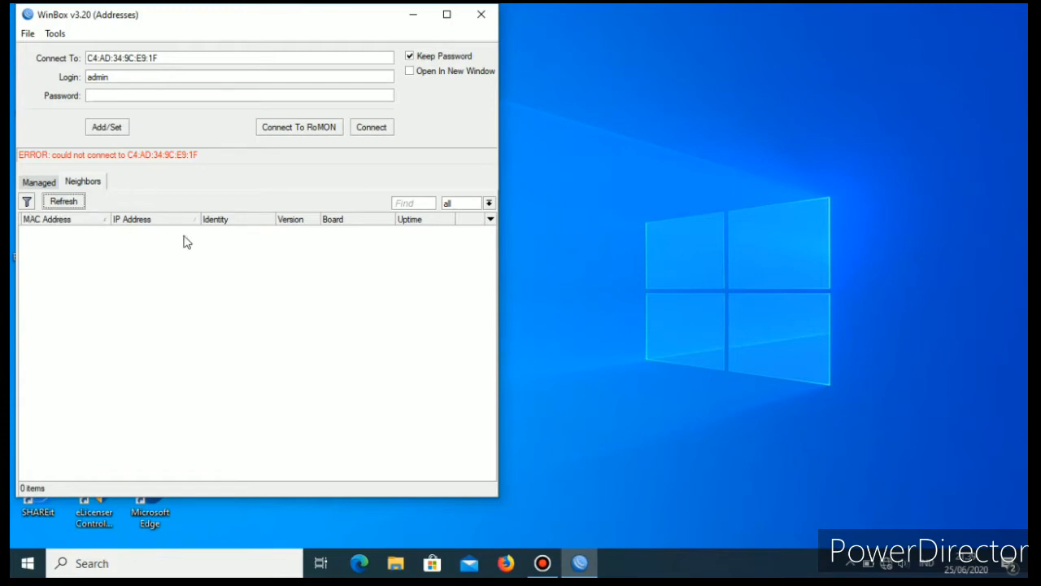
left_click(44, 180)
left_click(82, 184)
left_click(65, 202)
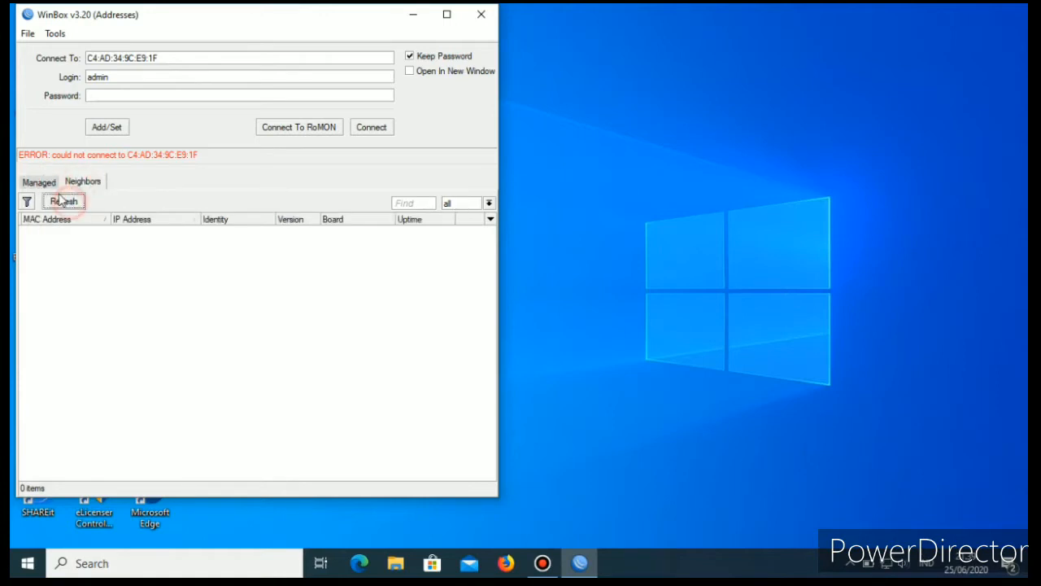
left_click(40, 185)
left_click(82, 182)
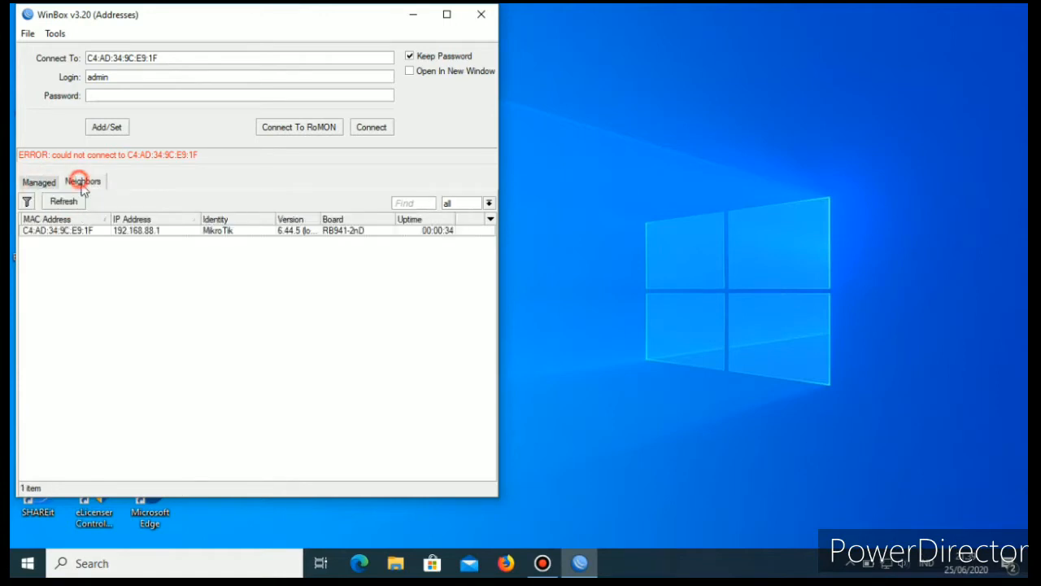
left_click(59, 232)
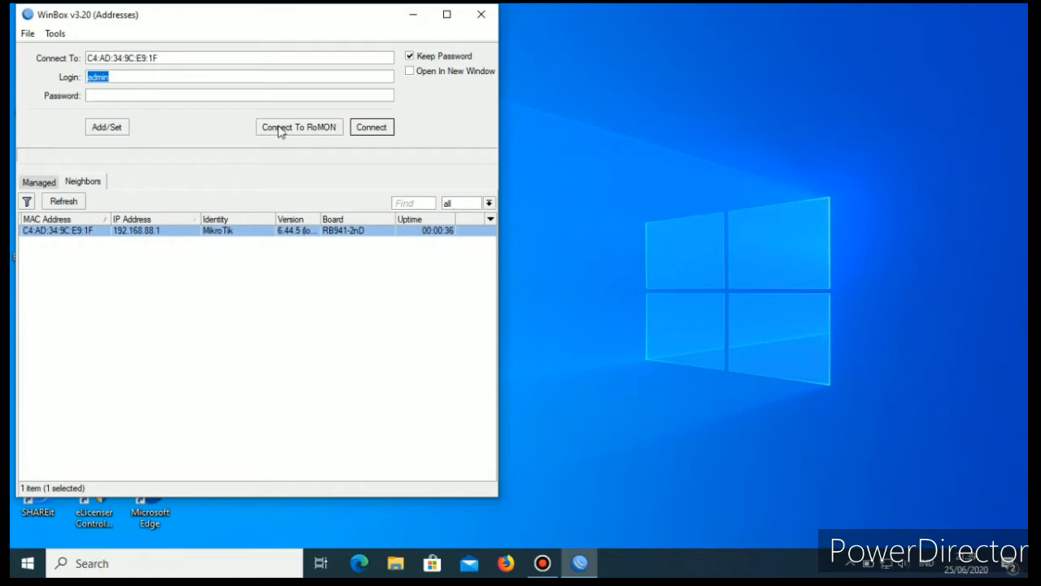
left_click(382, 131)
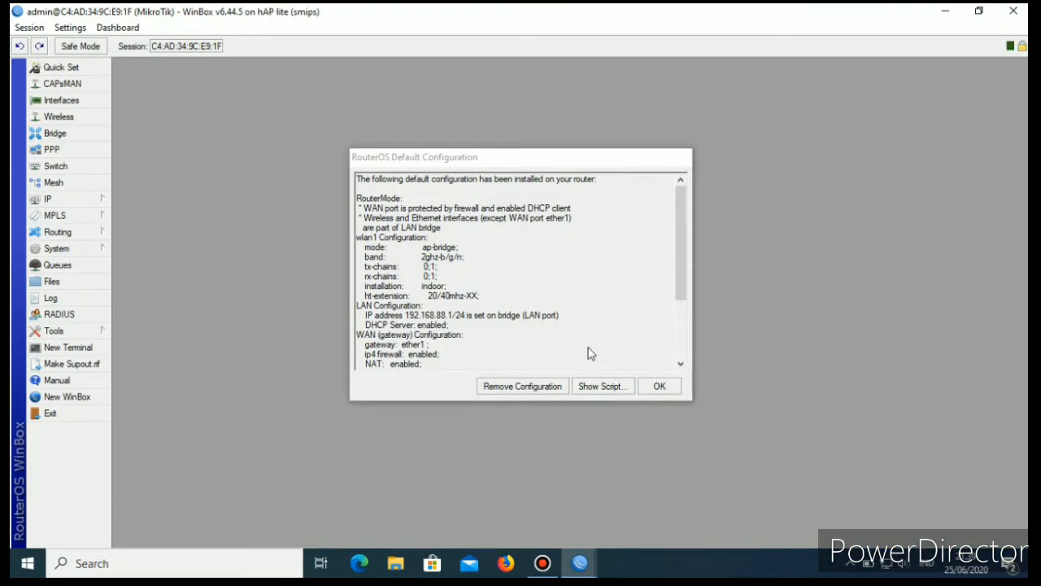
Remove the RouterOS default configuration, reconnect to the router, and bring up the interface list.
left_click(533, 388)
left_click(395, 398)
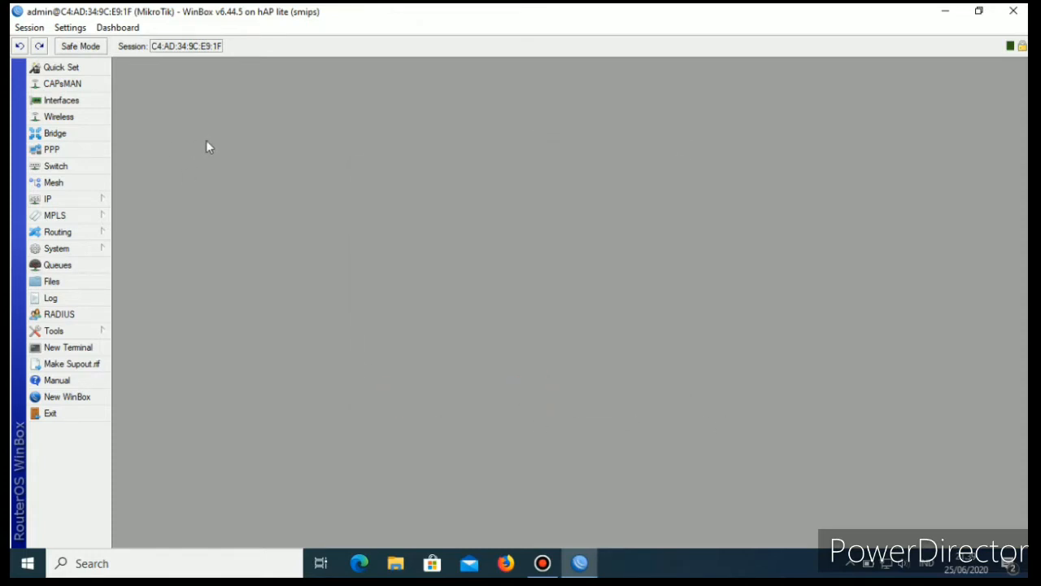
left_click(63, 102)
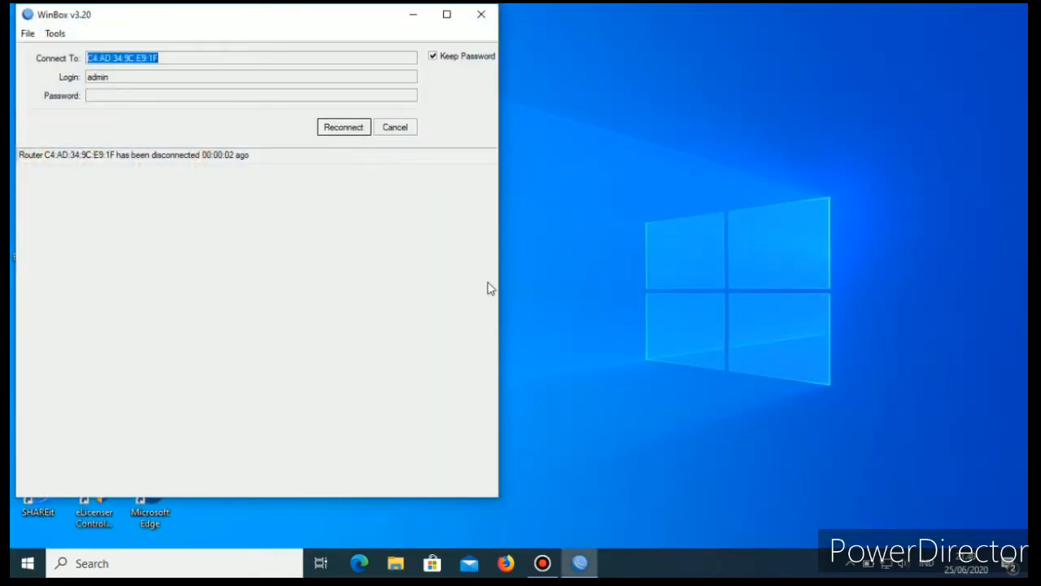
left_click(351, 132)
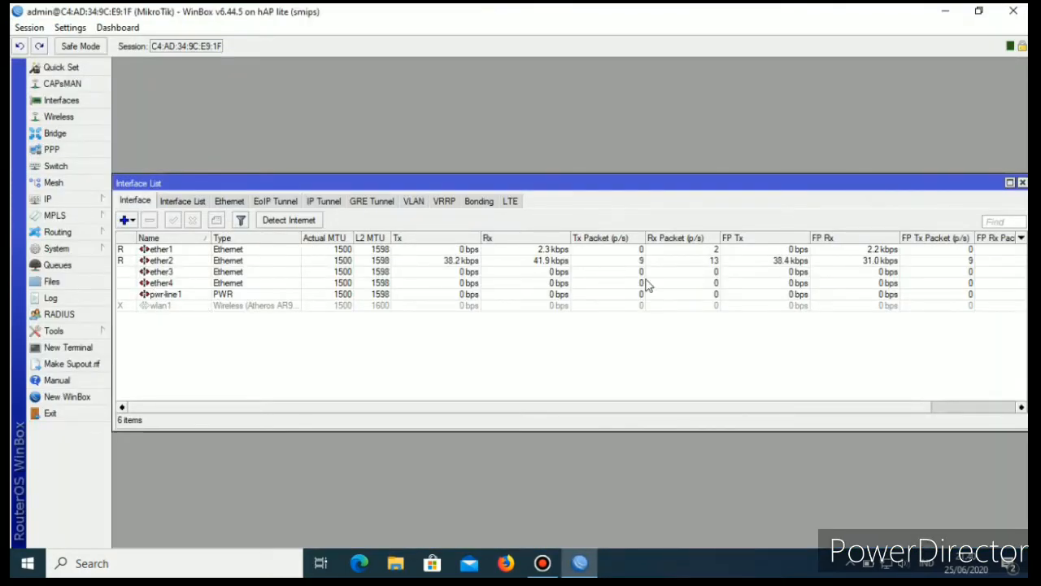
Rename the ether1 interface as ether1-IndihHome.
double_click(166, 251)
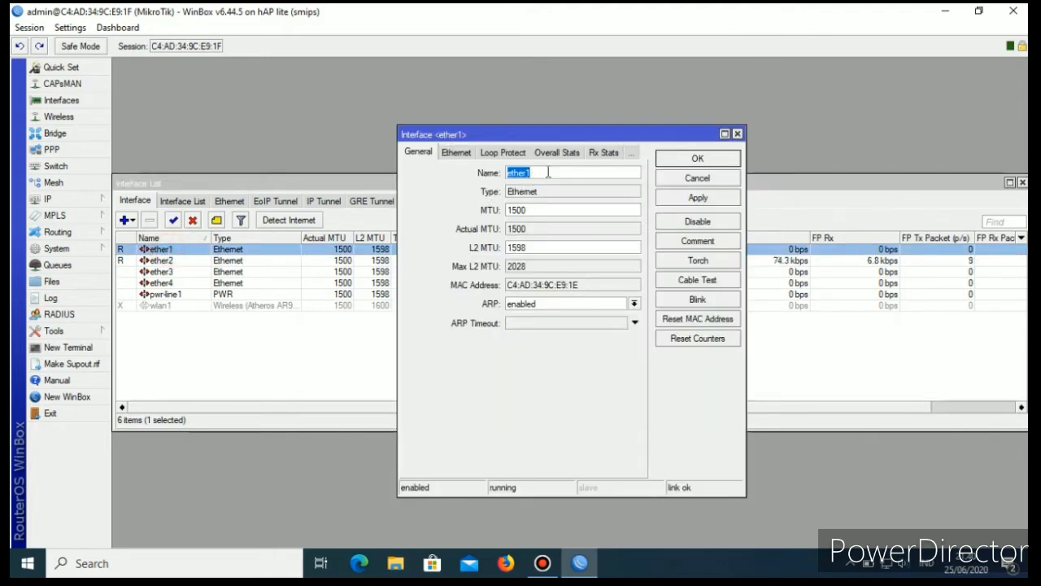
left_click(551, 171)
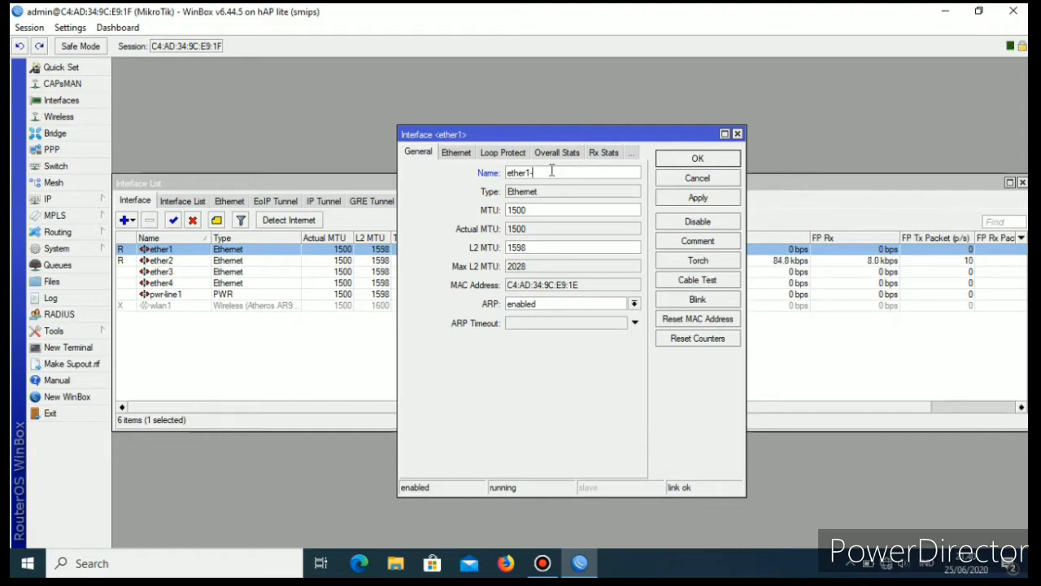
type("IndiH")
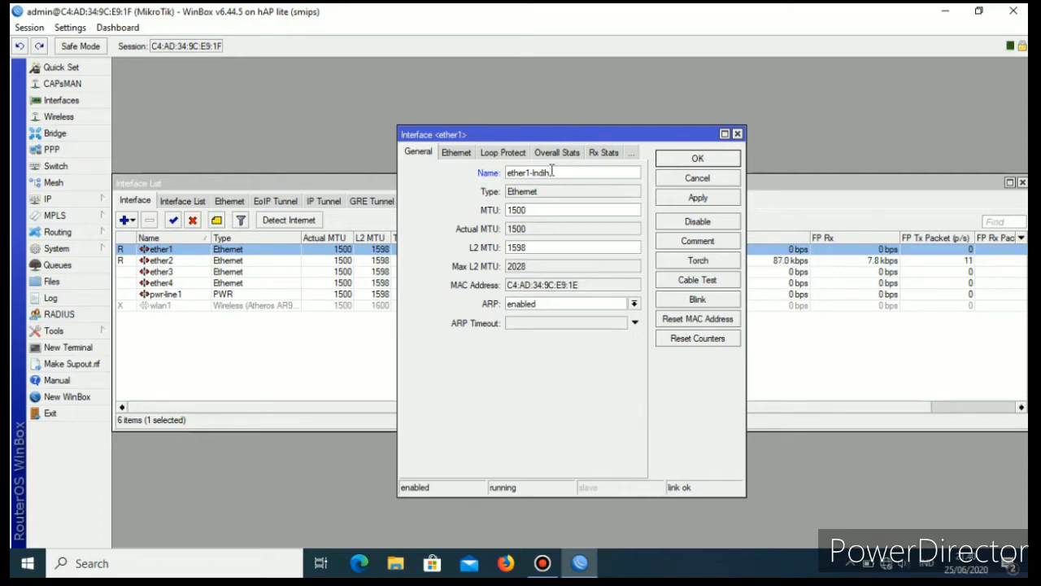
type("ome")
left_click(698, 200)
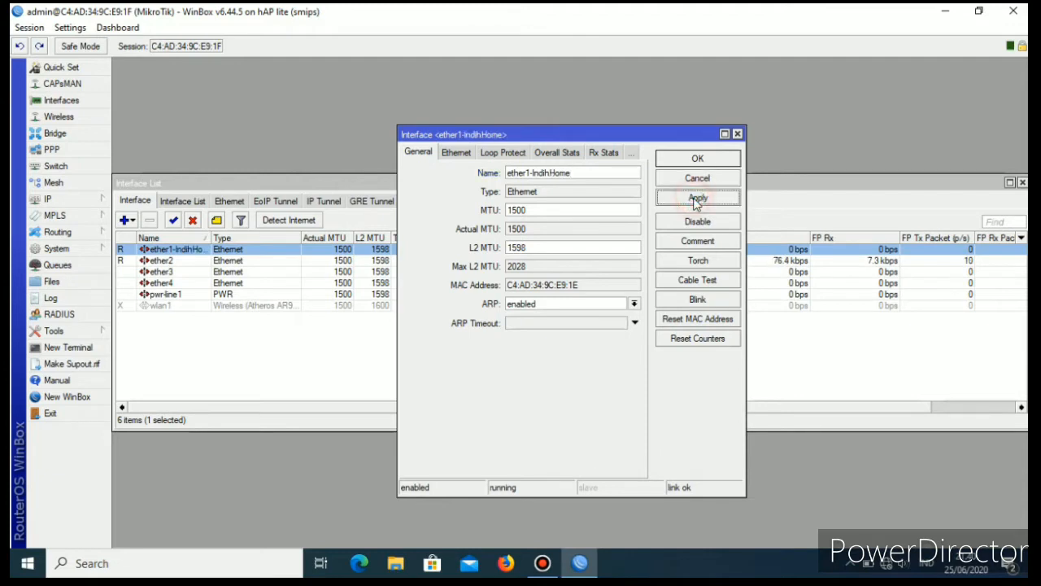
left_click(716, 160)
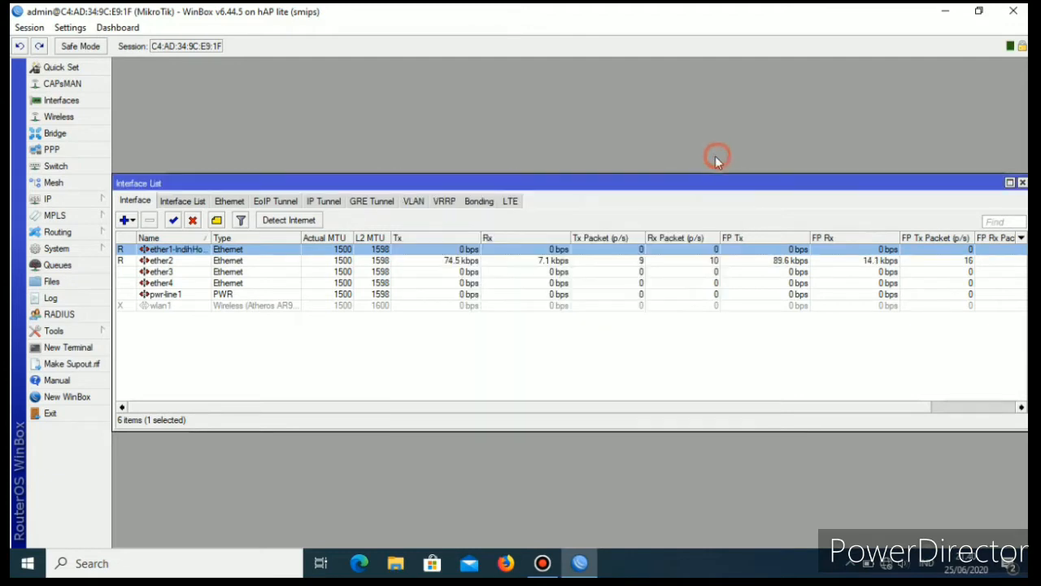
Rename the ether2 interface as ether2-Hotspot.
double_click(166, 260)
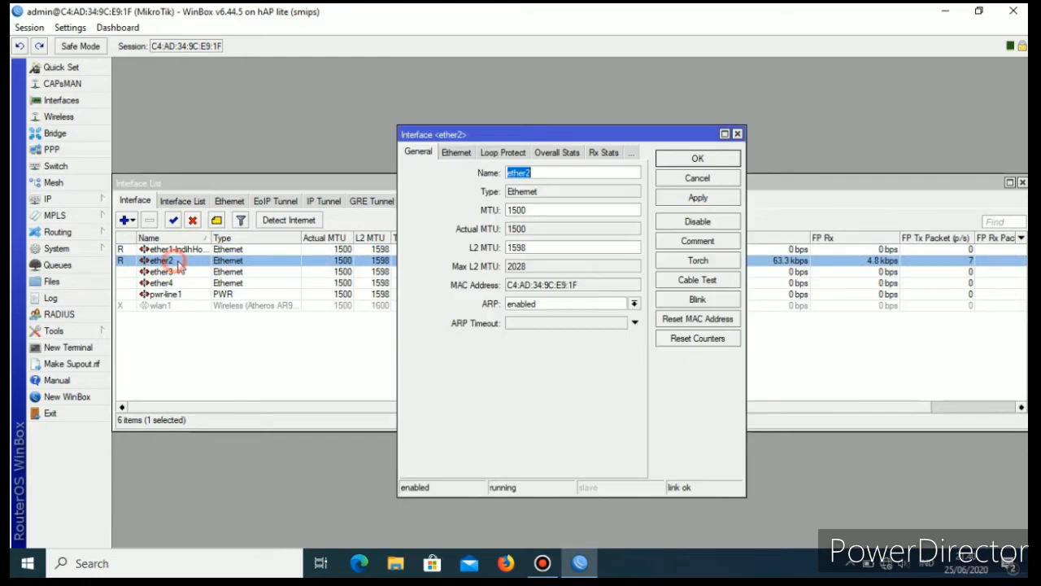
left_click(542, 173)
type("-")
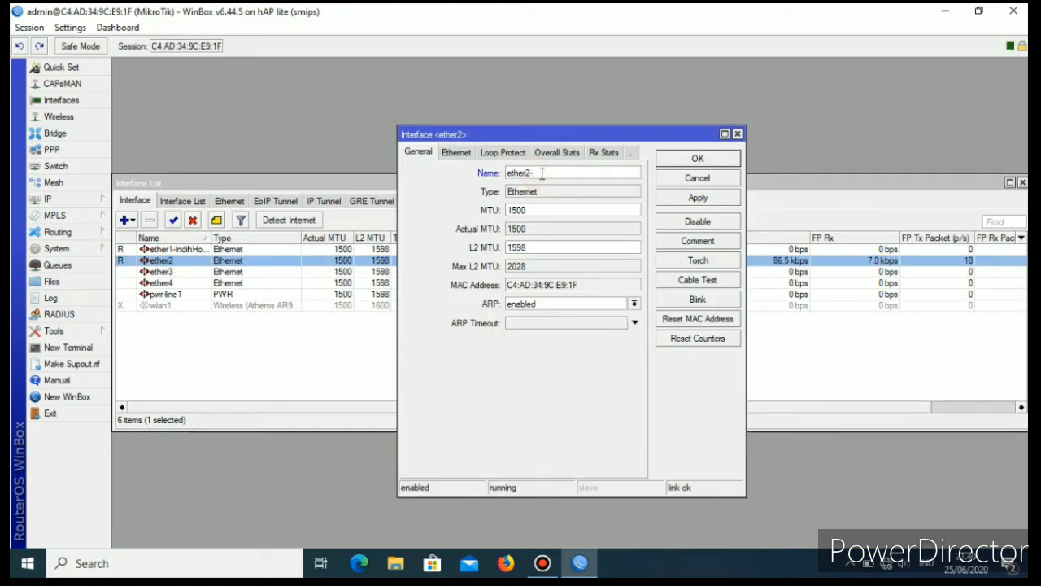
type("Hotspot")
left_click(714, 199)
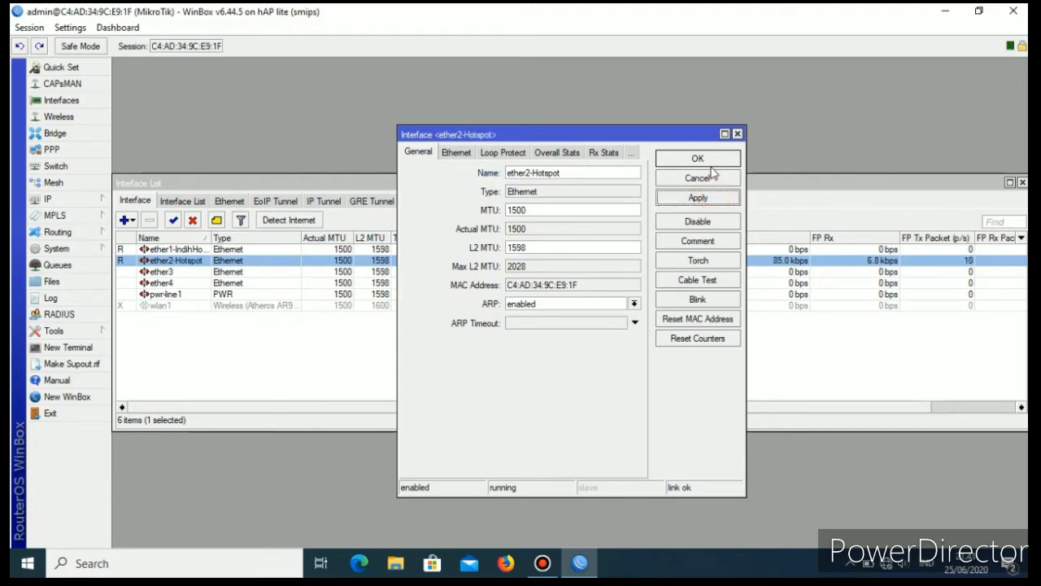
left_click(712, 158)
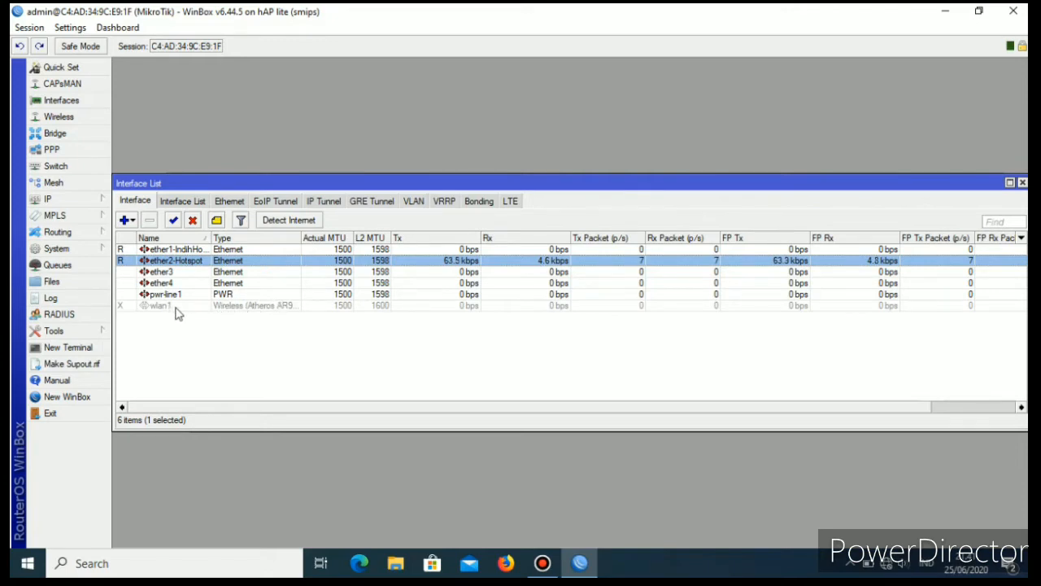
Rename the ether3 interface as ether3-Local.
double_click(227, 273)
left_click(539, 171)
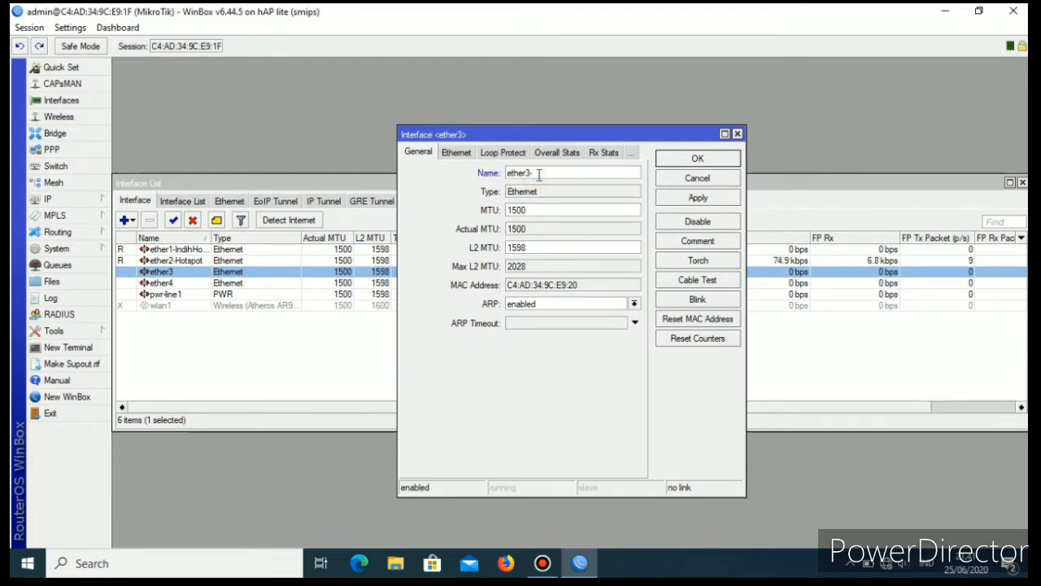
type("-Local")
left_click(696, 200)
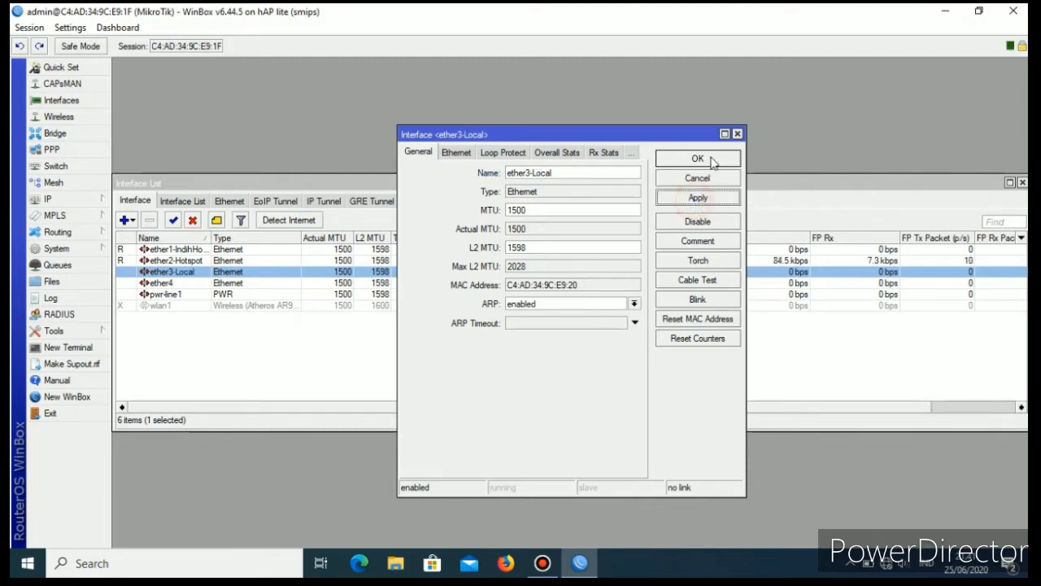
left_click(709, 159)
Rename the ether4 interface as ether4-LaptopMikhmon.
double_click(163, 283)
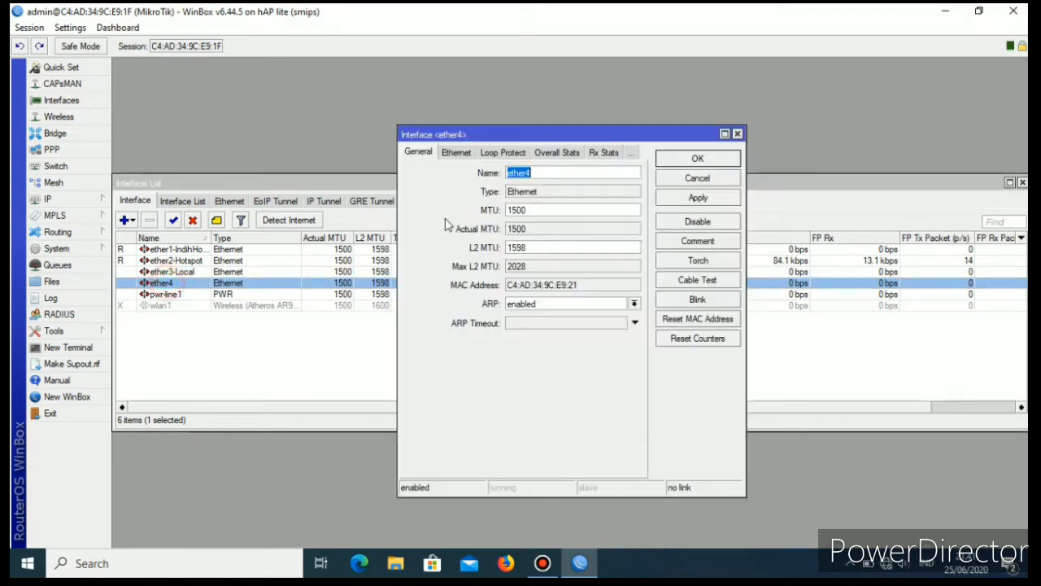
left_click(550, 173)
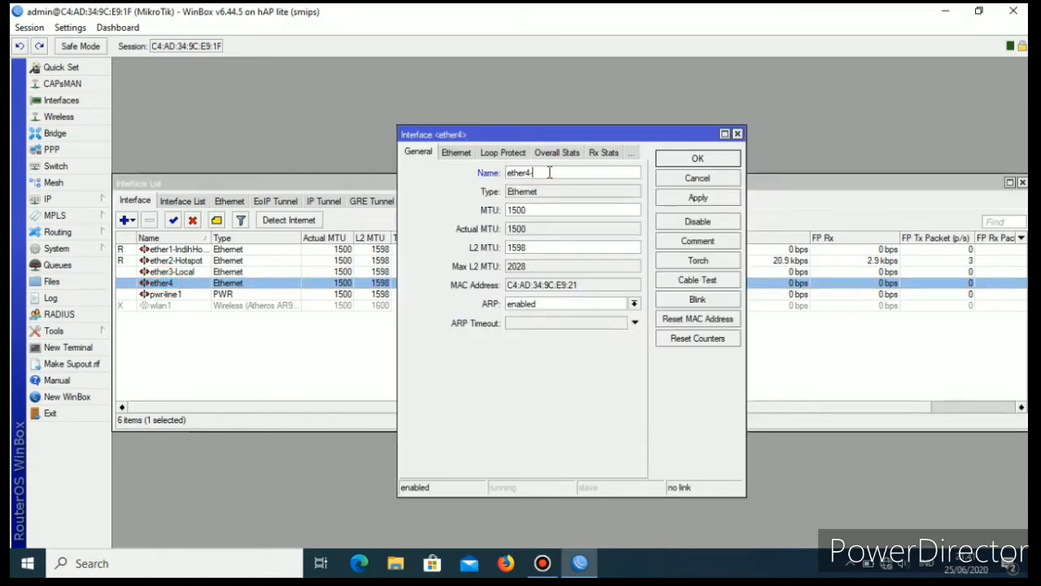
type("-L")
type("i")
type("Mik")
left_click(700, 200)
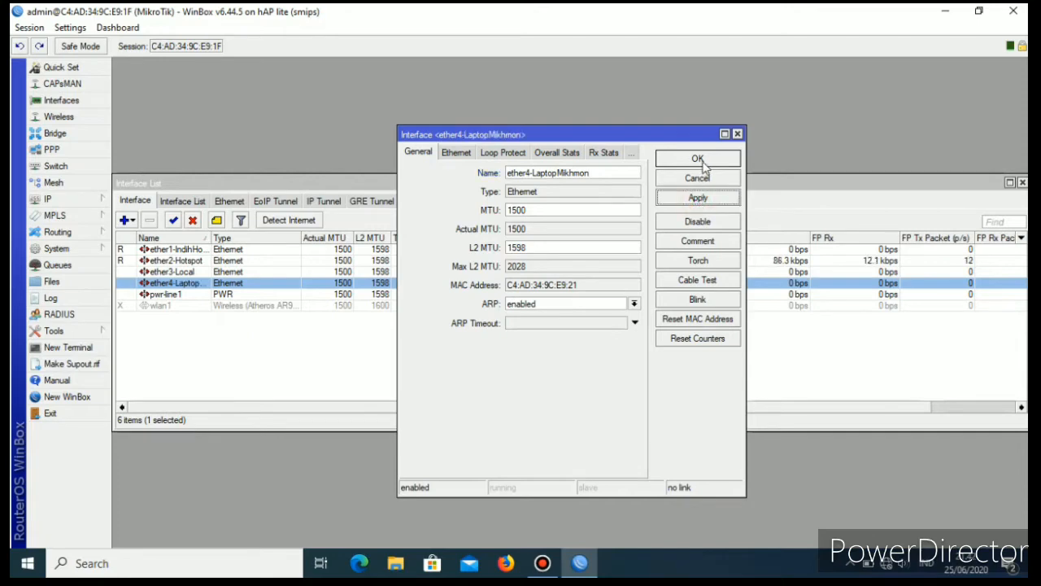
left_click(702, 161)
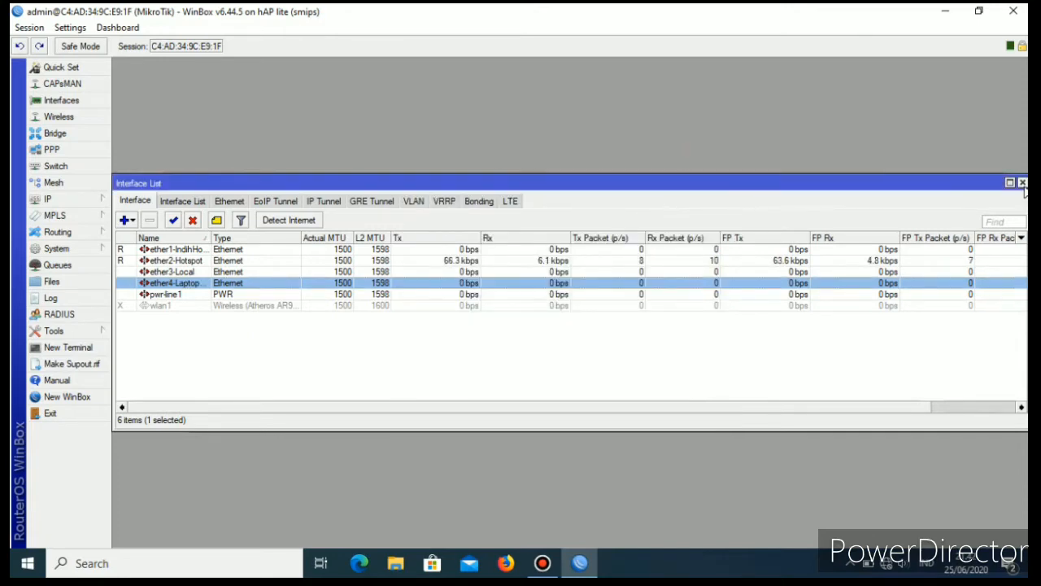
Enable the wlan1 wireless interface and close the interface list.
left_click(159, 308)
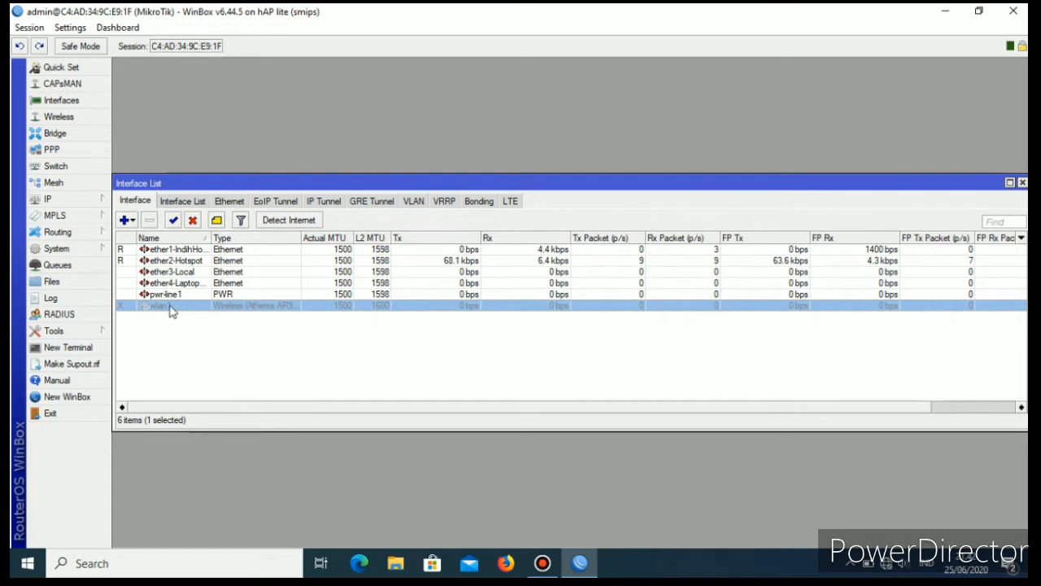
left_click(173, 220)
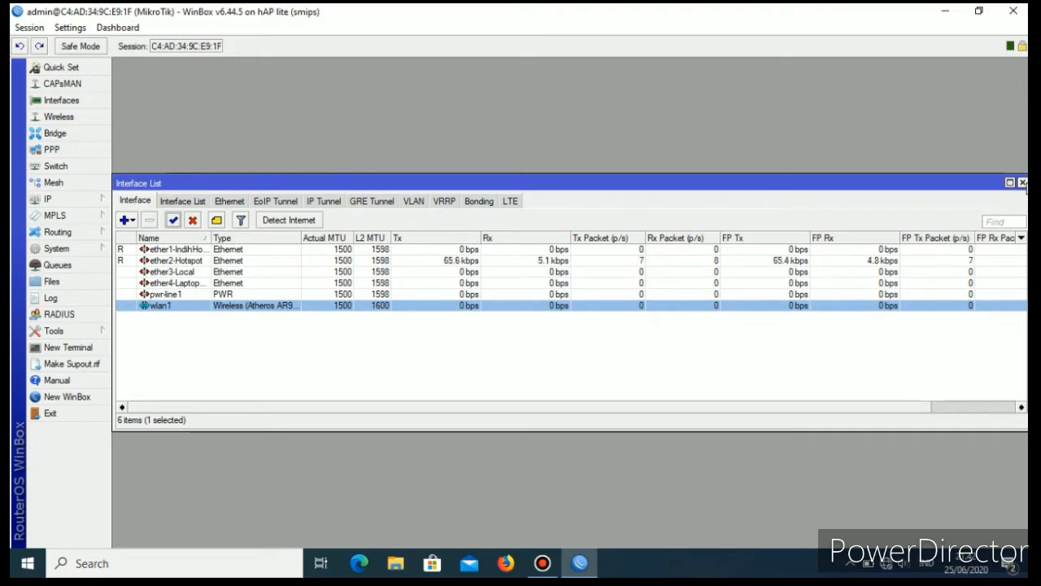
left_click(1022, 183)
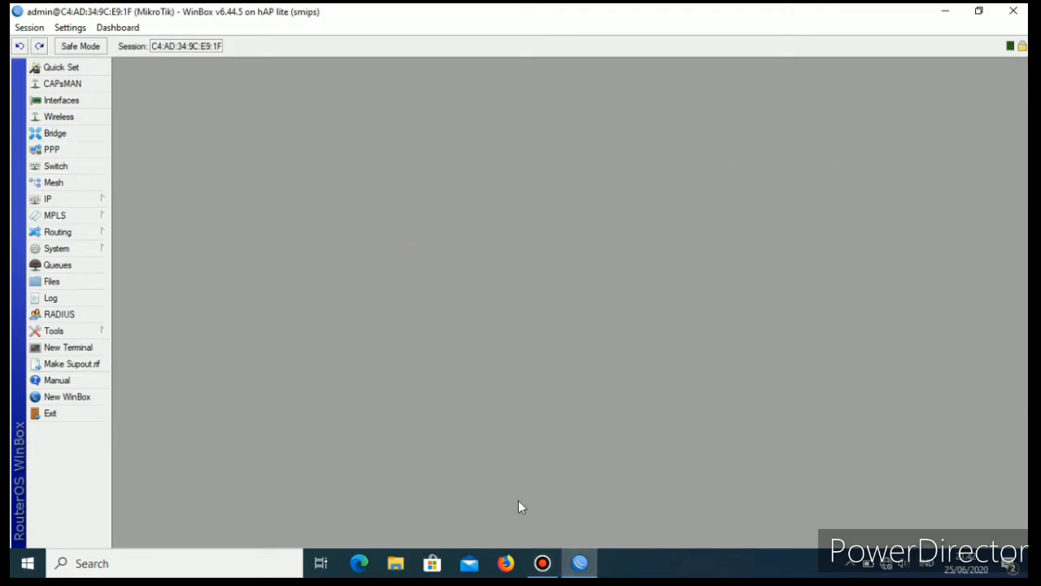
Set the wlan1 wireless interface to ap bridge mode with the 2GHz-B/G/N band.
left_click(59, 116)
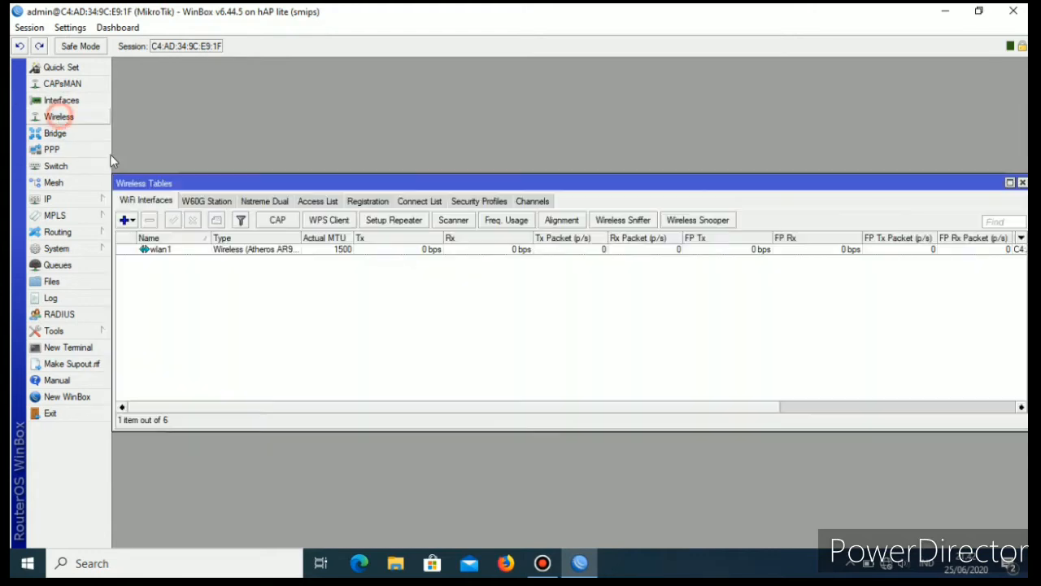
double_click(239, 251)
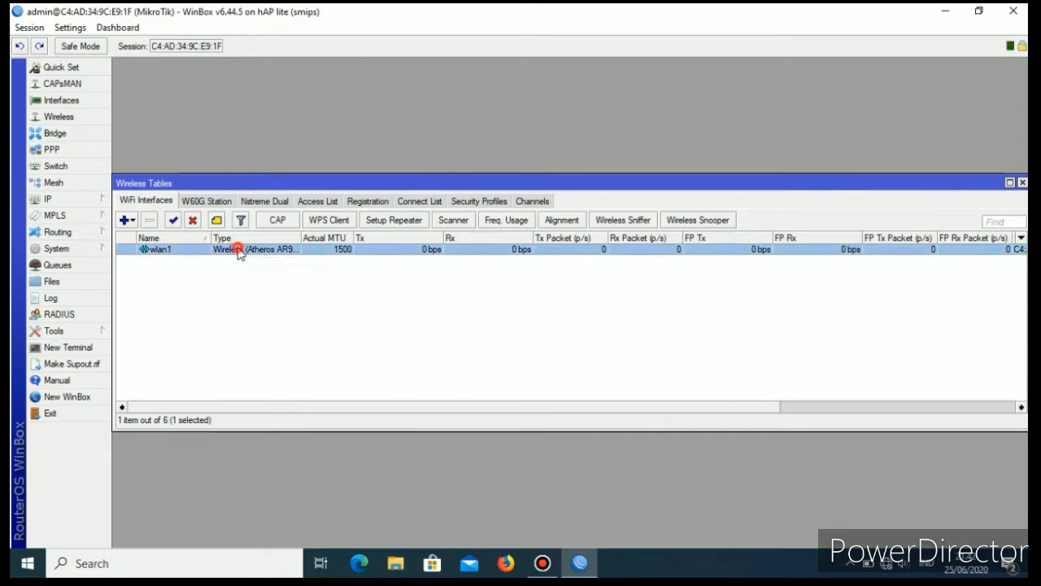
left_click(400, 86)
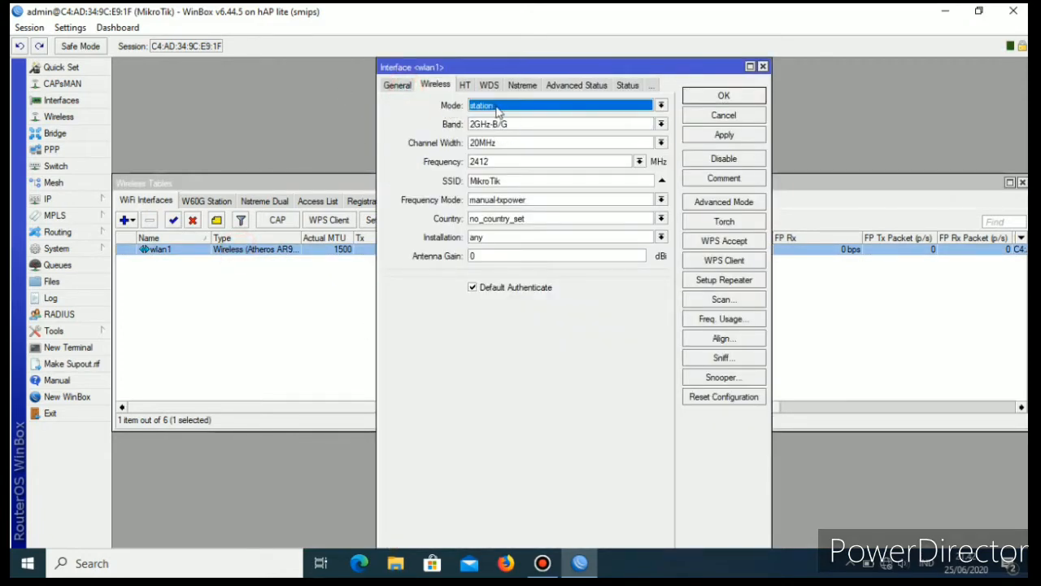
left_click(661, 106)
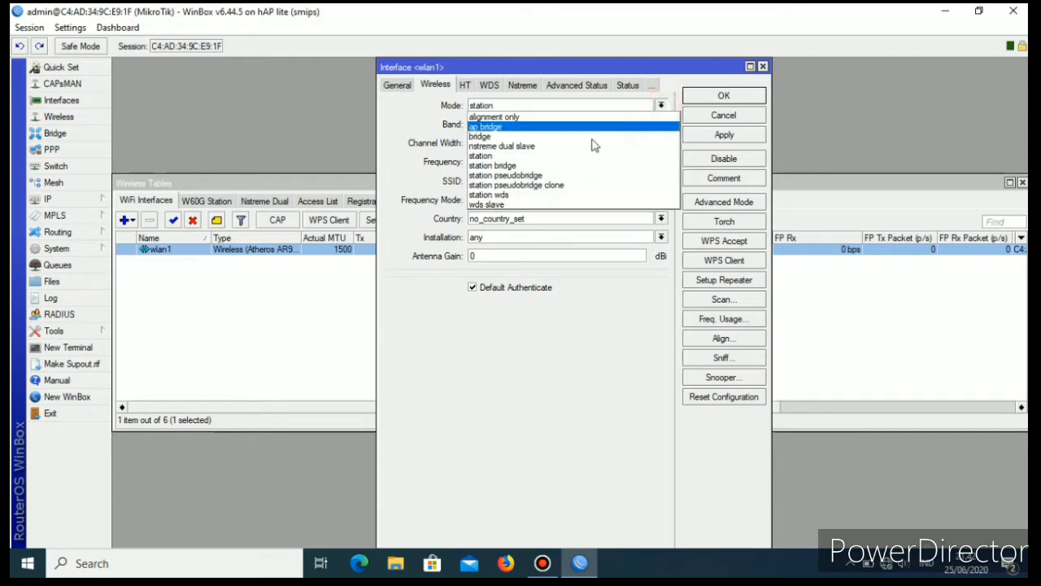
left_click(503, 127)
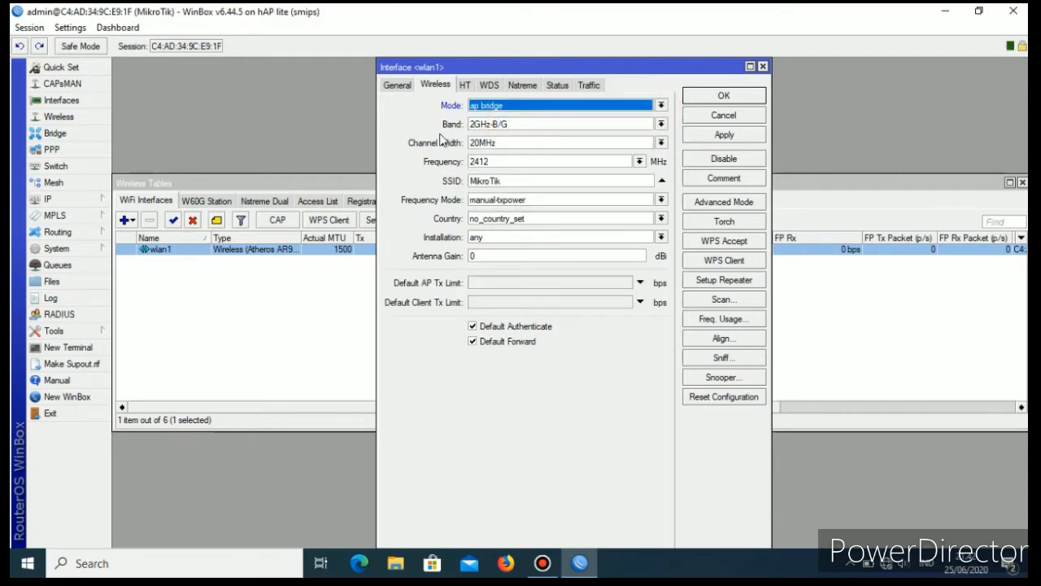
left_click(662, 124)
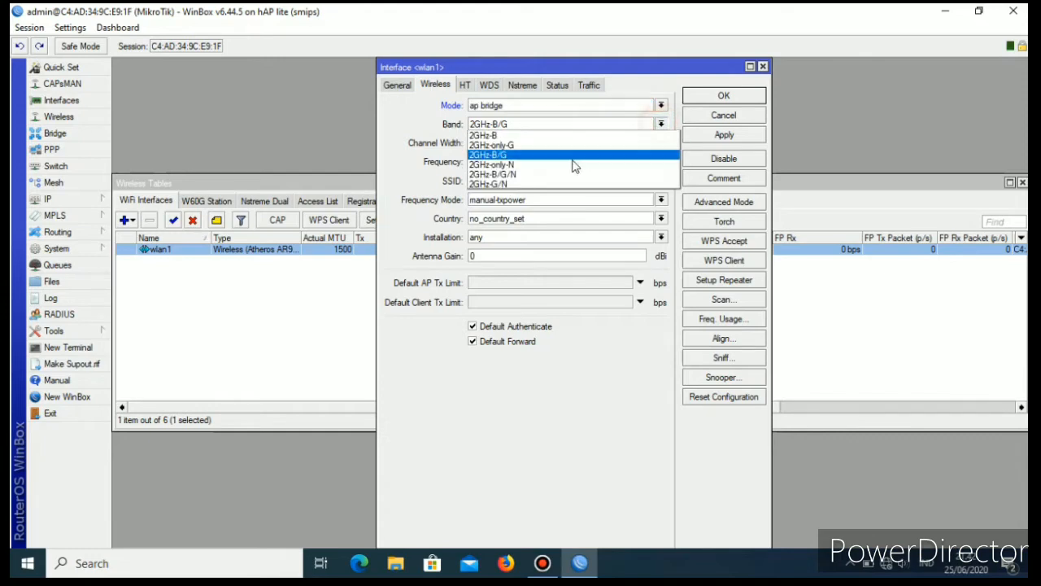
left_click(511, 175)
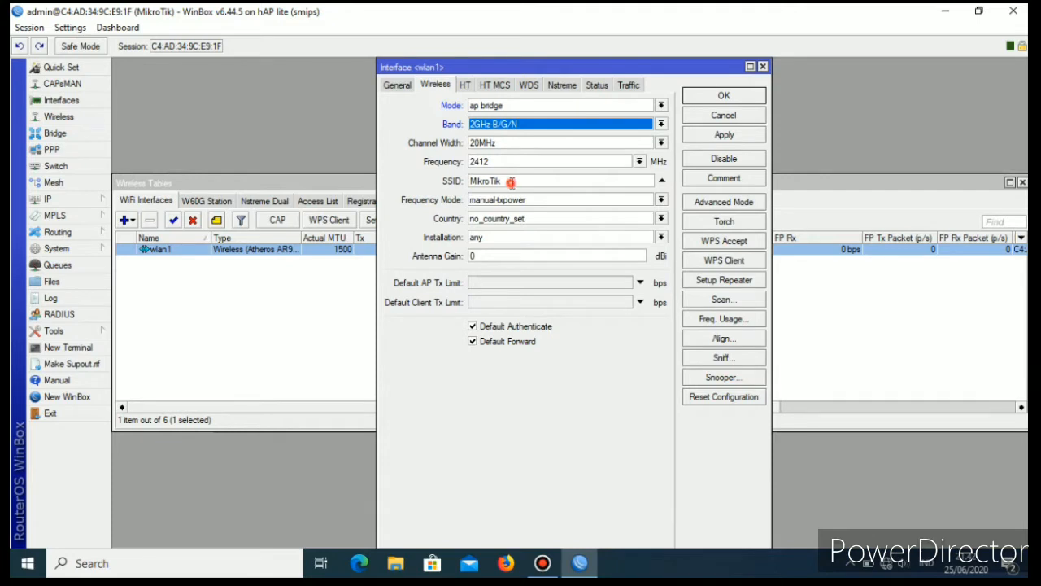
Set the SSID of wlan1 to ANP Hotspot, save the interface settings and close the wireless tables.
double_click(511, 183)
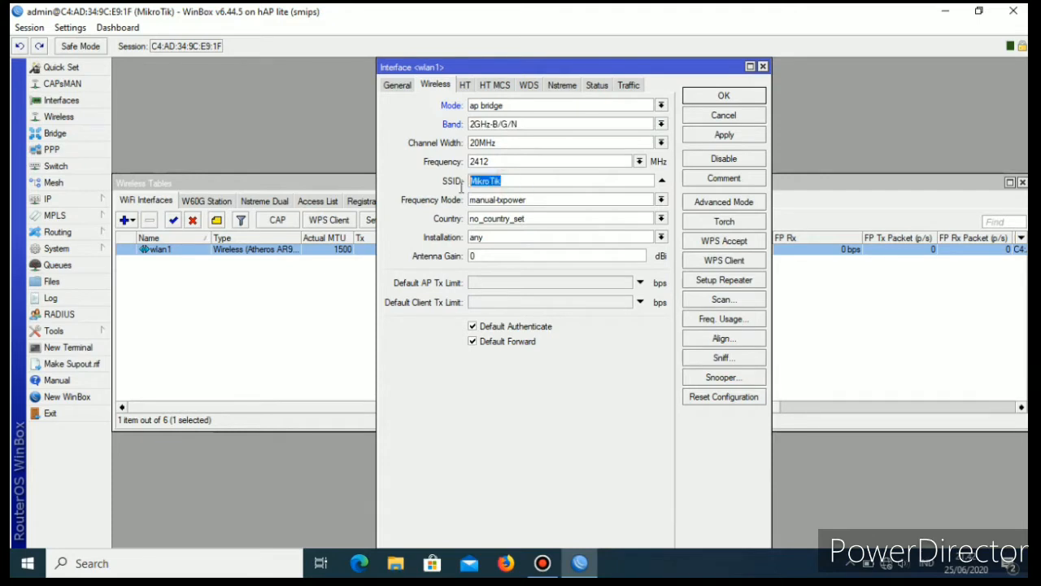
left_click(887, 570)
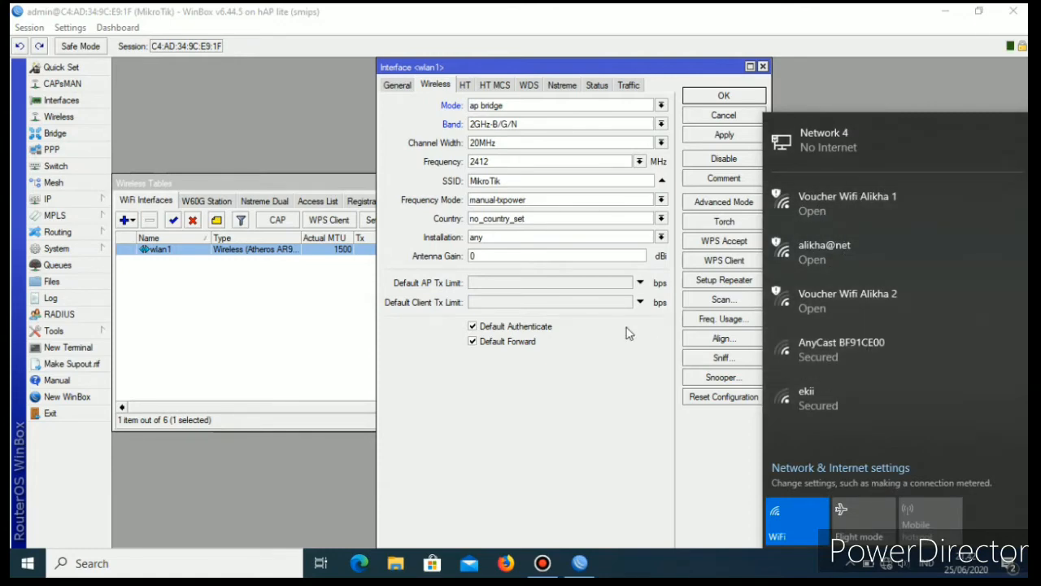
double_click(505, 181)
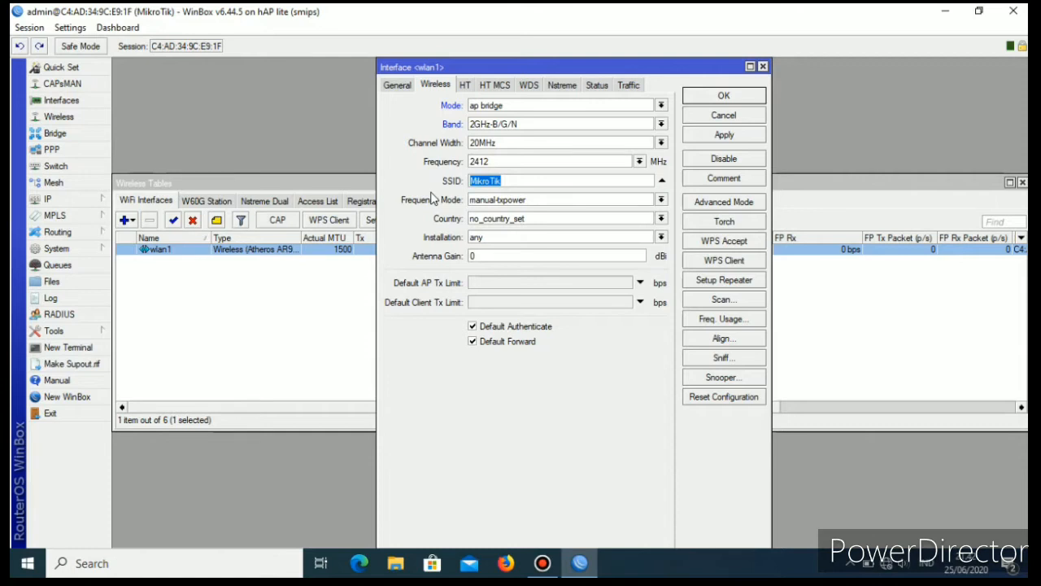
type("a")
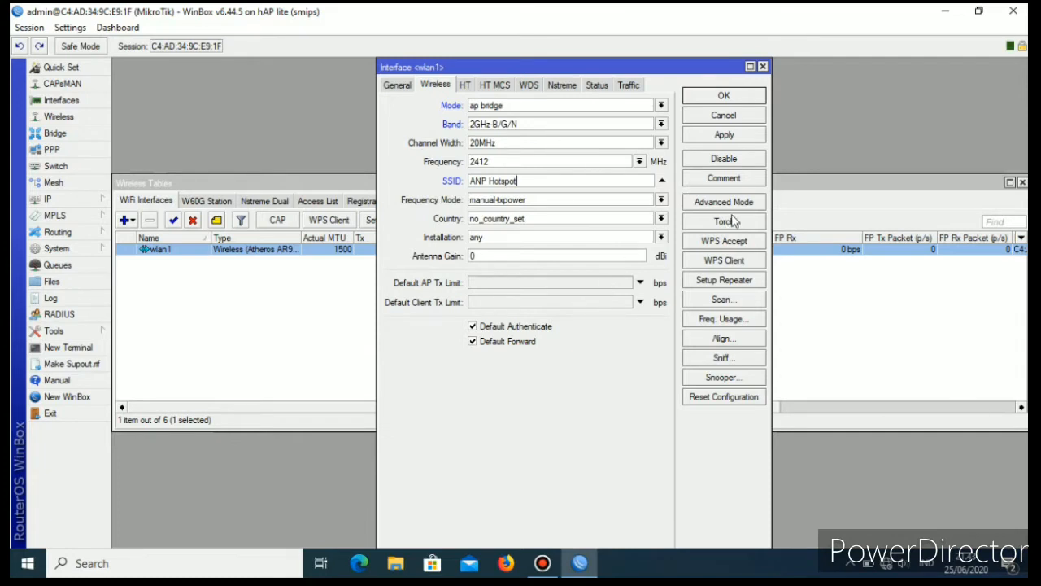
left_click(725, 99)
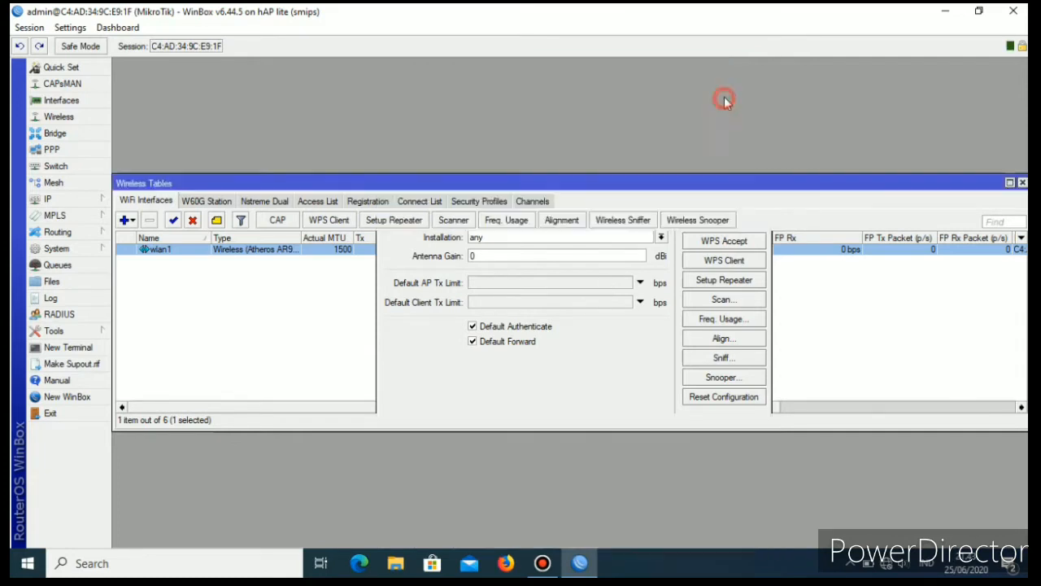
left_click(1024, 184)
left_click(377, 230)
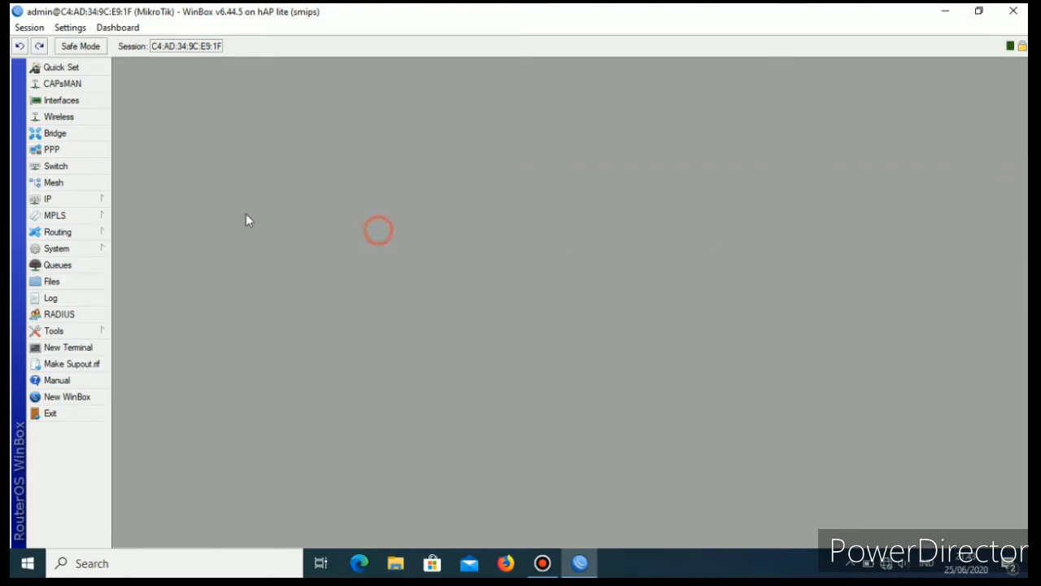
Create a new bridge interface named bridge1-hotspot.
left_click(55, 136)
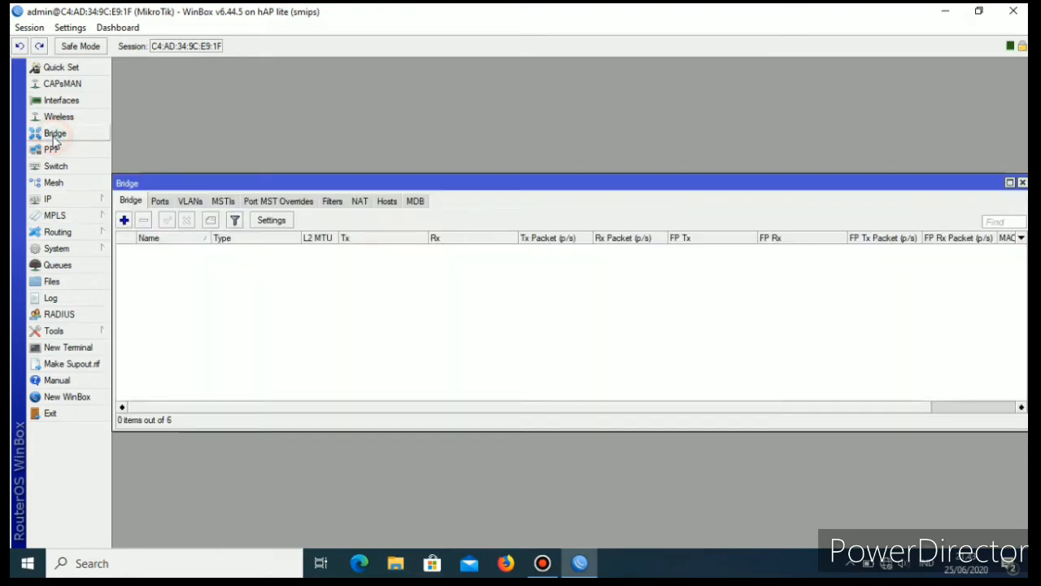
left_click(124, 221)
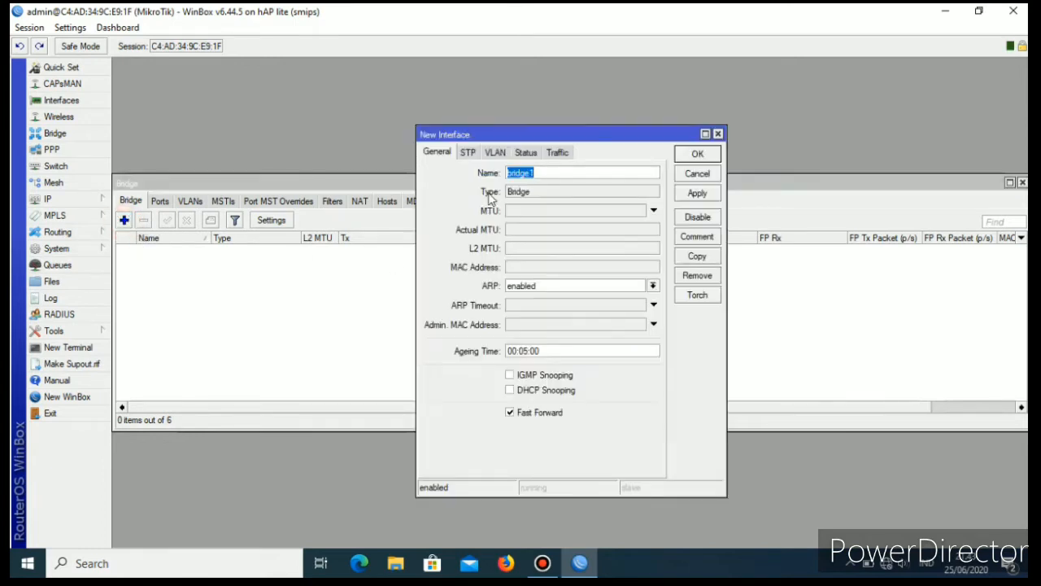
left_click(546, 175)
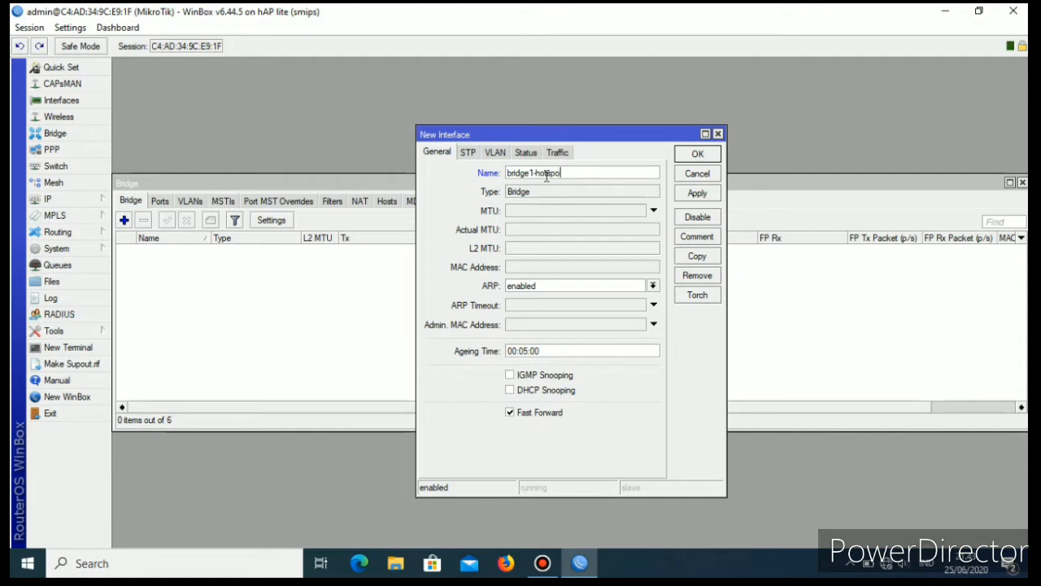
left_click(697, 195)
left_click(700, 153)
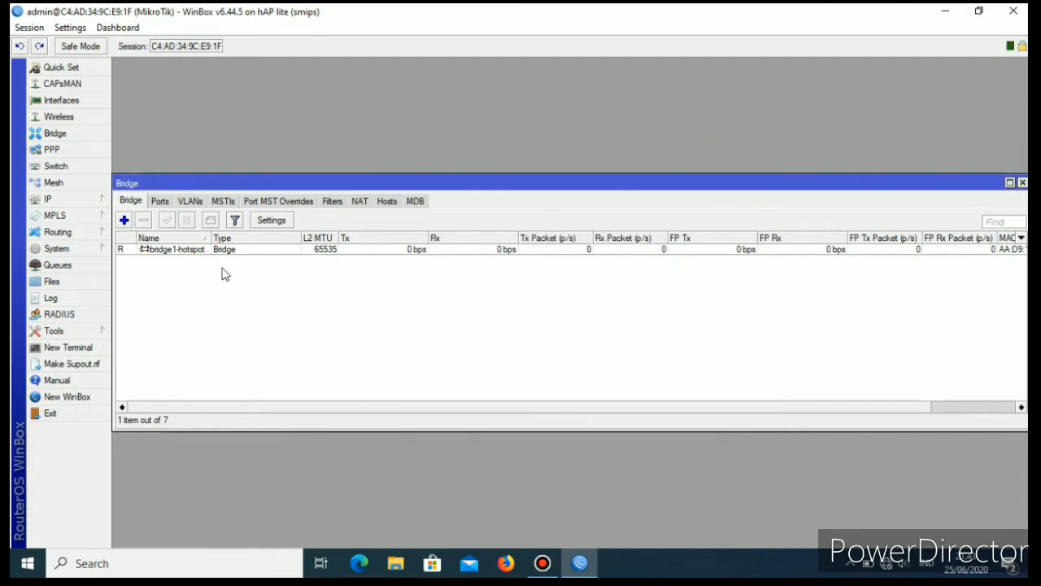
Add wlan1 as a port of the bridge1-hotspot bridge.
left_click(160, 203)
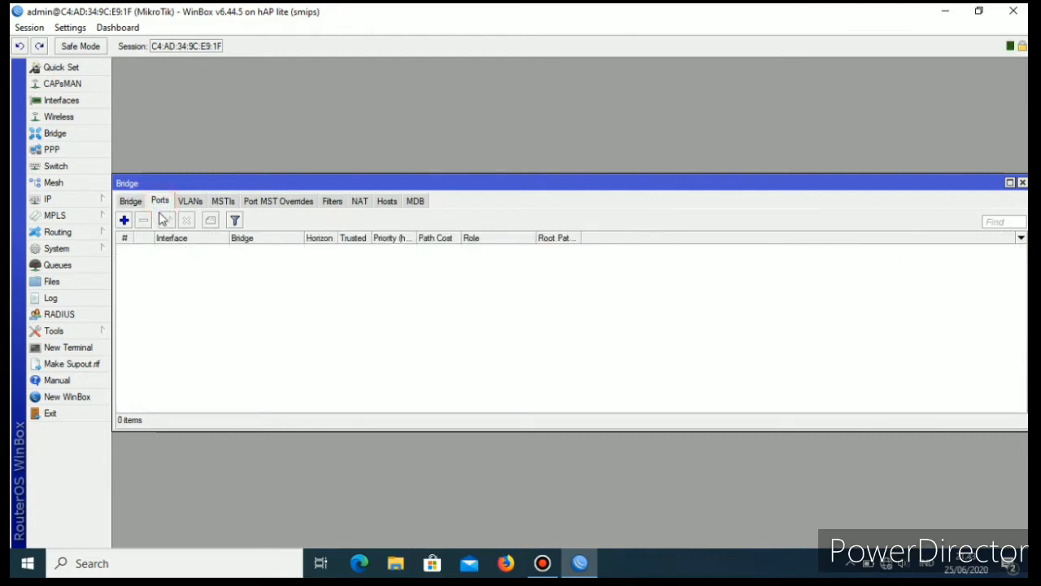
left_click(125, 220)
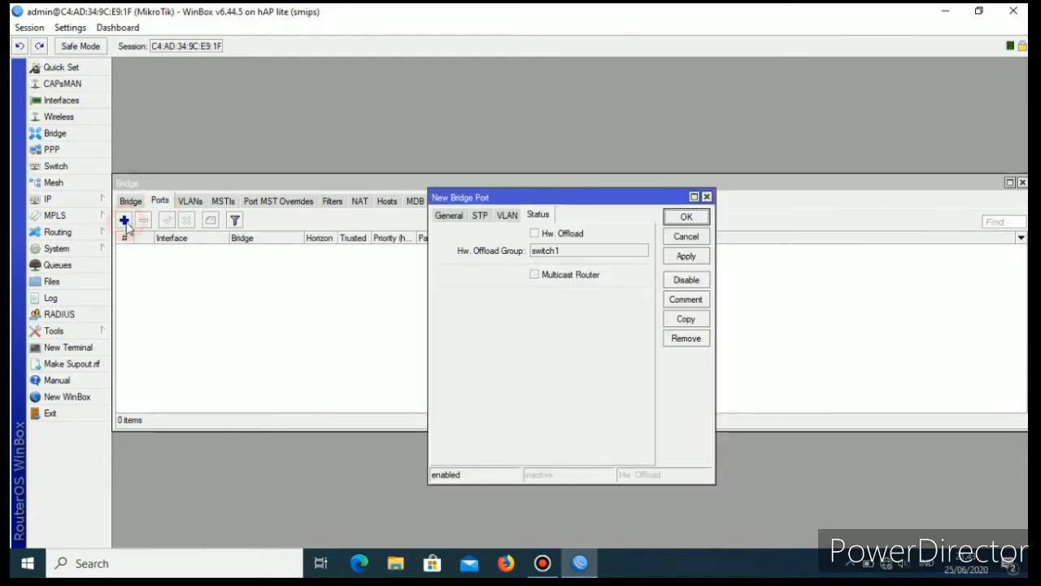
left_click(439, 216)
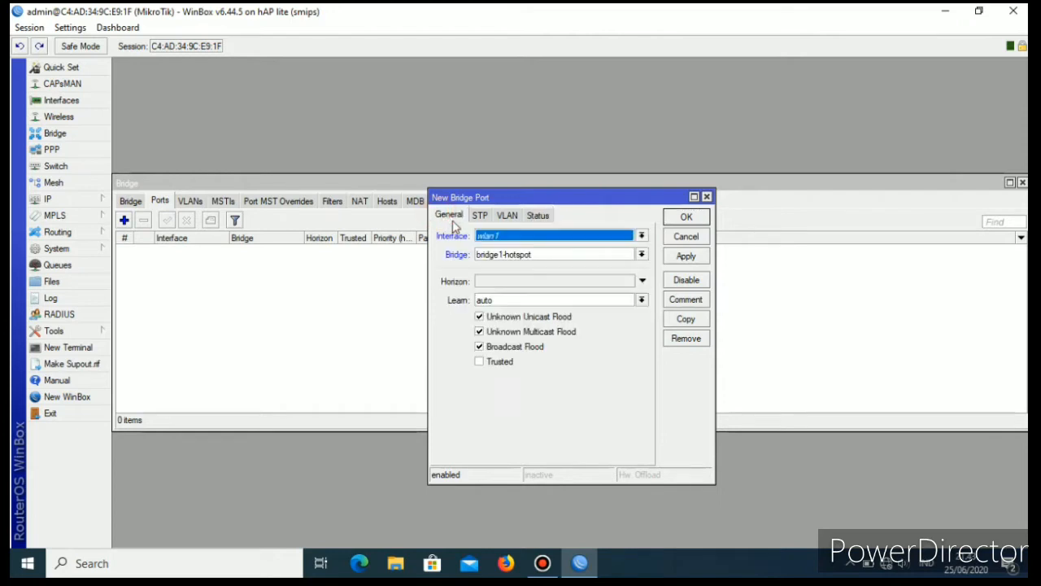
left_click(641, 235)
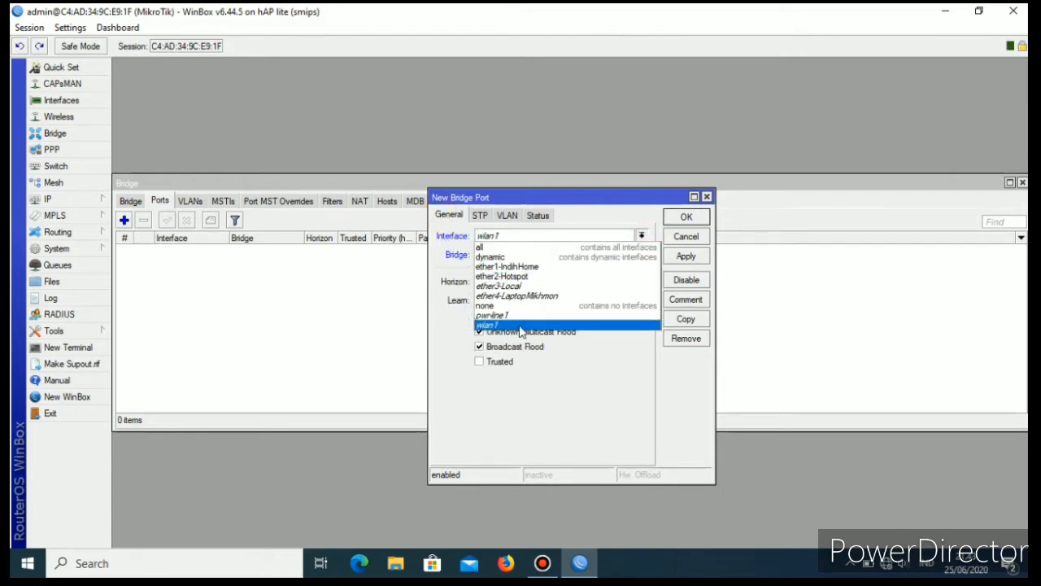
left_click(519, 324)
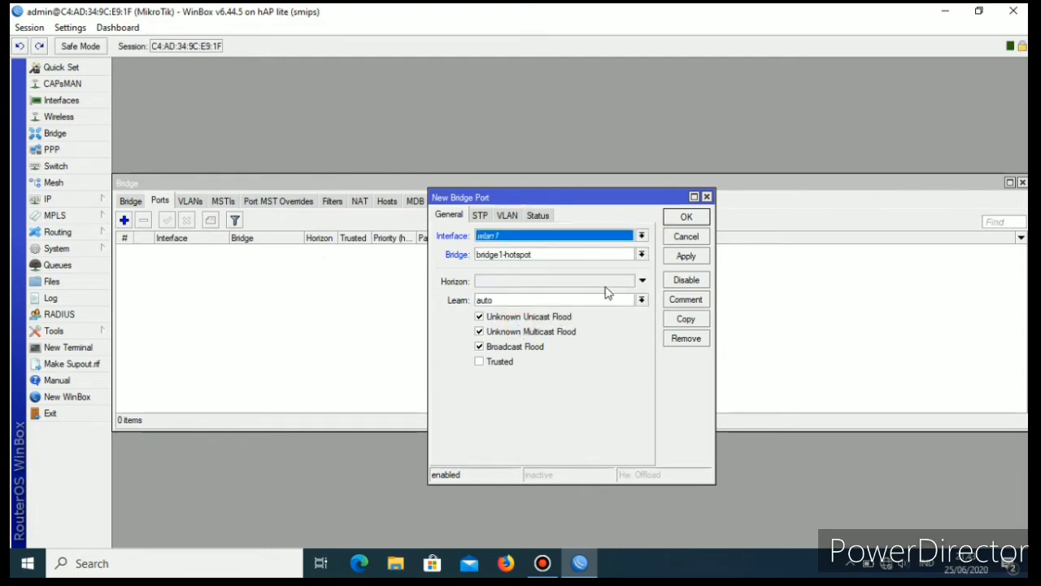
left_click(686, 256)
left_click(686, 215)
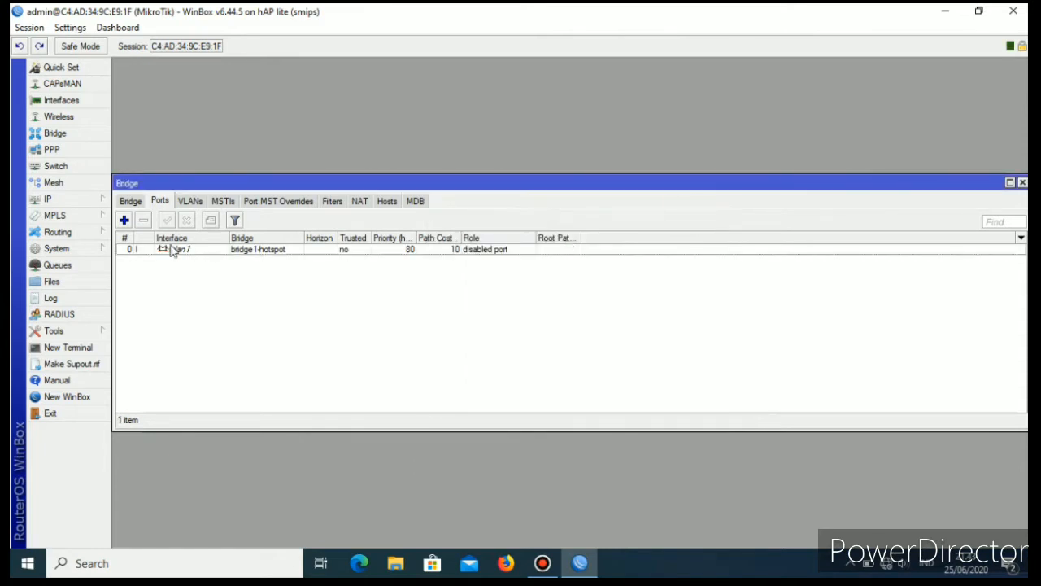
Add ether2-Hotspot as a port of the bridge1-hotspot bridge and close the bridge window.
left_click(124, 220)
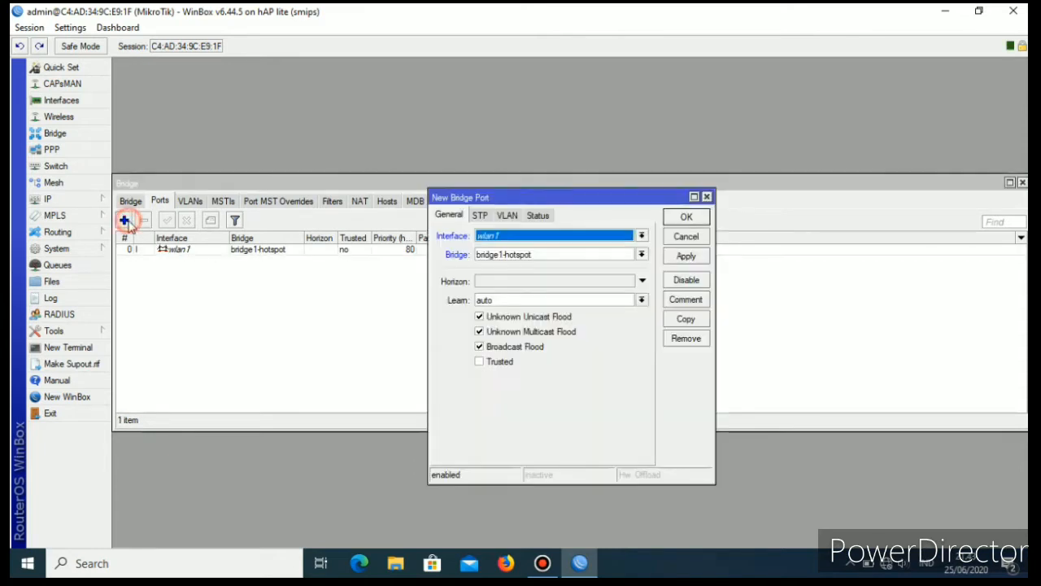
left_click(642, 236)
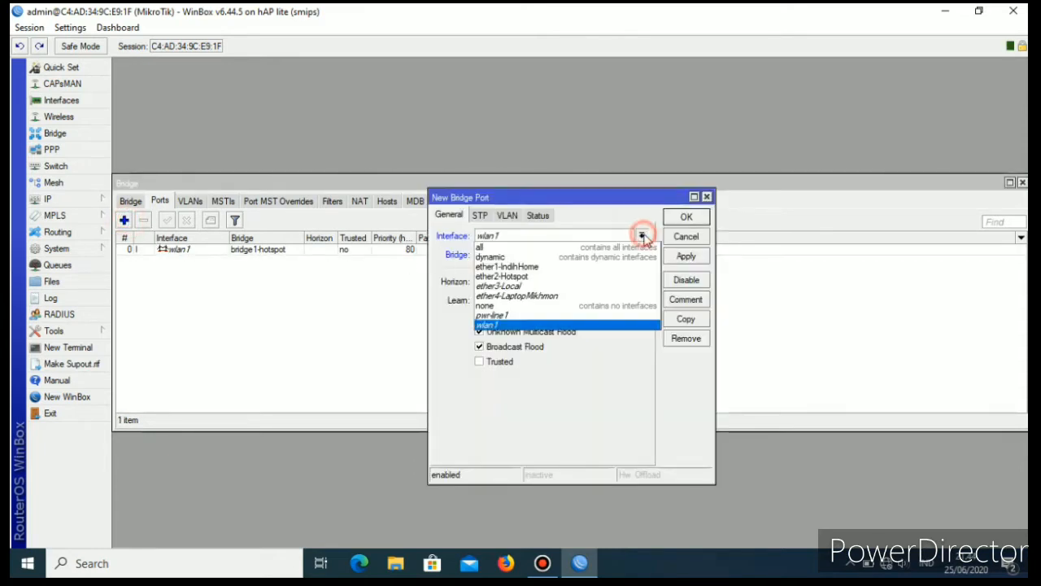
left_click(516, 279)
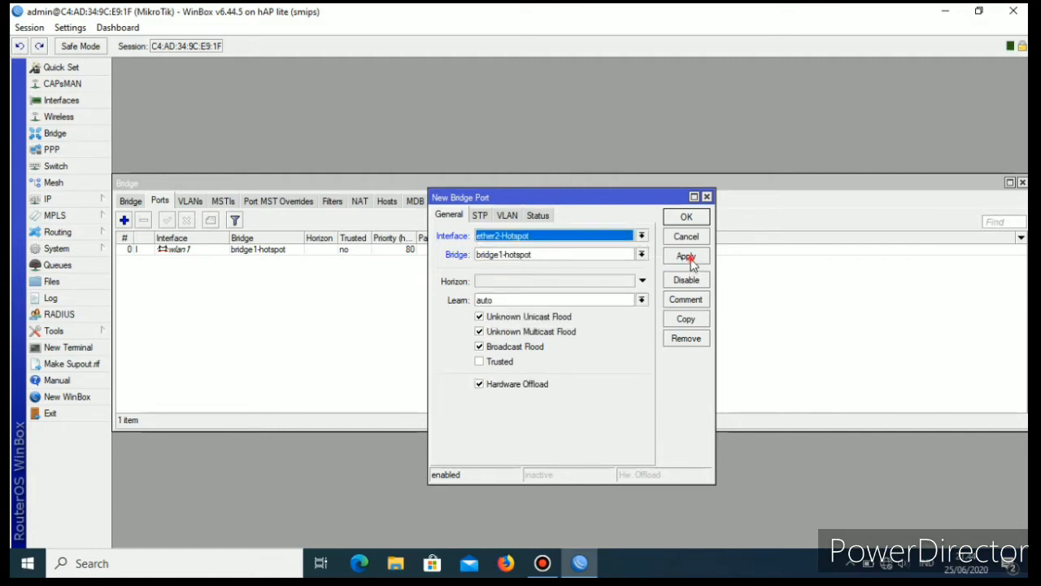
left_click(688, 259)
left_click(687, 218)
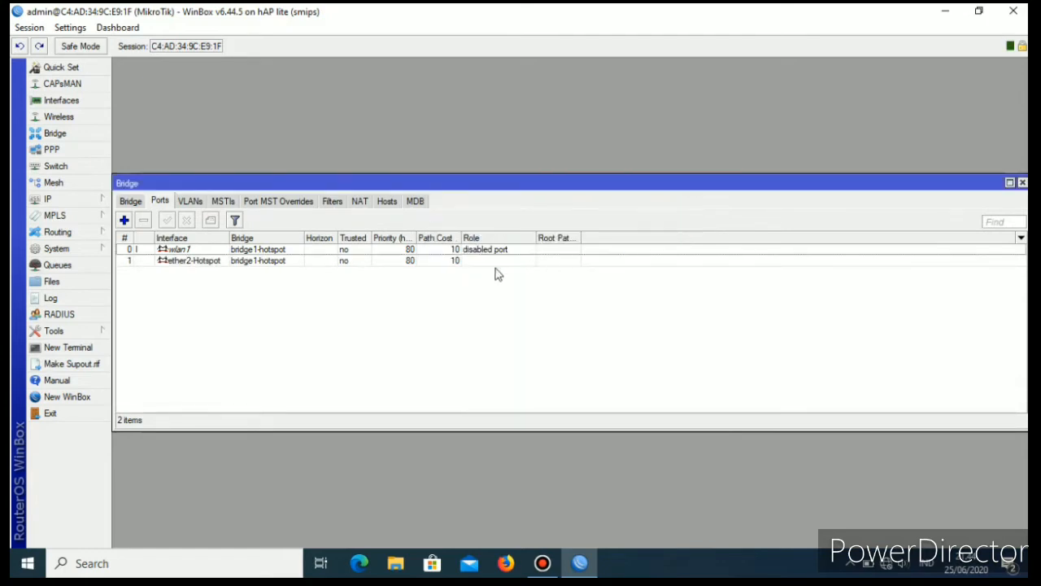
left_click(1023, 183)
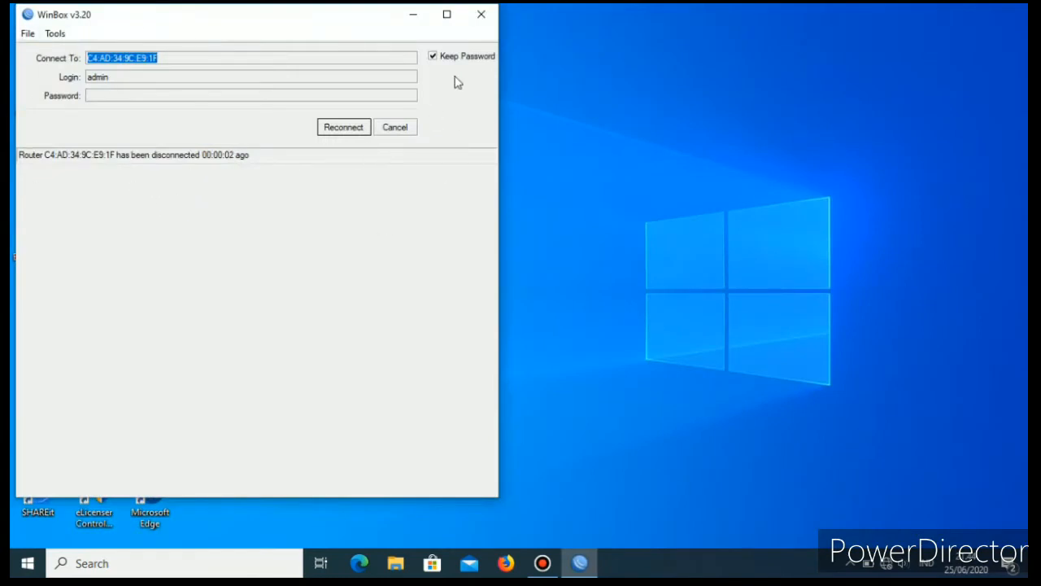
Reconnect to the router and add the IP address 192.168.22.1/24 on the bridge1-hotspot interface.
left_click(355, 128)
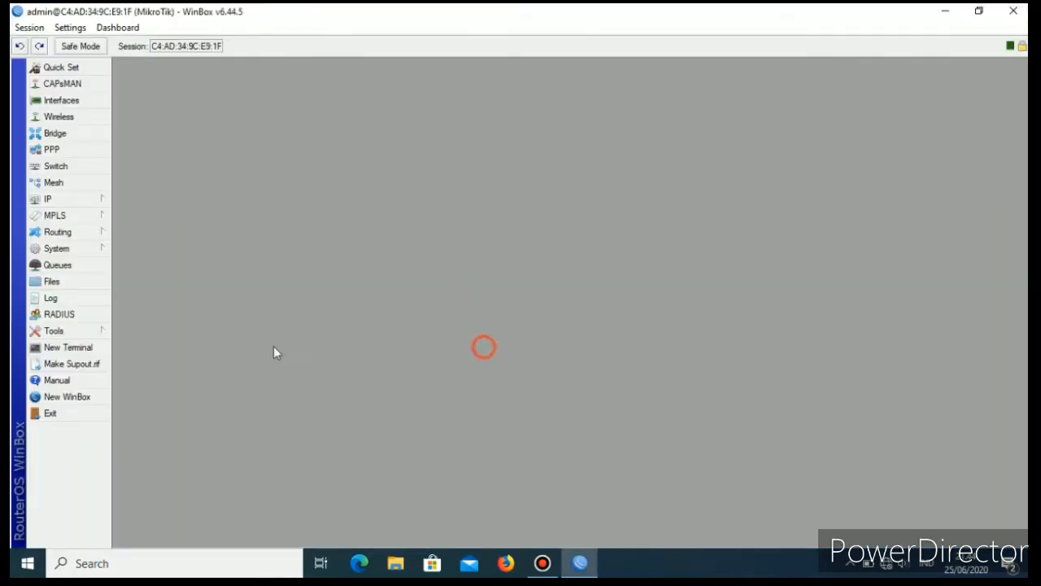
left_click(68, 202)
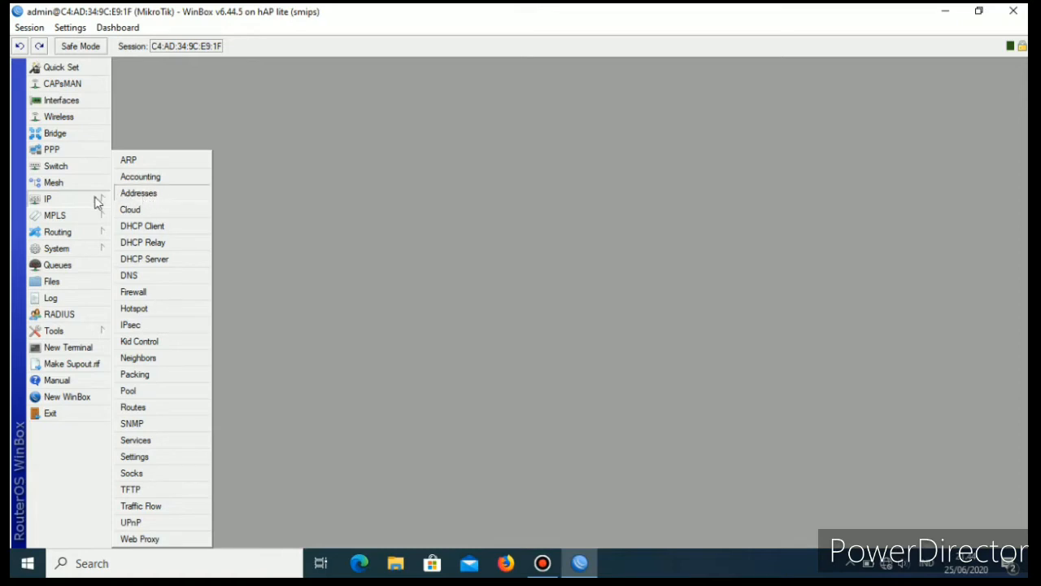
left_click(154, 197)
left_click(461, 211)
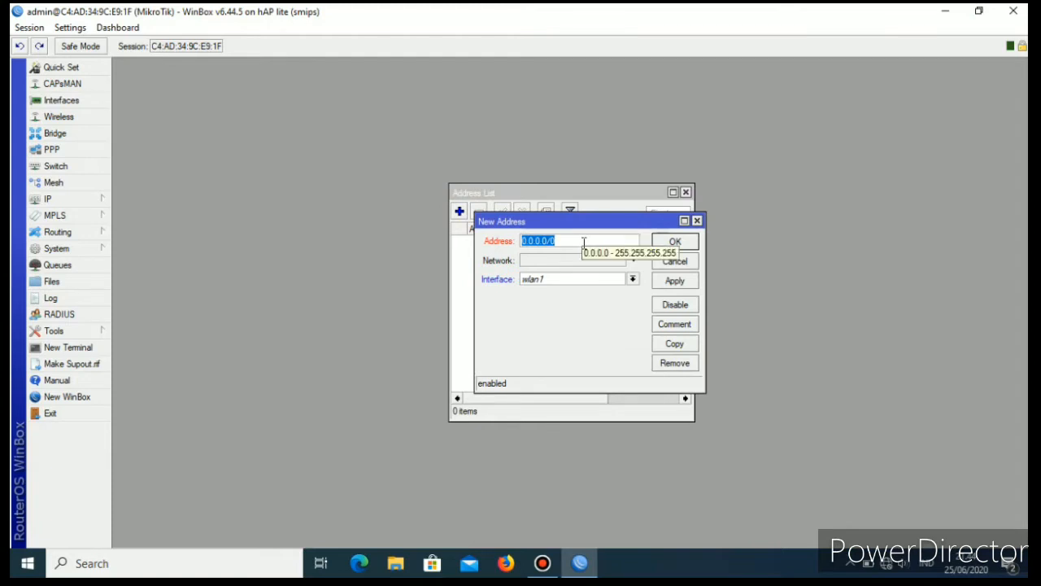
type("192.")
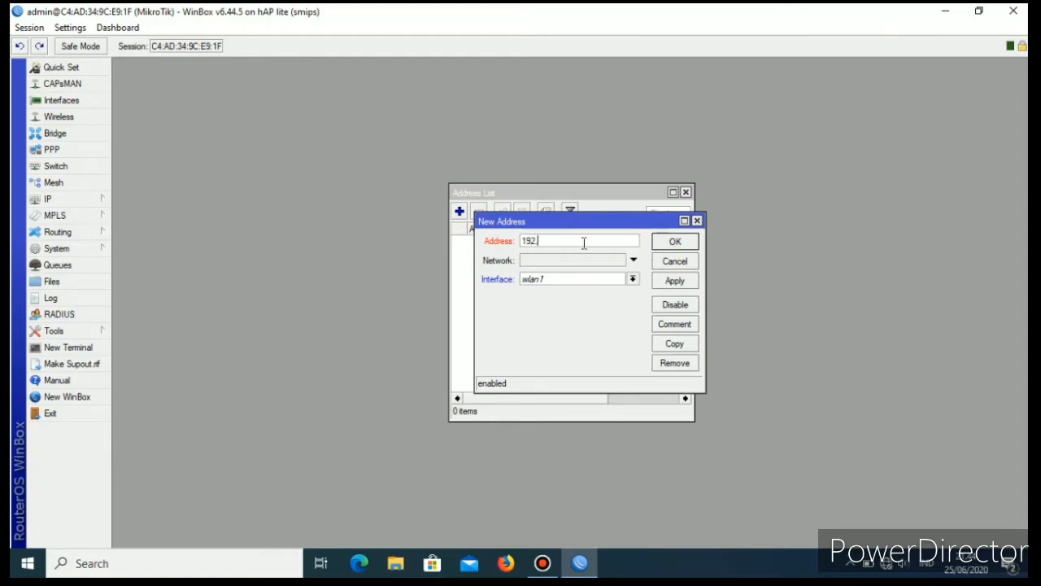
type("168.22.1/24")
left_click(633, 280)
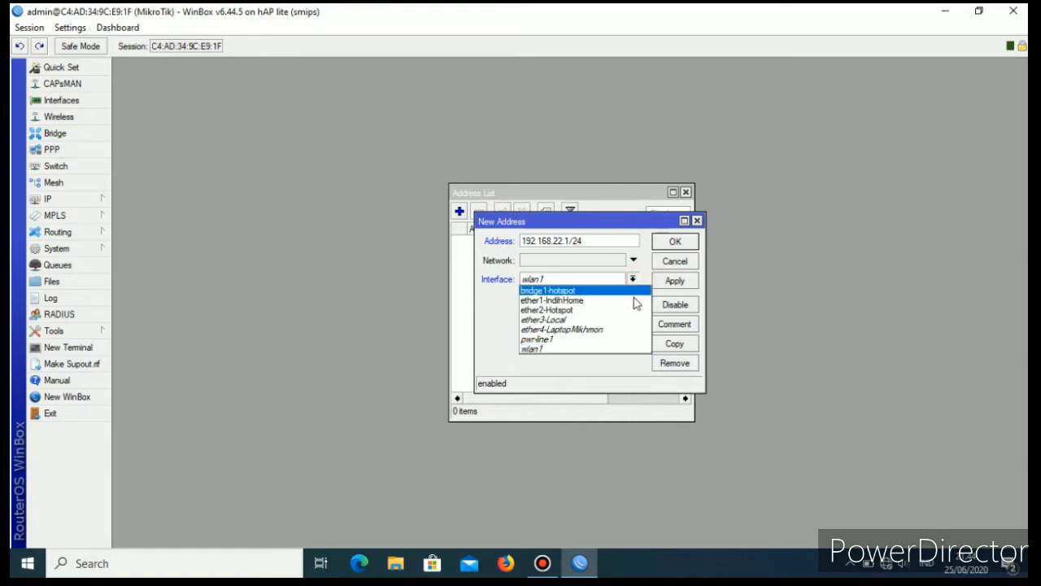
left_click(576, 293)
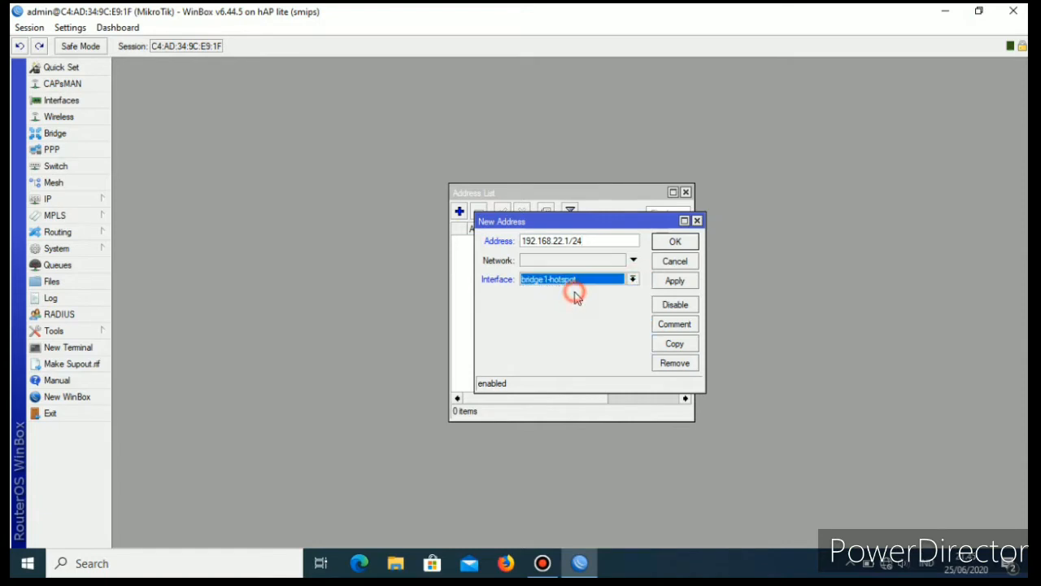
left_click(680, 281)
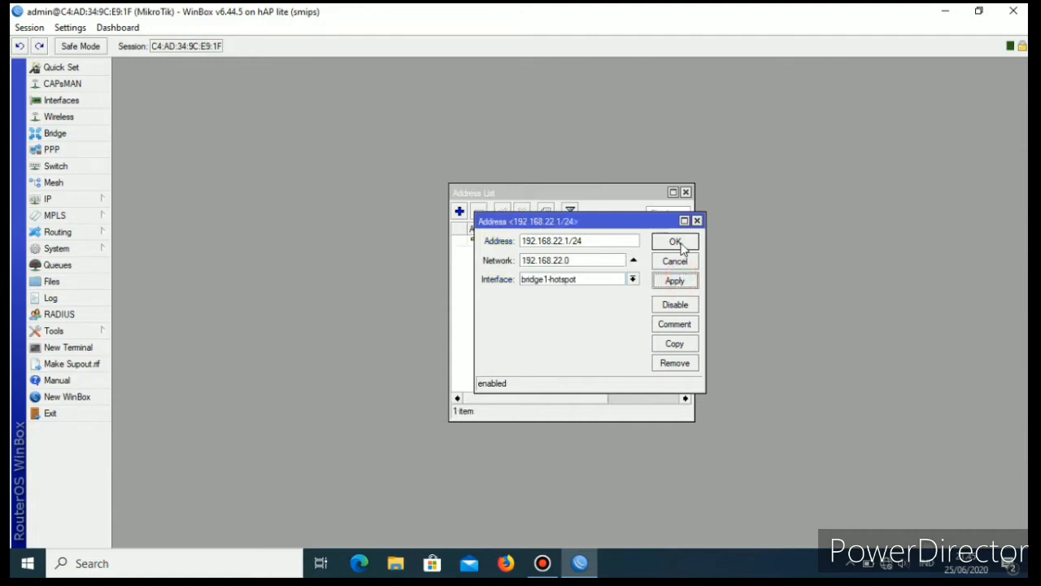
left_click(676, 241)
Add the IP address 192.168.33.1/24 on the ether3-Local interface.
left_click(459, 213)
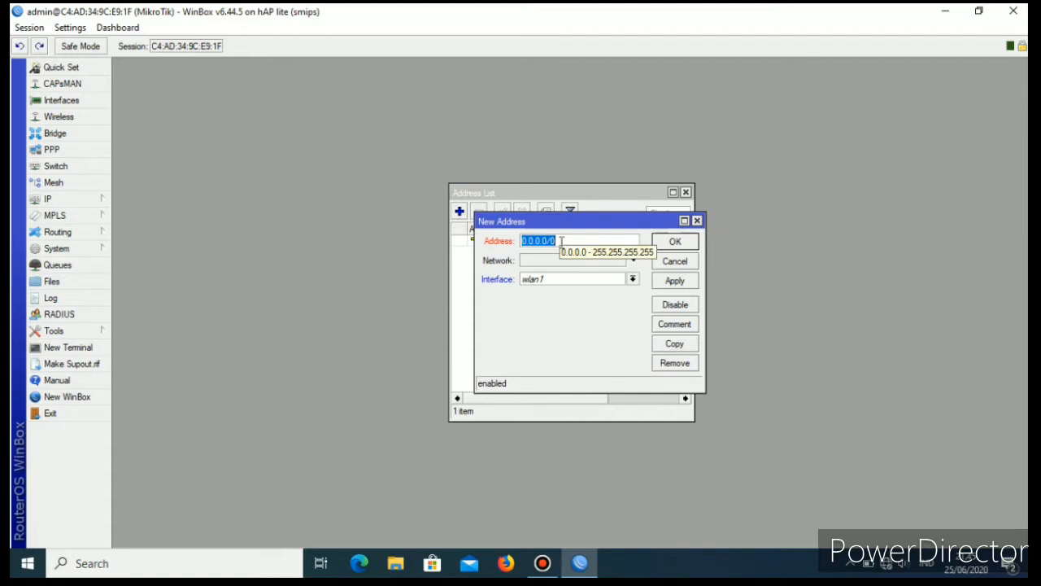
type("192")
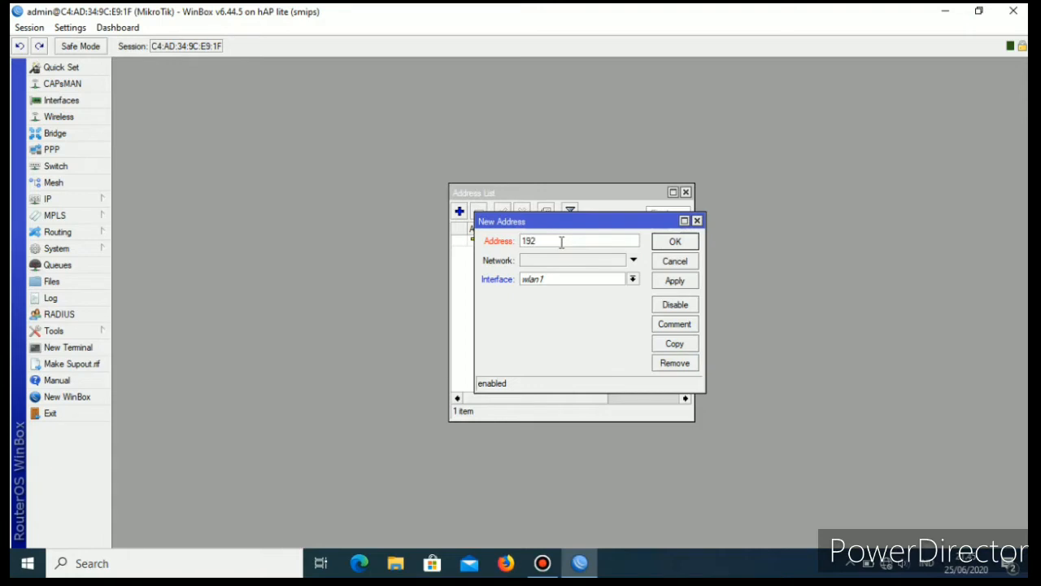
type(".168.33.1/24")
left_click(632, 279)
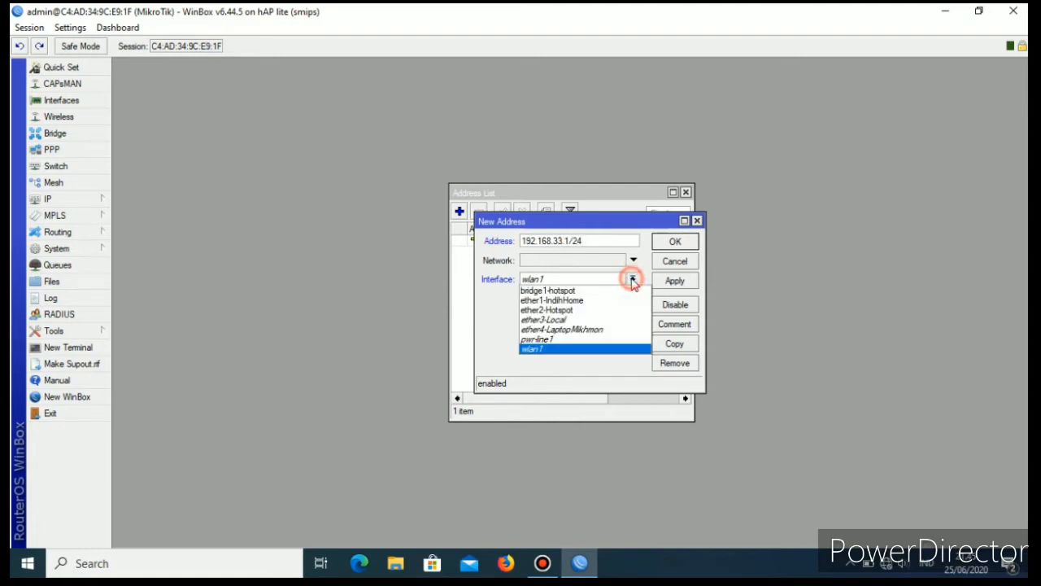
left_click(558, 321)
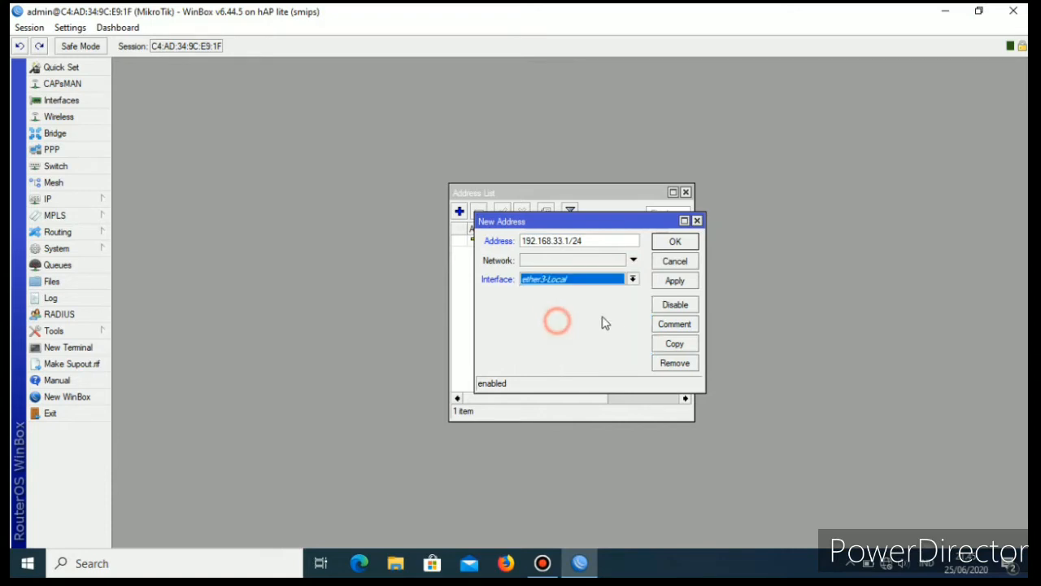
left_click(685, 283)
left_click(675, 242)
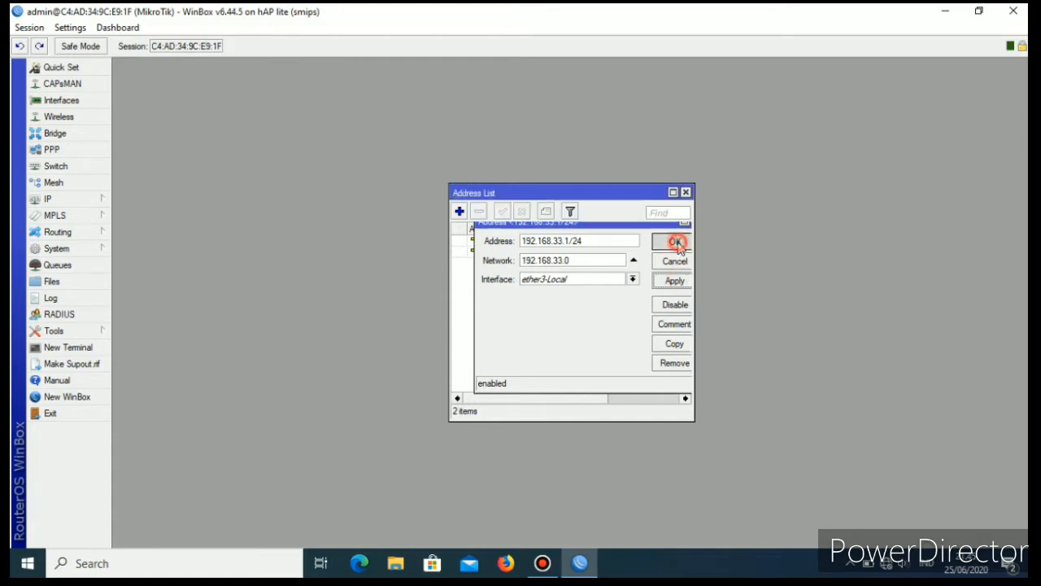
Add the IP address 192.168.44.1/24 on the ether4-LaptopMikhmon interface and close the address list.
left_click(459, 213)
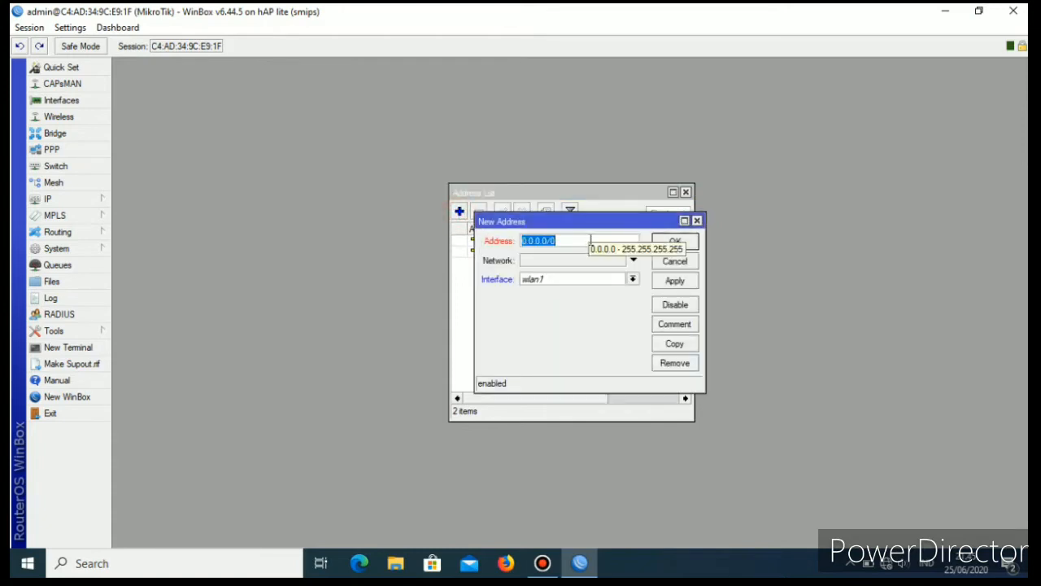
type("192.1")
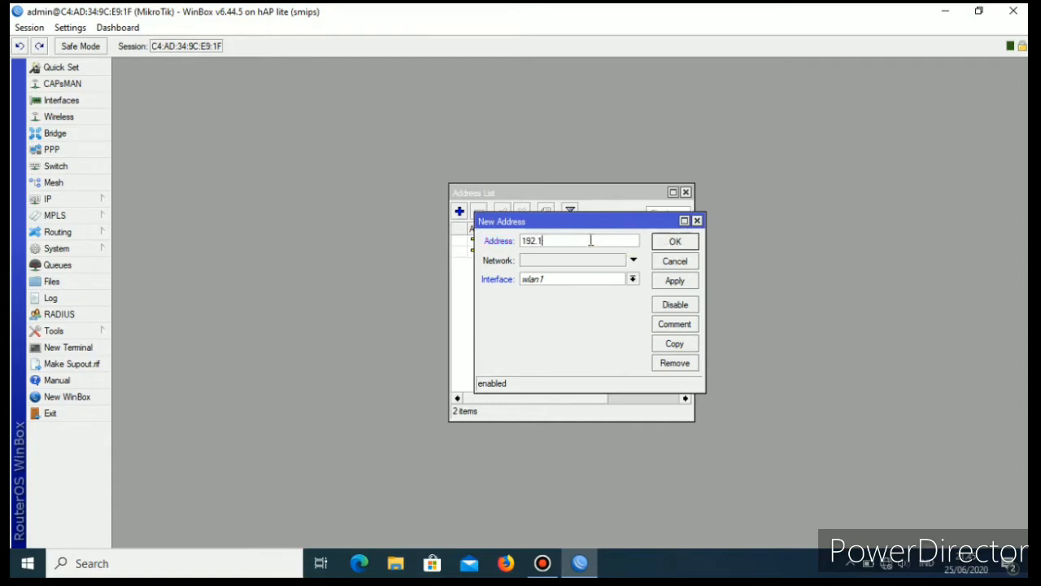
type("68.44.1/24")
left_click(633, 279)
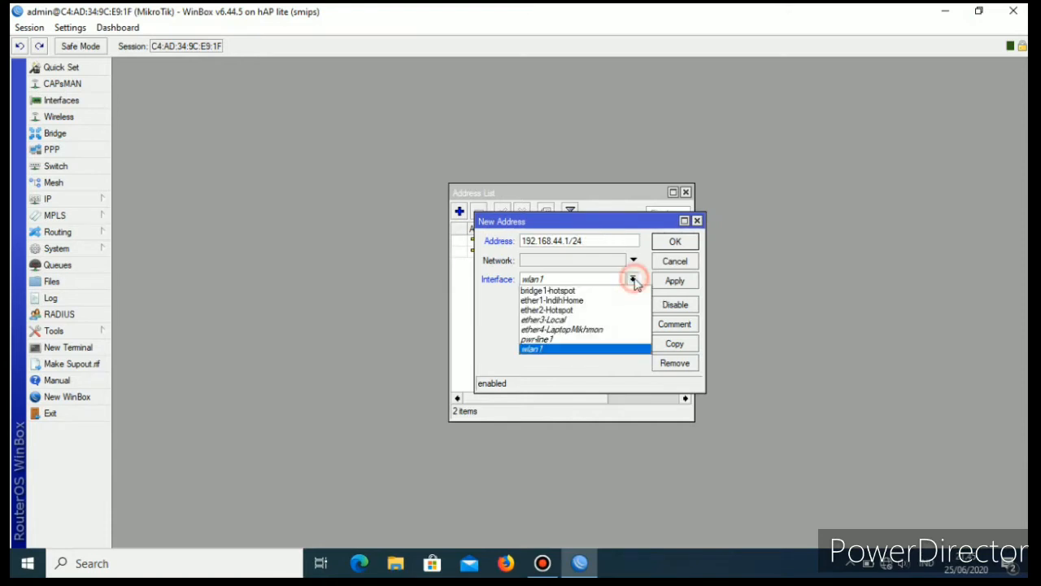
left_click(569, 329)
left_click(674, 281)
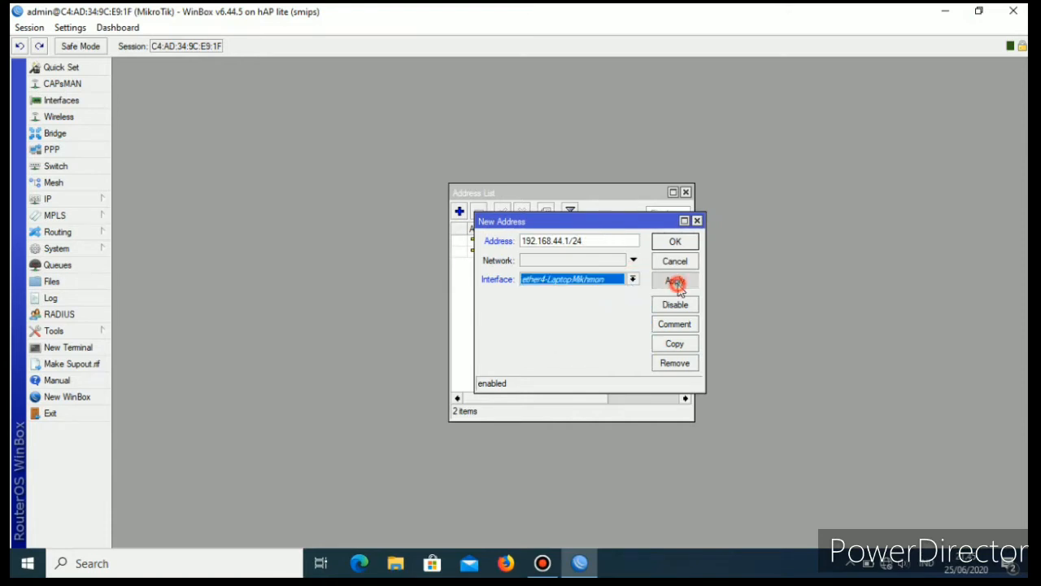
left_click(683, 241)
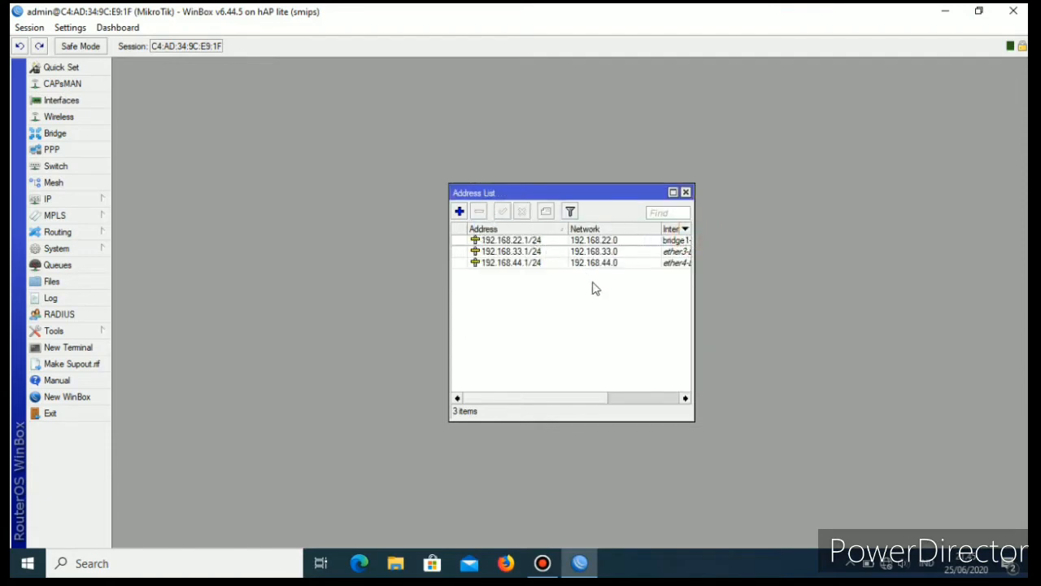
left_click(685, 193)
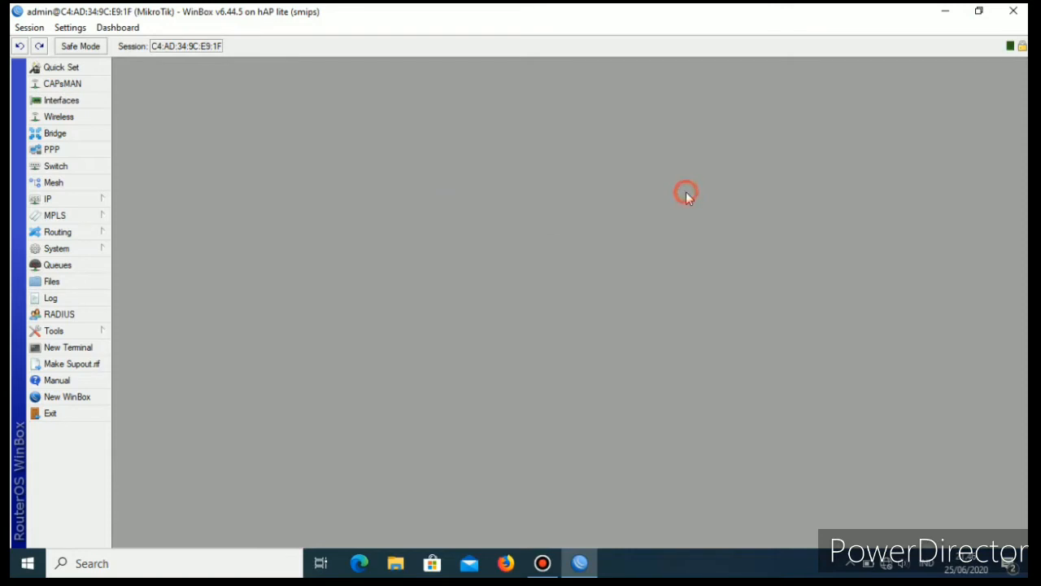
Add a DHCP client on the ether1-IndihHome interface, then close the DHCP client window.
left_click(71, 202)
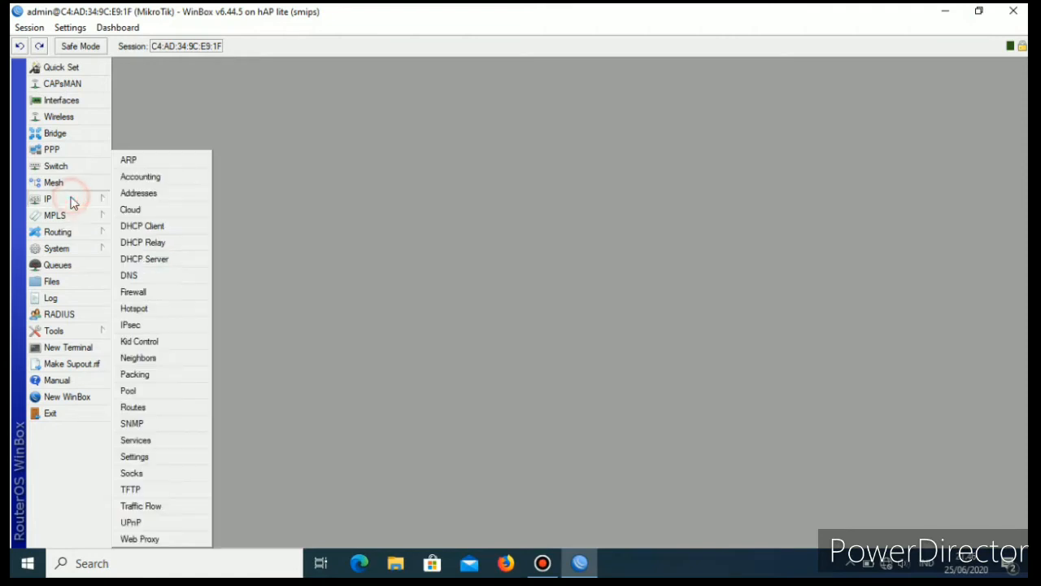
left_click(149, 226)
left_click(406, 219)
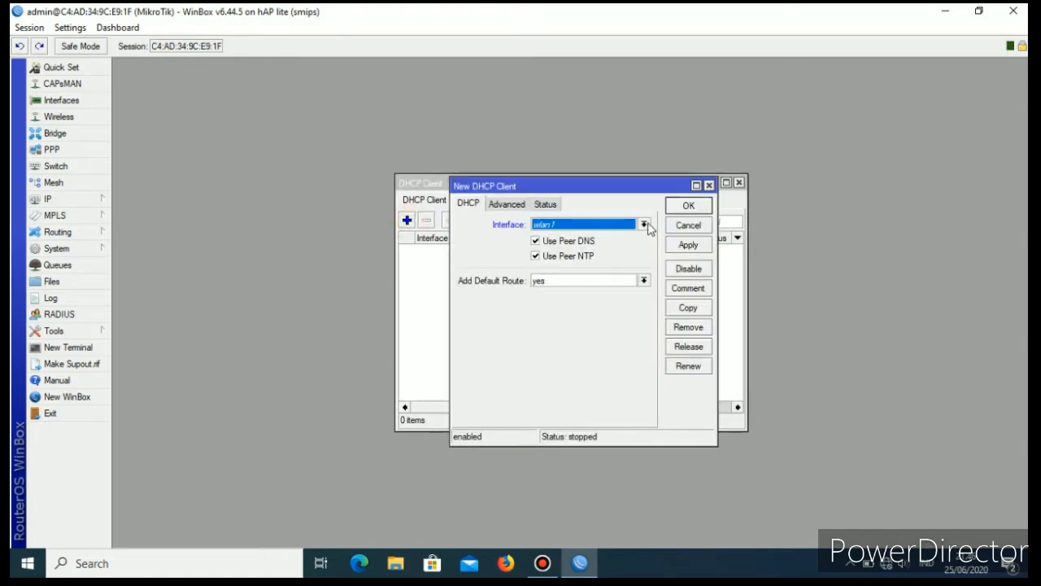
left_click(644, 225)
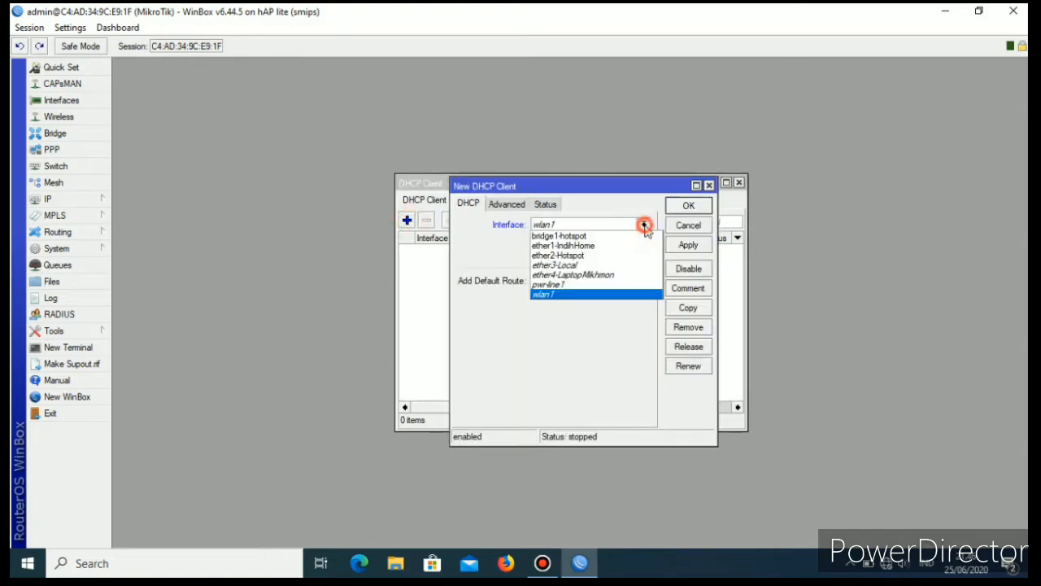
left_click(567, 247)
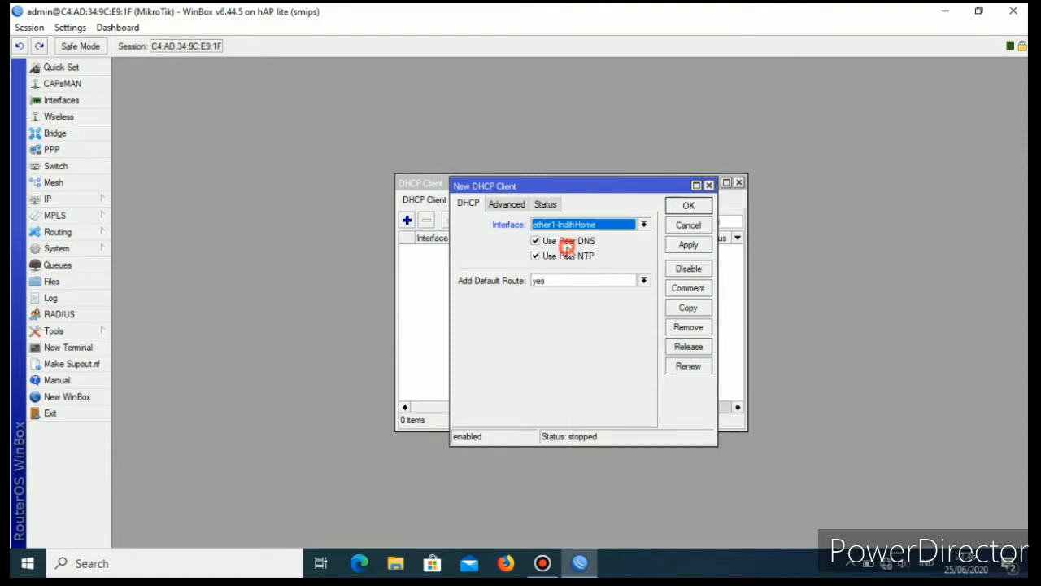
left_click(688, 246)
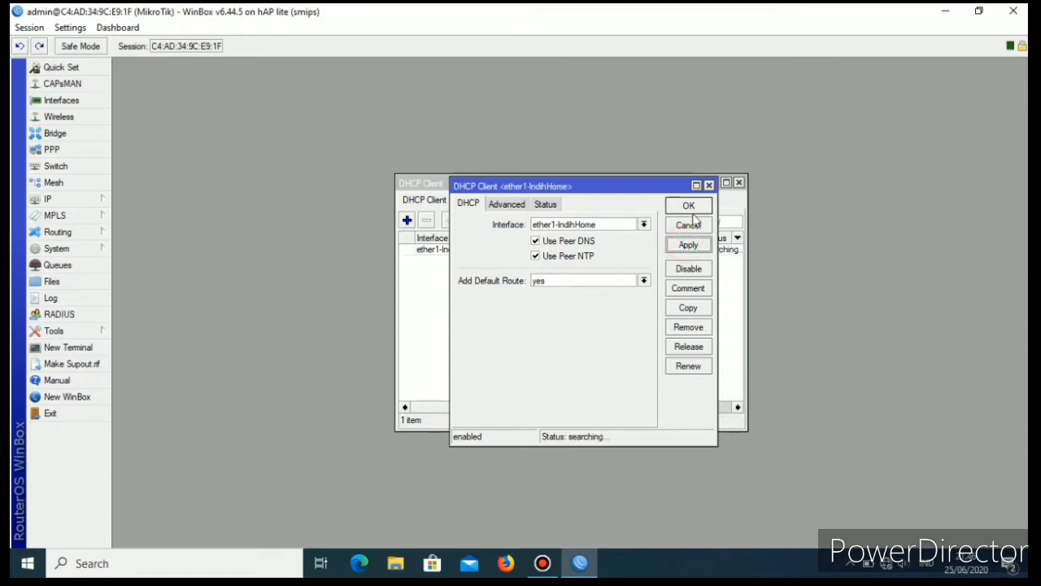
left_click(690, 206)
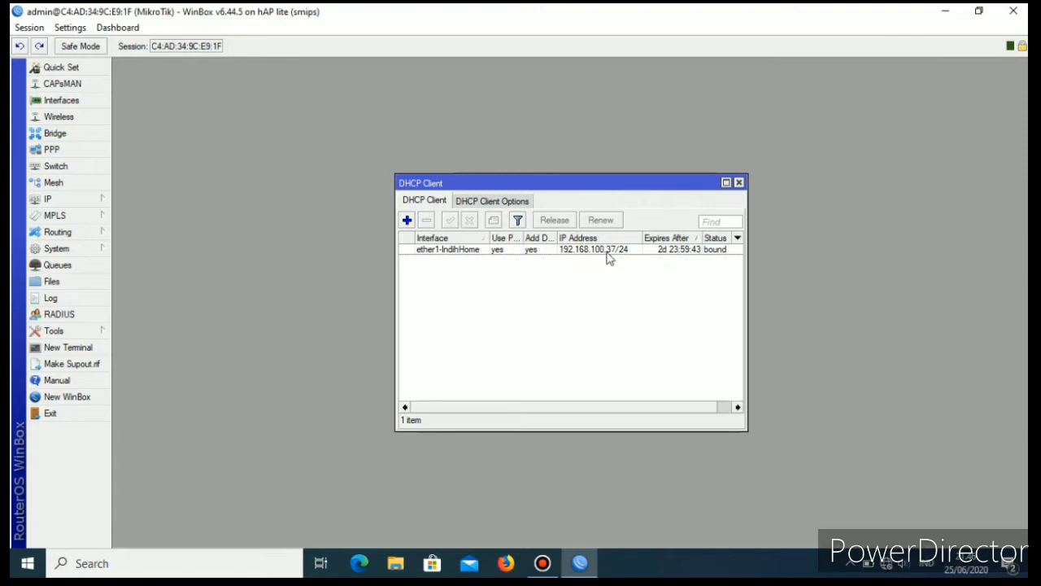
left_click(739, 182)
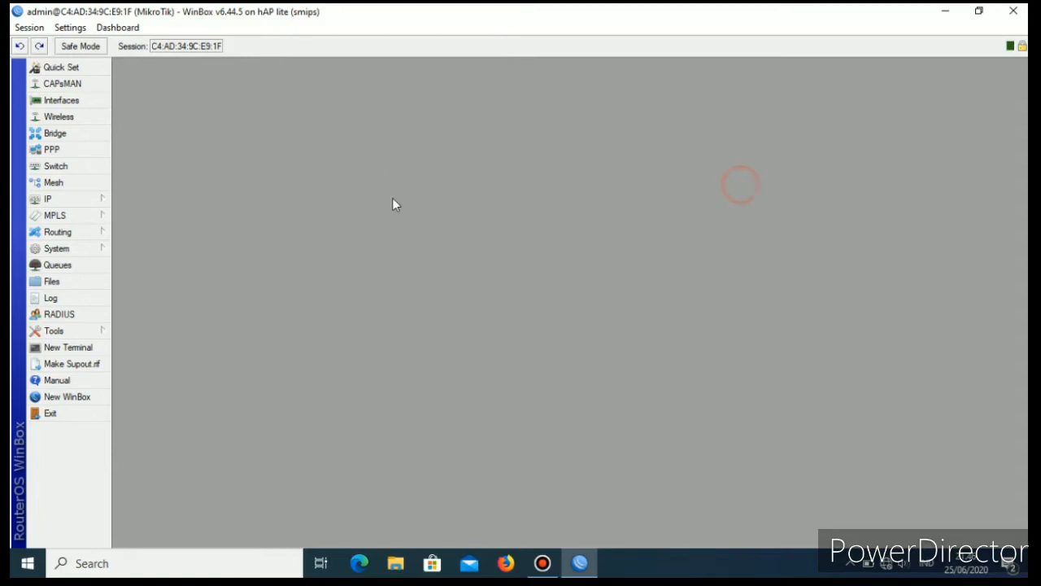
Check the router's IP address list for the address assigned to the ether1-IndihHome interface.
left_click(77, 199)
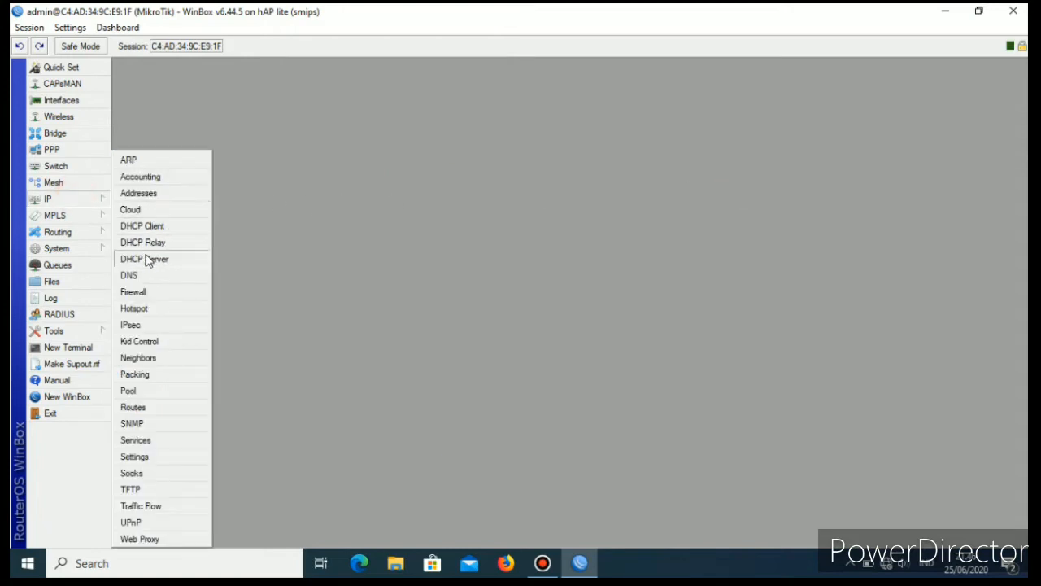
left_click(145, 195)
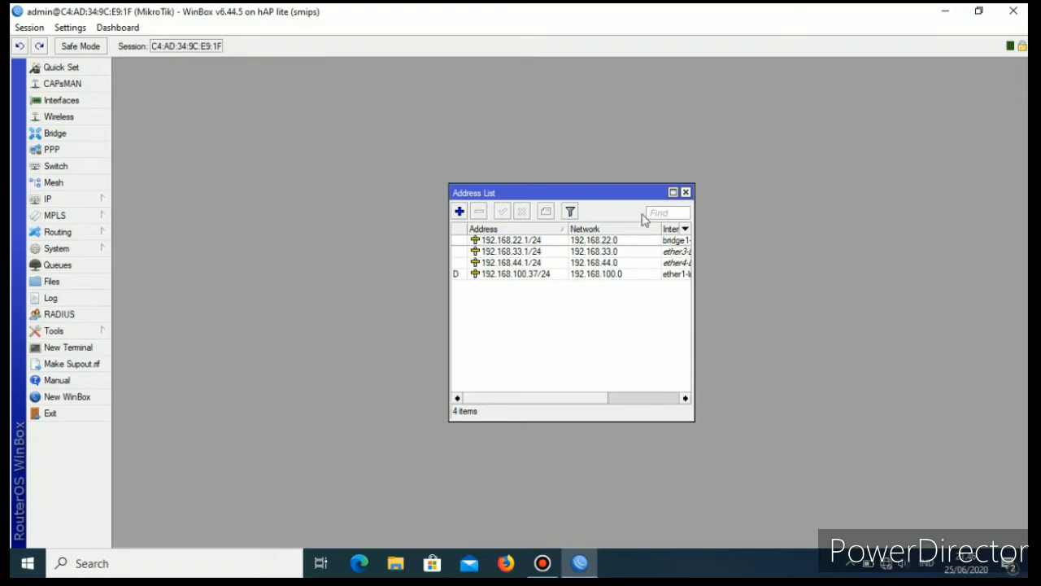
left_click(686, 192)
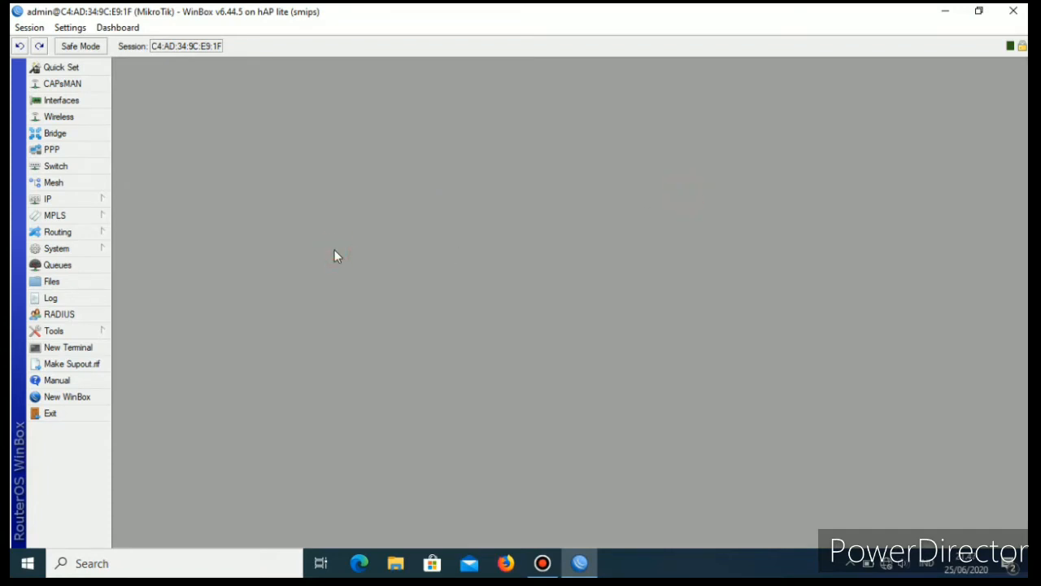
Add a firewall NAT rule on the srcnat chain with the masquerade action, then close the firewall window.
left_click(75, 202)
left_click(143, 292)
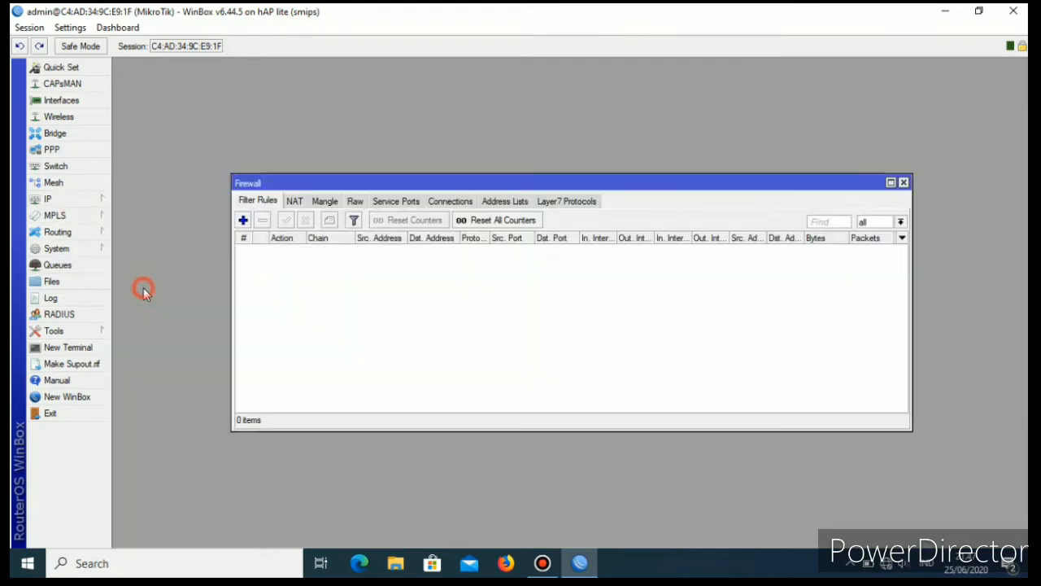
left_click(295, 202)
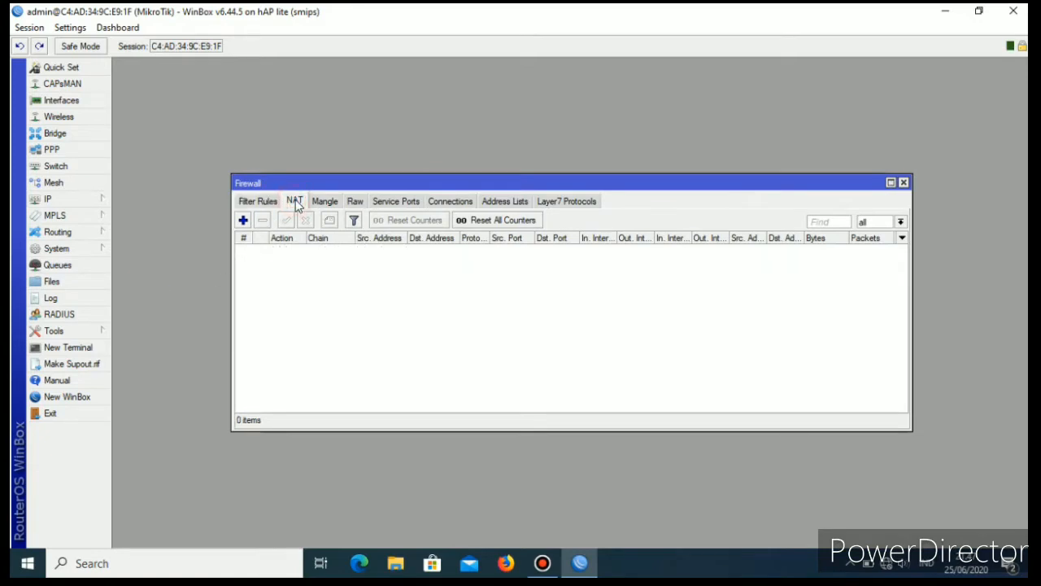
left_click(243, 221)
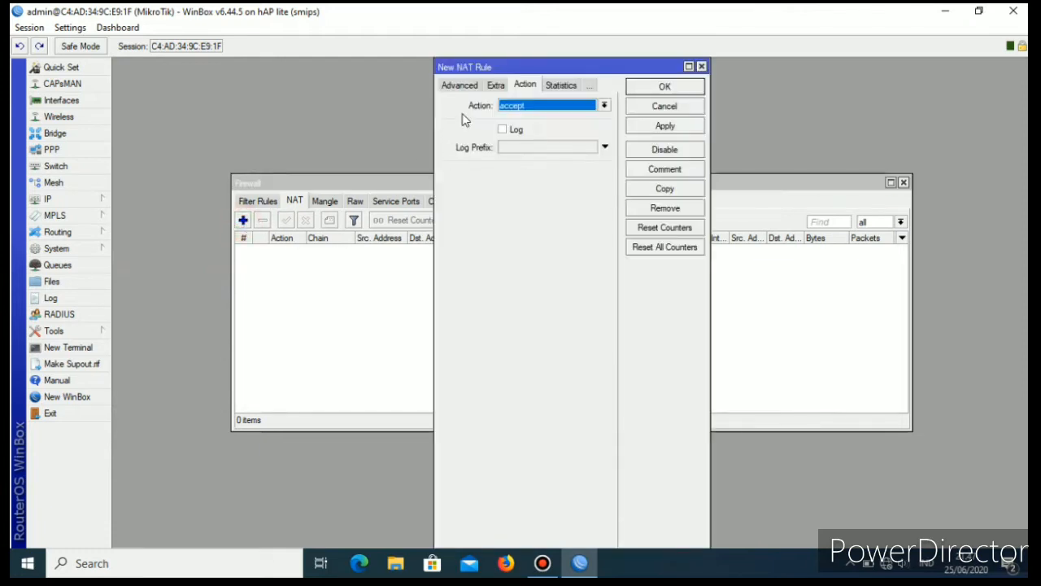
left_click(454, 85)
left_click(453, 85)
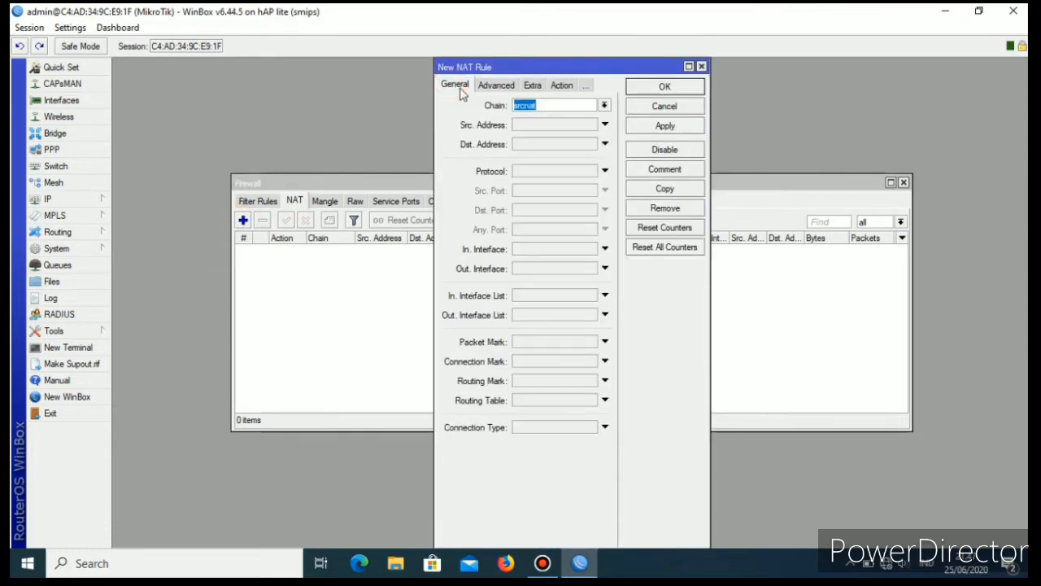
left_click(561, 85)
left_click(604, 106)
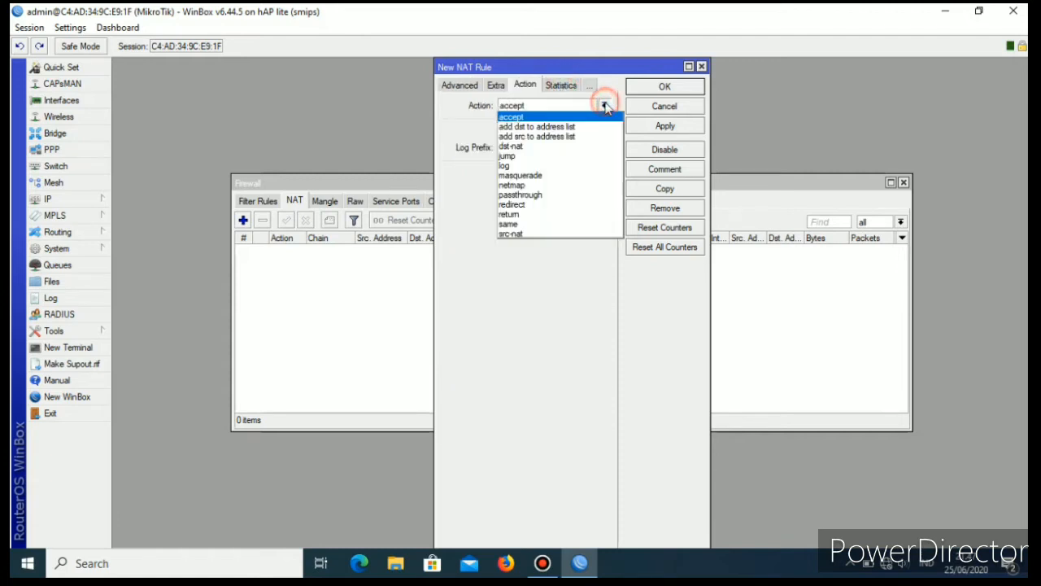
left_click(537, 176)
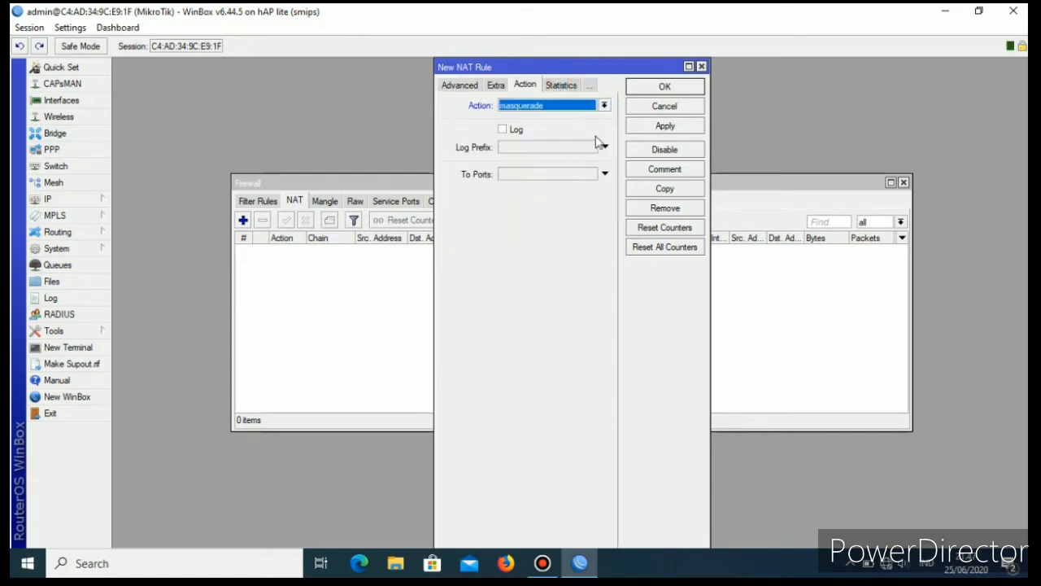
left_click(661, 126)
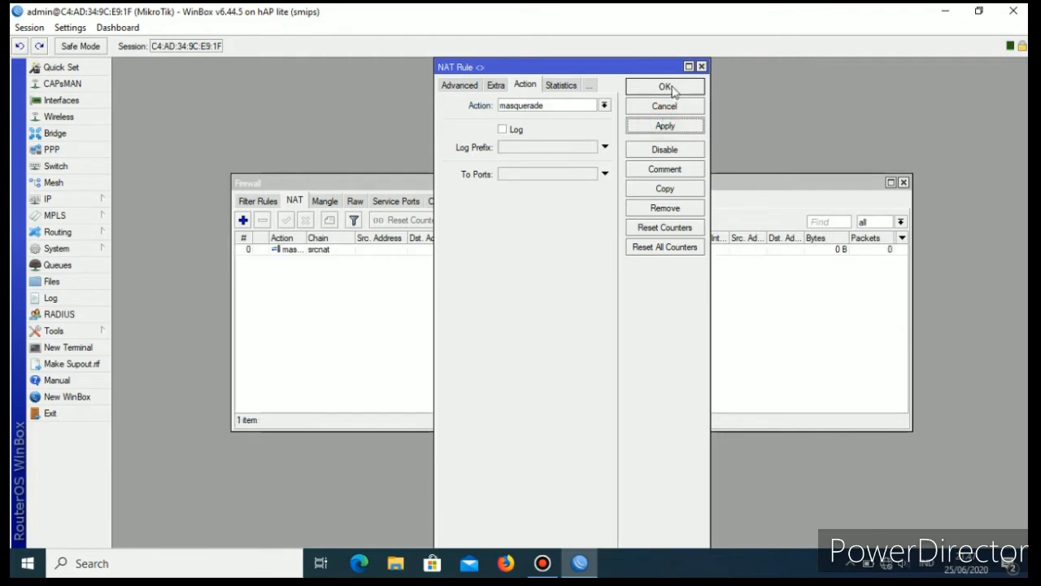
left_click(665, 86)
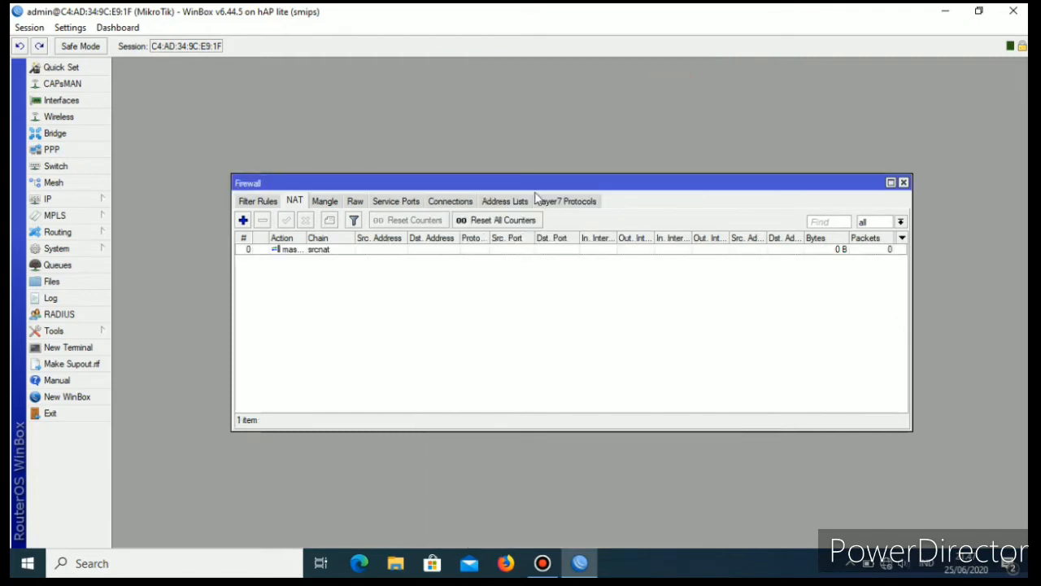
left_click(903, 183)
Set the router's DNS servers to 8.8.8.8 and 8.8.4.4, allow remote requests, and save the DNS settings.
left_click(100, 200)
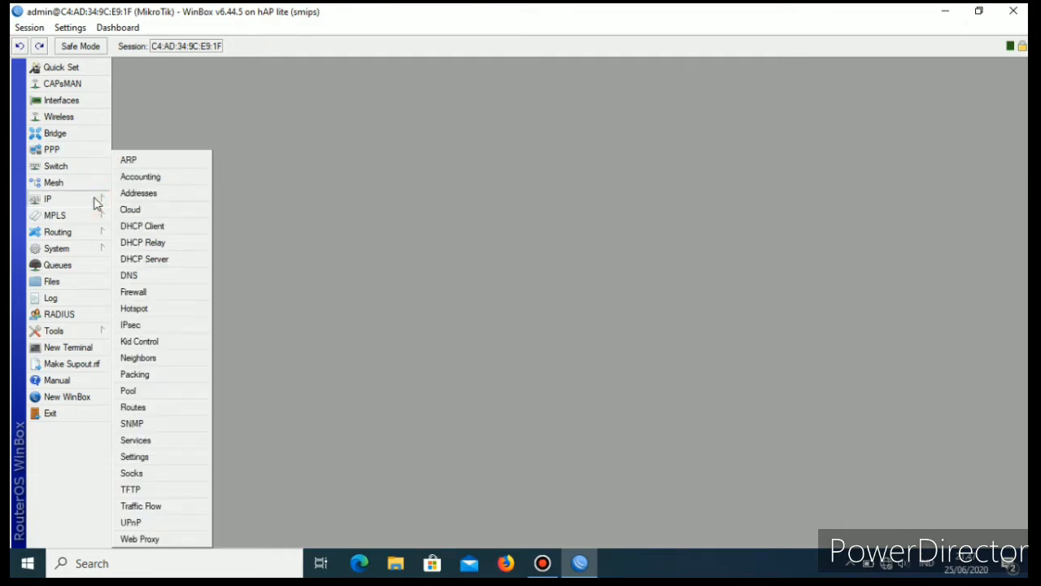
left_click(135, 278)
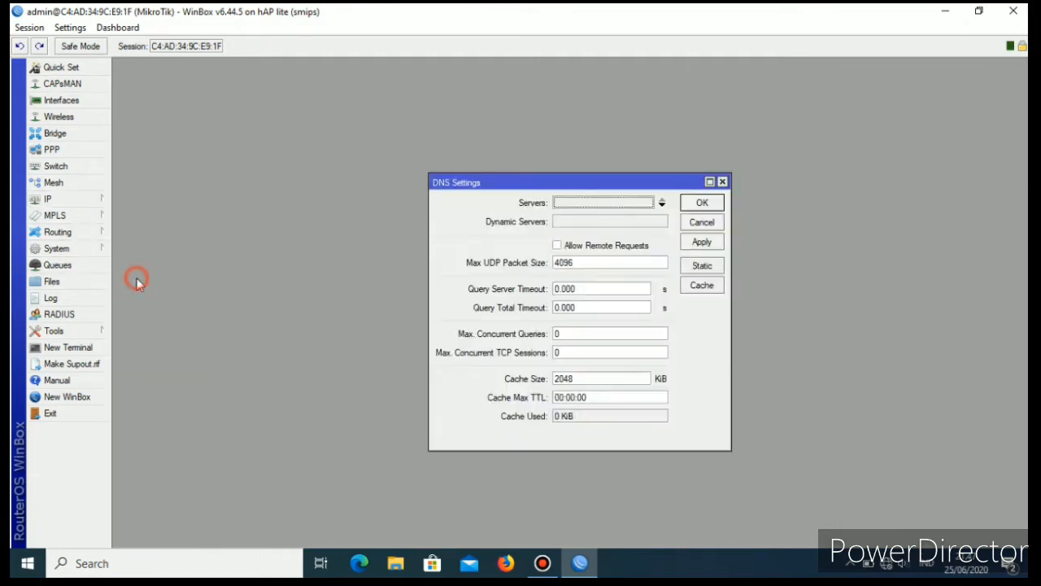
left_click(614, 206)
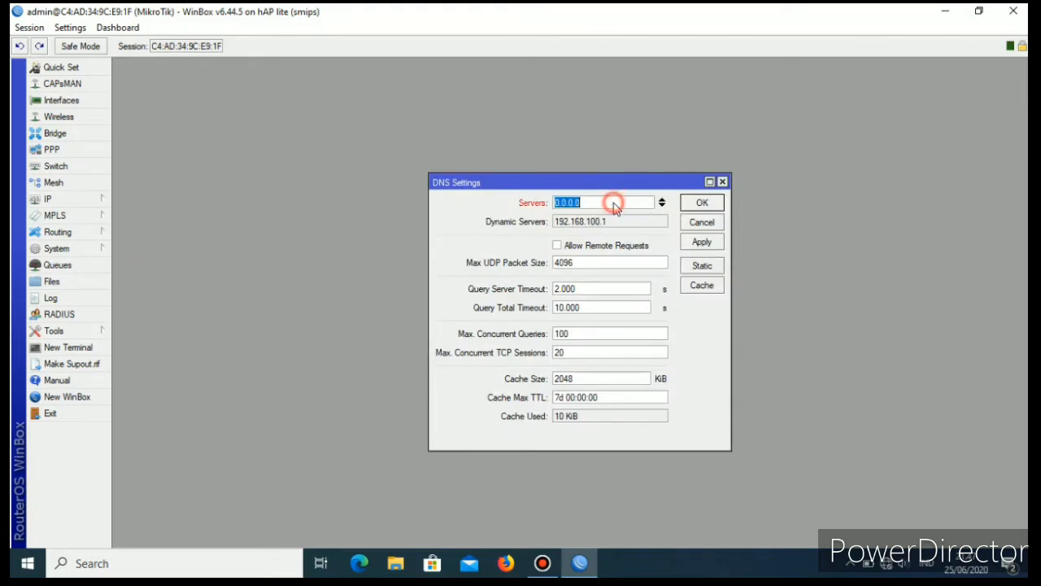
type("8.8.8.8")
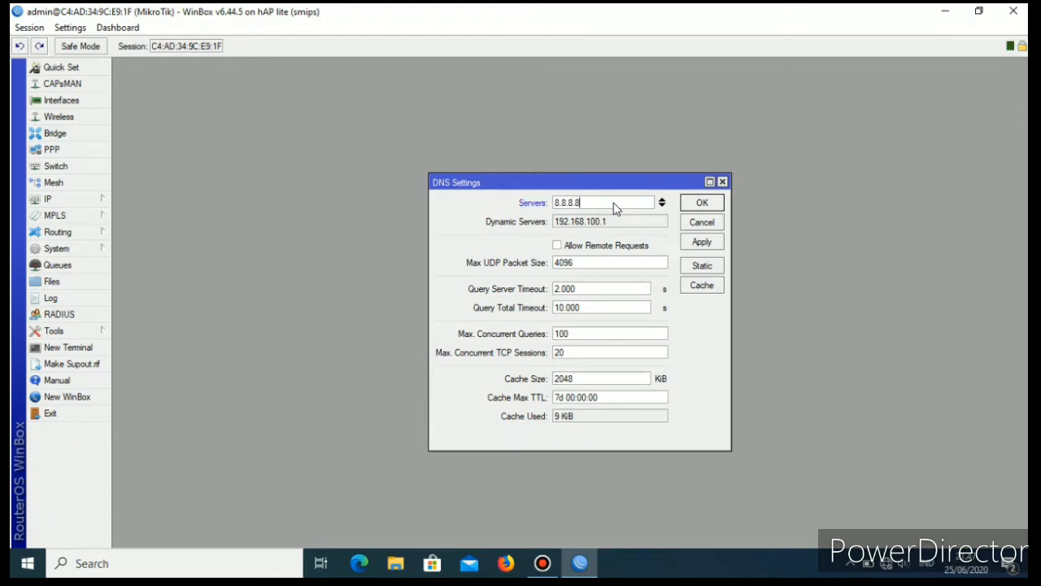
left_click(663, 204)
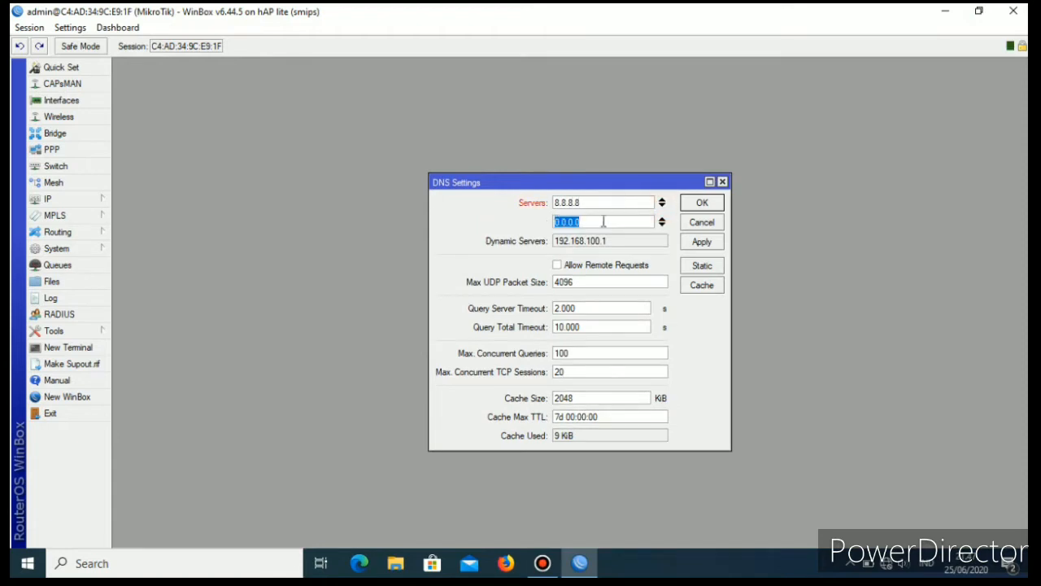
type("8.8.4.4")
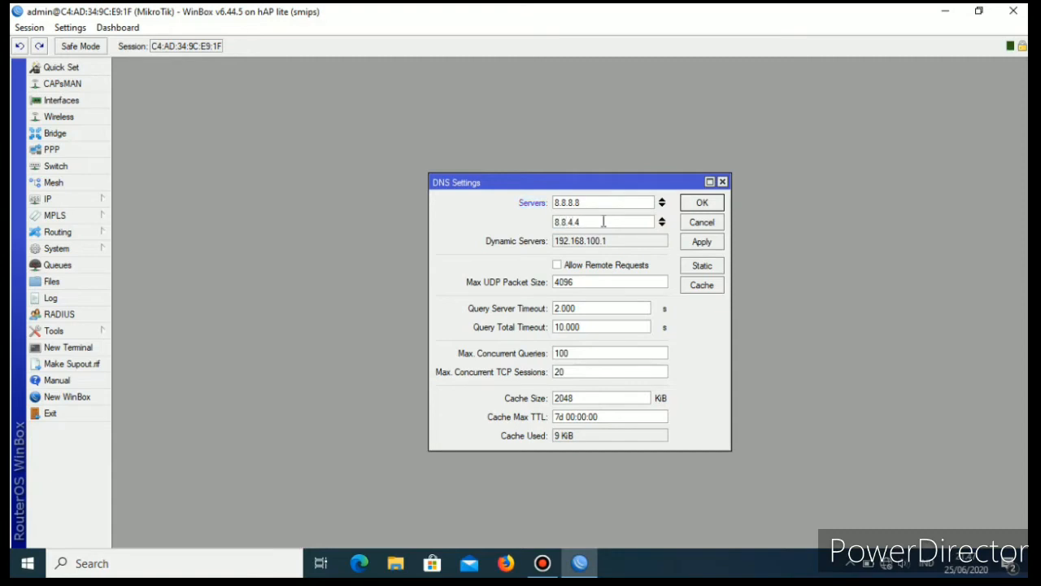
left_click(558, 266)
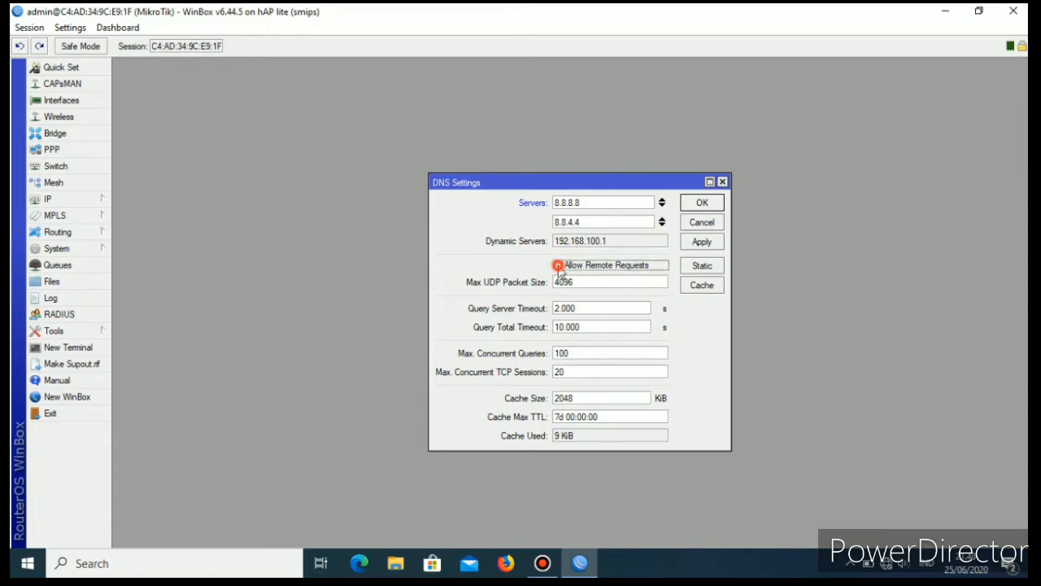
left_click(702, 244)
left_click(714, 203)
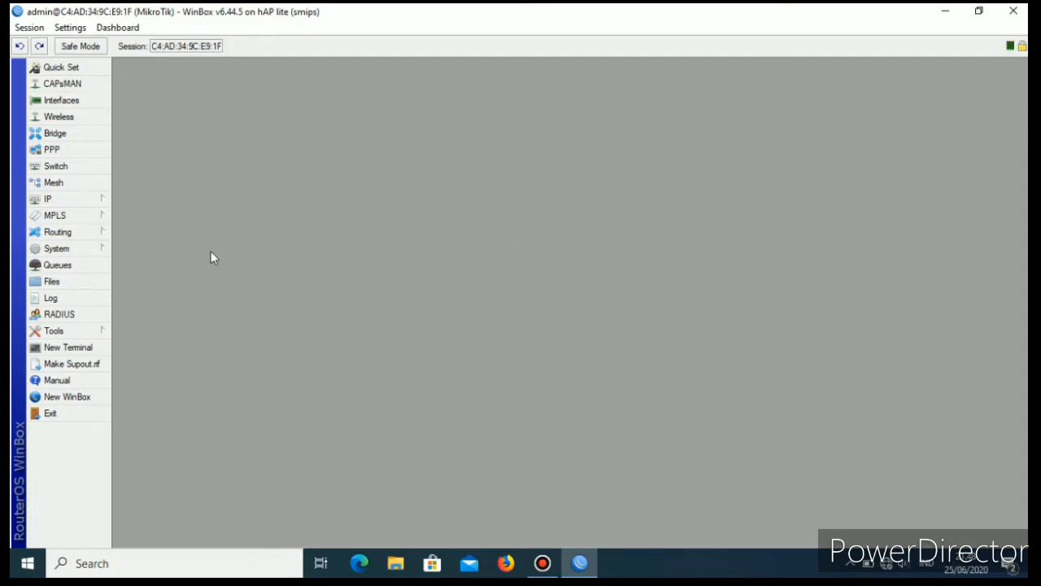
Start the DHCP server setup wizard and choose bridge1-hotspot as the DHCP server interface.
left_click(63, 200)
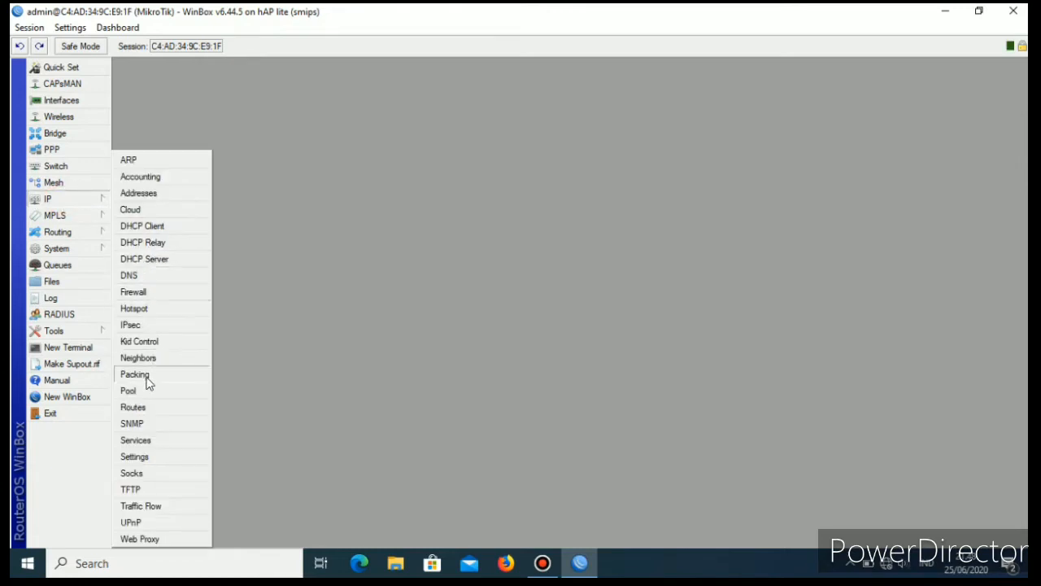
left_click(145, 258)
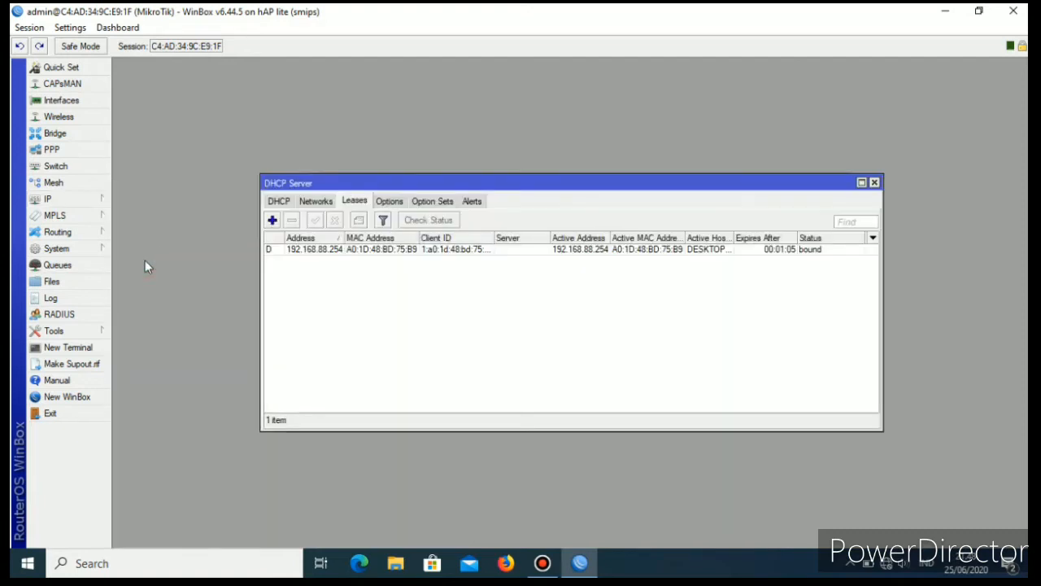
left_click(285, 205)
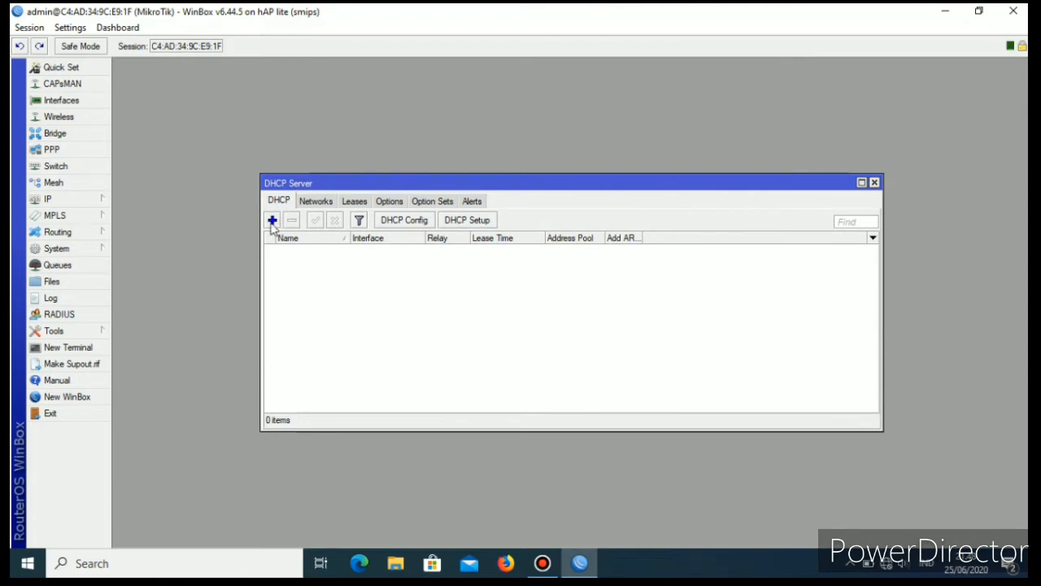
left_click(272, 221)
left_click(702, 66)
left_click(468, 221)
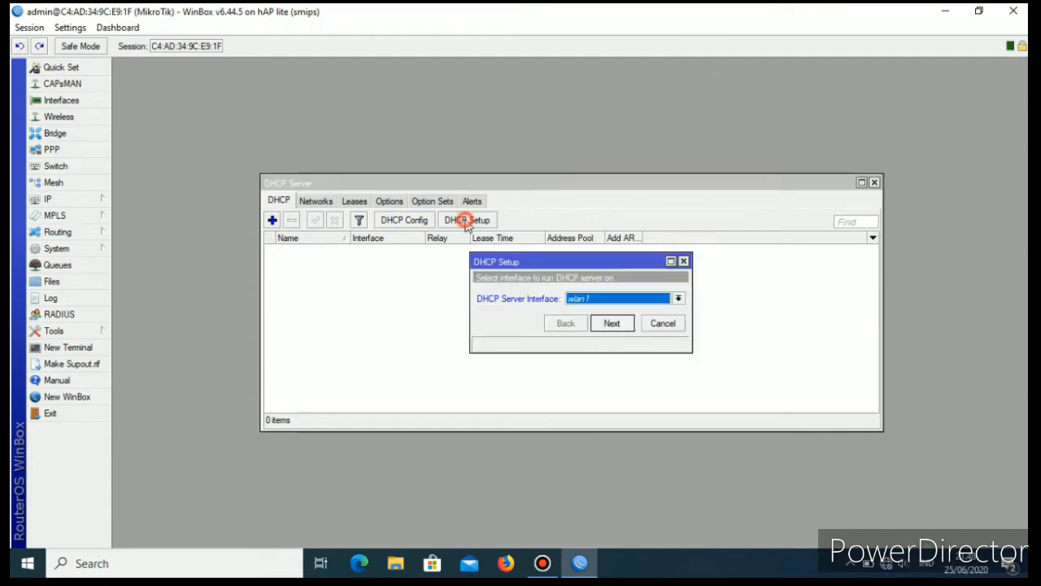
left_click(678, 299)
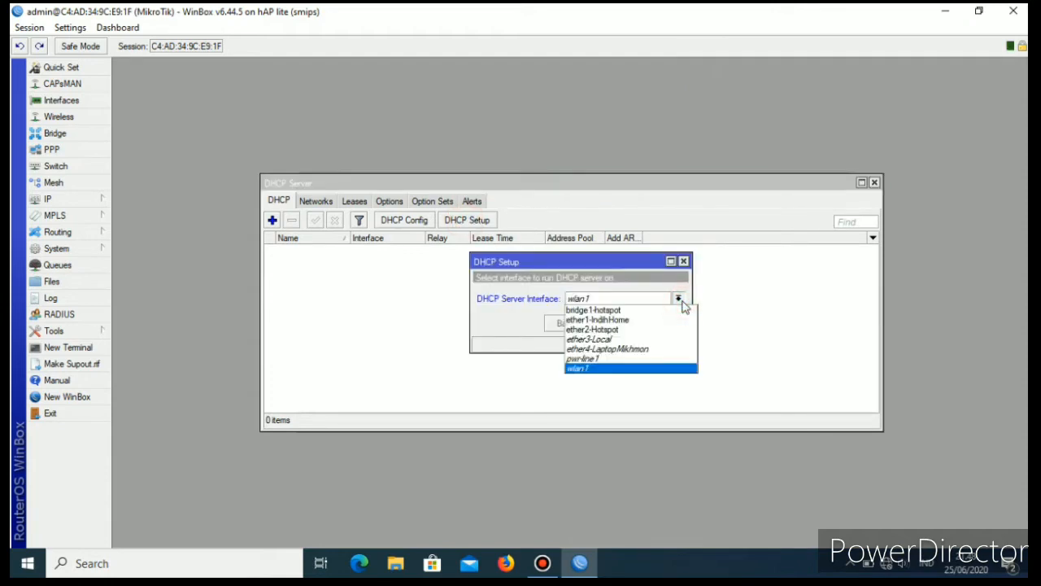
left_click(612, 310)
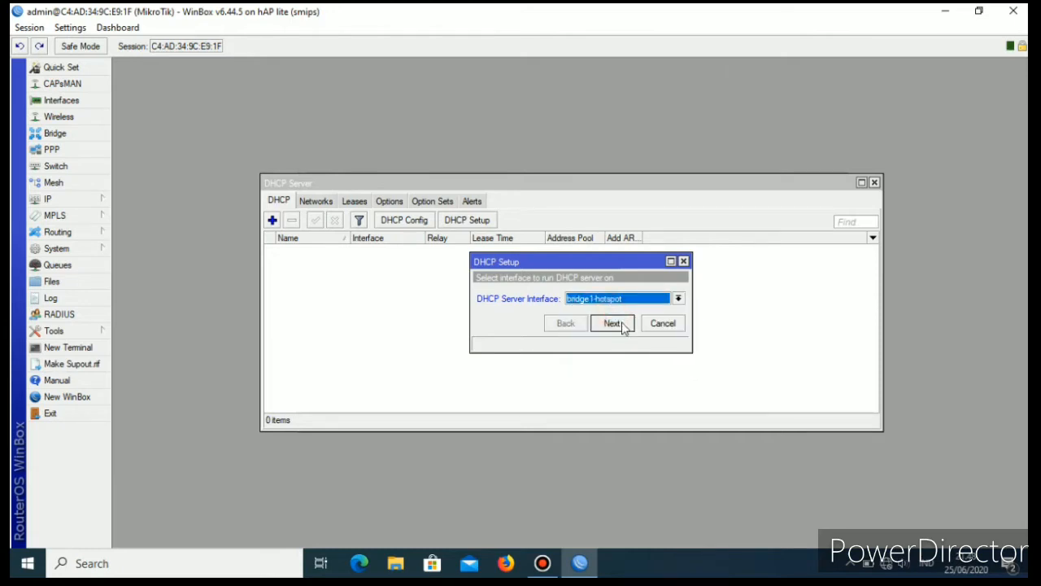
Complete the DHCP setup with gateway 192.168.22.1, DNS server 192.168.100.1, lease time 00:10:00 and the proposed network and address range, and close the DHCP server window.
left_click(612, 323)
left_click(612, 323)
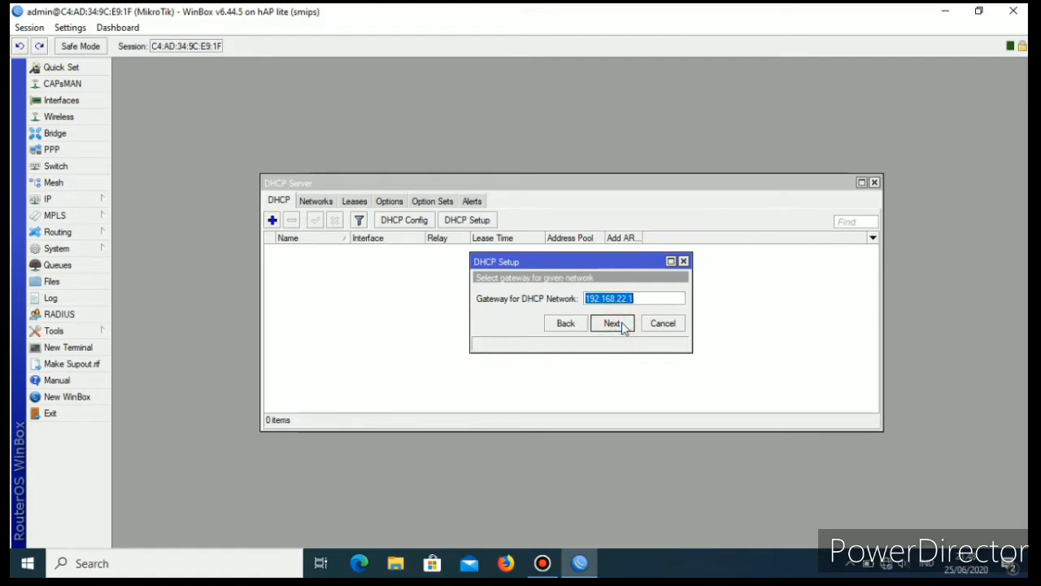
left_click(621, 324)
left_click(621, 323)
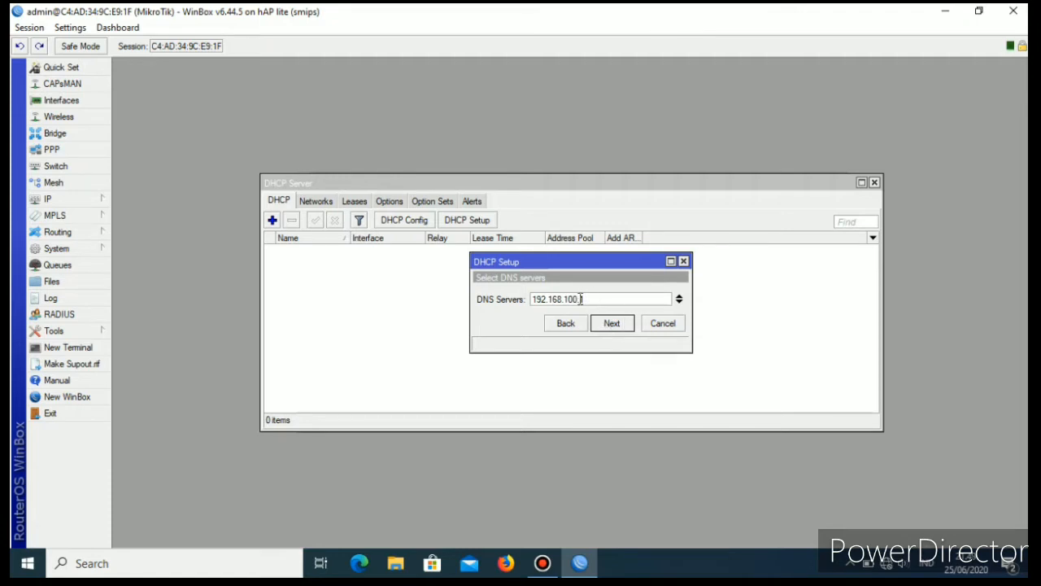
left_click(612, 323)
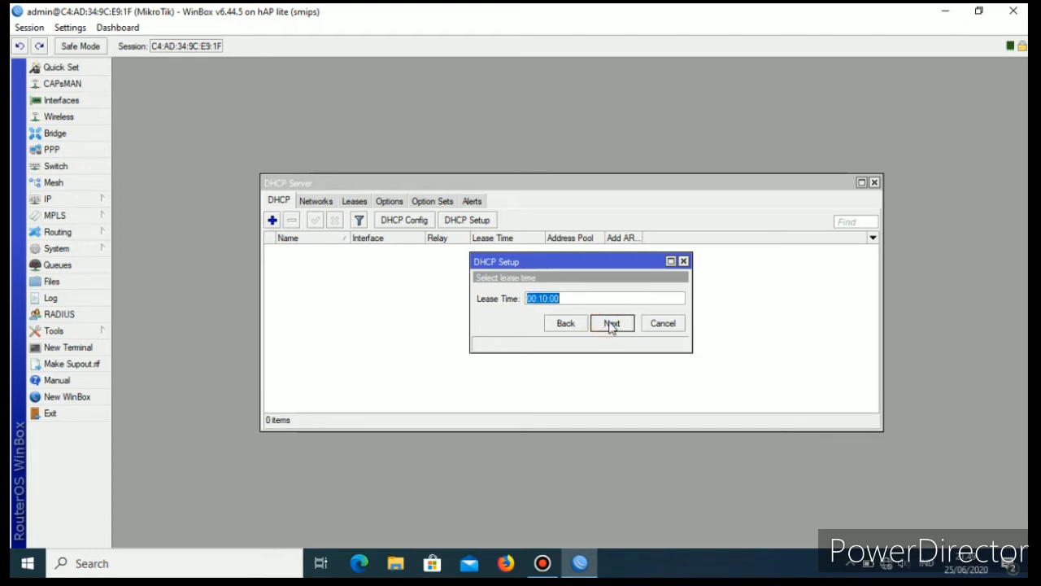
left_click(611, 323)
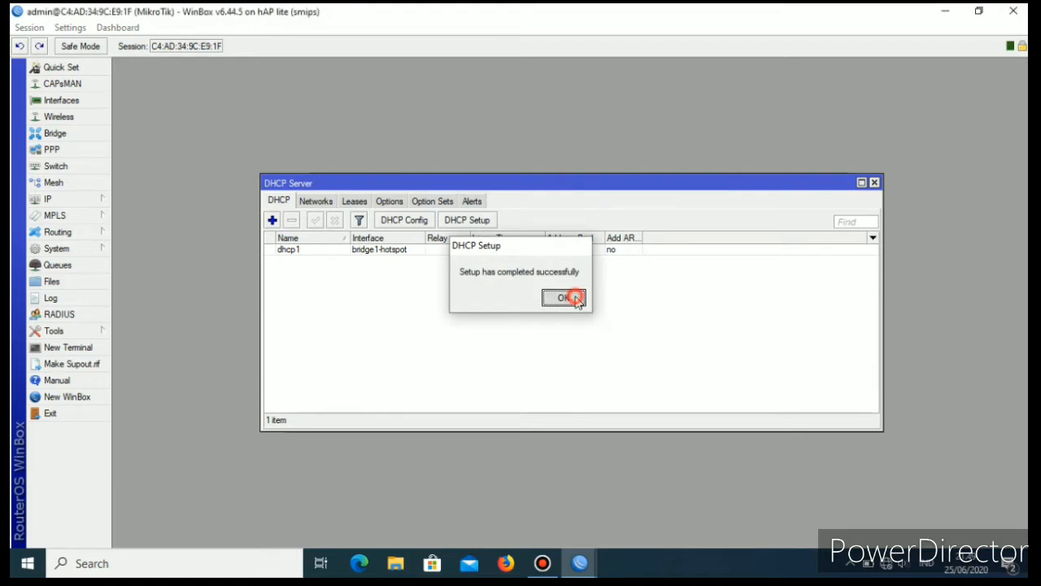
left_click(562, 297)
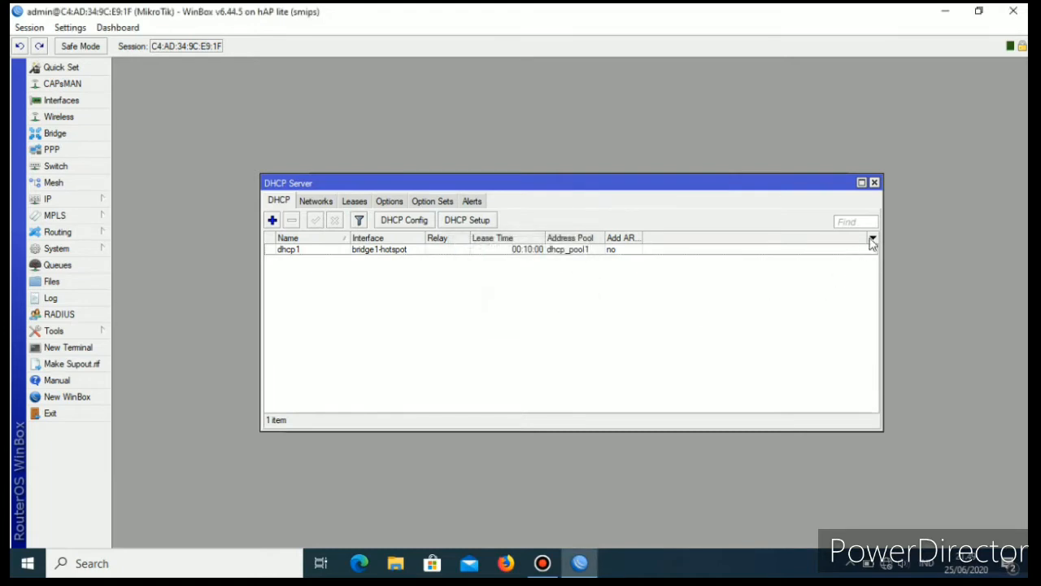
left_click(874, 184)
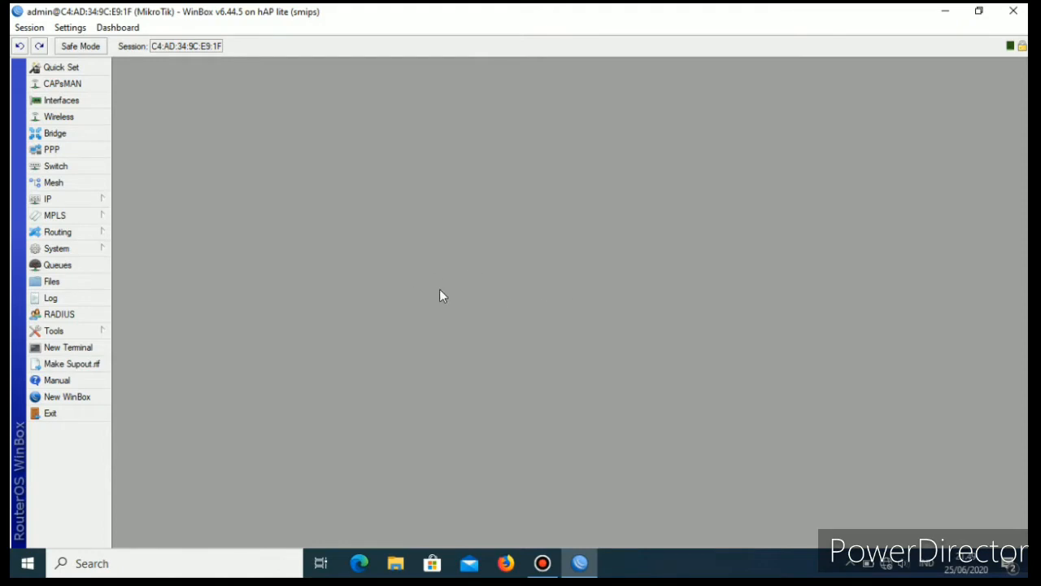
Ping google.com from a new router terminal to test the internet connection, then close the terminal.
left_click(81, 350)
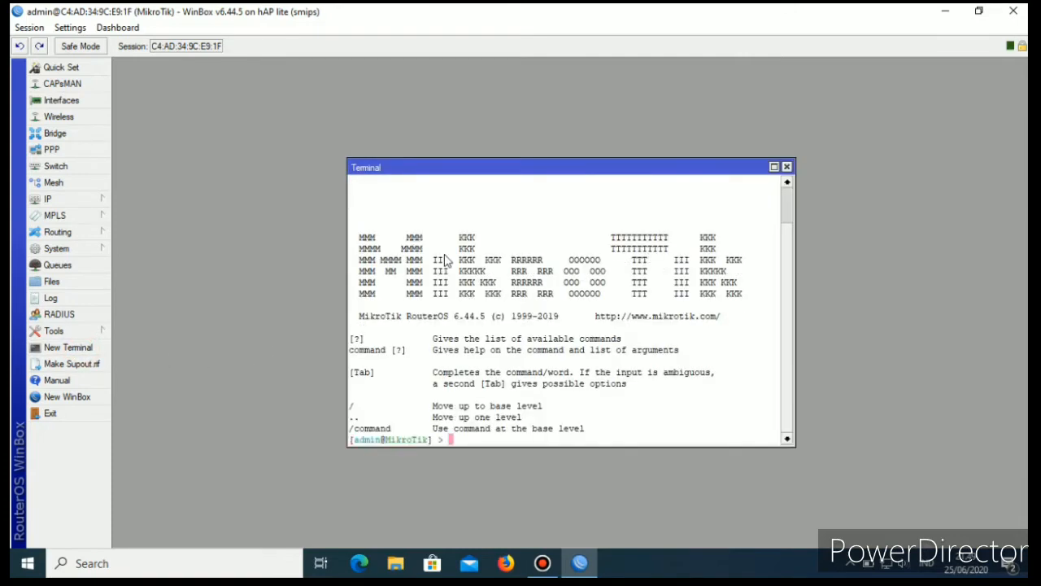
type("ping google.com")
key("Return")
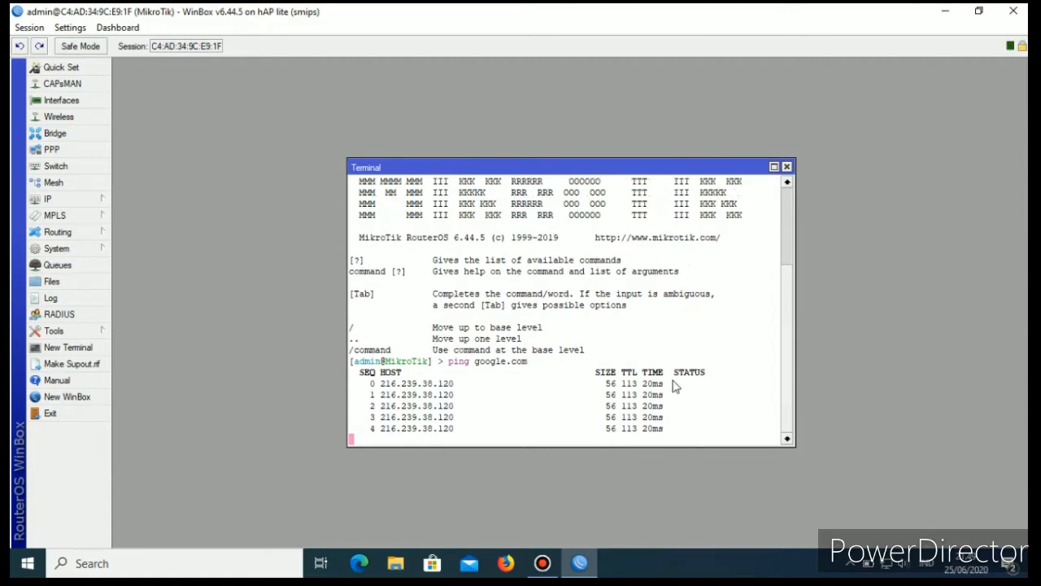
left_click(787, 167)
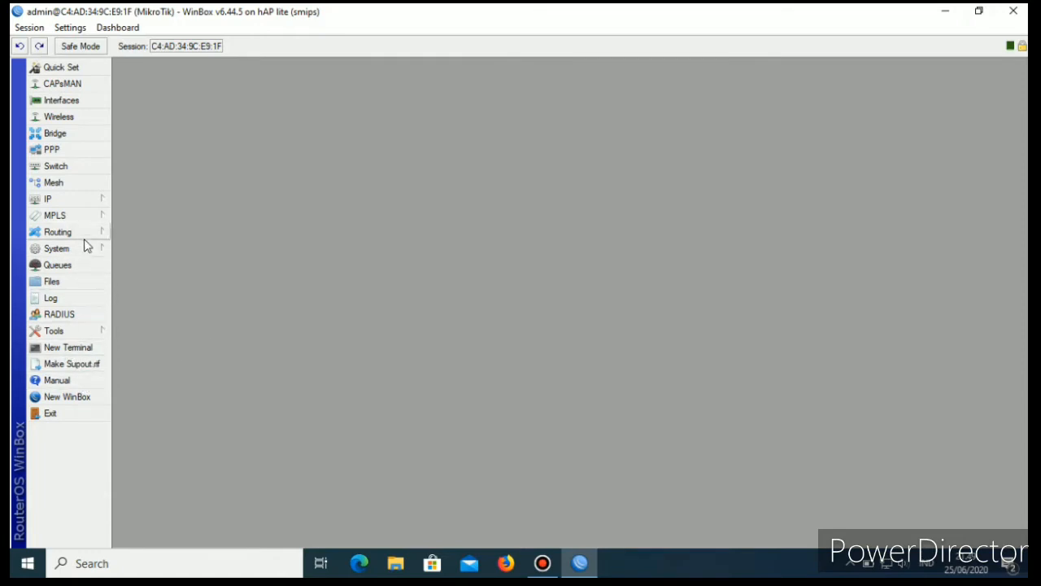
Start the Hotspot Setup wizard from the hotspot servers list and choose bridge1-hotspot as the HotSpot interface.
left_click(87, 200)
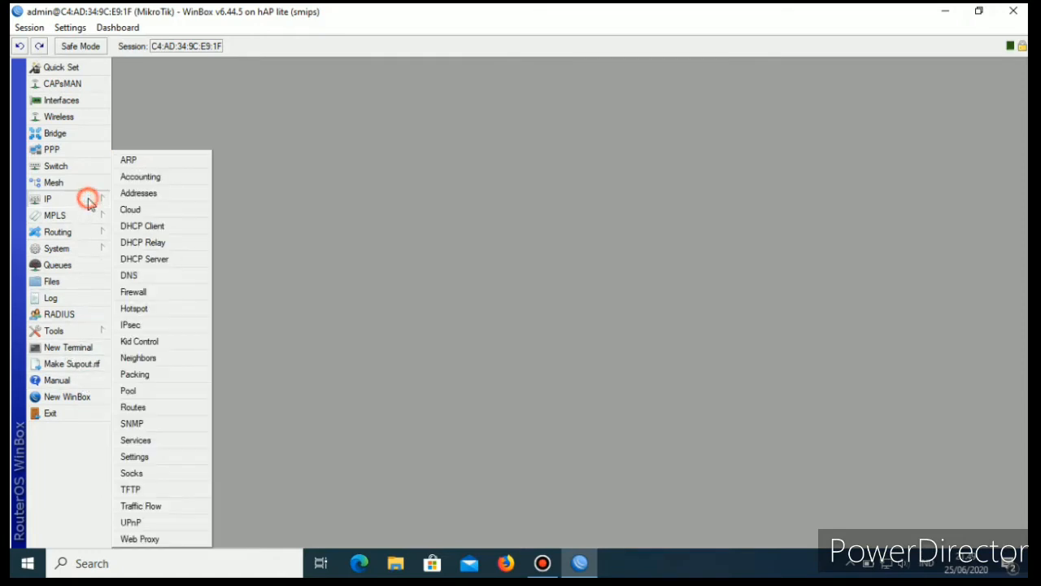
left_click(134, 308)
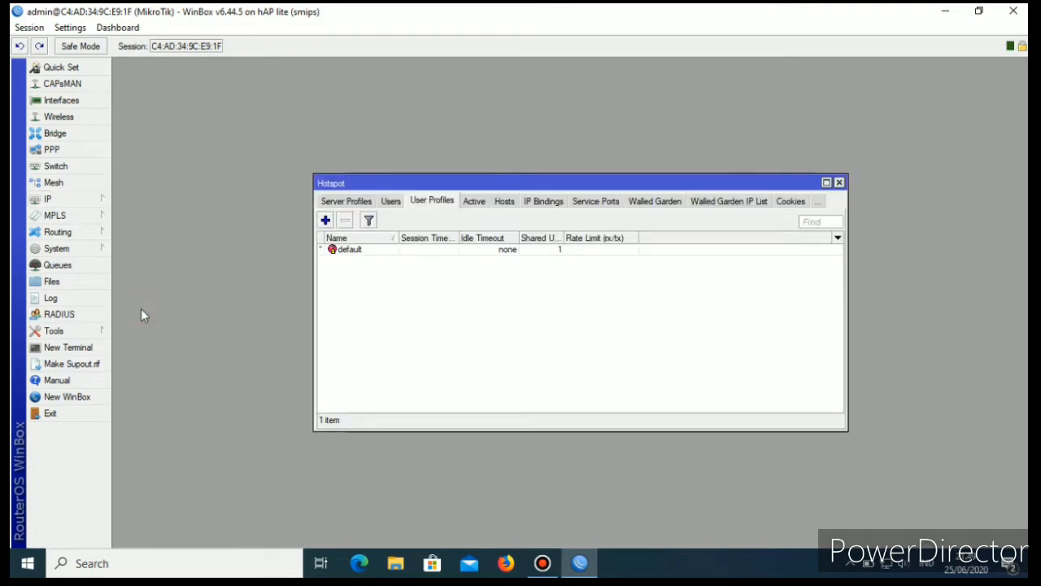
left_click(350, 202)
left_click(334, 201)
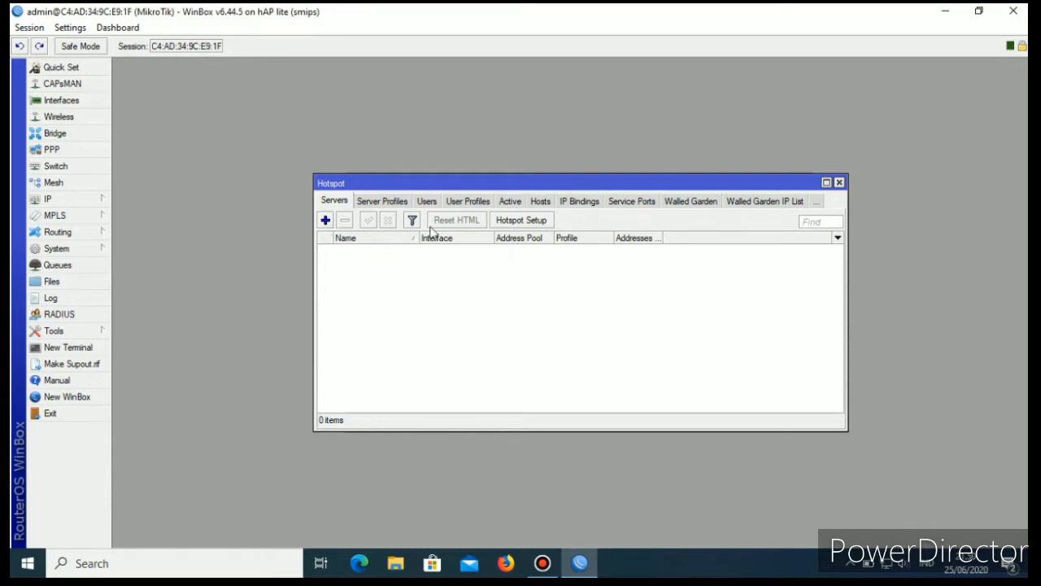
left_click(533, 222)
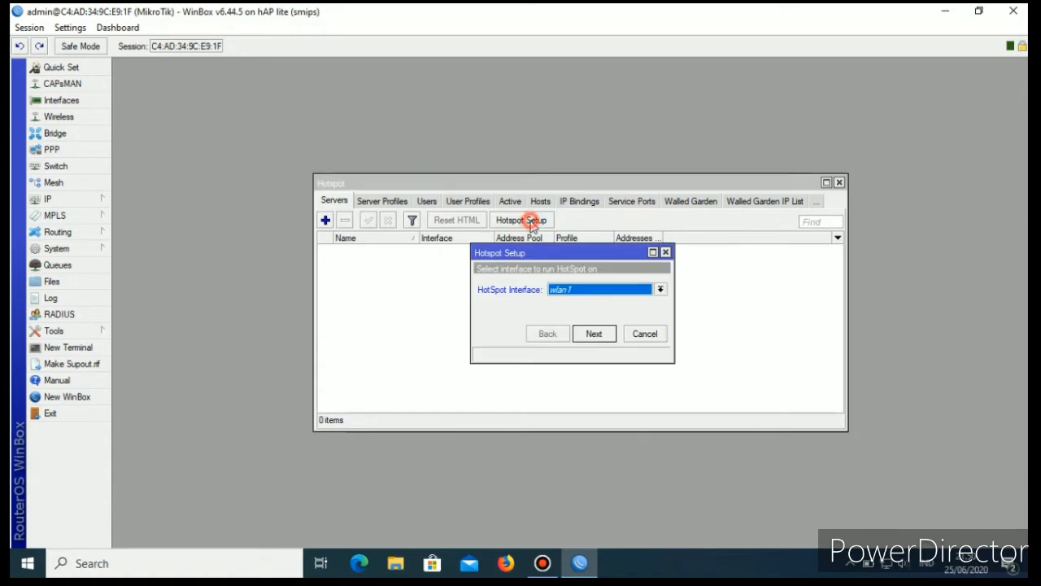
left_click(661, 290)
left_click(589, 303)
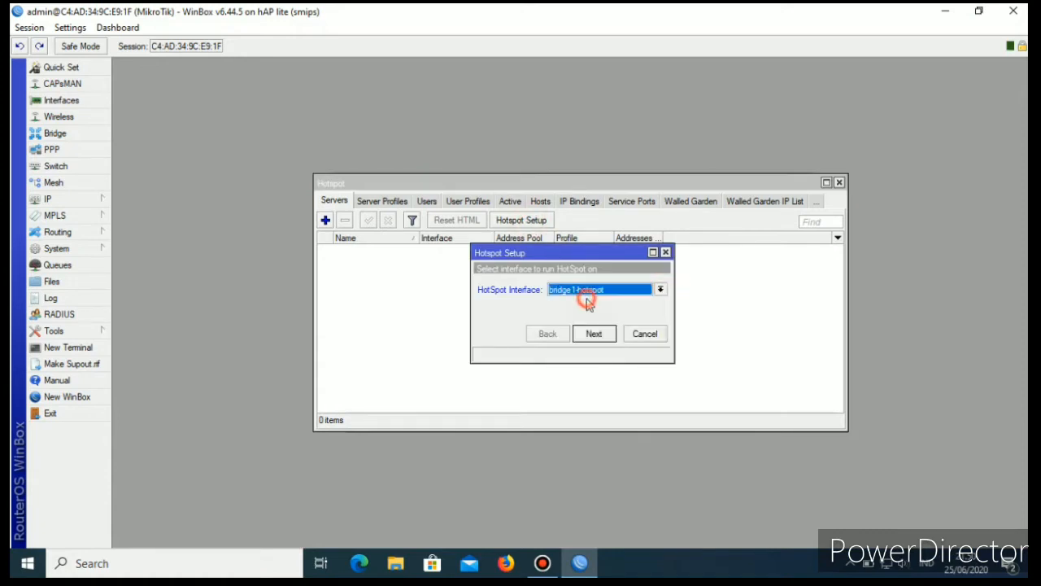
left_click(594, 334)
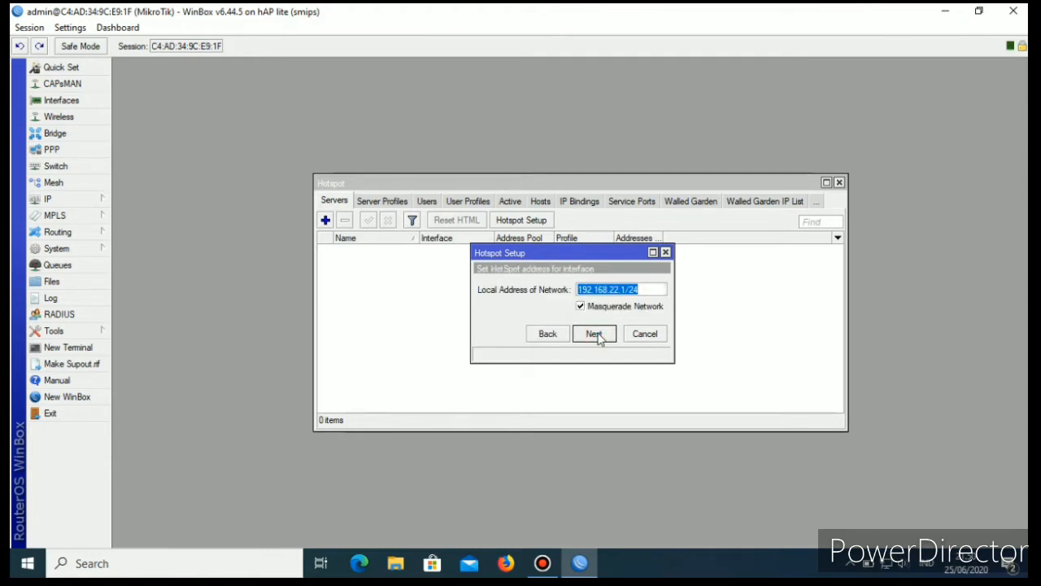
Accept local address 192.168.22.1/24 with masquerade, the proposed address pool, certificate none, SMTP server 0.0.0.0, and DNS servers 8.8.8.8 and 8.8.4.4.
left_click(594, 334)
left_click(594, 333)
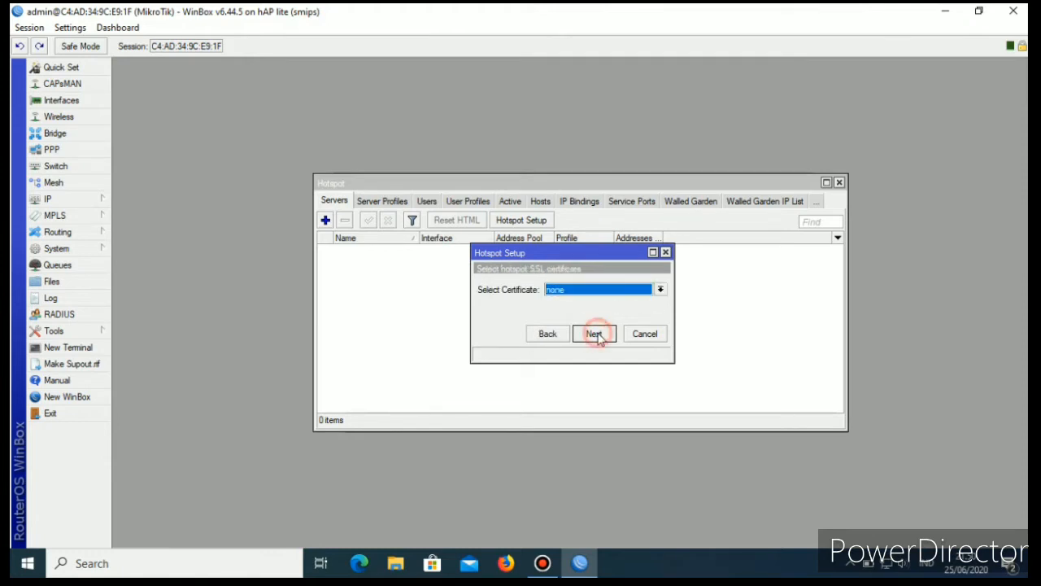
left_click(661, 290)
left_click(601, 311)
left_click(596, 334)
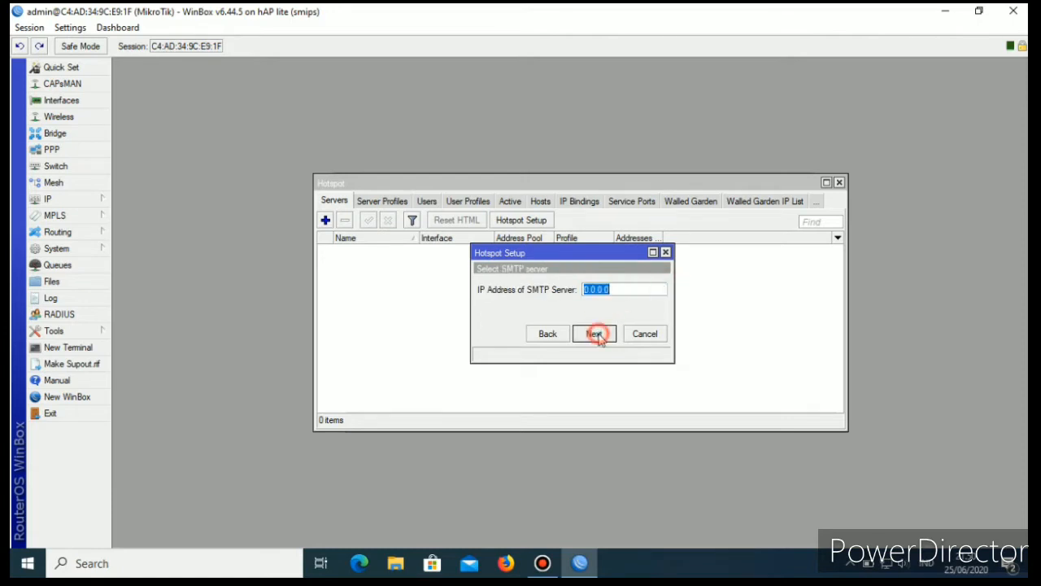
left_click(592, 334)
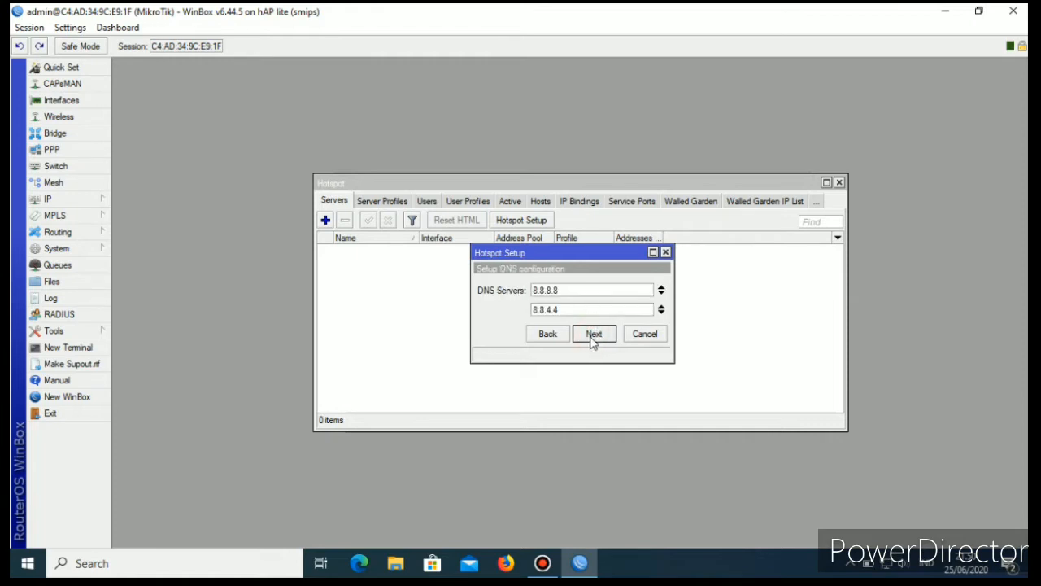
left_click(594, 338)
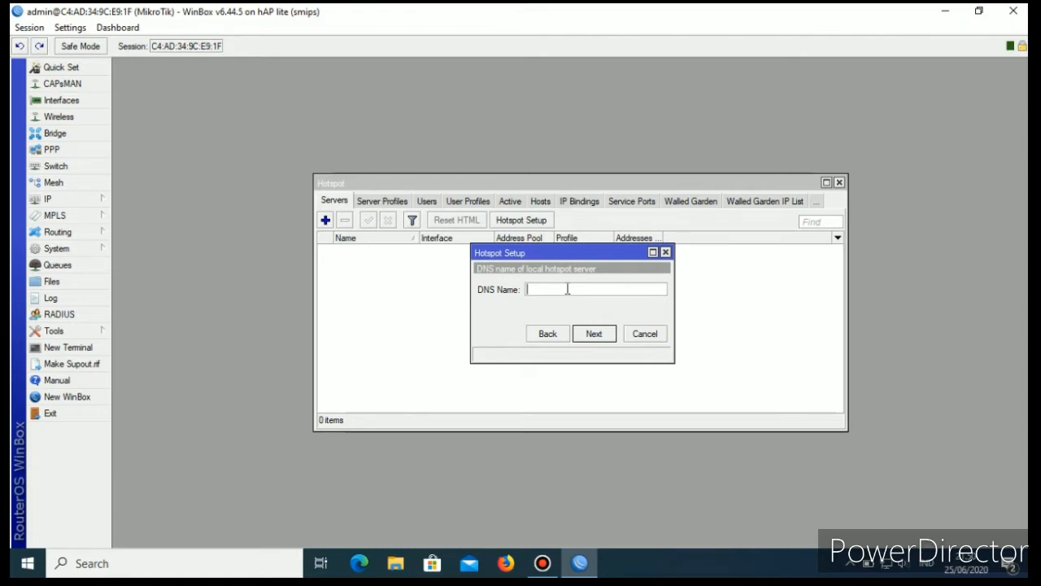
Set the hotspot's DNS name to anp.net, create local user admin with a password for the user, and finish the hotspot setup.
type("anp.net")
left_click(598, 336)
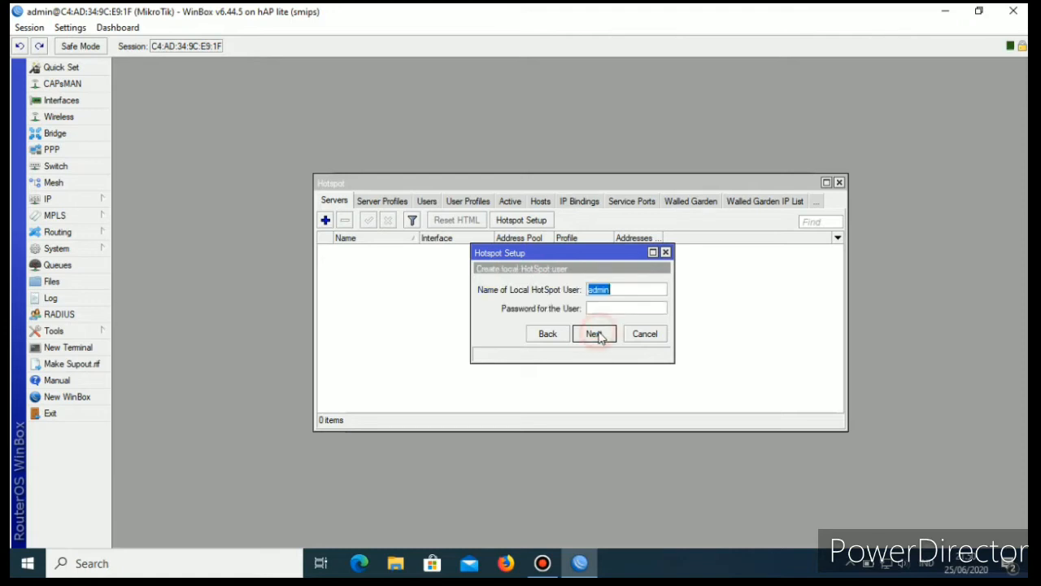
left_click(622, 291)
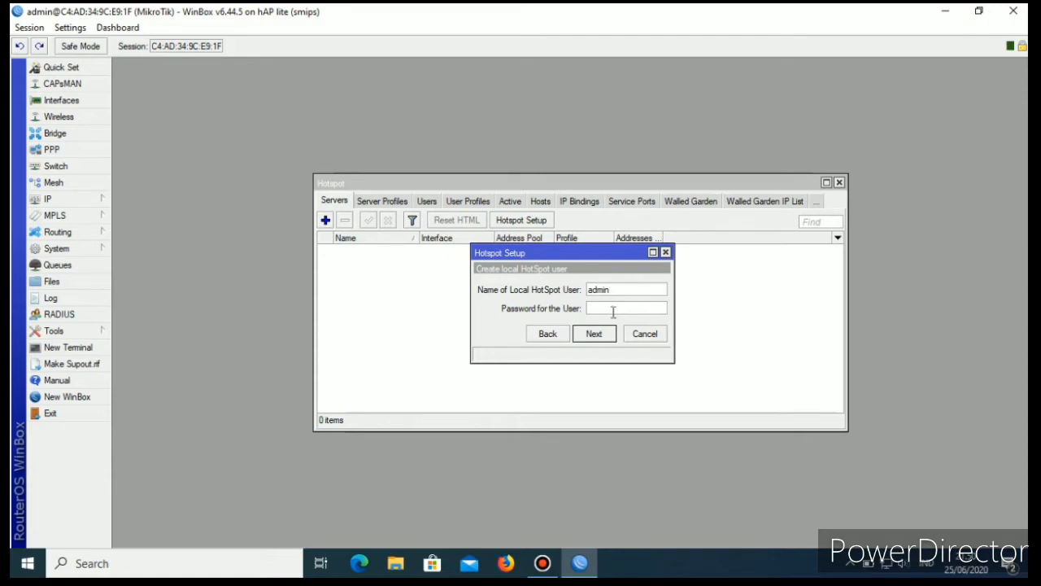
left_click(613, 311)
left_click(599, 336)
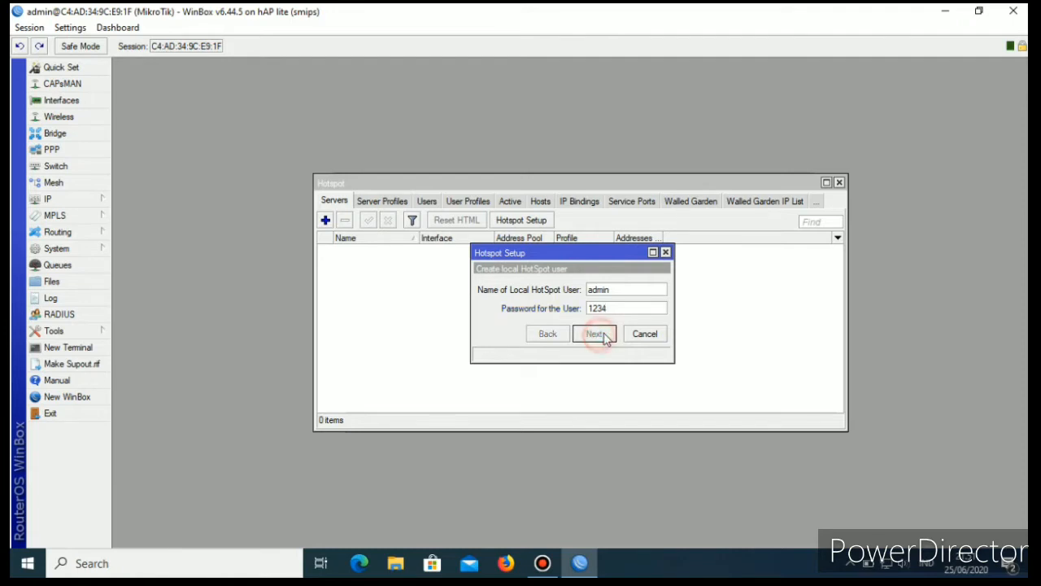
left_click(564, 298)
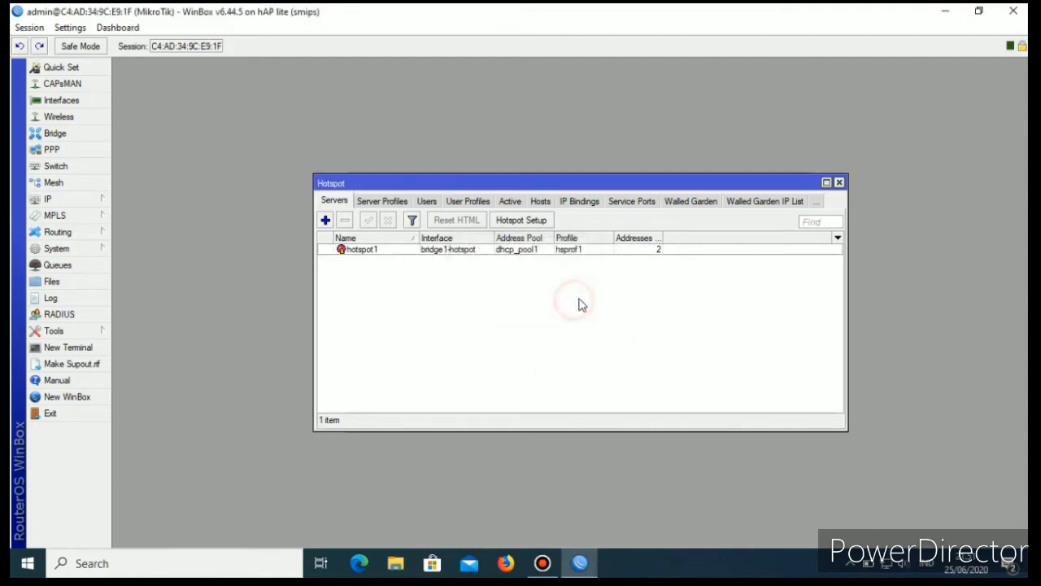
Review the settings of hotspot server hotspot1 and the general settings of server profile hsprof1, and close the hotspot windows.
double_click(464, 250)
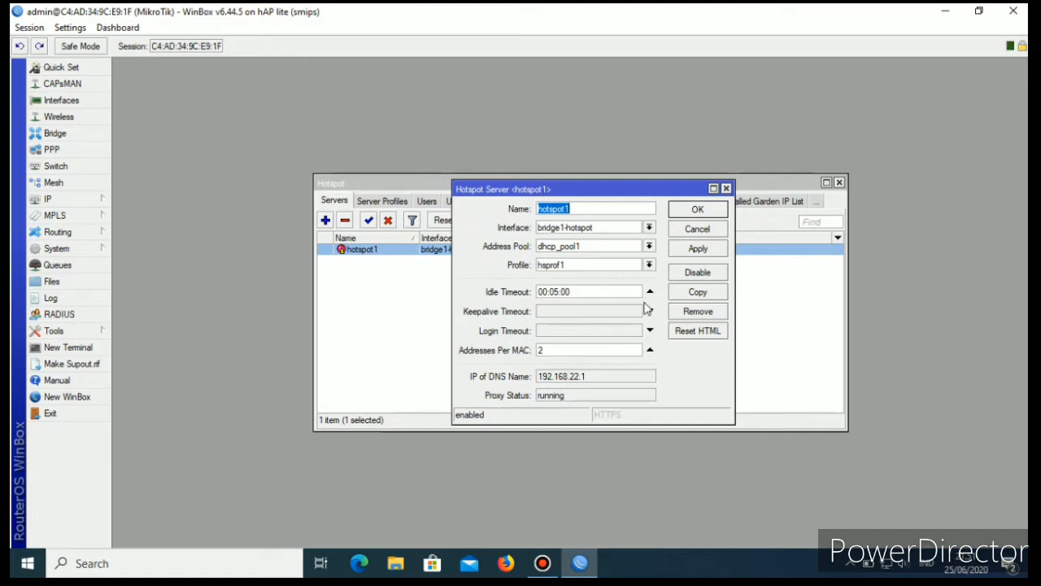
left_click(698, 208)
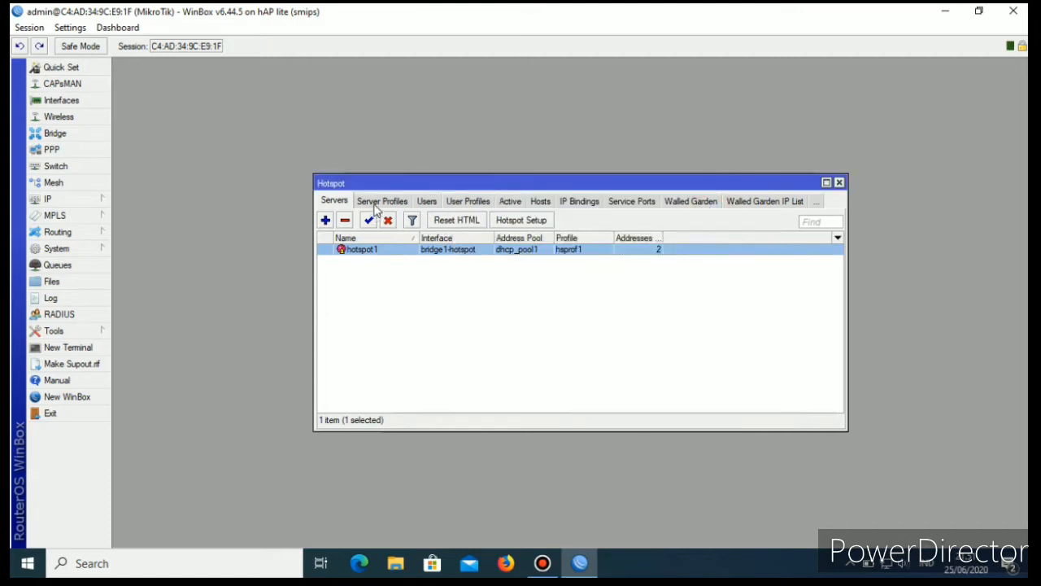
left_click(379, 203)
double_click(431, 260)
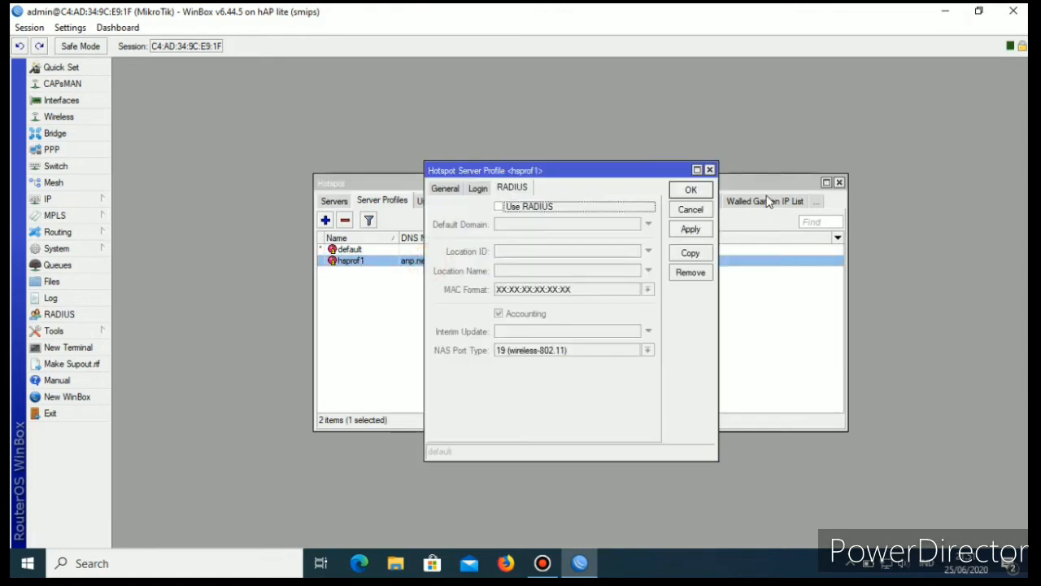
left_click(444, 188)
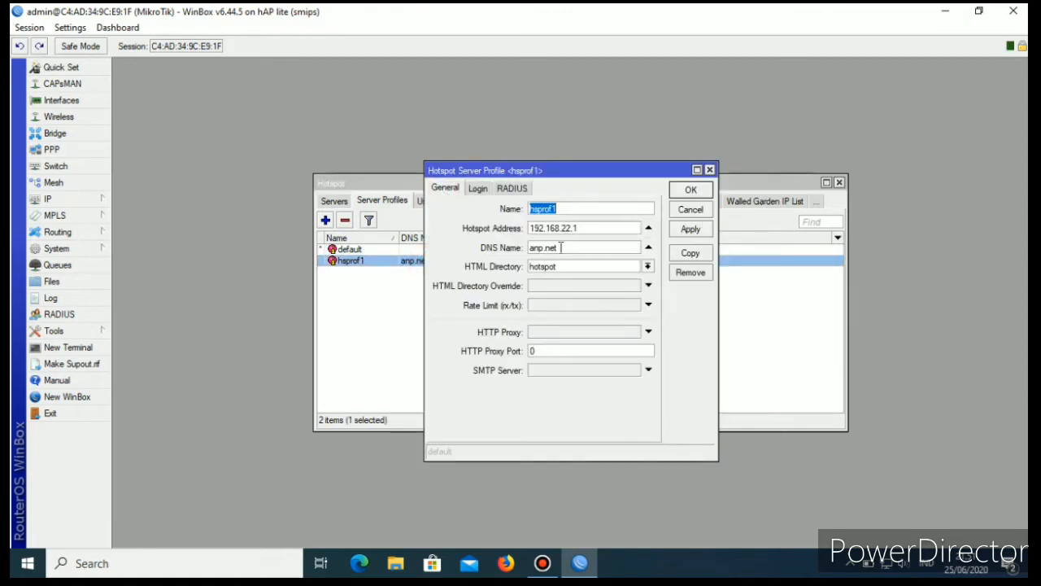
left_click(710, 173)
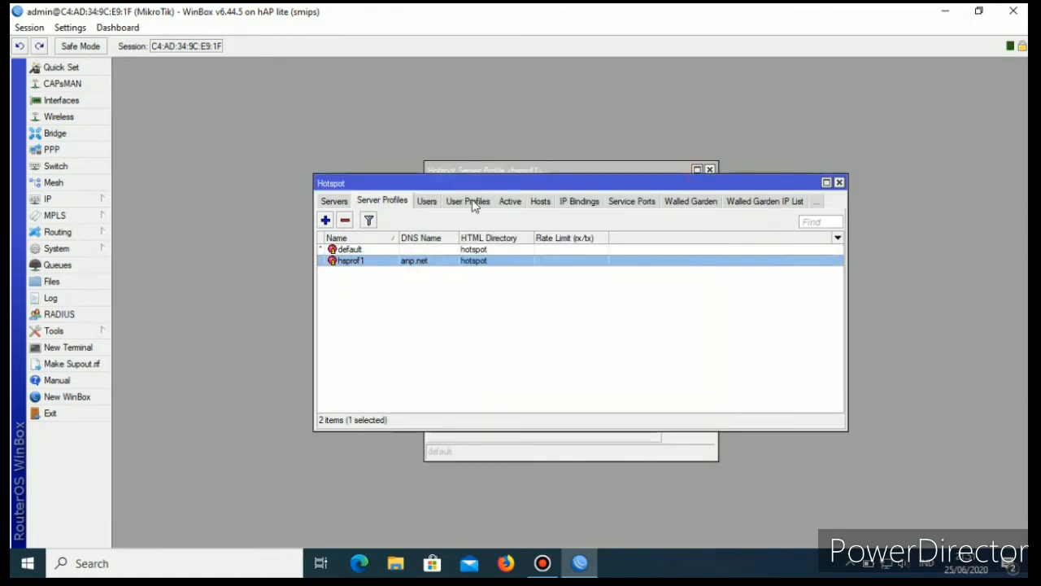
left_click(841, 183)
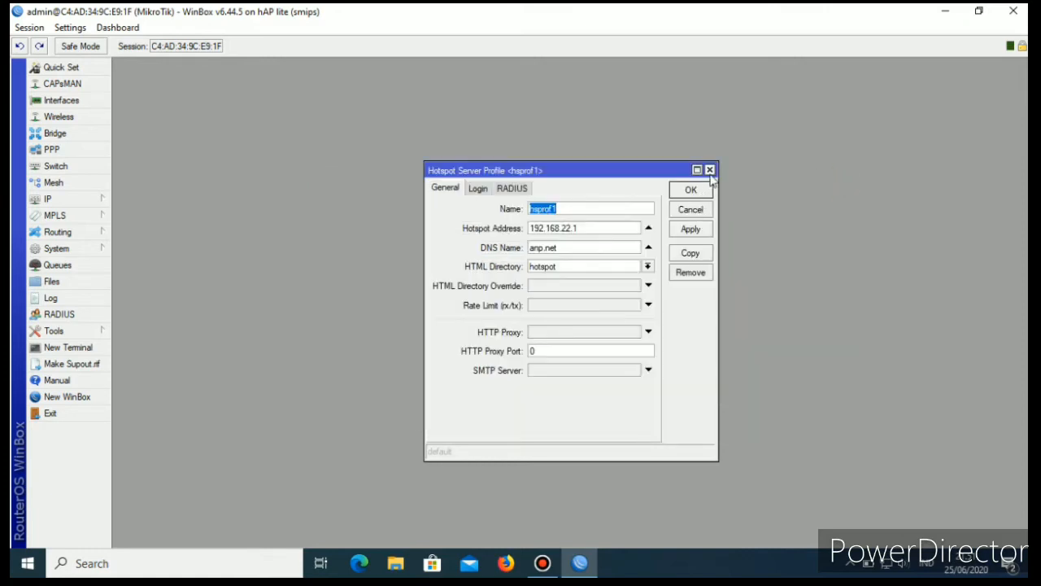
left_click(710, 170)
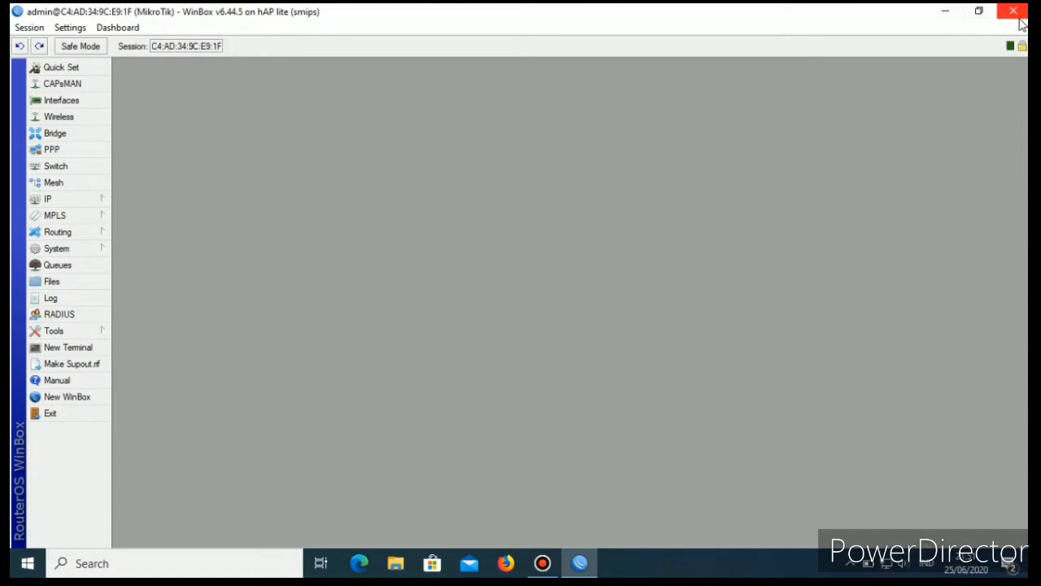
Set and confirm a new password for the router's admin user, save the account, and close the user list.
left_click(63, 332)
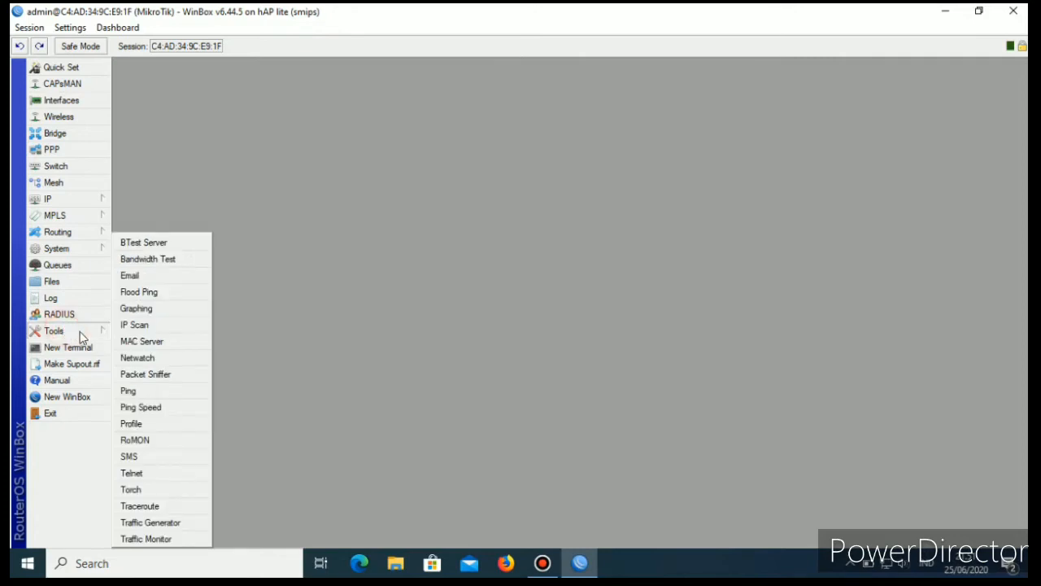
left_click(65, 248)
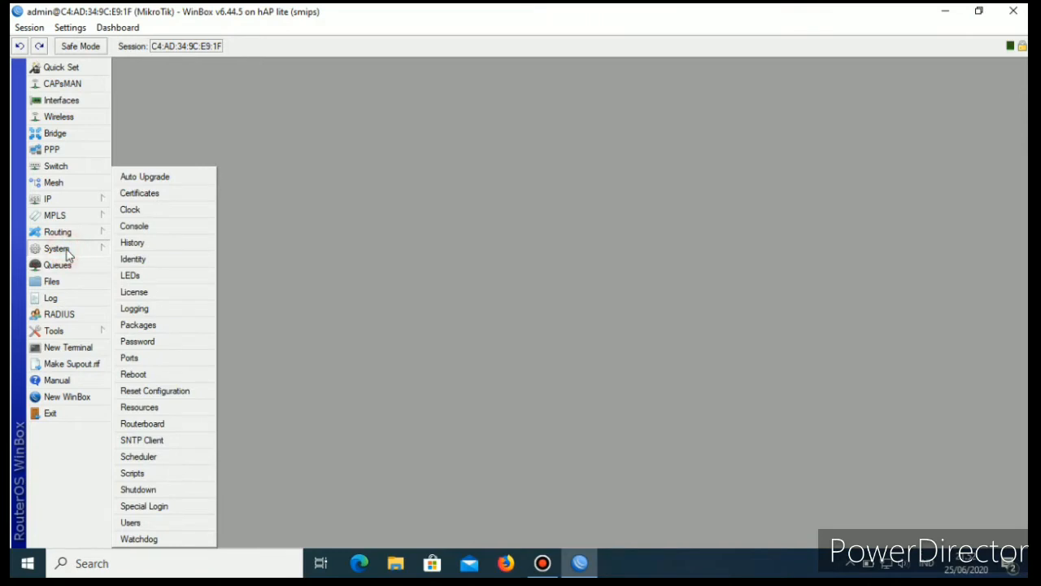
left_click(135, 522)
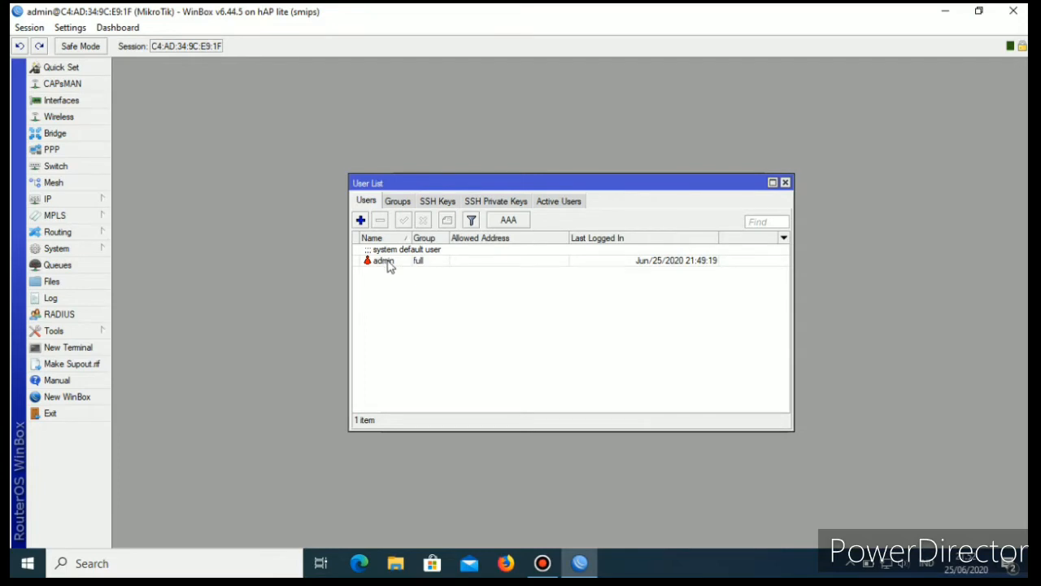
double_click(384, 262)
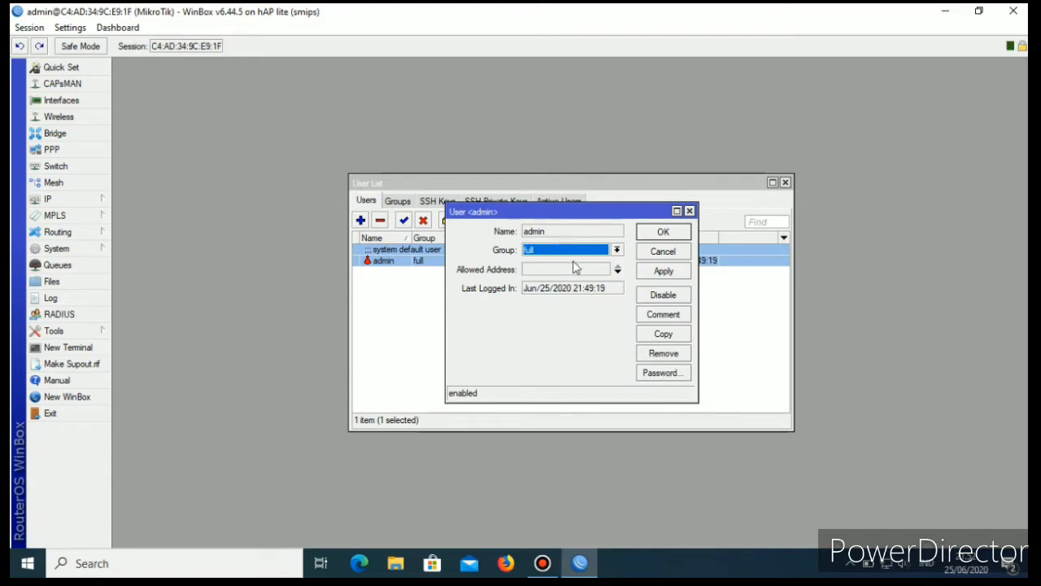
left_click(660, 373)
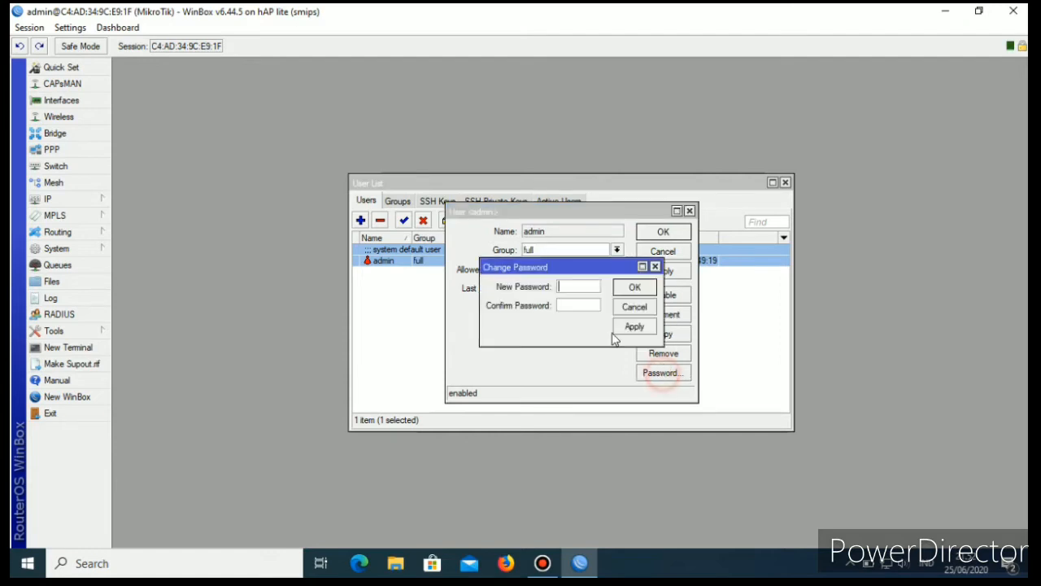
left_click(581, 289)
type("****")
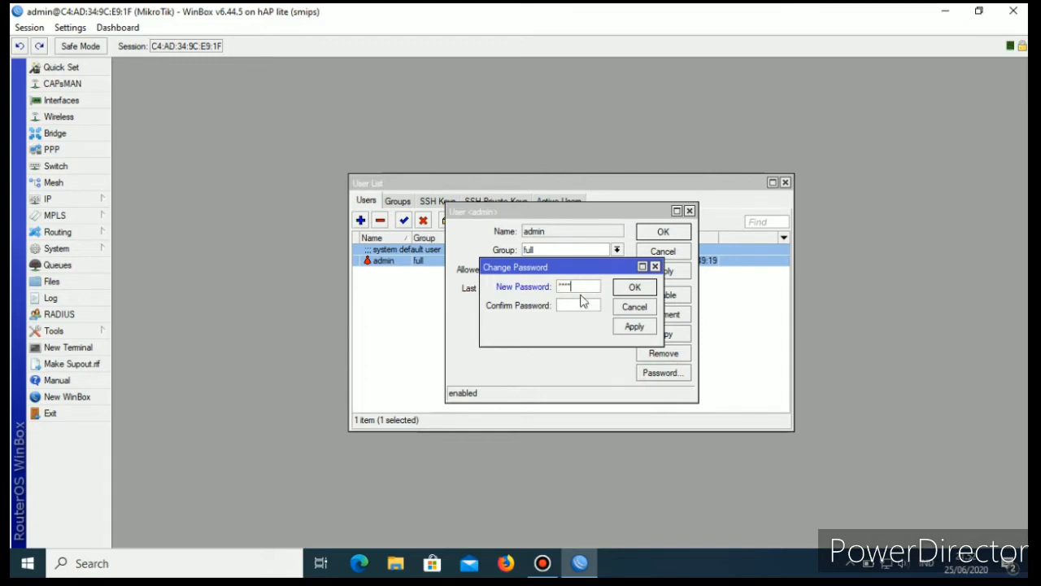
left_click(582, 305)
type("****")
left_click(635, 326)
left_click(638, 288)
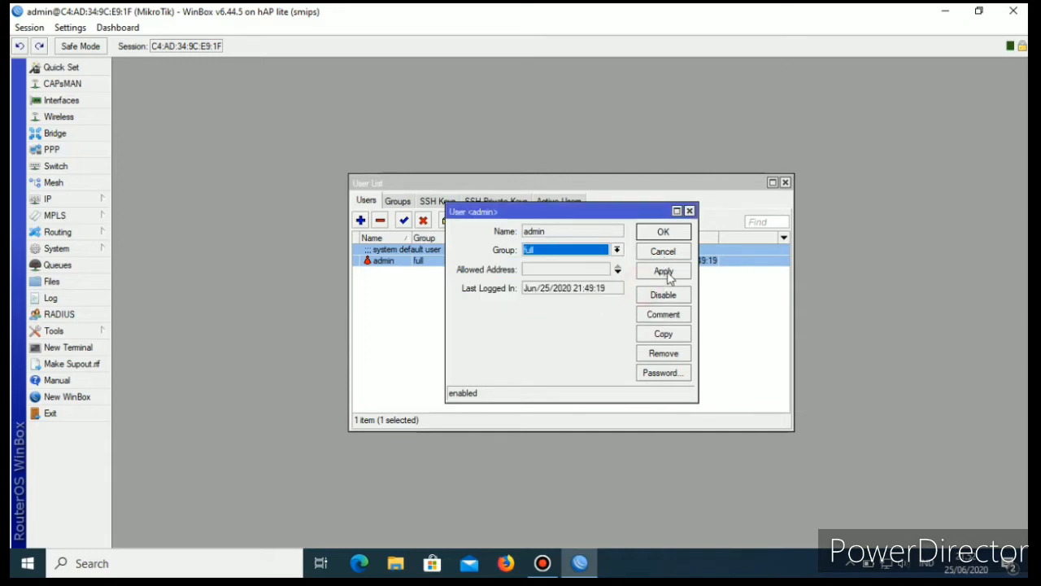
left_click(664, 271)
left_click(663, 231)
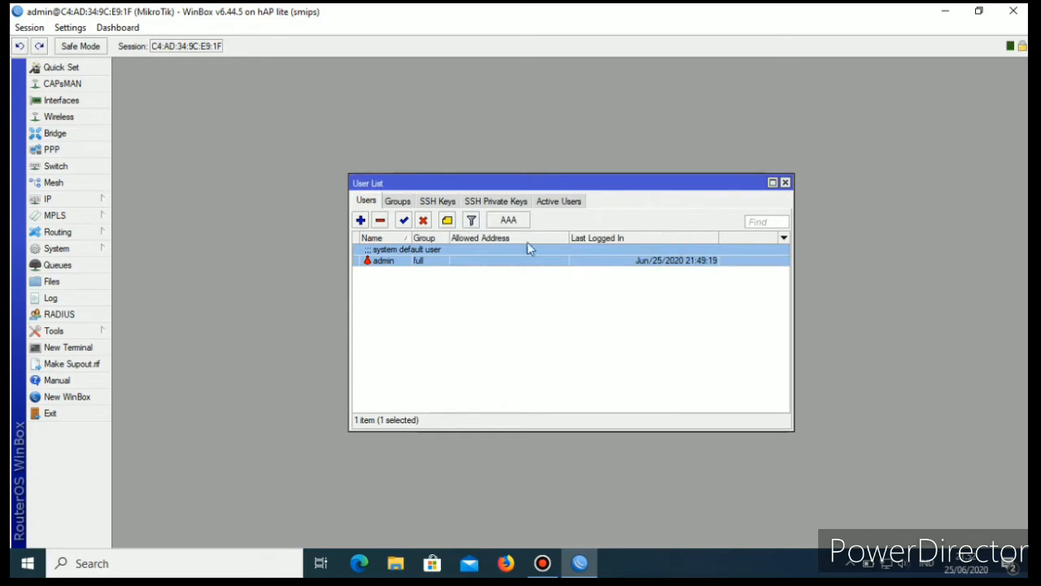
left_click(786, 184)
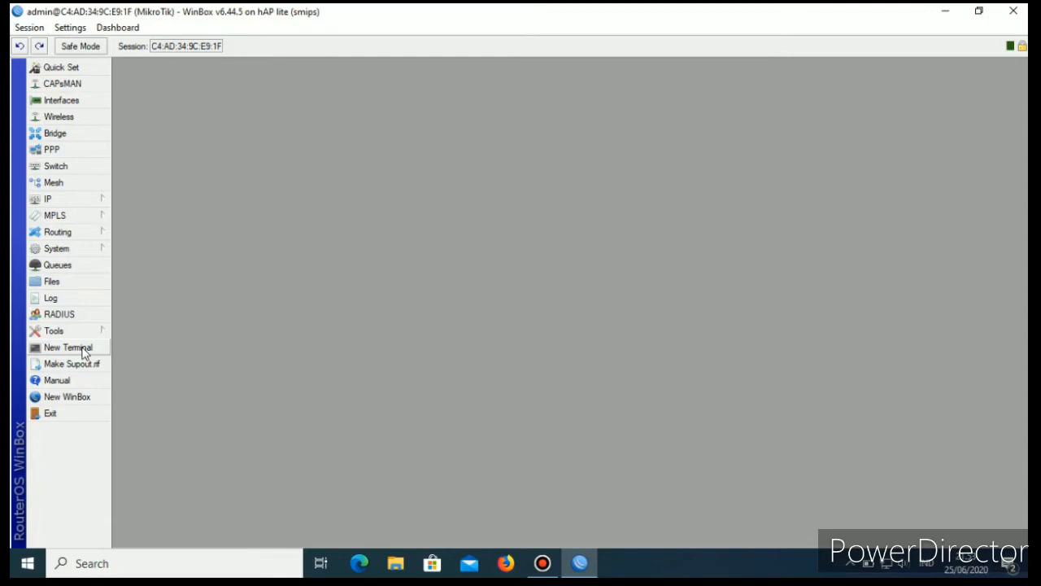
Check the router's clock and time zone alongside the SNTP client settings, and close the SNTP client window.
left_click(59, 248)
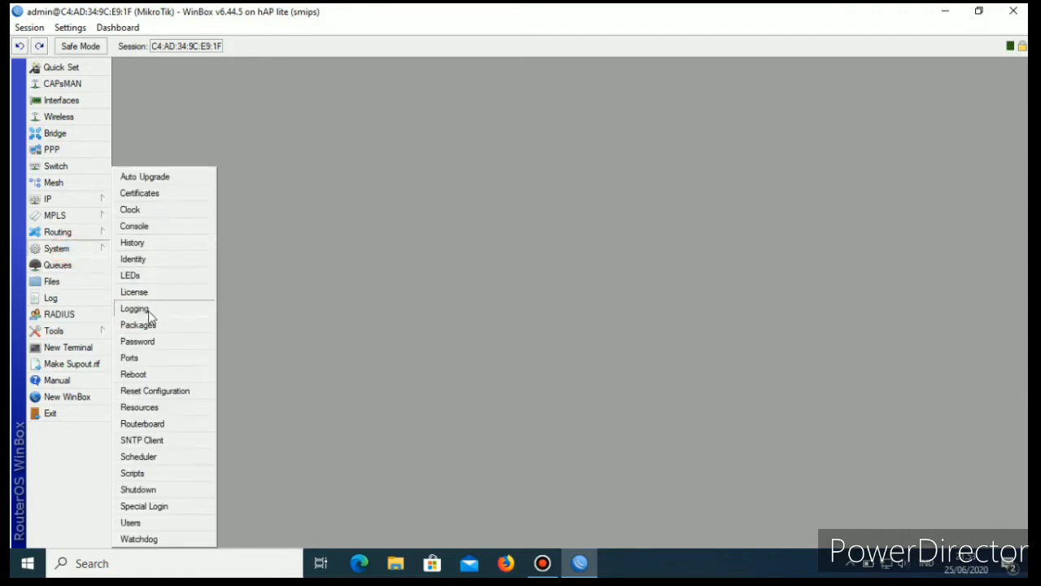
left_click(139, 209)
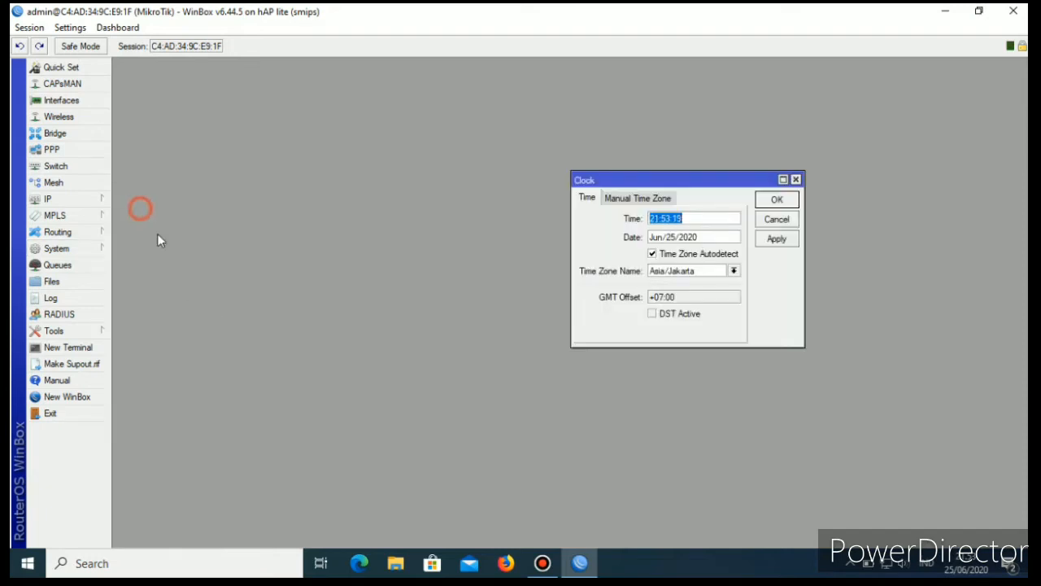
left_click(84, 250)
left_click(158, 441)
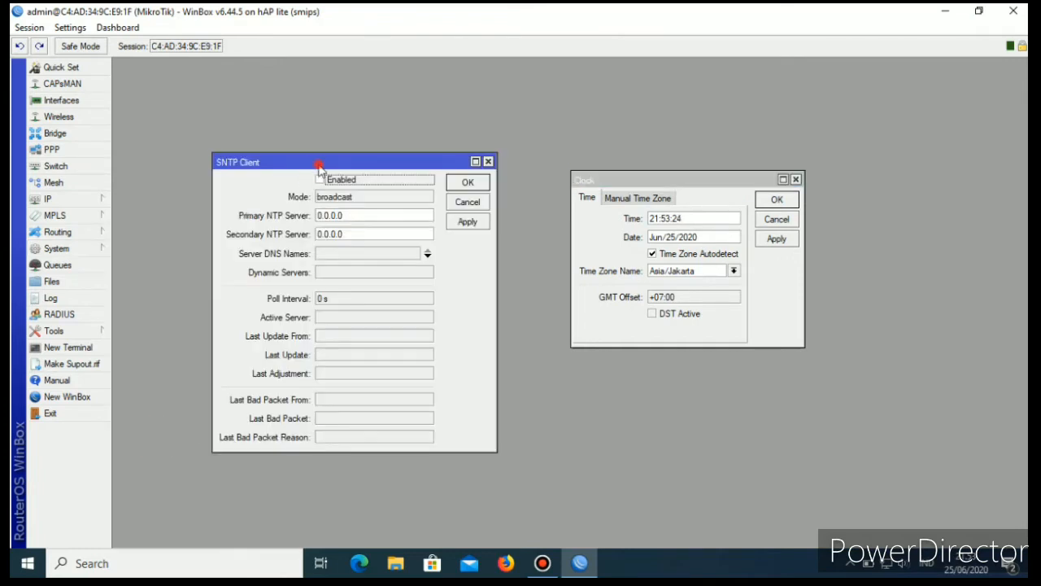
left_click_drag(319, 167, 308, 160)
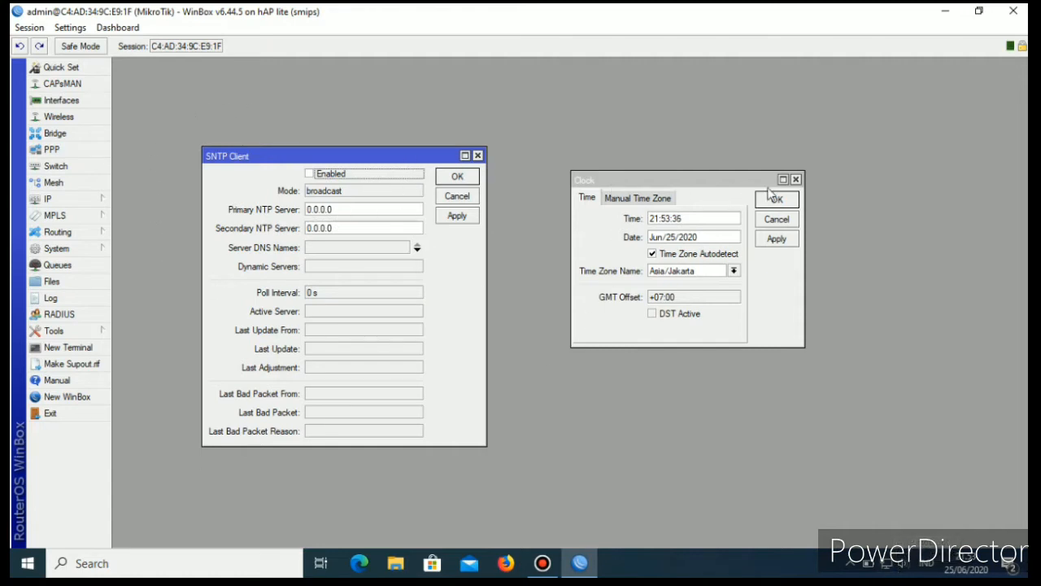
left_click(479, 155)
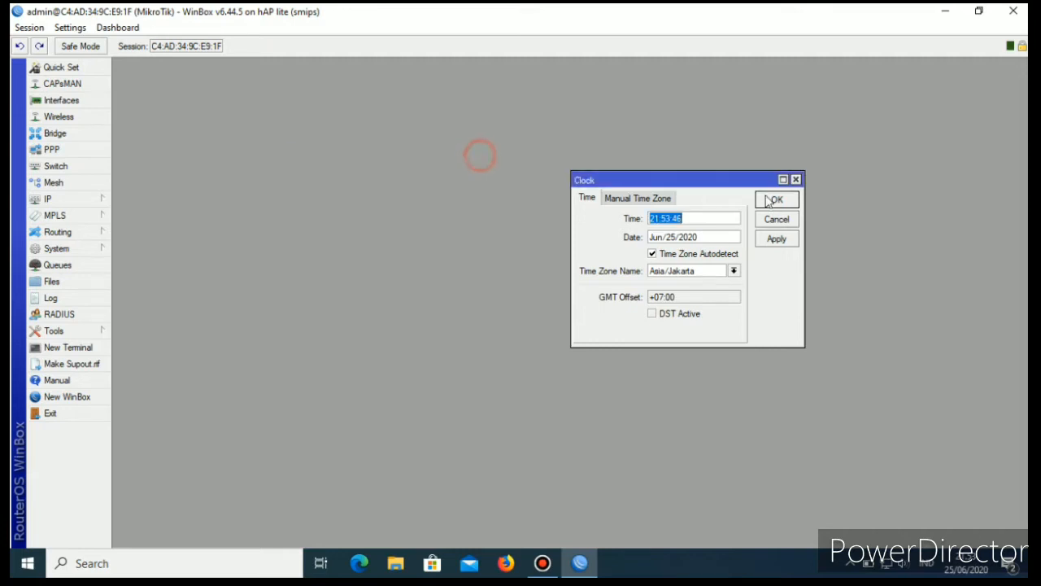
Close the clock settings and end the router's WinBox session.
left_click(797, 179)
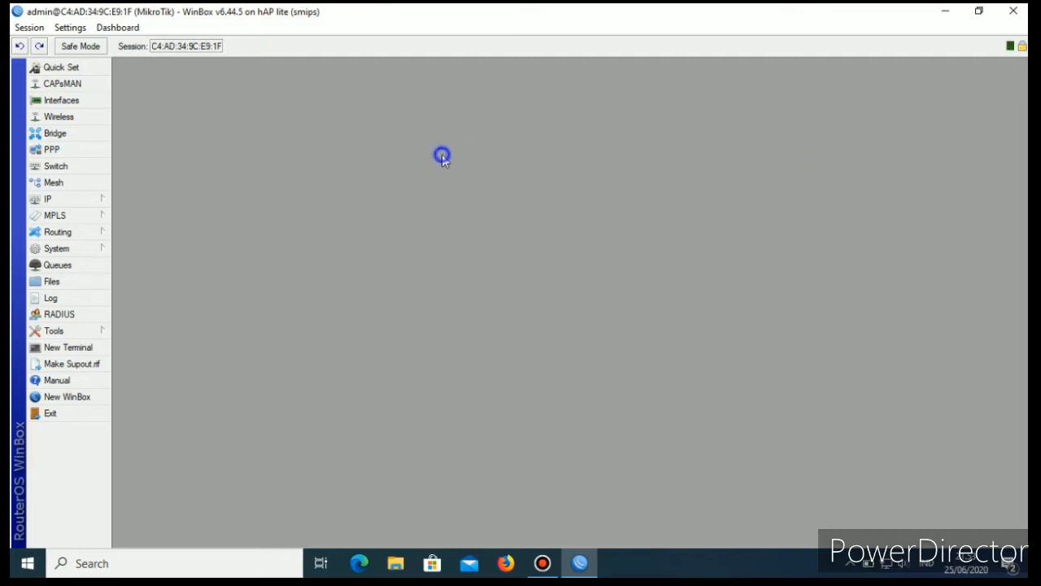
left_click(1014, 11)
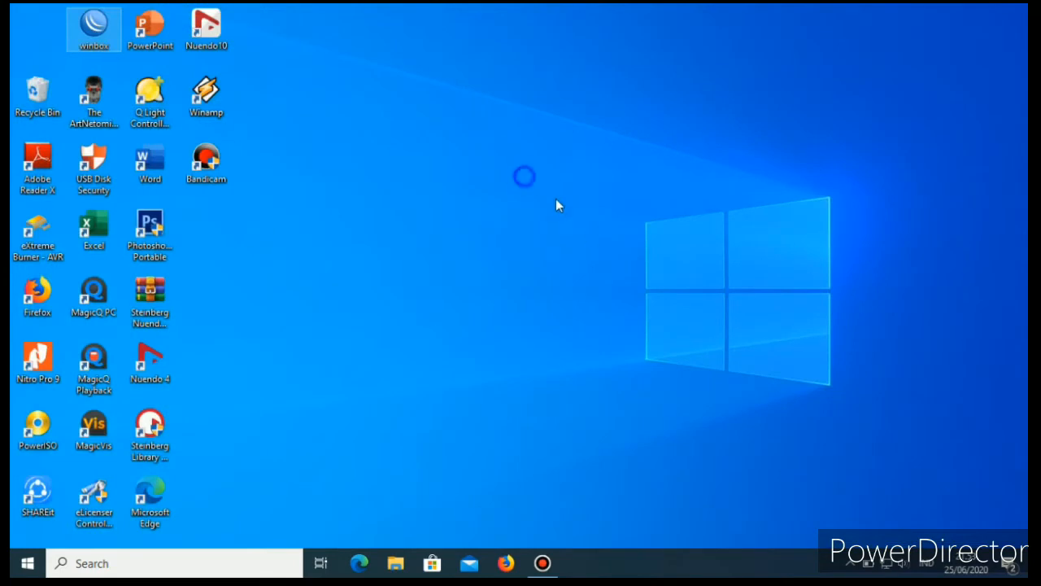
right_click(525, 177)
left_click(579, 221)
right_click(576, 218)
left_click(614, 262)
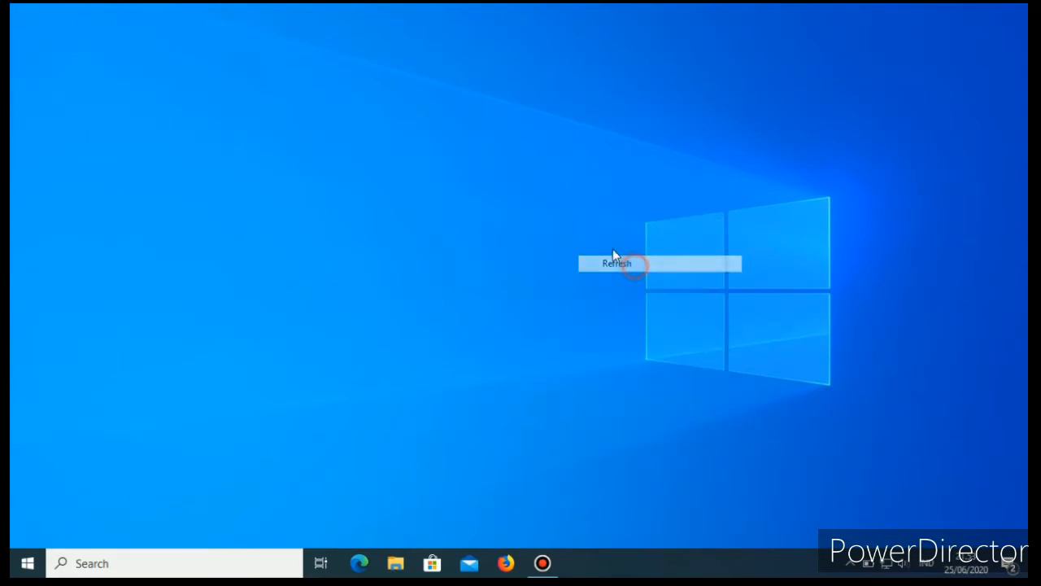
right_click(604, 241)
left_click(654, 286)
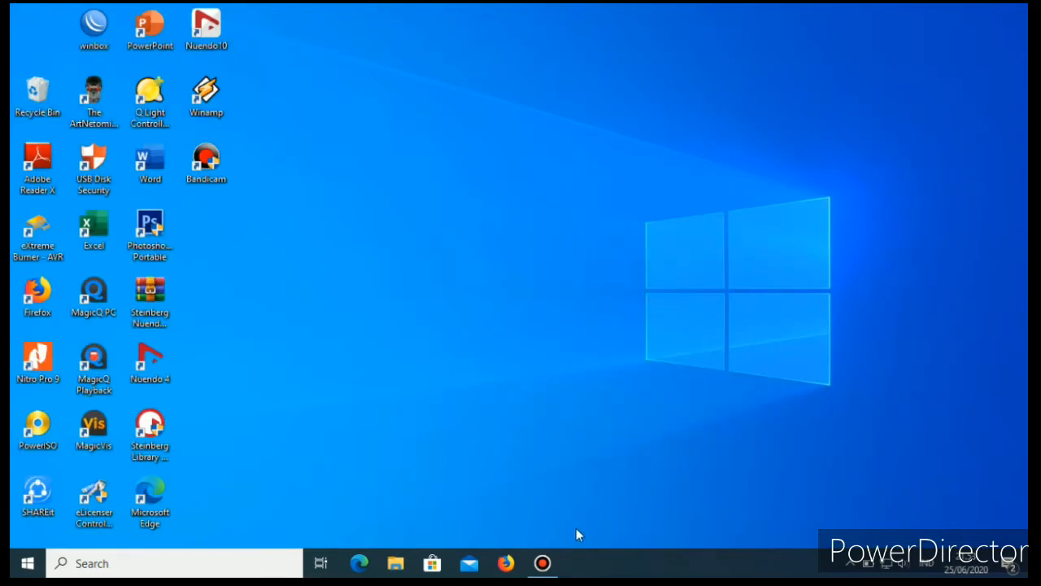
mouse_move(551, 570)
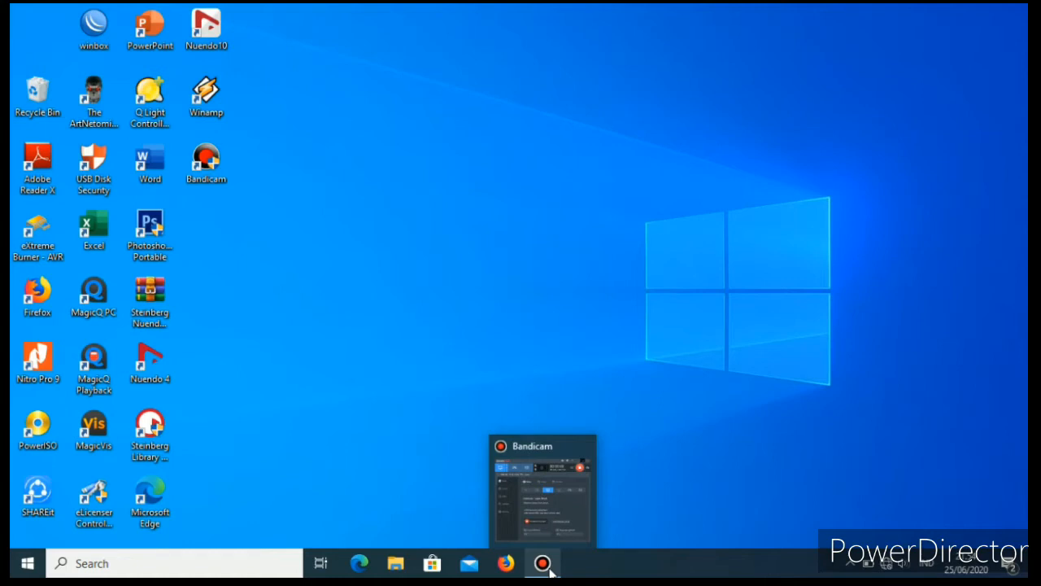
Connect the computer to the open Wi-Fi network ANP Hotspot, cancelling the pending attempt and connecting again.
left_click(889, 565)
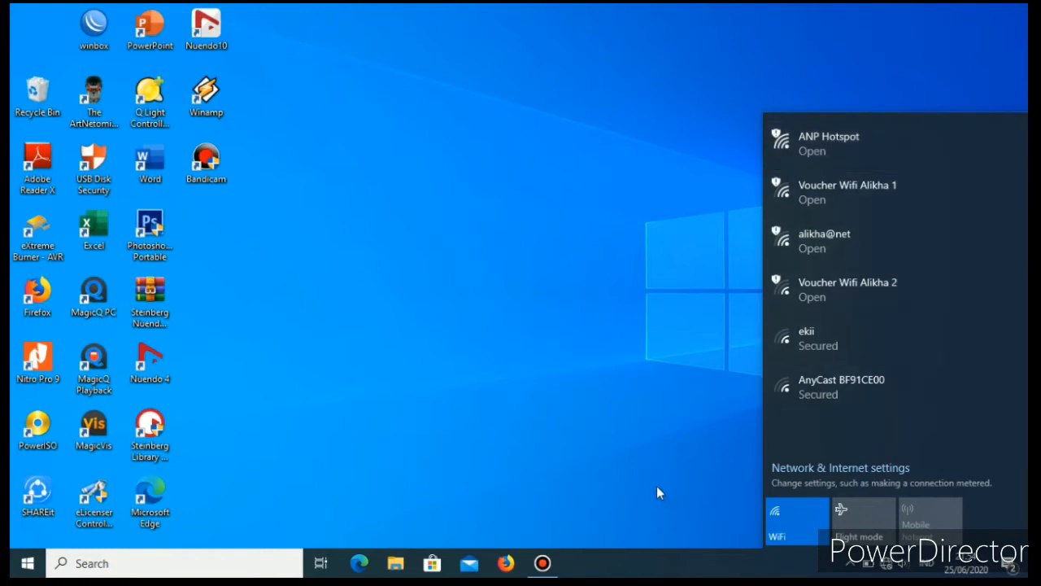
left_click(838, 144)
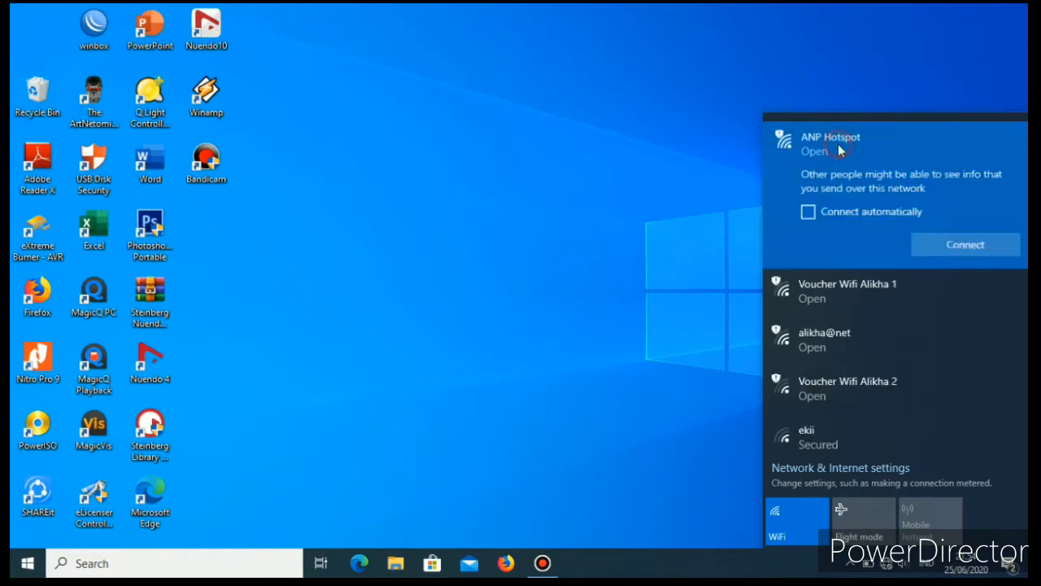
left_click(942, 245)
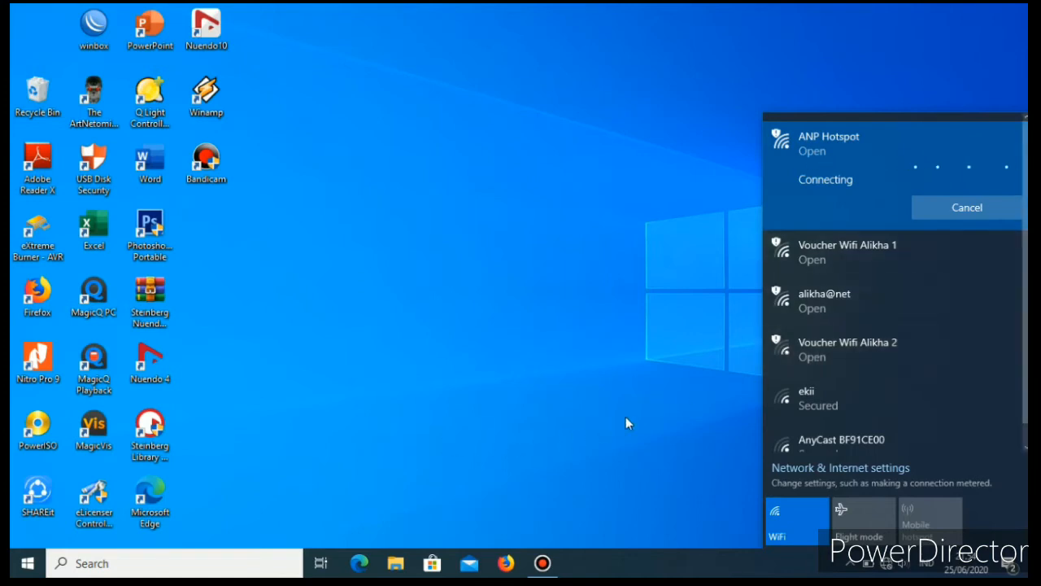
left_click(954, 213)
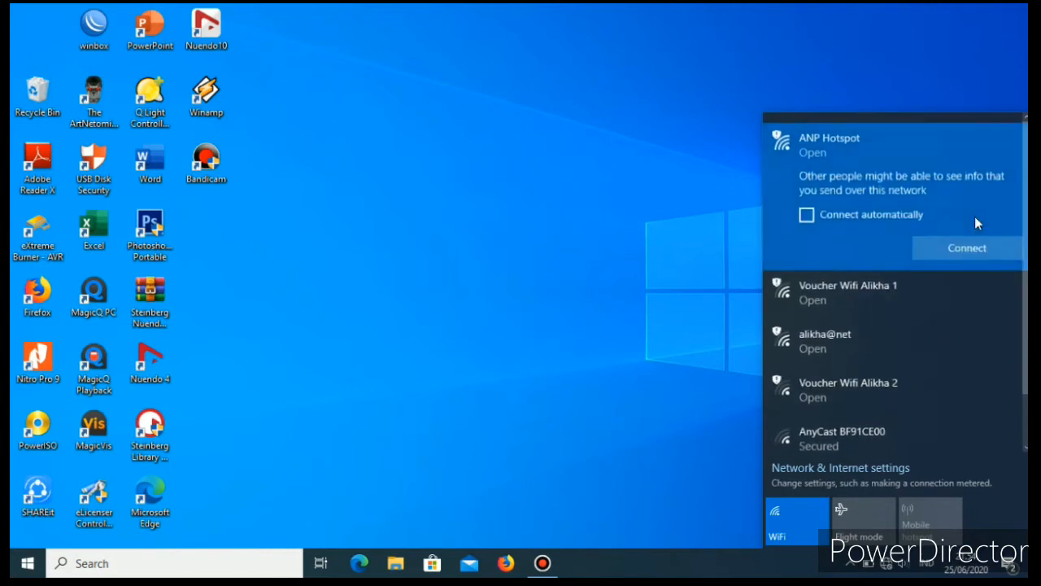
left_click(984, 247)
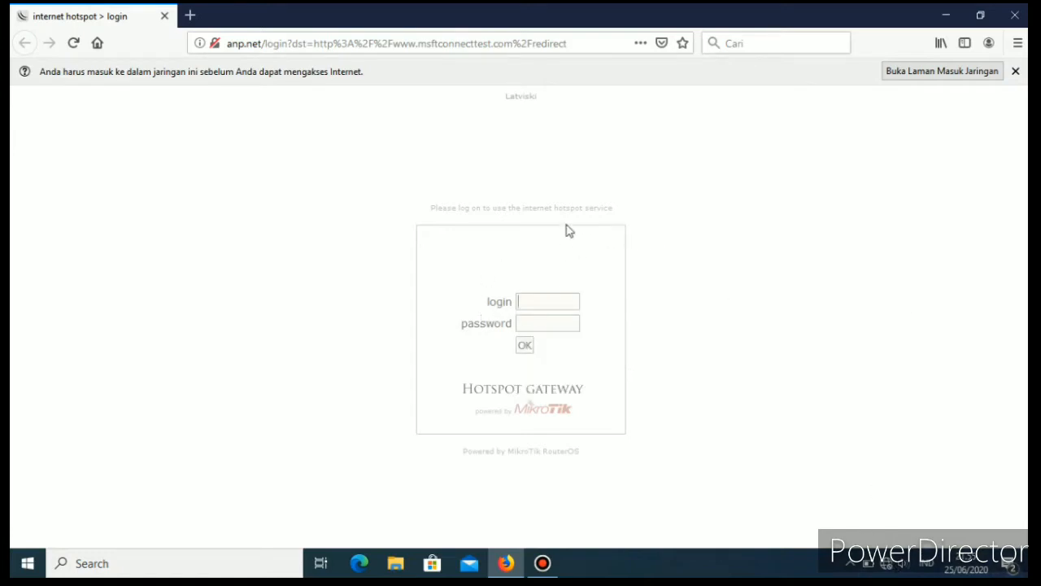
Log in to the hotspot page as admin with the account password and decline saving the login in the browser.
left_click(539, 301)
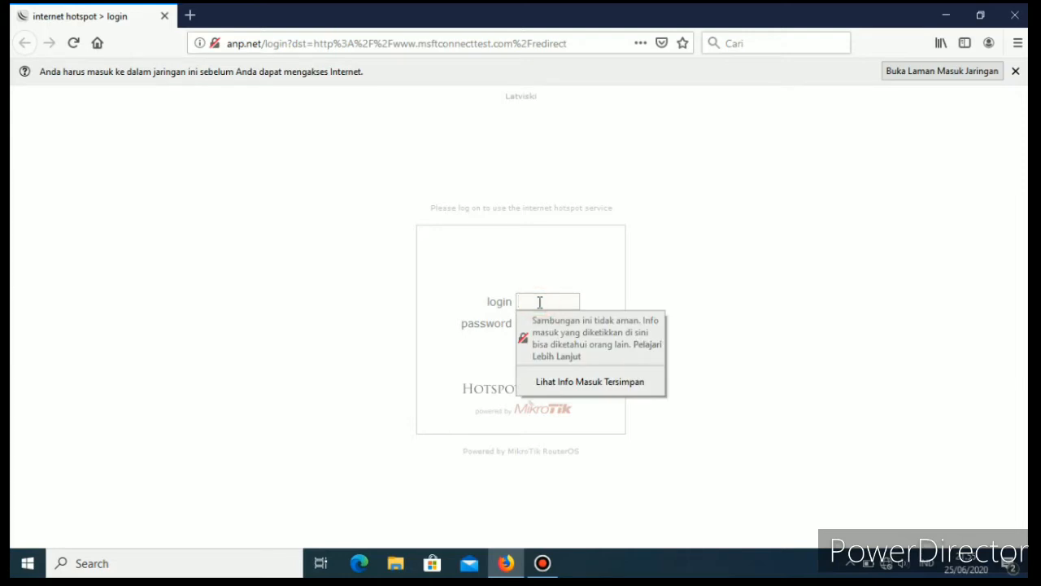
type("admin")
left_click(544, 271)
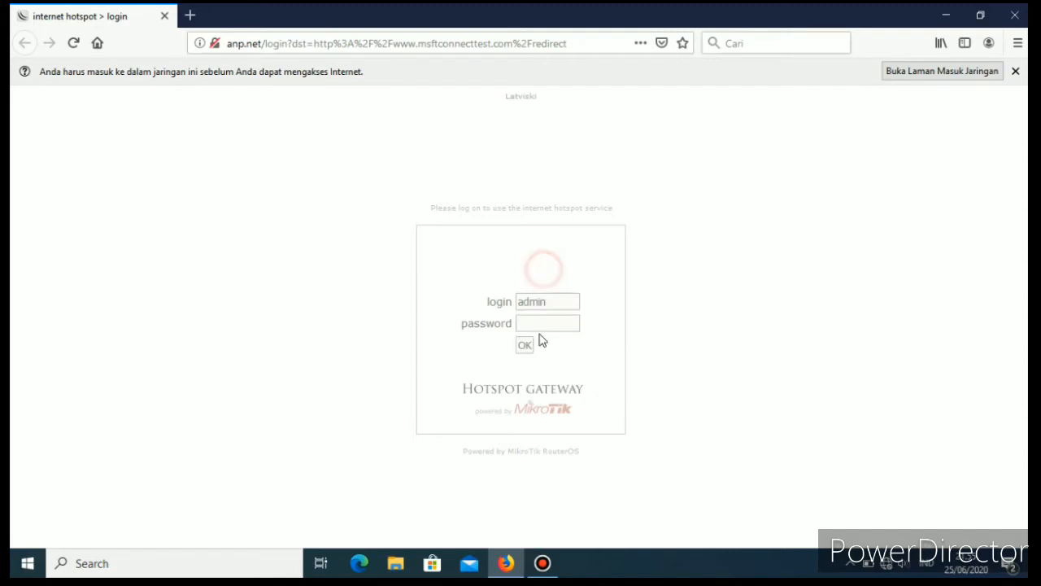
left_click(543, 323)
type("•••")
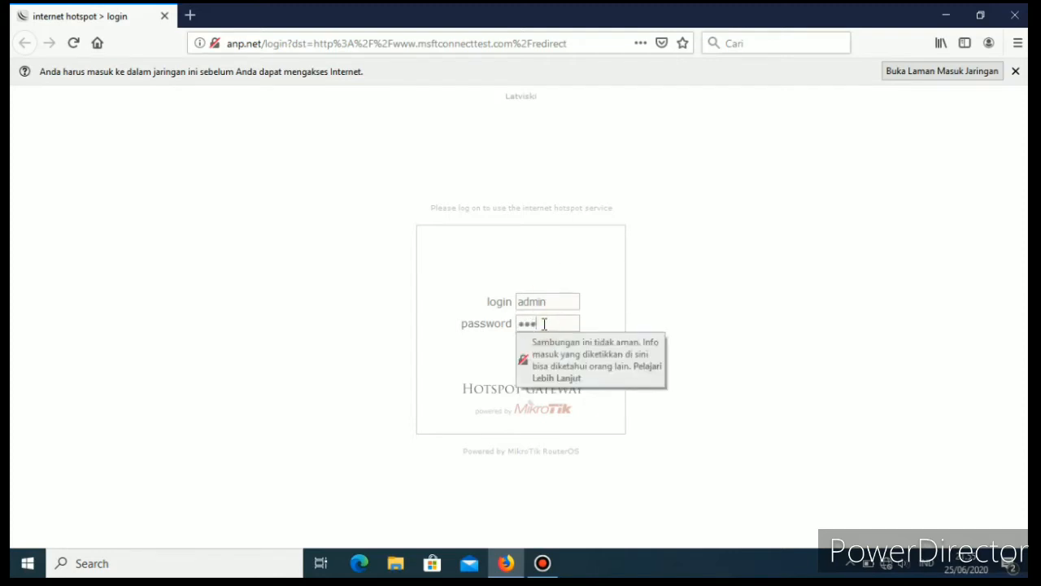
type("•")
left_click(681, 278)
left_click(523, 344)
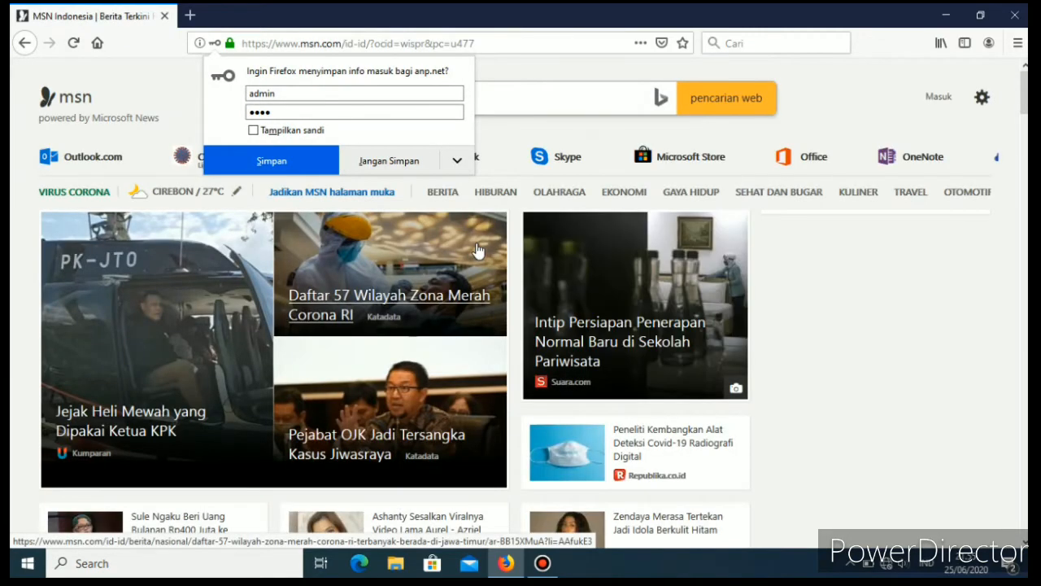
left_click(371, 161)
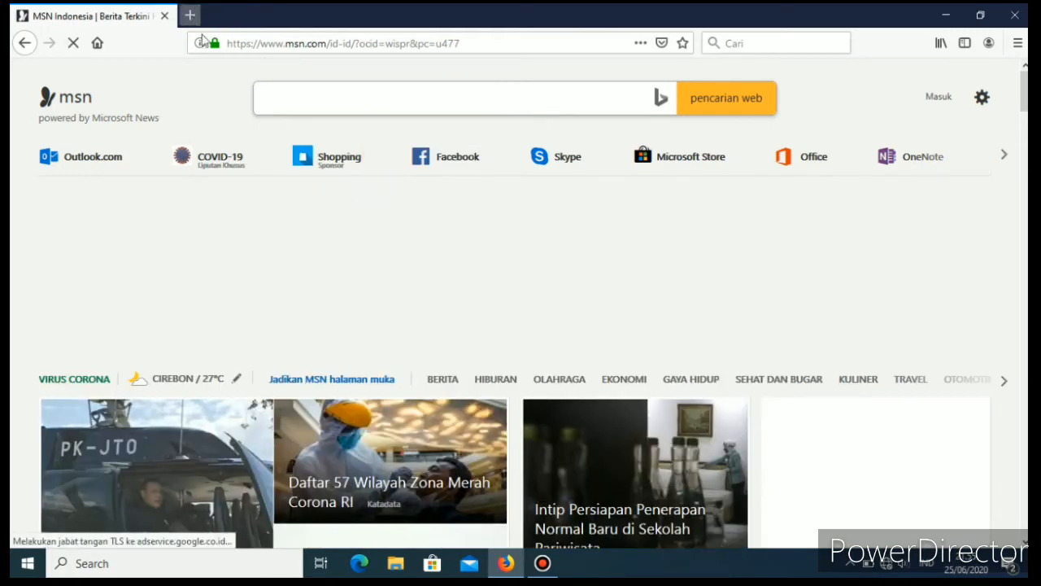
Test internet access by opening YouTube in a new tab, playing the recommended MMD Sonic video, skipping its ad and pausing it.
left_click(189, 16)
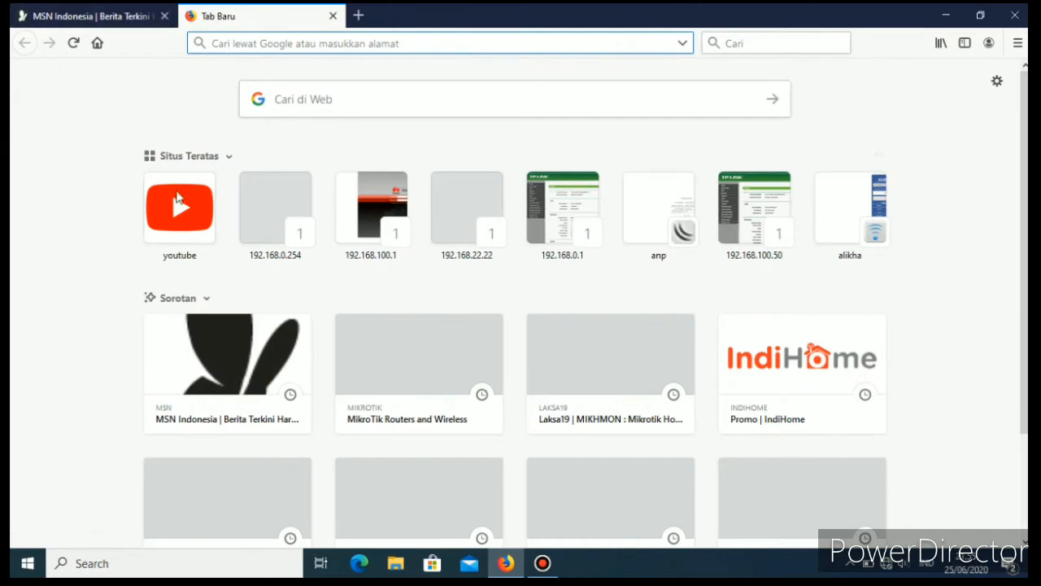
left_click(183, 209)
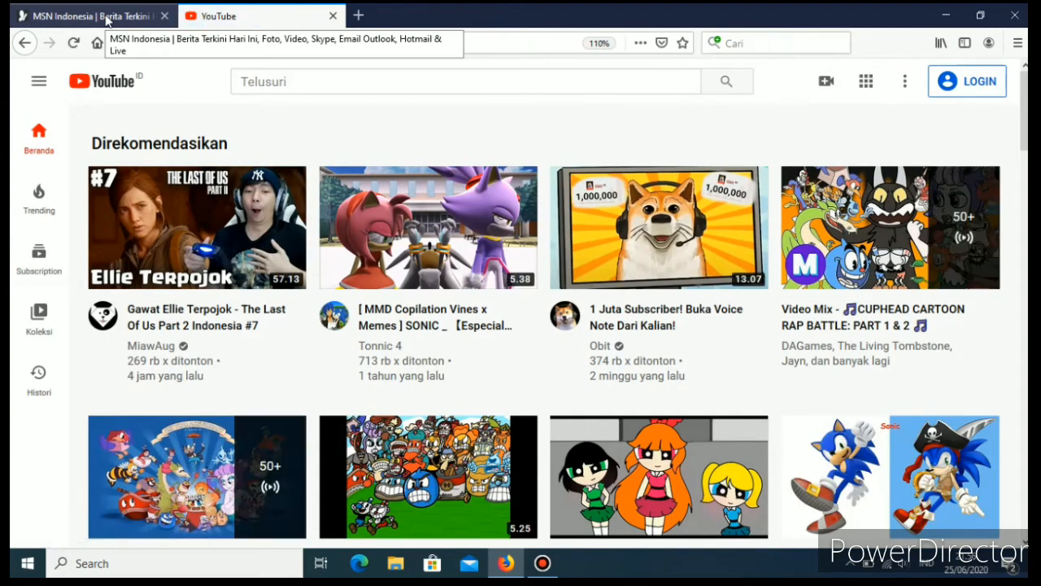
scroll(390, 317, "down", 3)
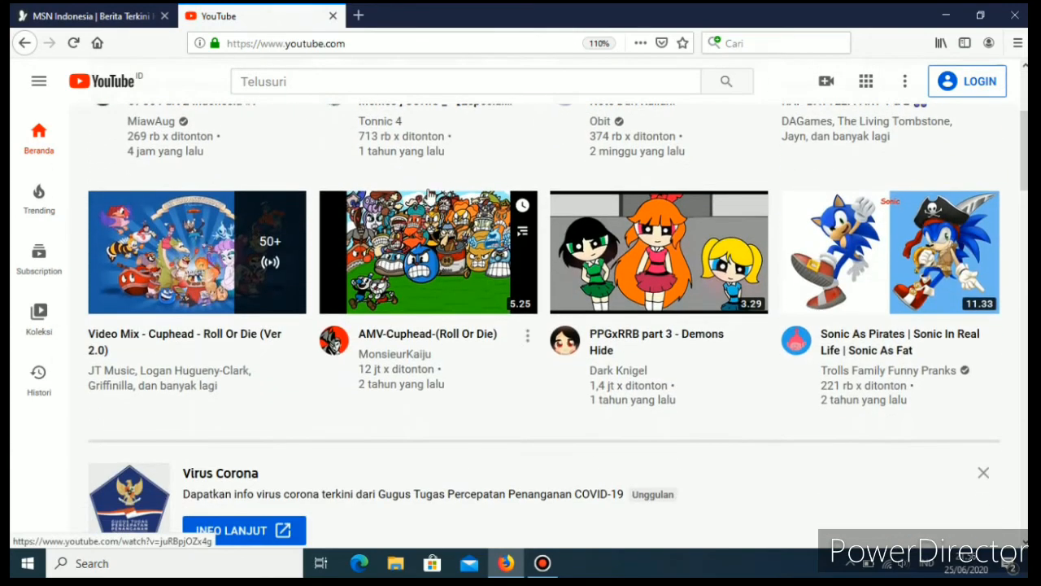
scroll(432, 396, "up", 3)
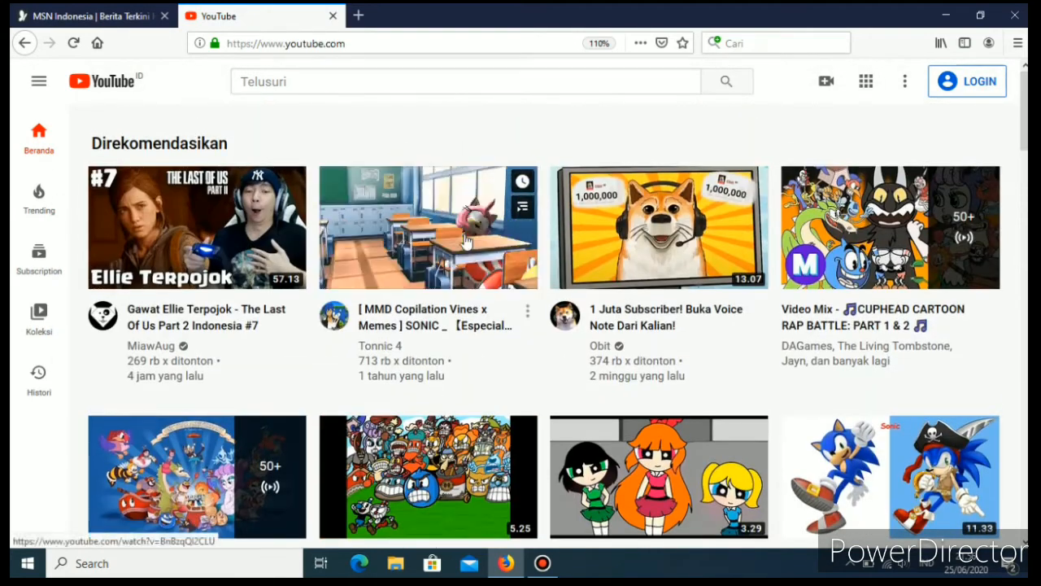
left_click(458, 281)
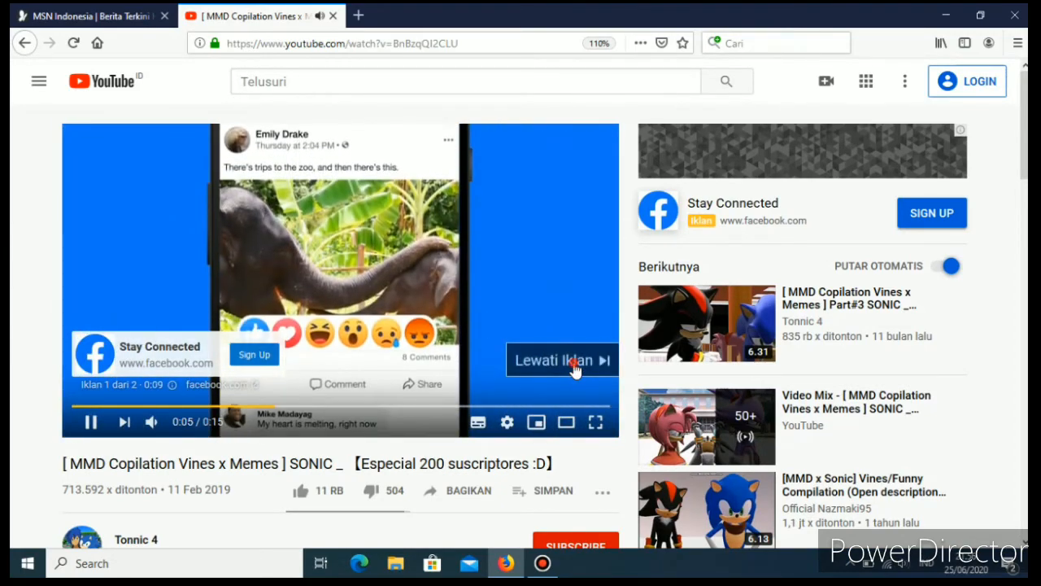
left_click(574, 365)
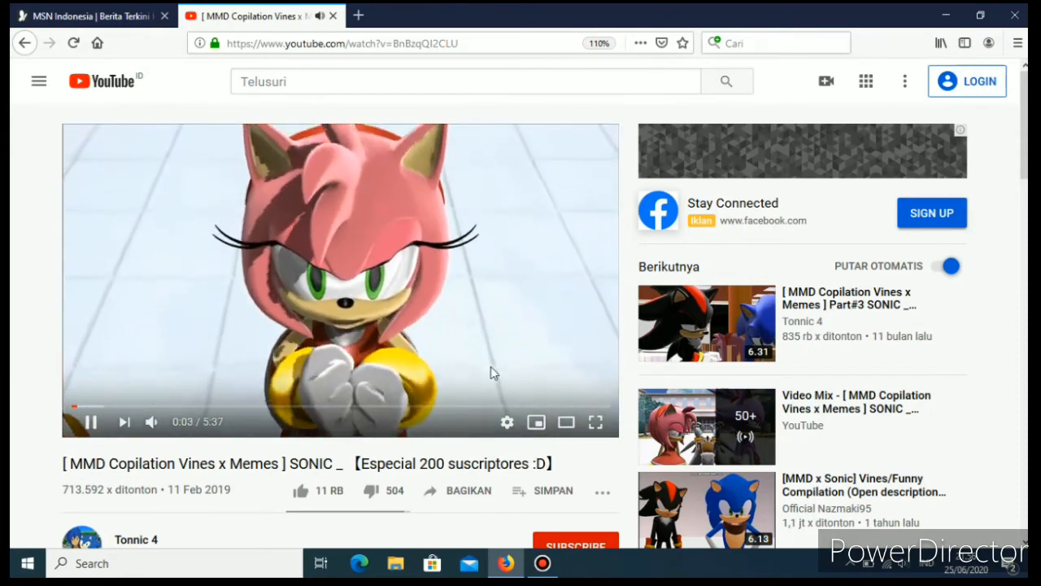
left_click(554, 219)
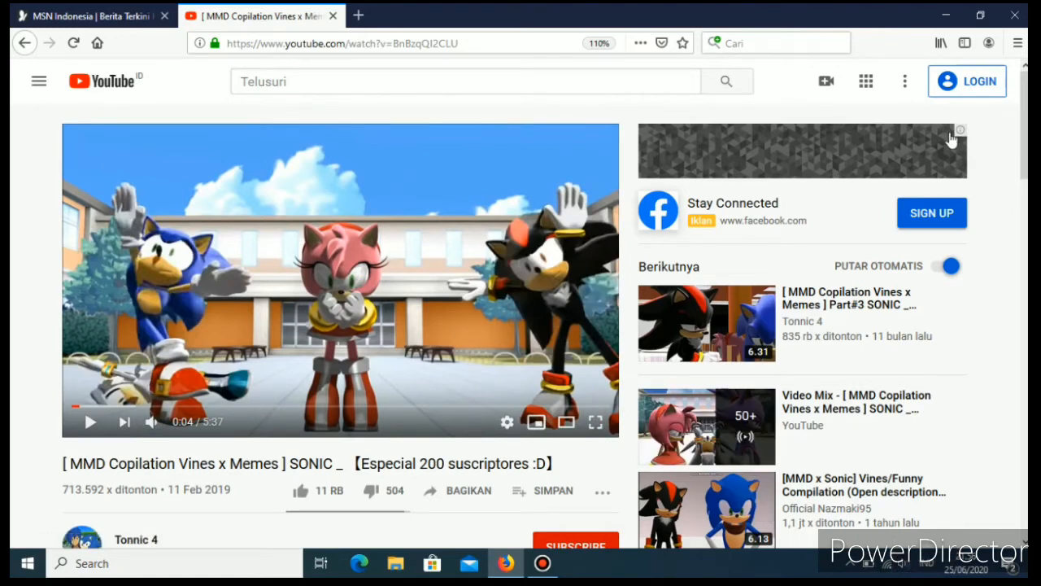
Search the web for "sntp indonesia" in a new tab and open the id.pool.ntp.org page for Indonesia.
left_click(359, 16)
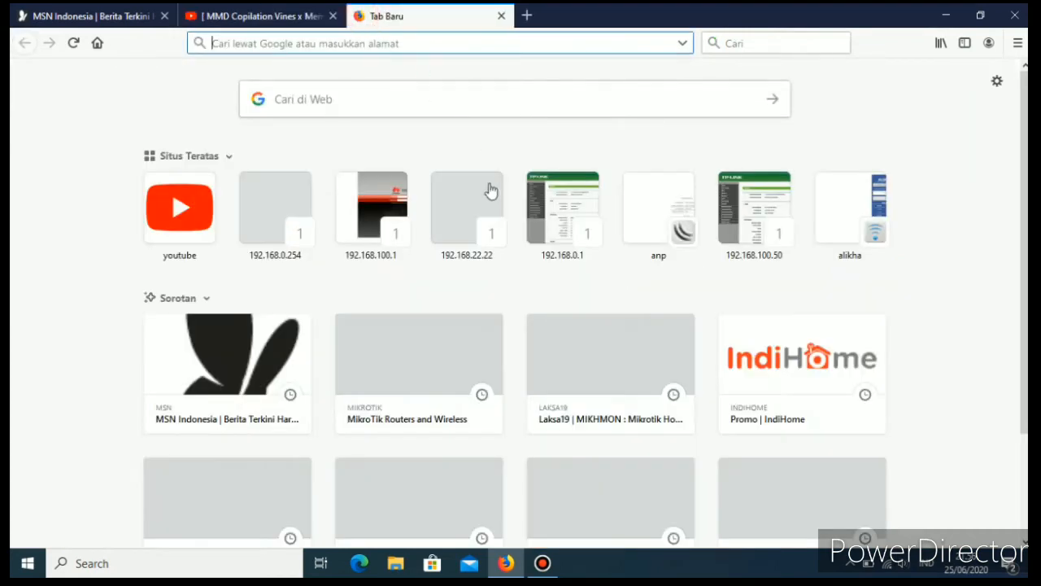
left_click(383, 99)
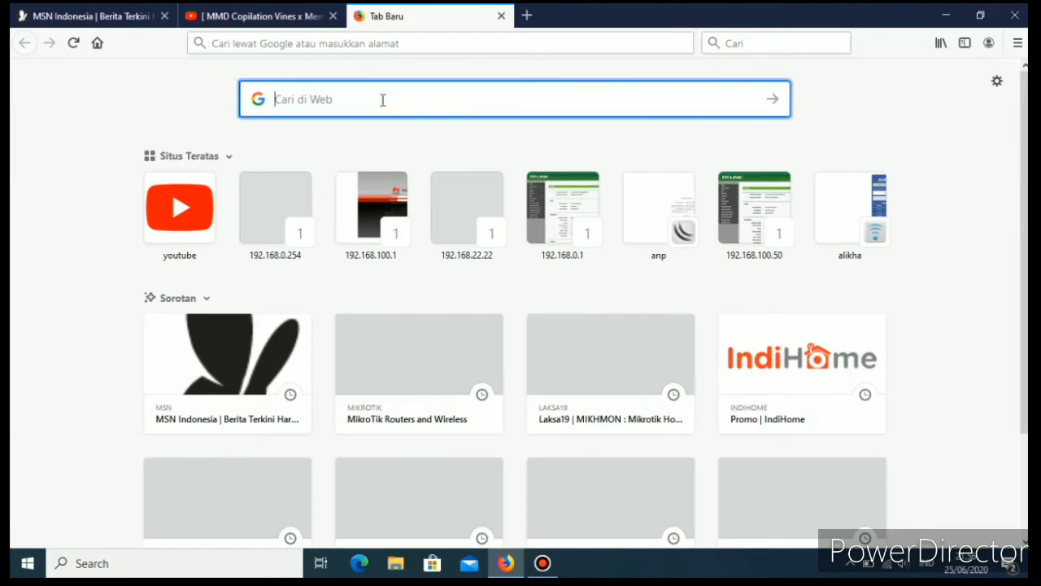
type("snp")
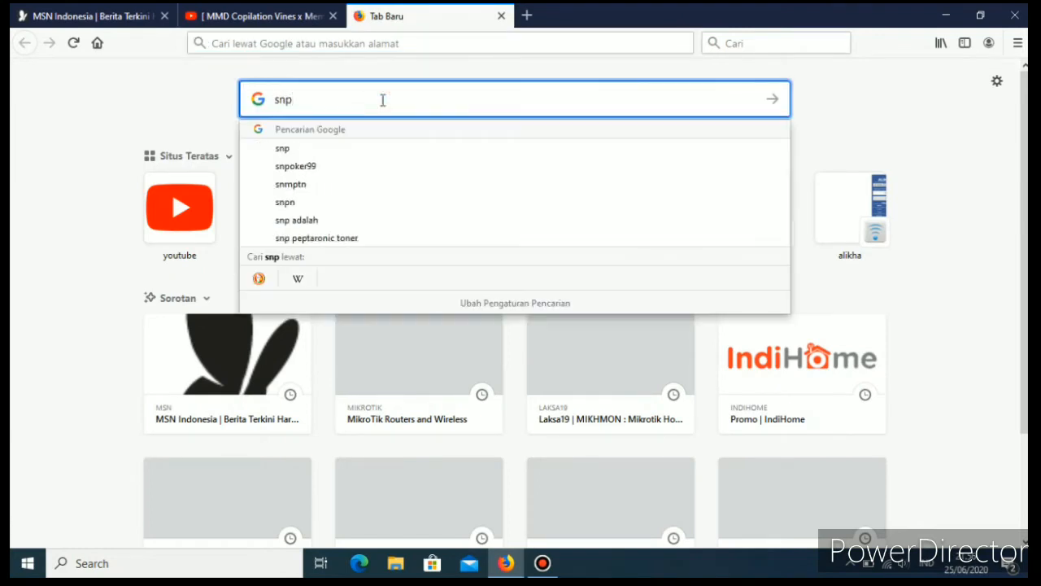
key("BackSpace")
type("t")
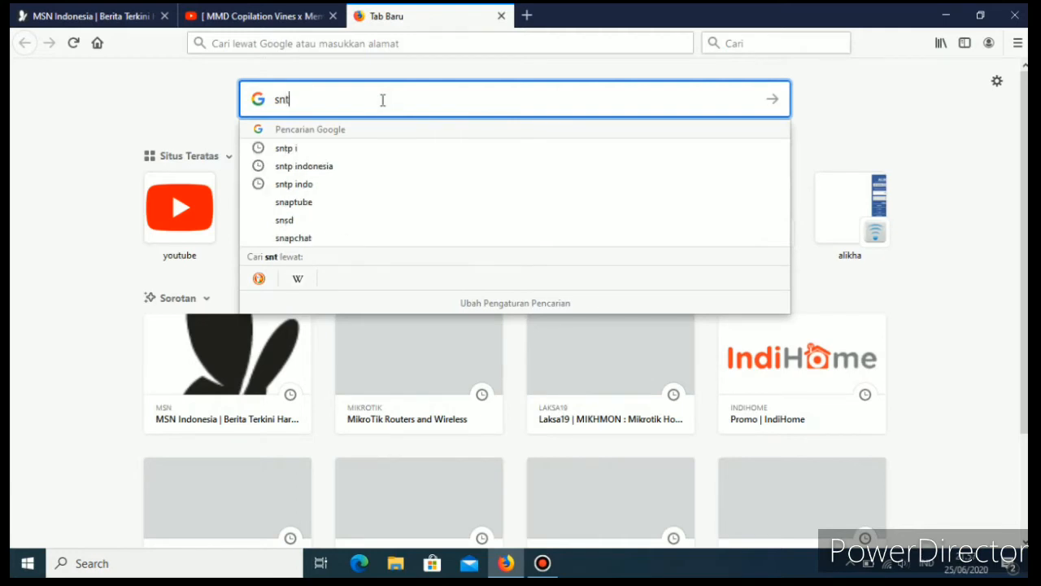
left_click(304, 165)
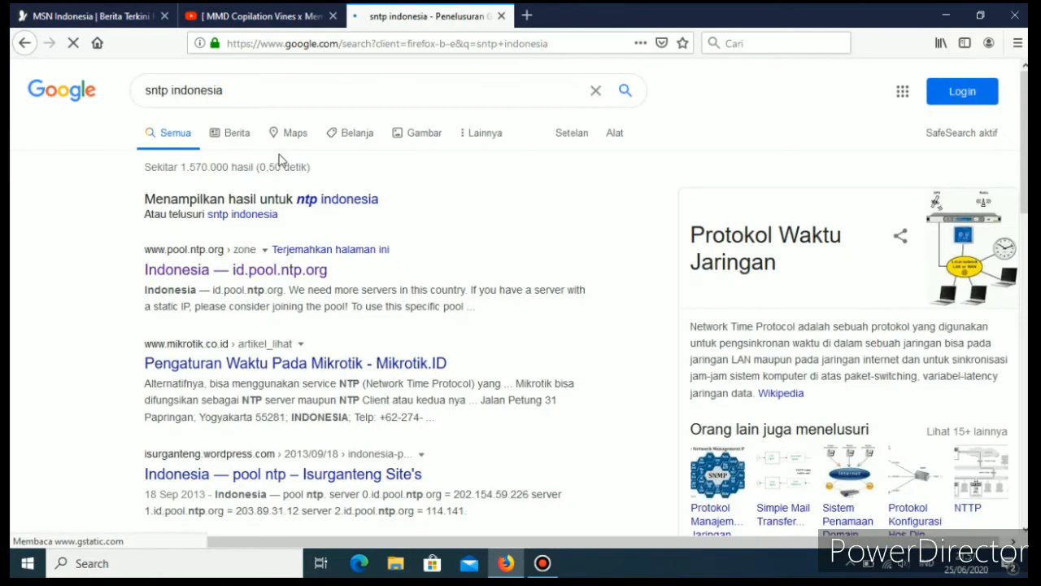
left_click(214, 273)
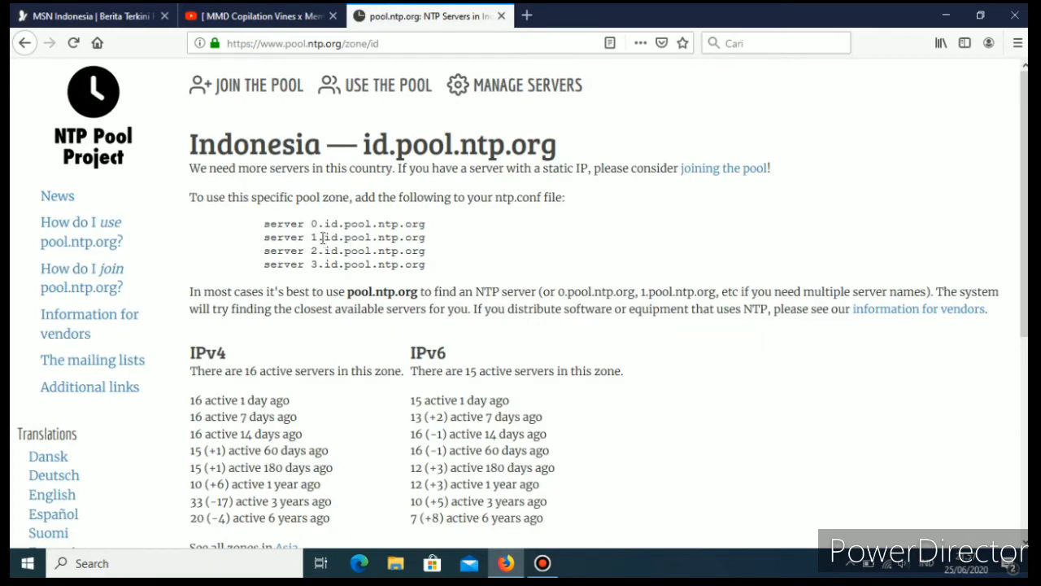
Minimize the browser, start WinBox and connect to the router at 192.168.22.1 as admin with the account password.
left_click(946, 16)
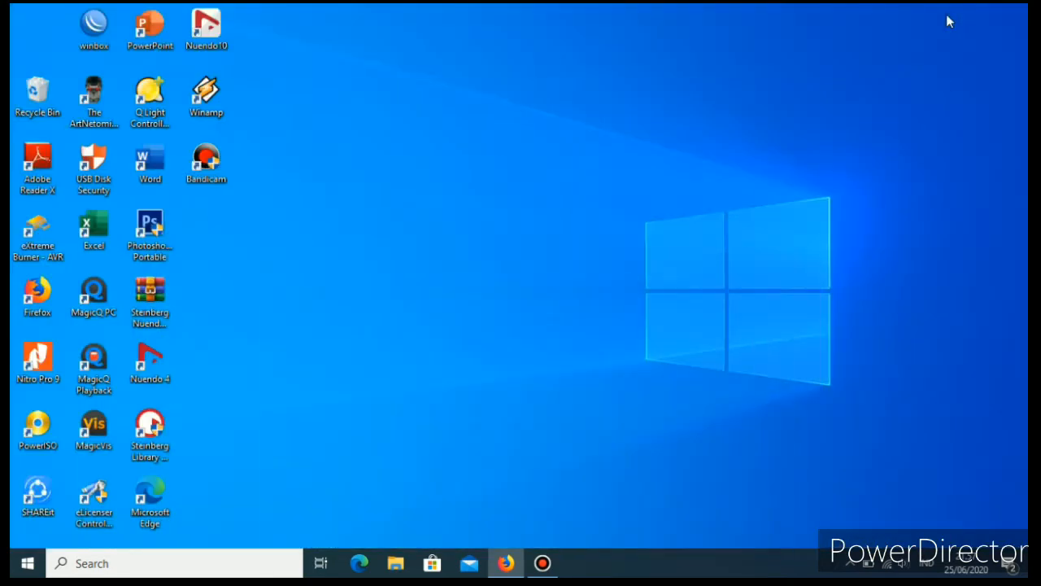
left_click(94, 25)
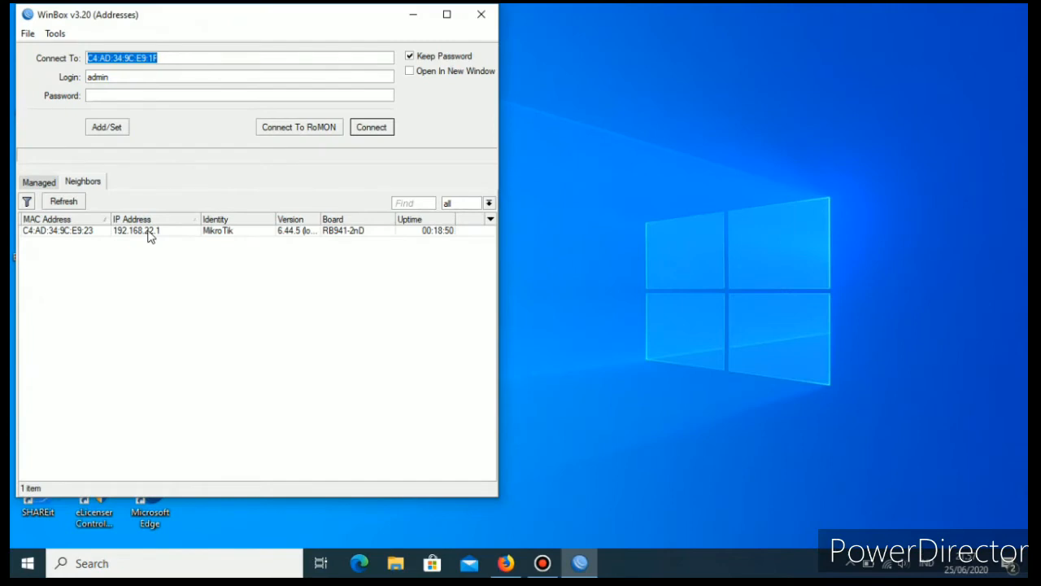
left_click(149, 233)
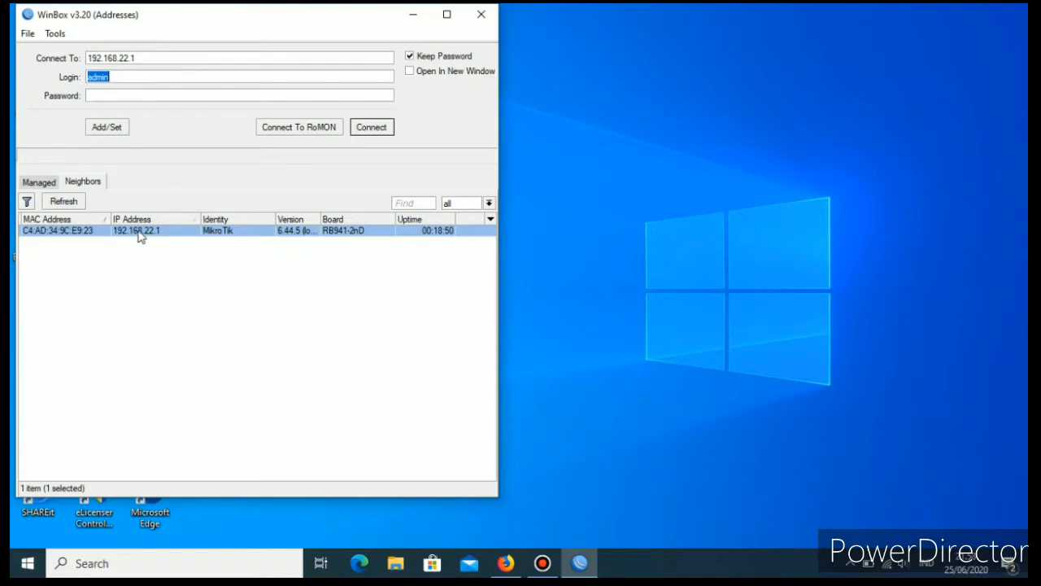
left_click(373, 130)
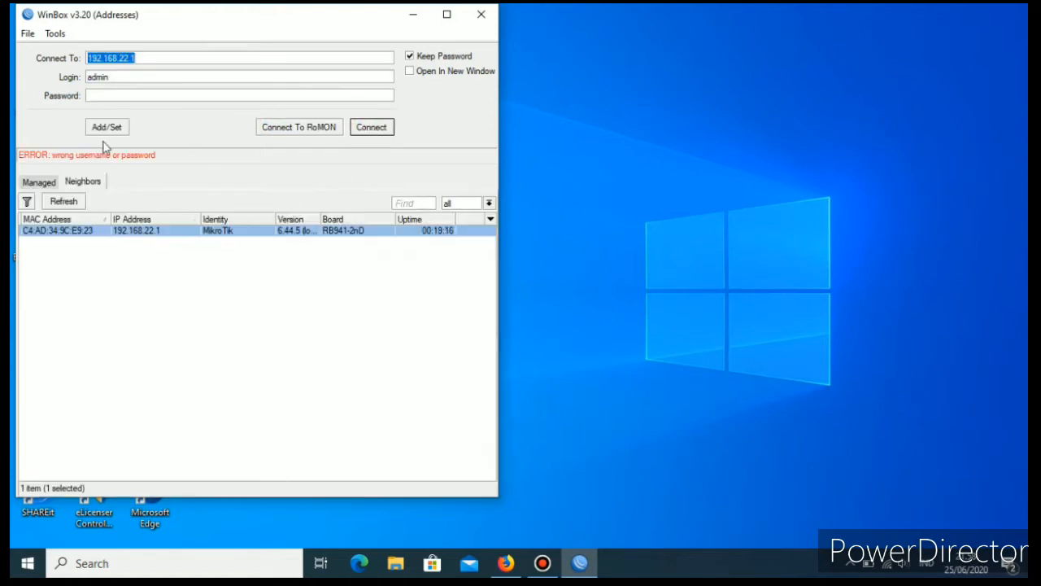
left_click(118, 96)
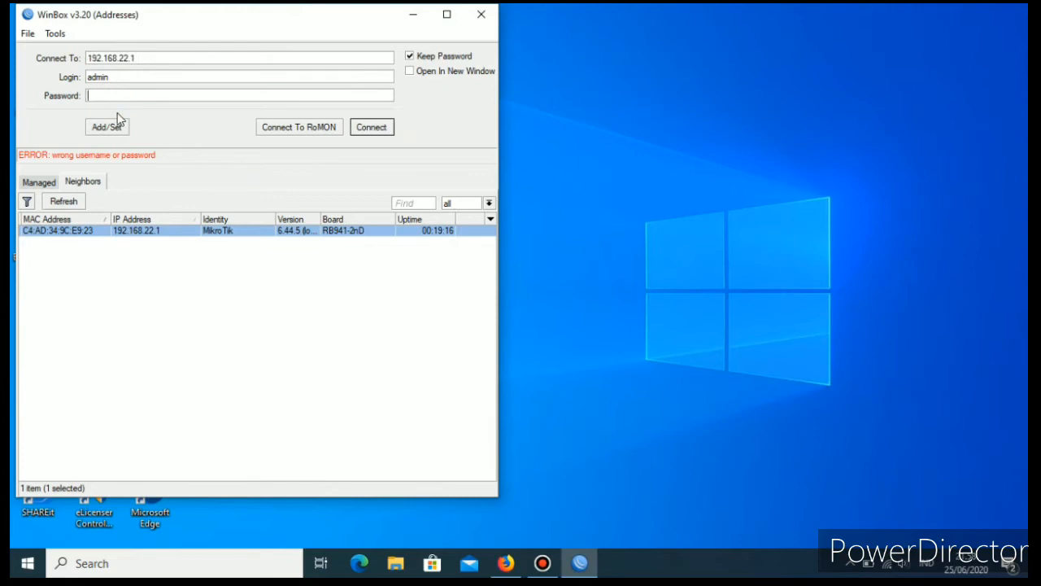
type("a")
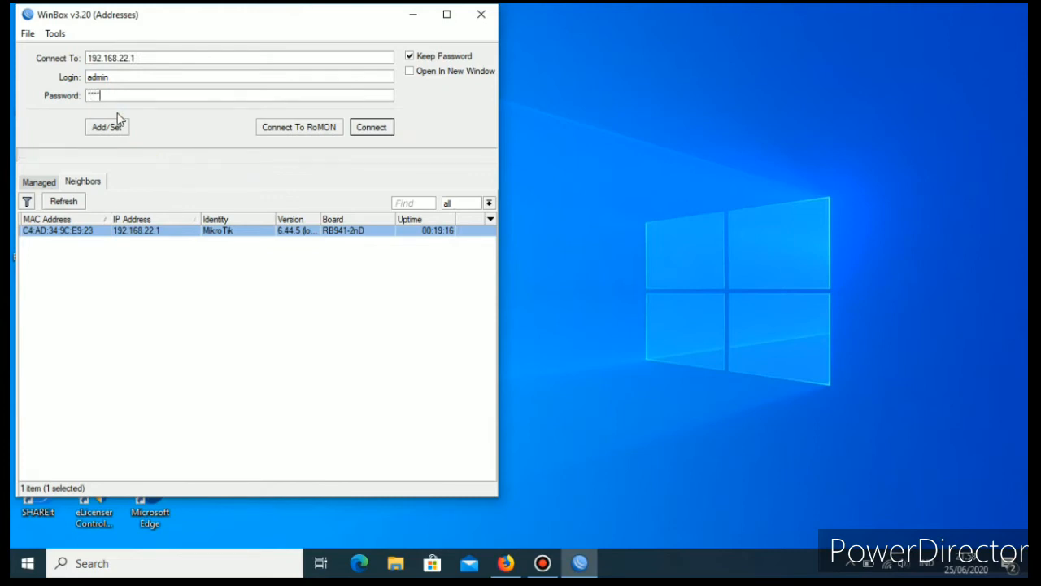
left_click(378, 130)
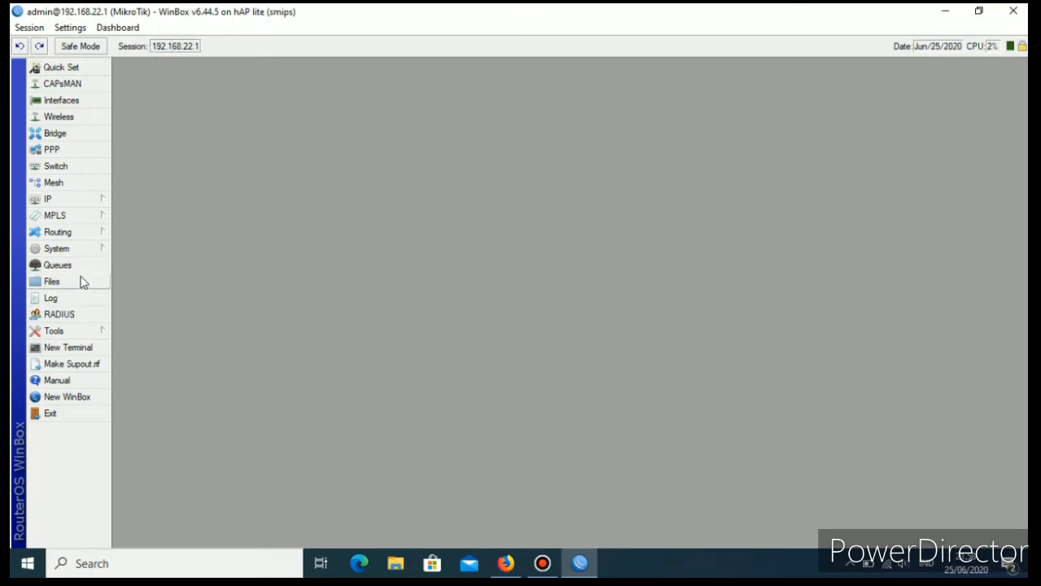
Open the router's system clock settings and the SNTP client settings.
left_click(82, 249)
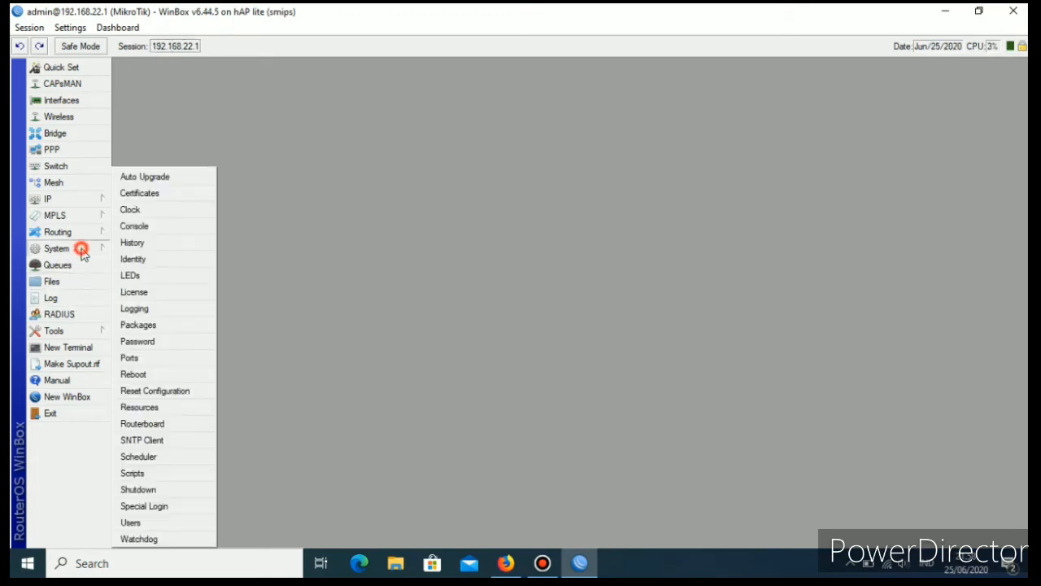
left_click(142, 210)
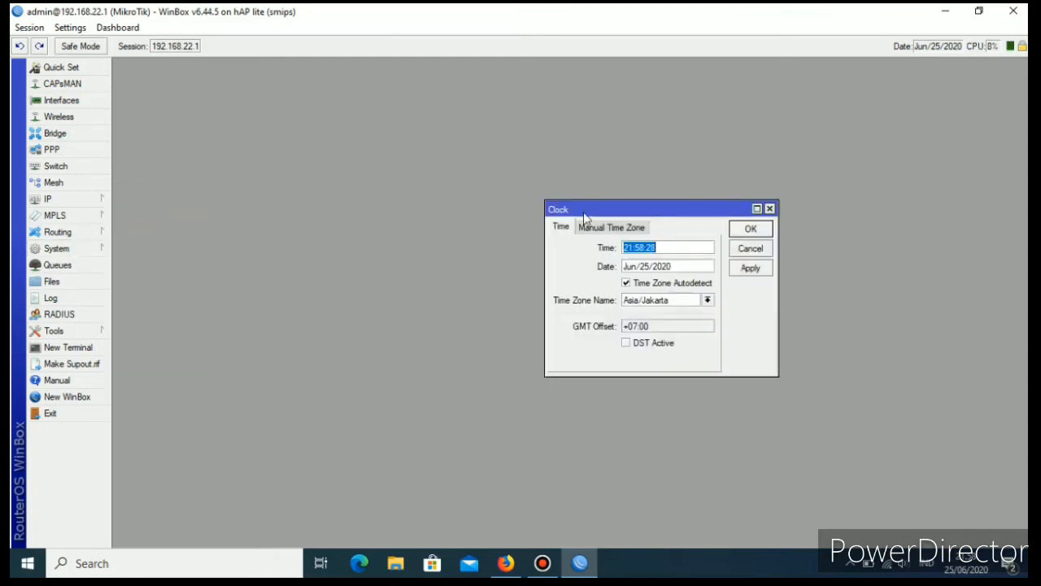
left_click(62, 252)
left_click(156, 439)
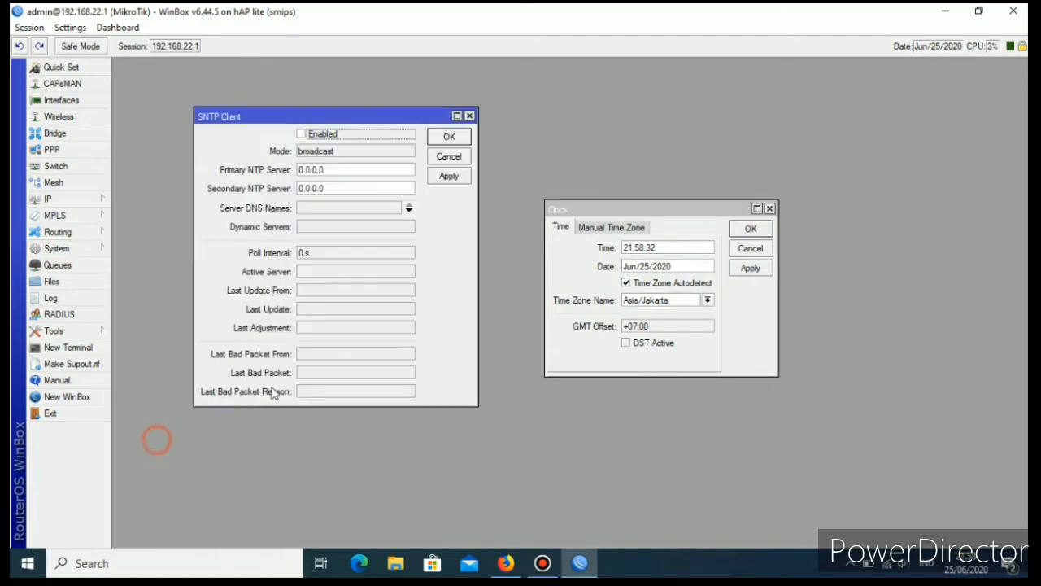
Copy 1.id.pool.ntp.org from the NTP pool page in Firefox and paste it as the SNTP client's primary NTP server in WinBox.
left_click(506, 563)
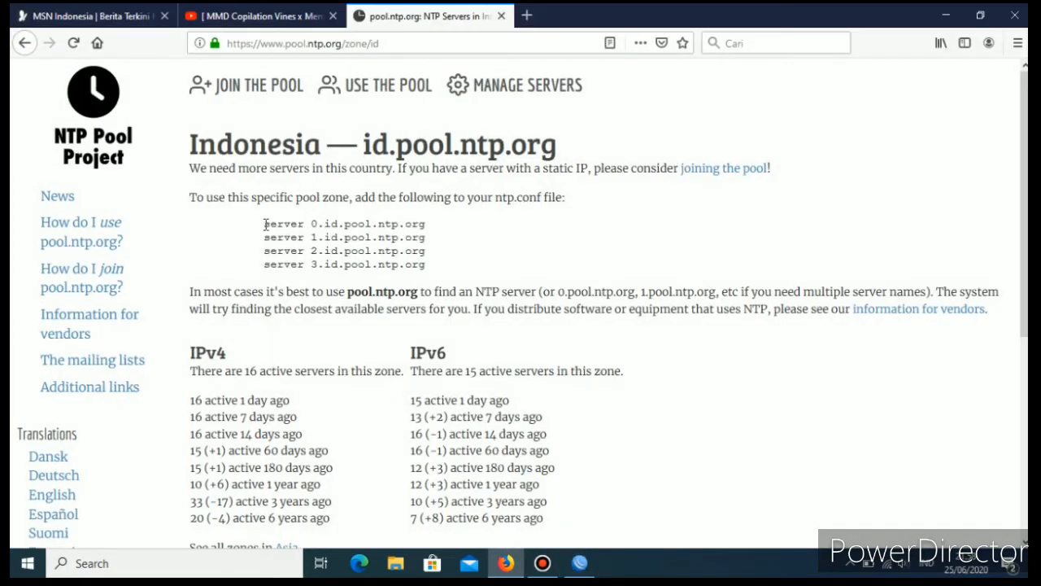
left_click_drag(264, 224, 390, 238)
left_click(521, 255)
left_click_drag(313, 237, 414, 241)
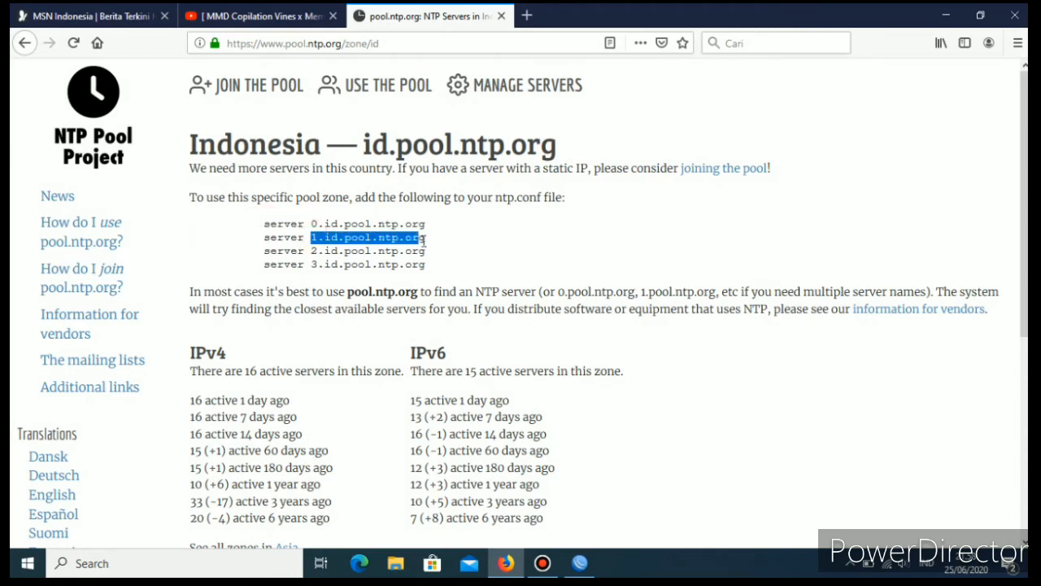
right_click(417, 242)
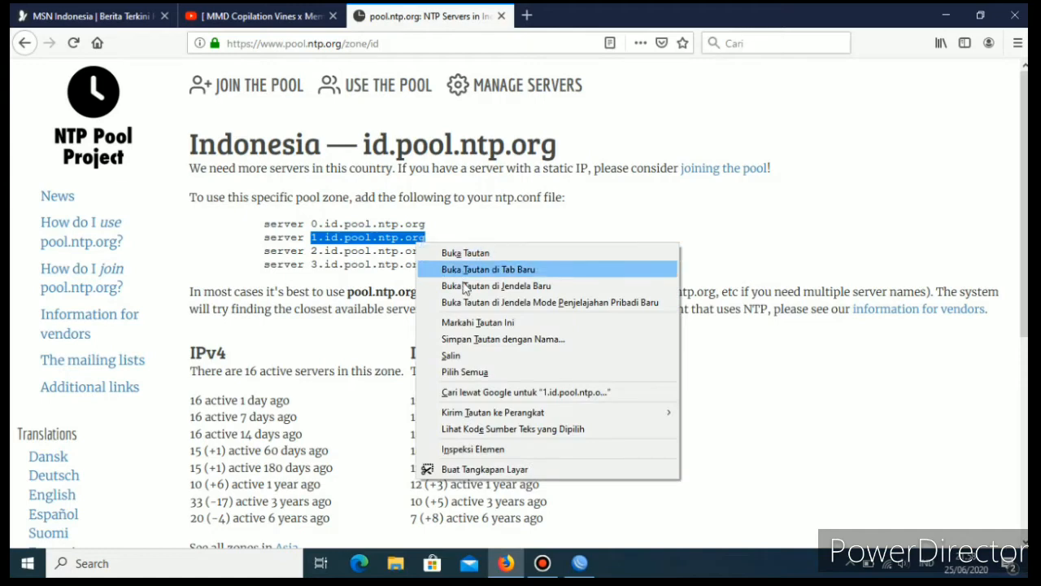
left_click(464, 355)
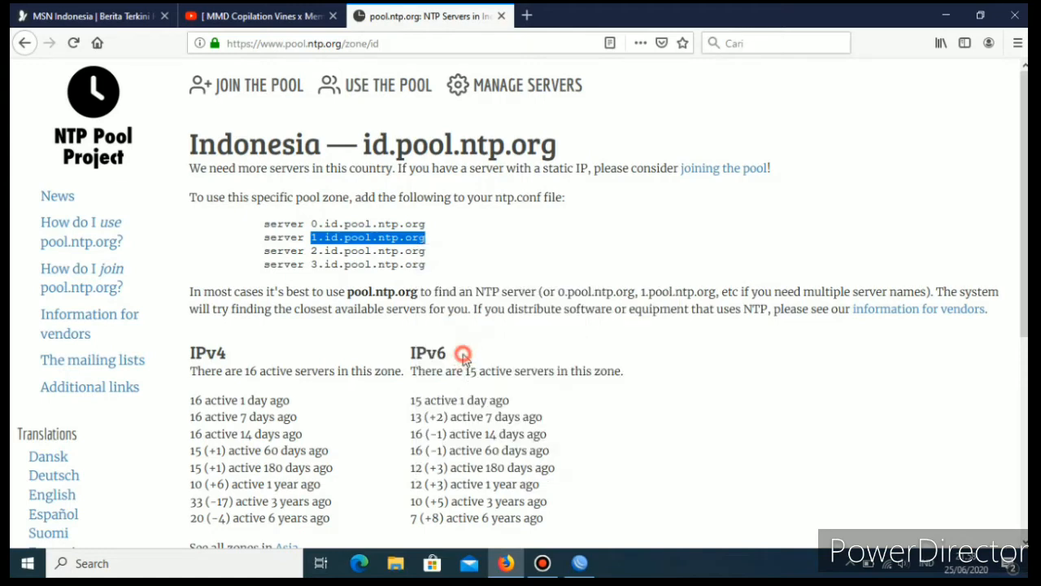
left_click(580, 561)
left_click_drag(332, 171, 291, 173)
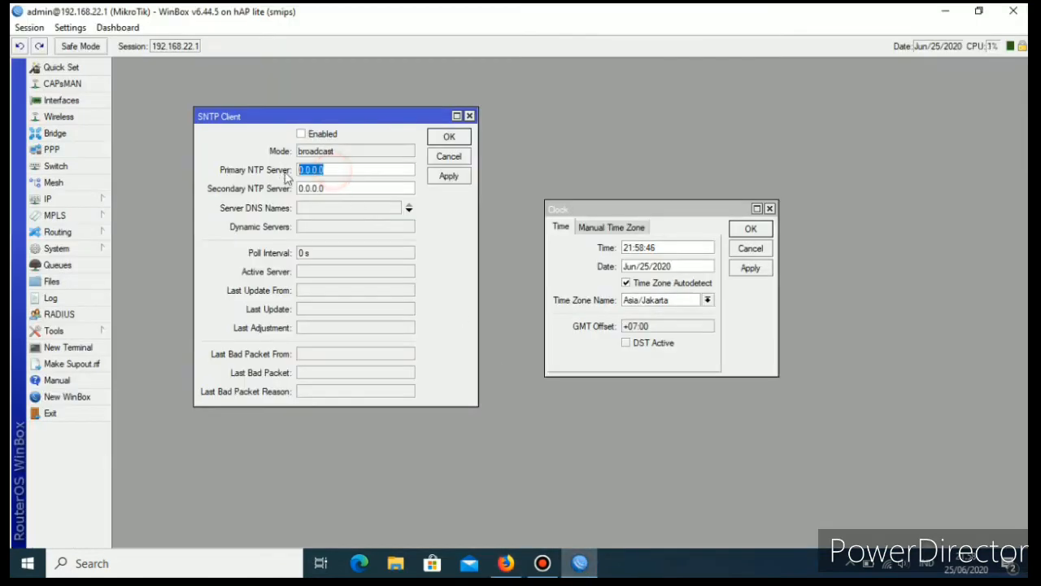
right_click(323, 170)
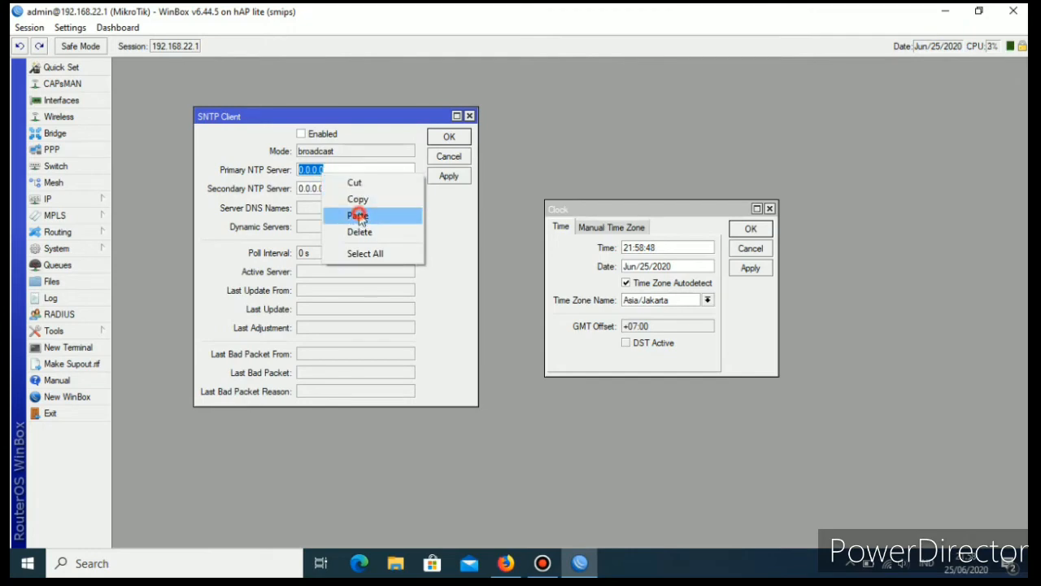
left_click(361, 221)
Copy 2.id.pool.ntp.org from the NTP pool page in Firefox and paste it as the secondary NTP server in WinBox.
left_click(506, 565)
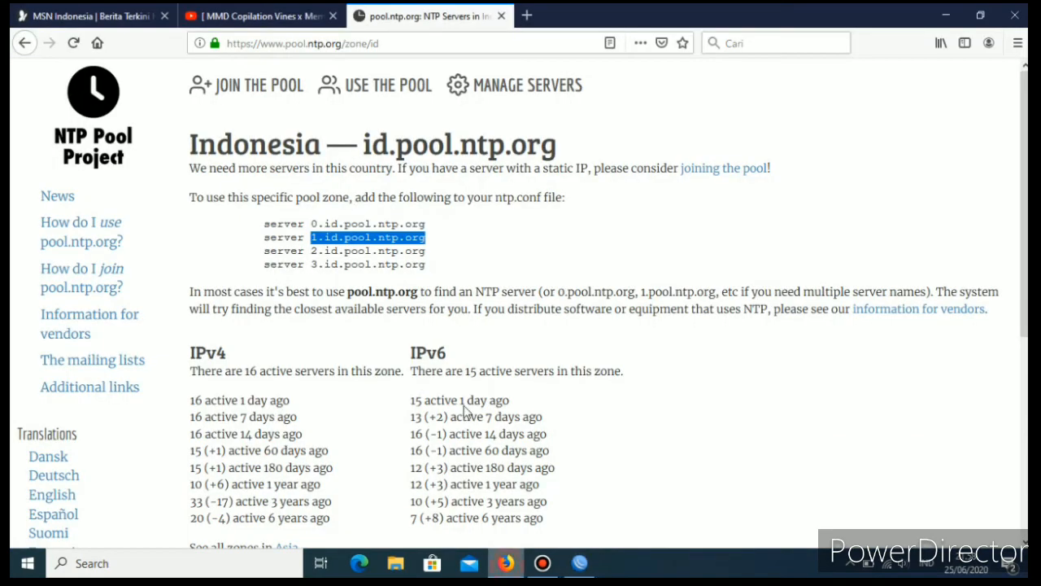
left_click_drag(312, 252, 422, 255)
right_click(421, 254)
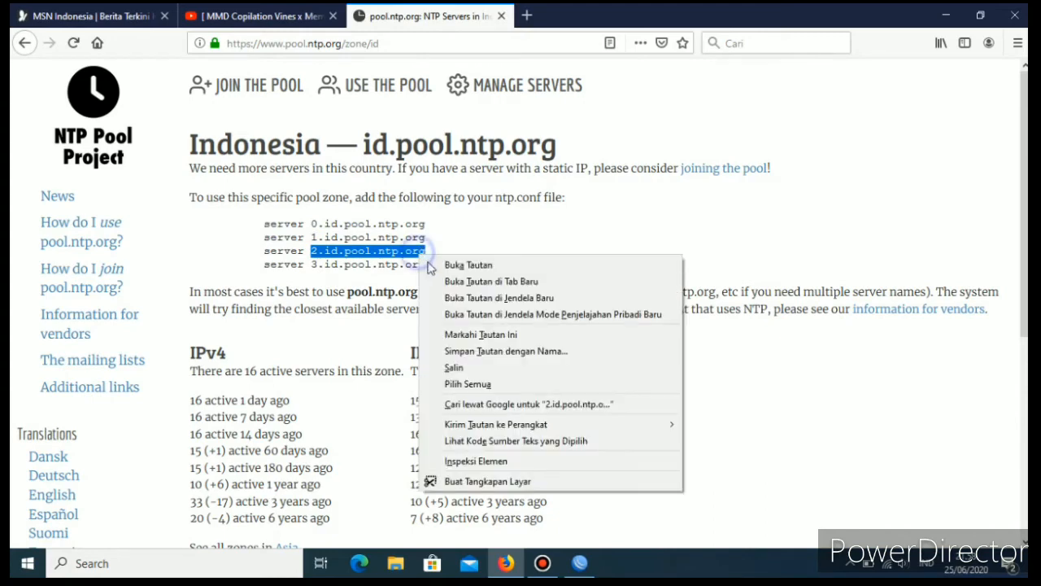
left_click(465, 366)
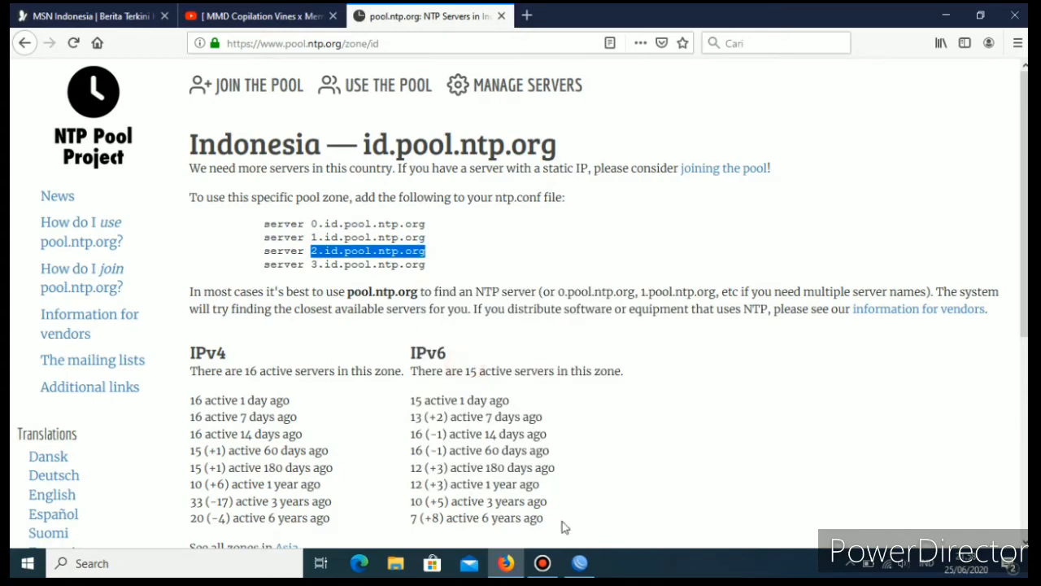
left_click(582, 565)
double_click(325, 188)
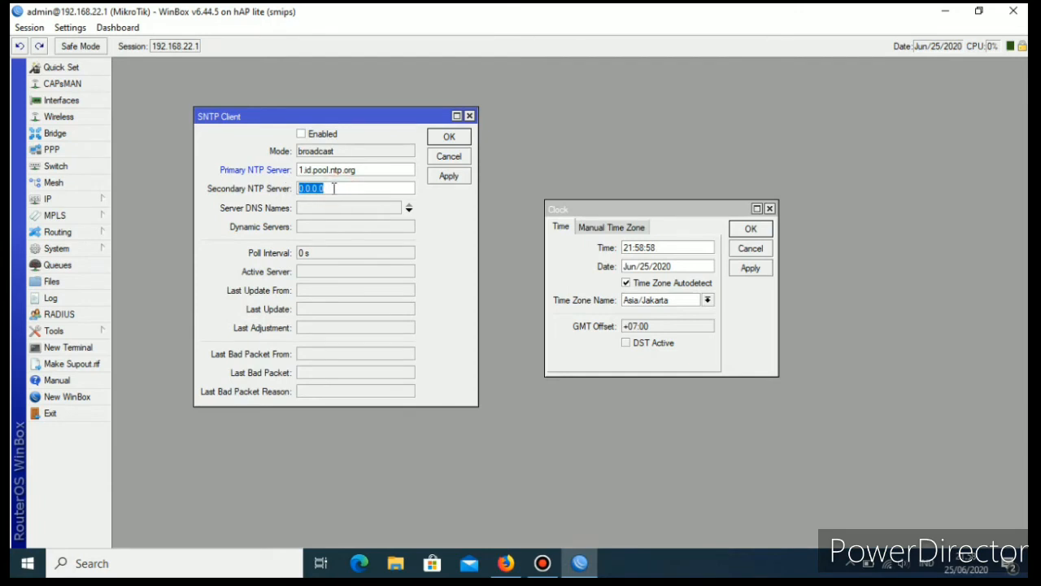
right_click(333, 188)
left_click(373, 230)
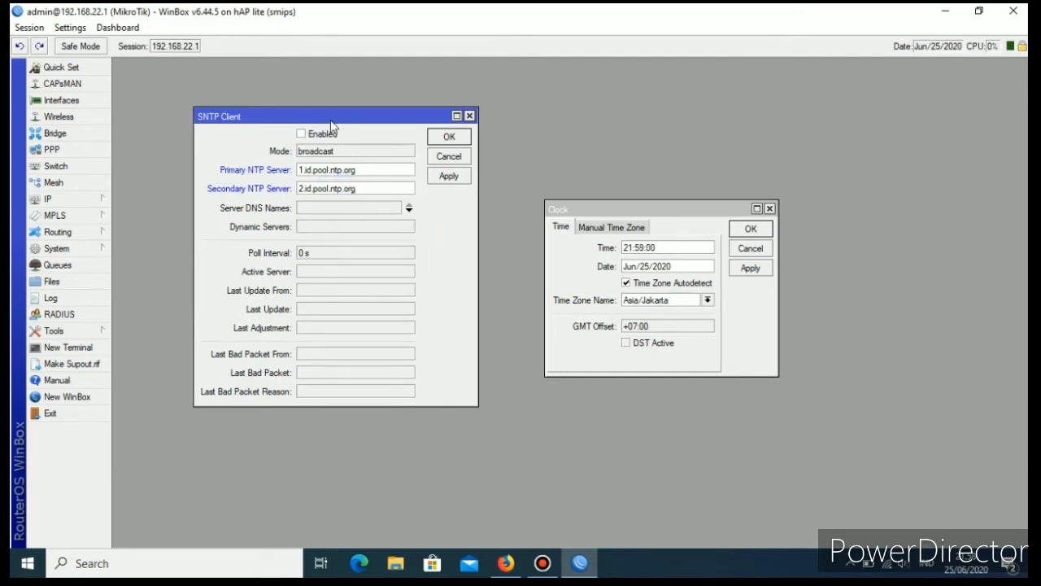
Enable the SNTP client, apply the SNTP and clock settings, and close both dialogs with the settings accepted.
left_click(302, 134)
left_click(450, 178)
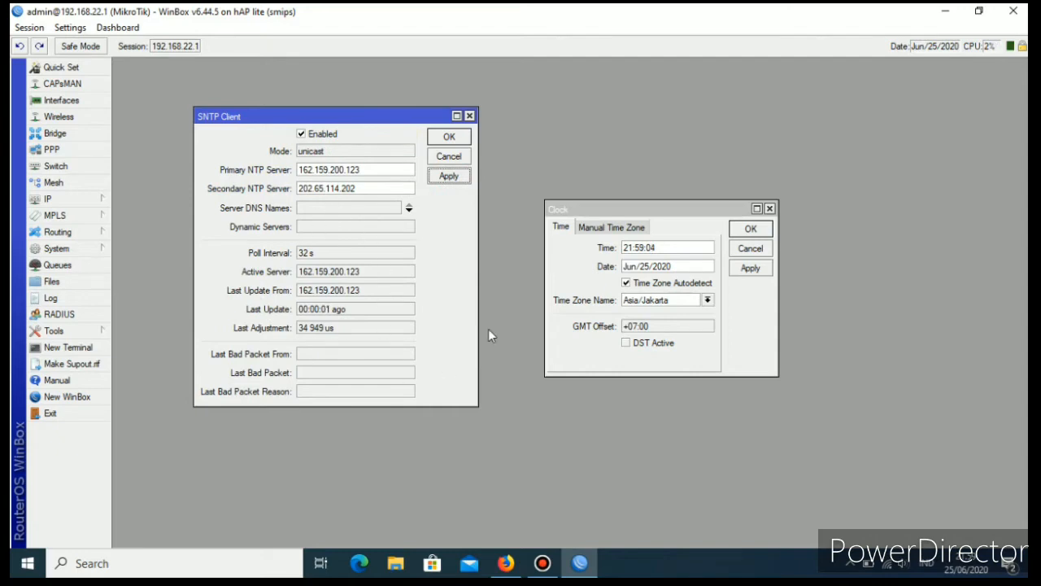
left_click(751, 269)
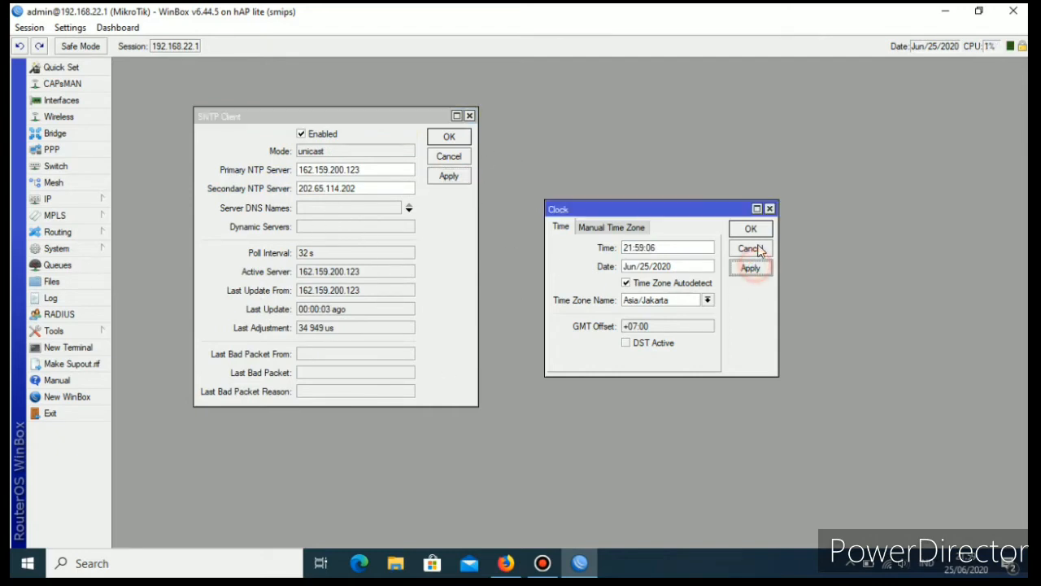
left_click(449, 136)
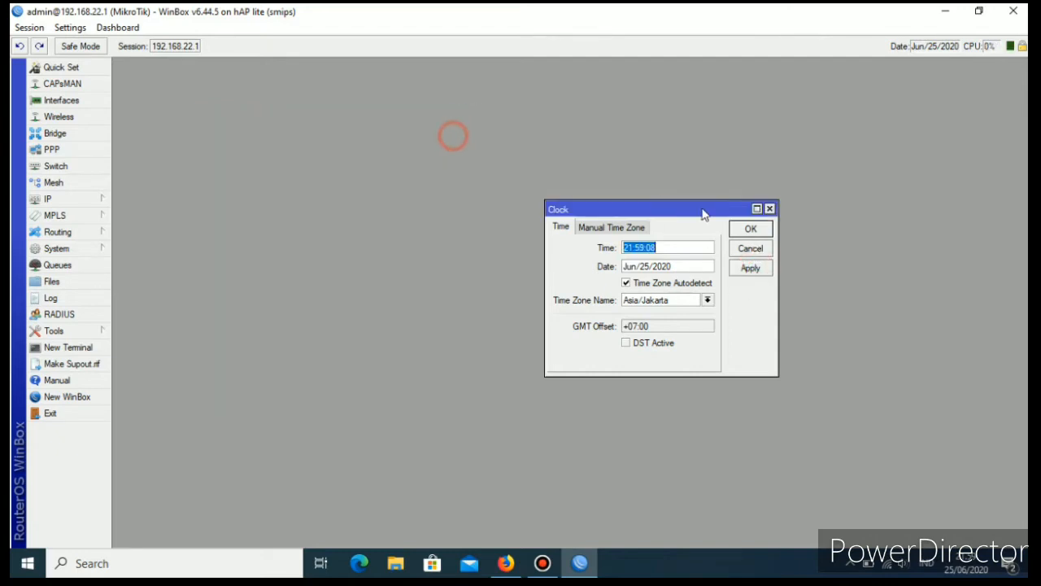
left_click(750, 230)
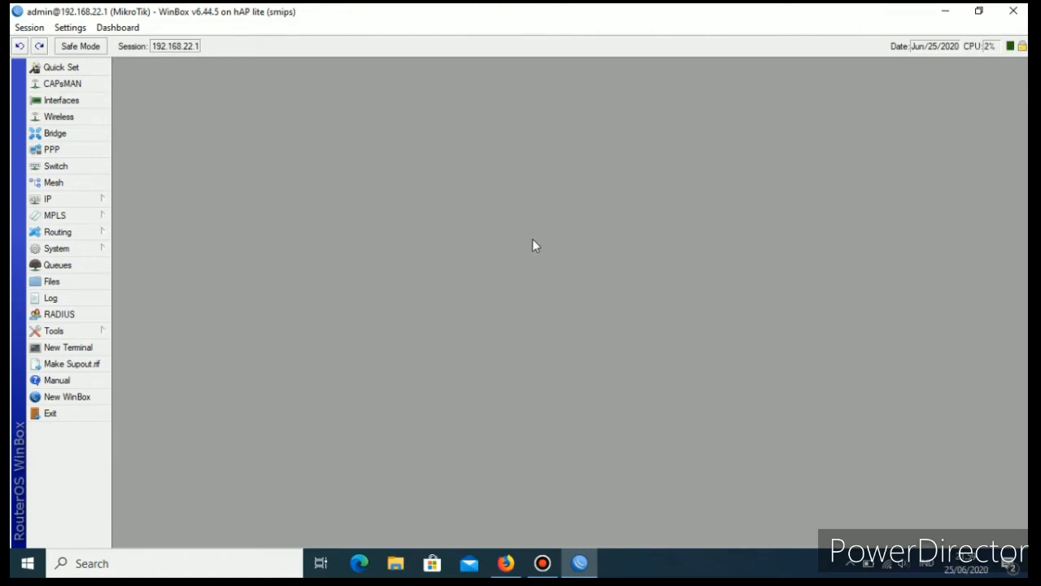
Minimize WinBox, search the web for "mikhmon" in a new Firefox tab and open the Laksa19 MIKHMON site.
left_click(946, 17)
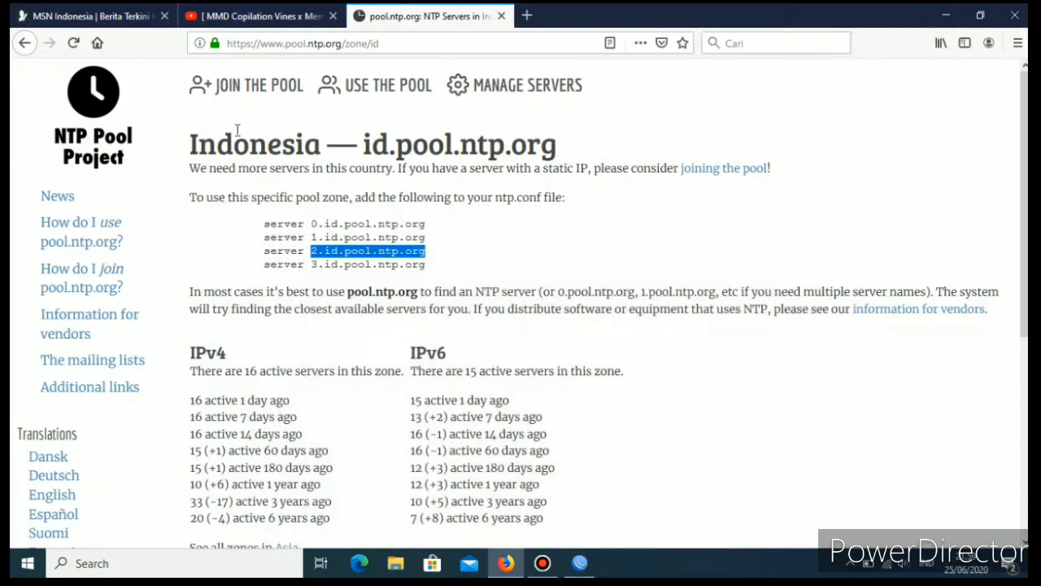
left_click(524, 15)
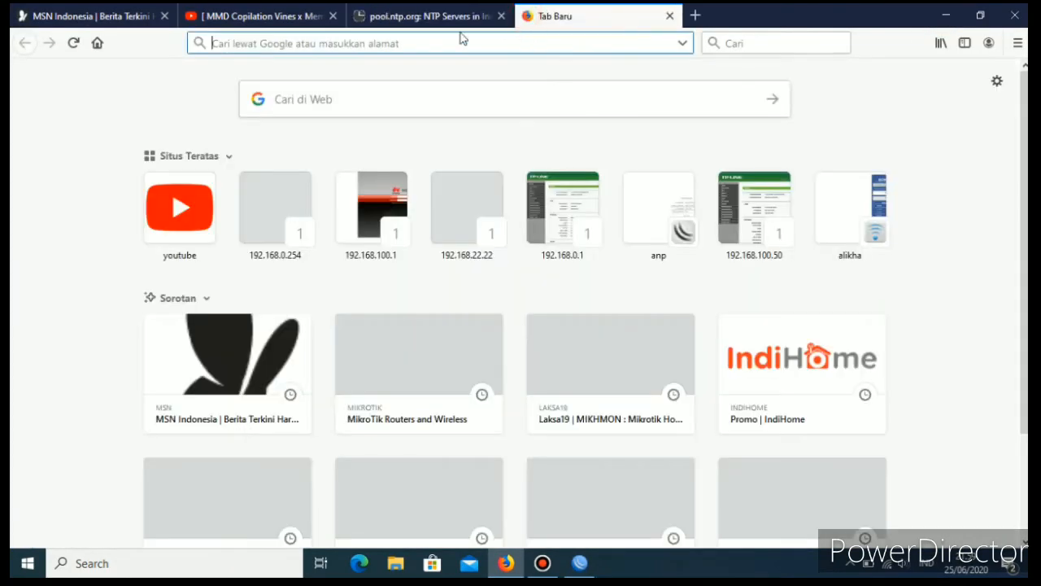
left_click(312, 44)
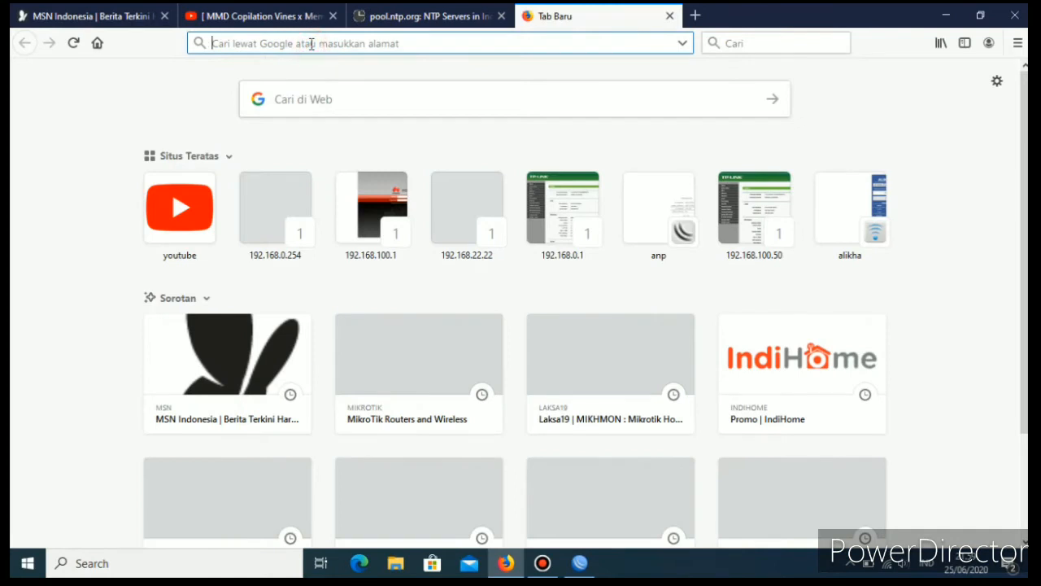
left_click(341, 100)
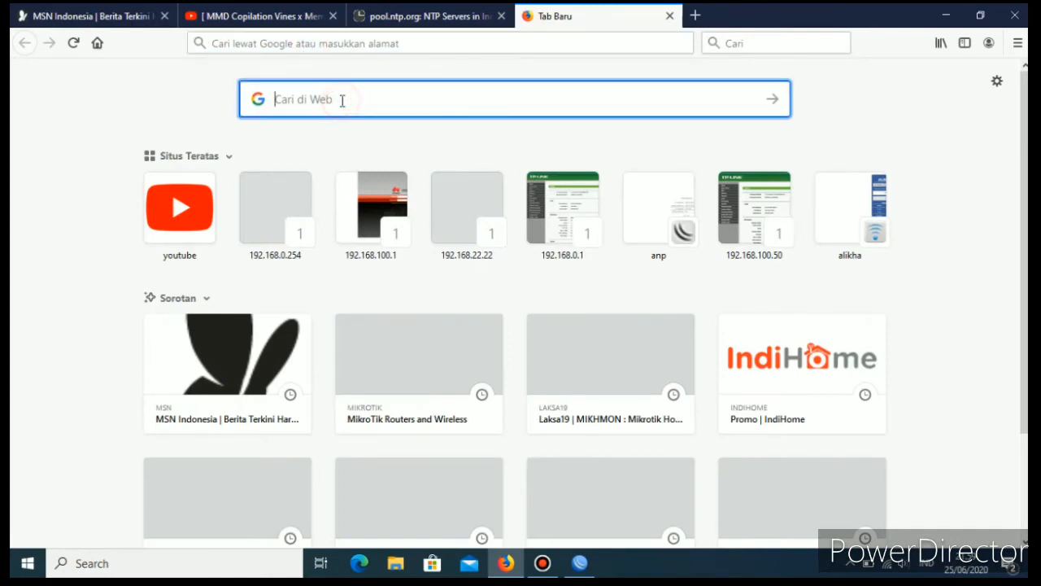
type("mikhmon")
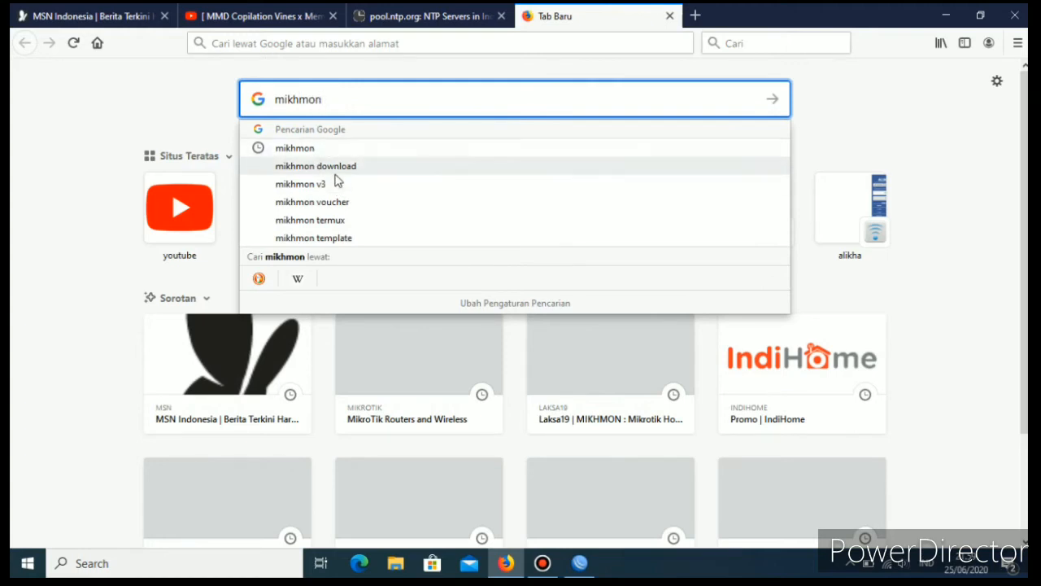
left_click(305, 147)
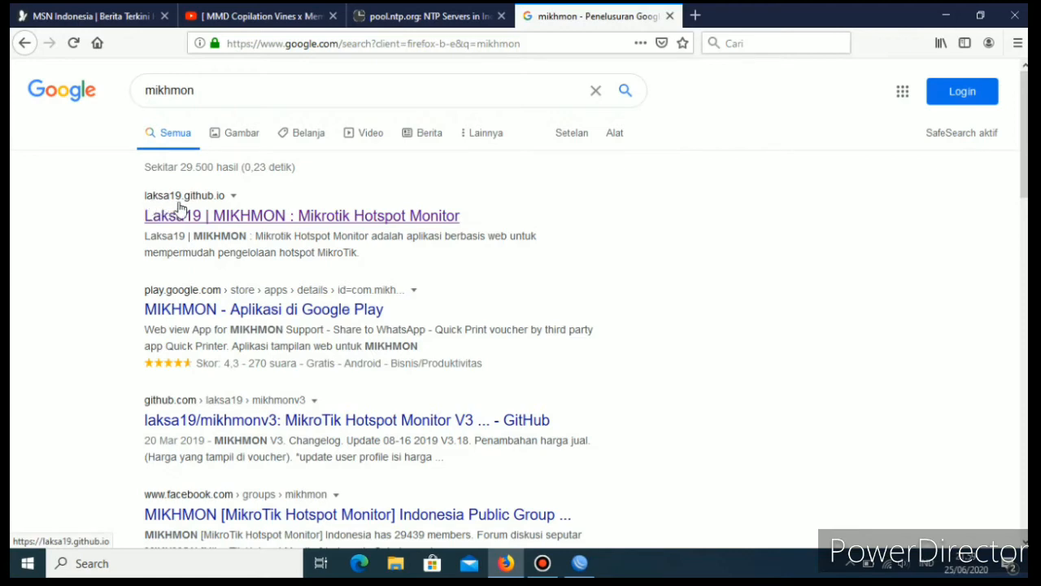
left_click(227, 216)
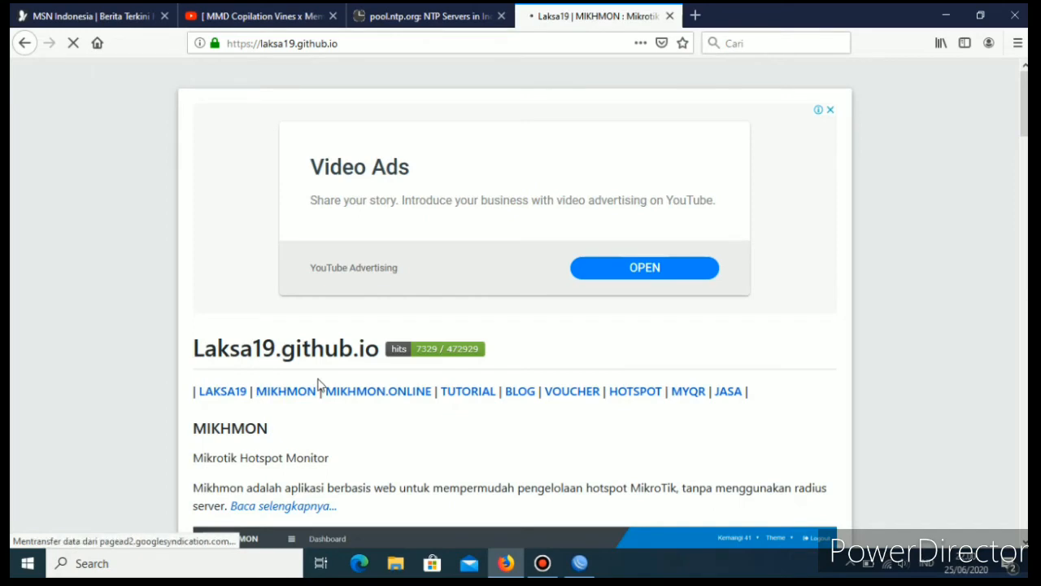
Open the site's Mikhmon V3 page and view its download section.
left_click(319, 385)
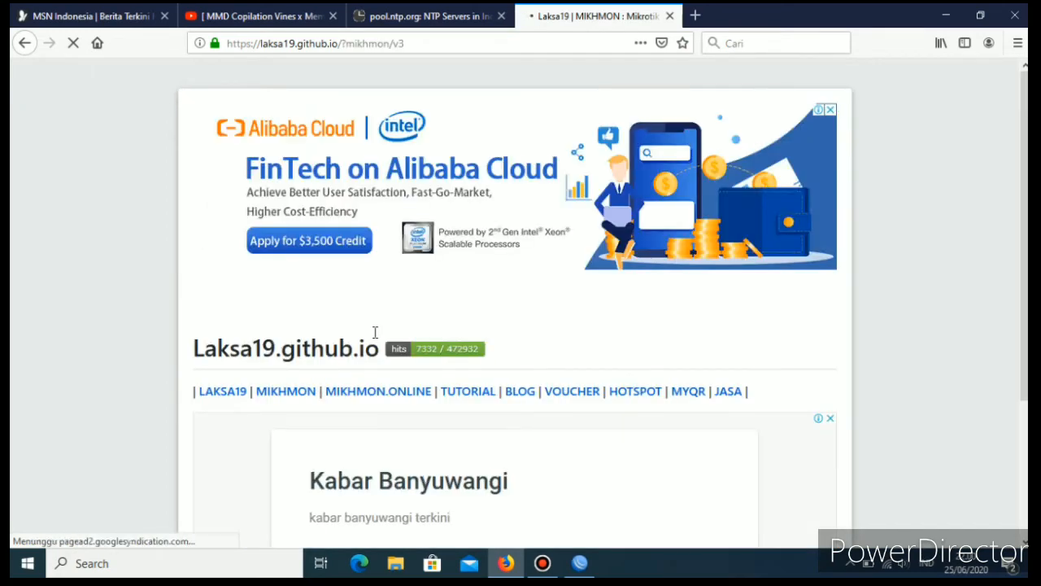
scroll(372, 337, "down", 3)
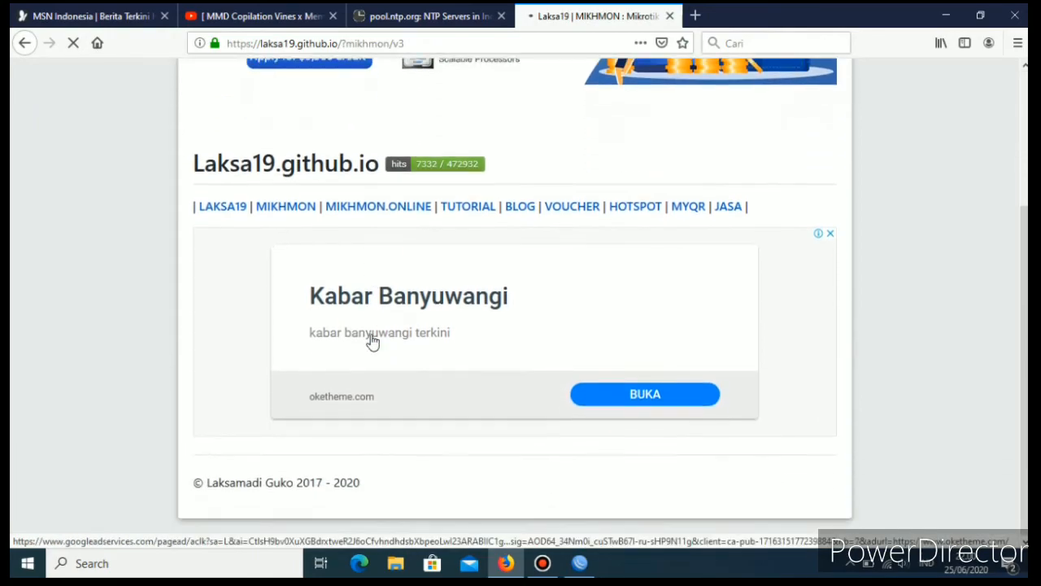
scroll(331, 324, "down", 6)
scroll(330, 321, "down", 10)
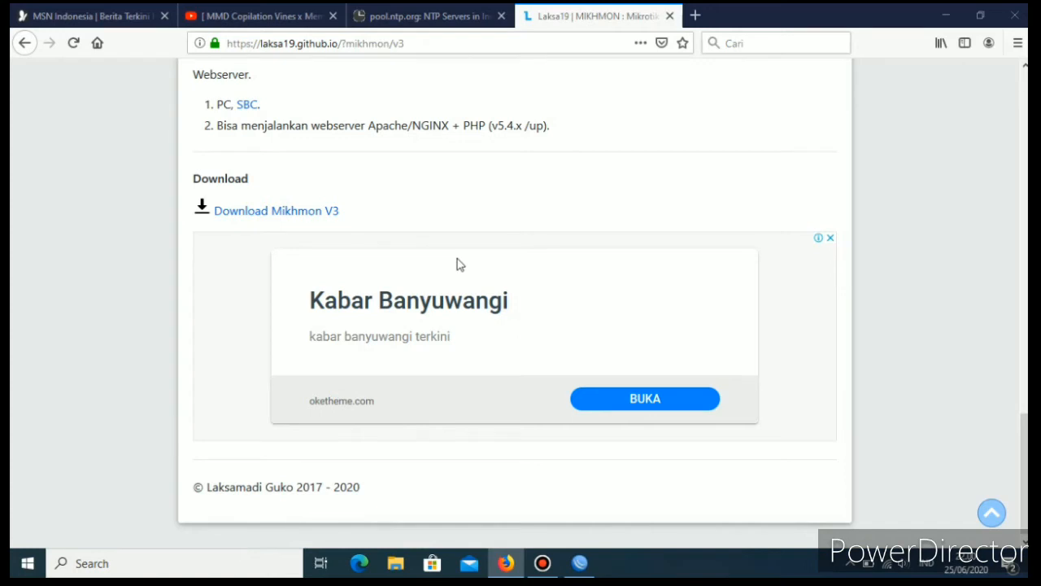
In File Explorer, extract the recent mikhmonv3ws archive to the Desktop, and close the Mikhmon page's browser tab.
left_click(396, 564)
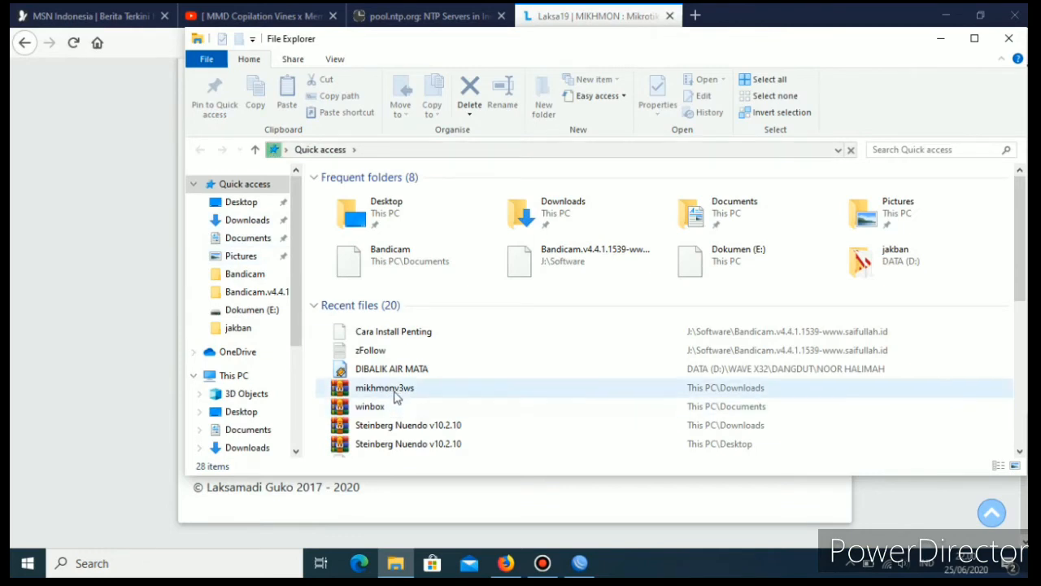
double_click(392, 389)
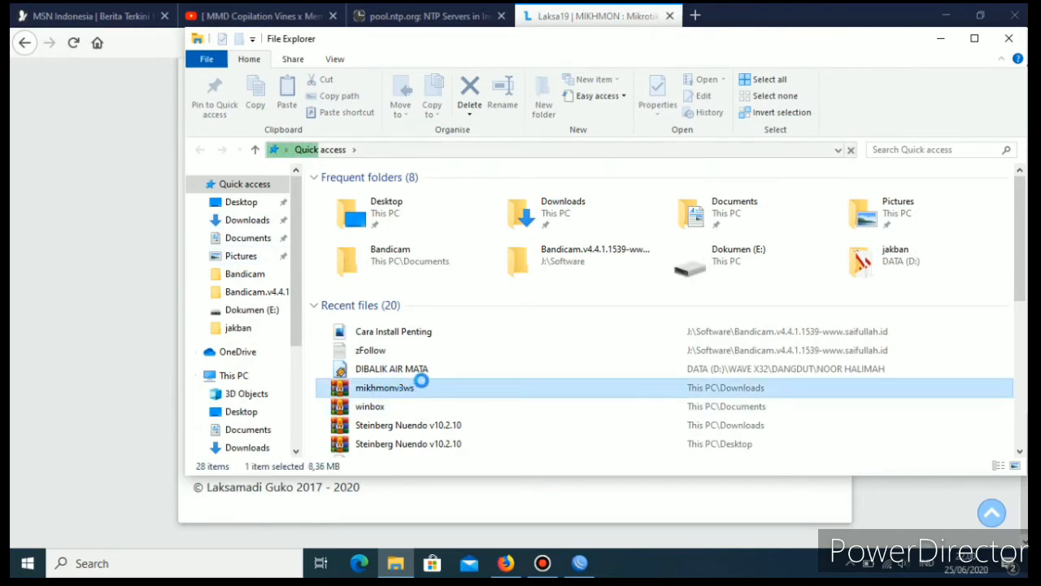
right_click(392, 388)
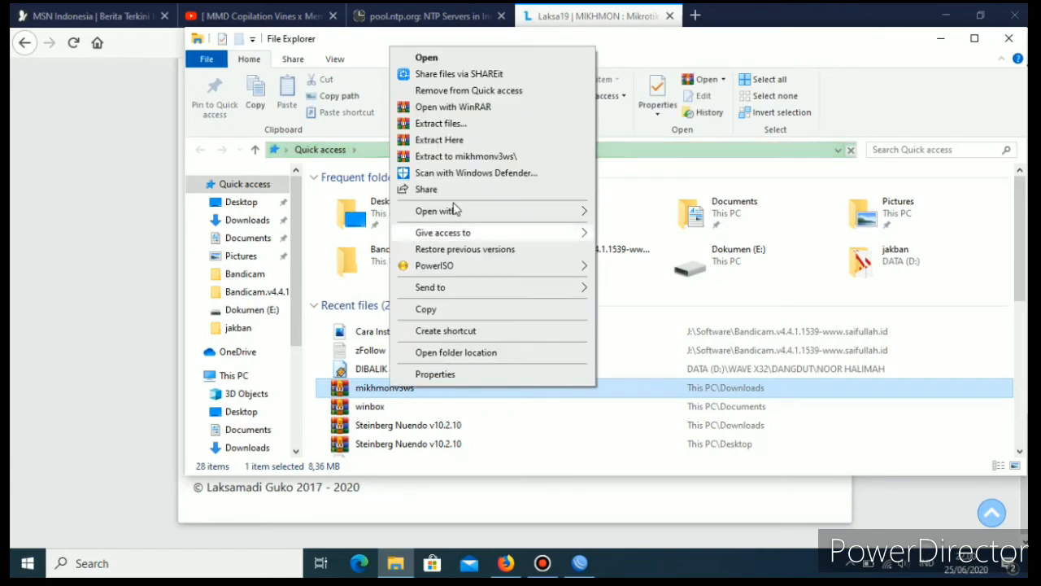
left_click(449, 124)
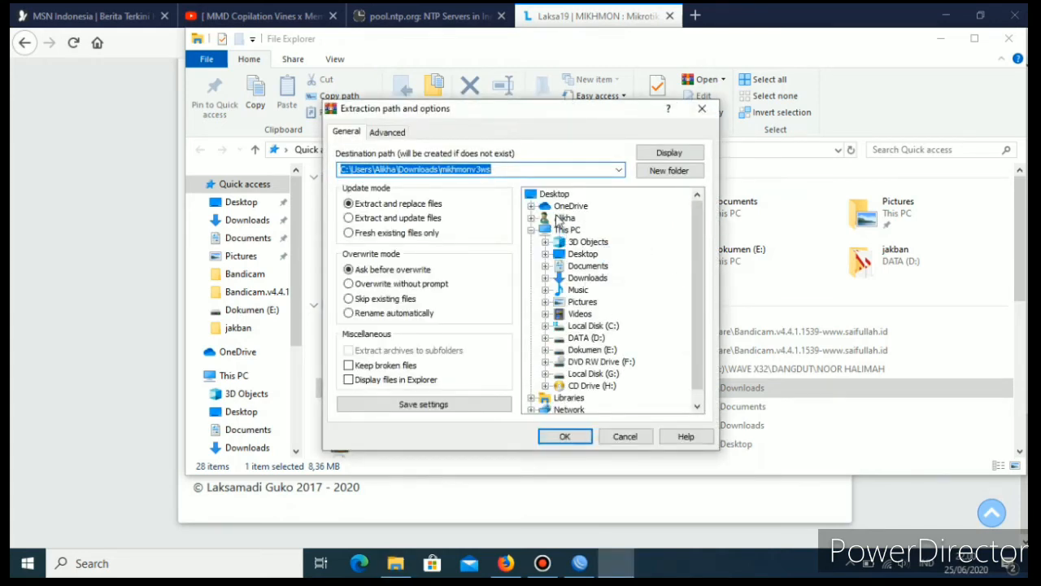
left_click(554, 195)
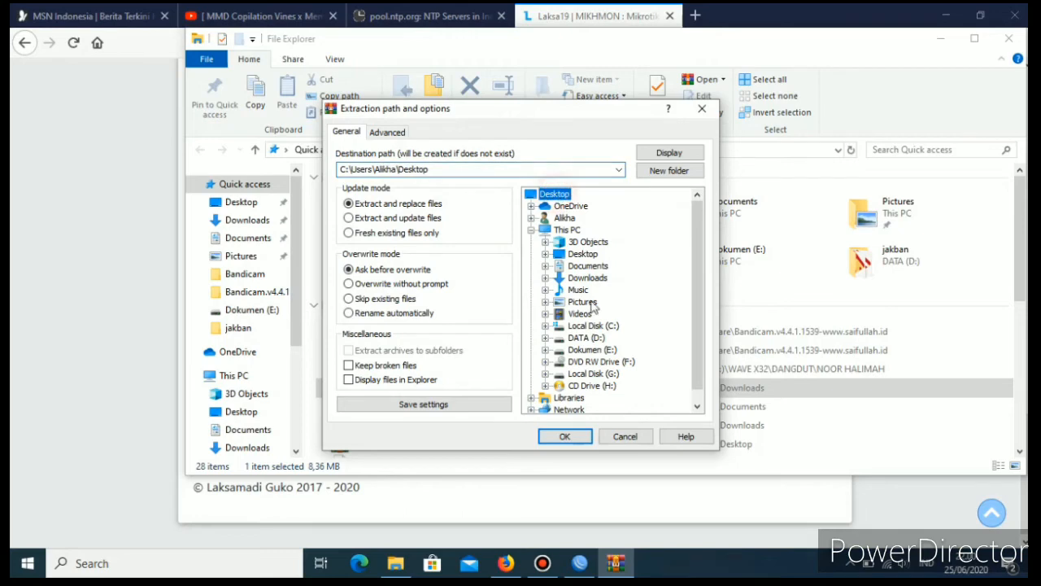
left_click(565, 437)
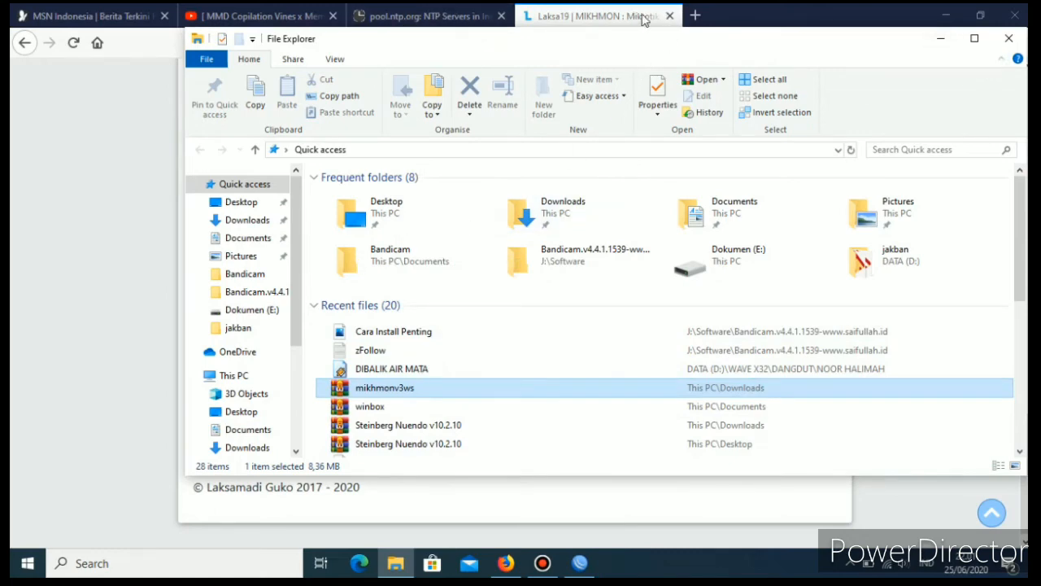
left_click(669, 15)
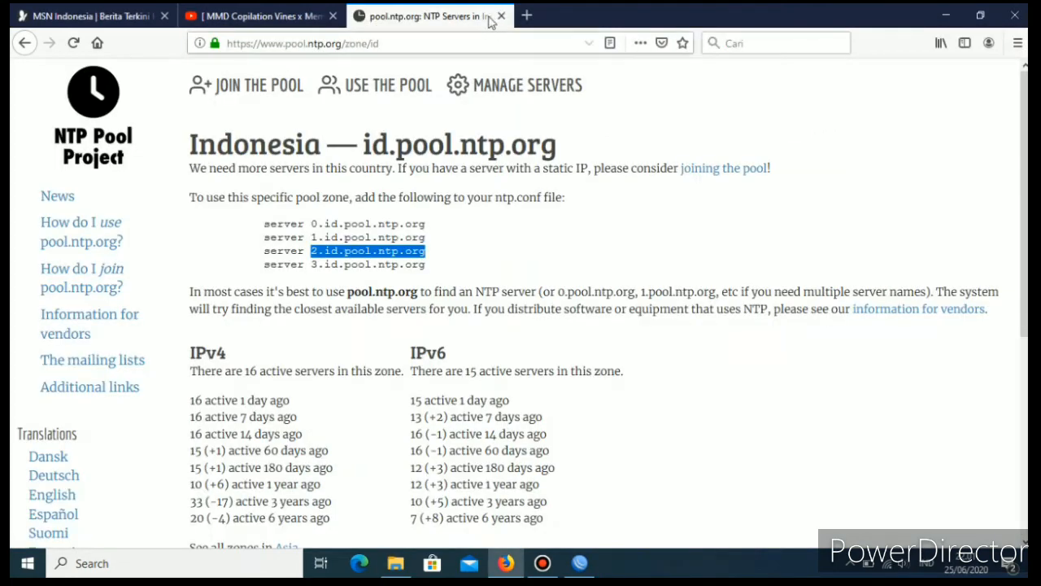
Close the NTP Pool and MSN browser tabs, minimize Firefox and close the File Explorer window to clear the desktop.
left_click(502, 16)
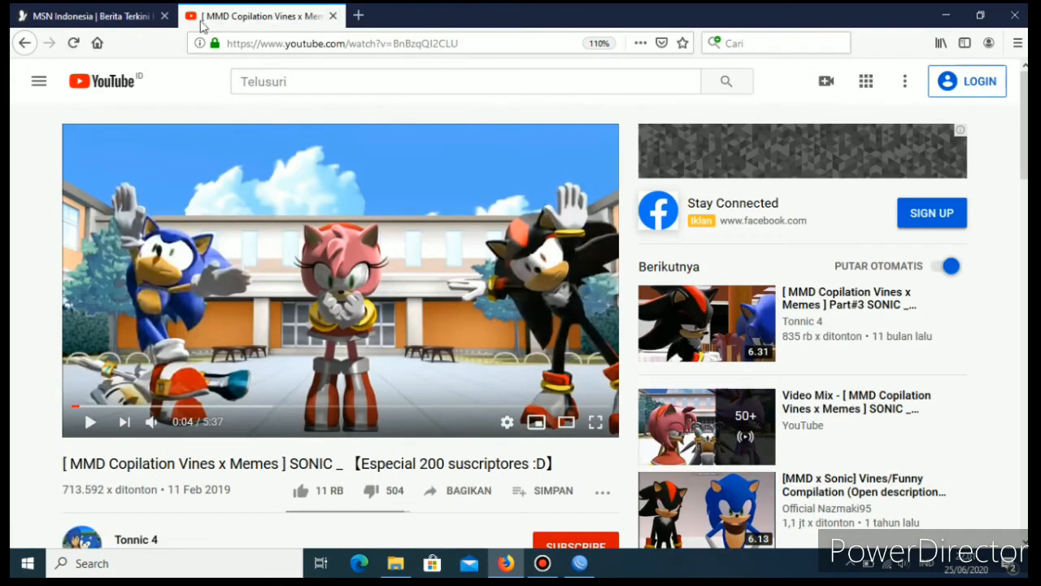
left_click(115, 18)
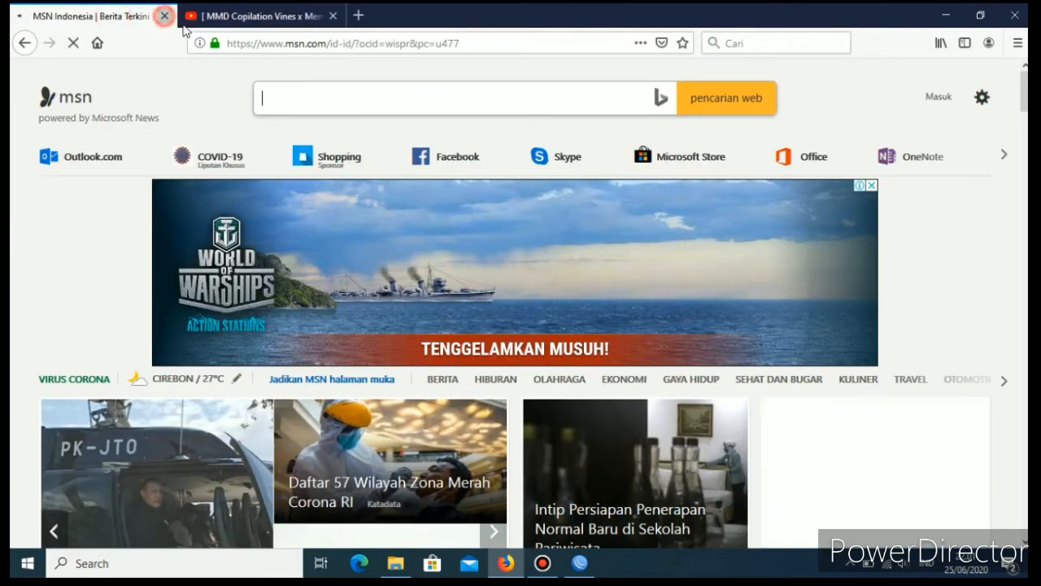
key("ctrl+w")
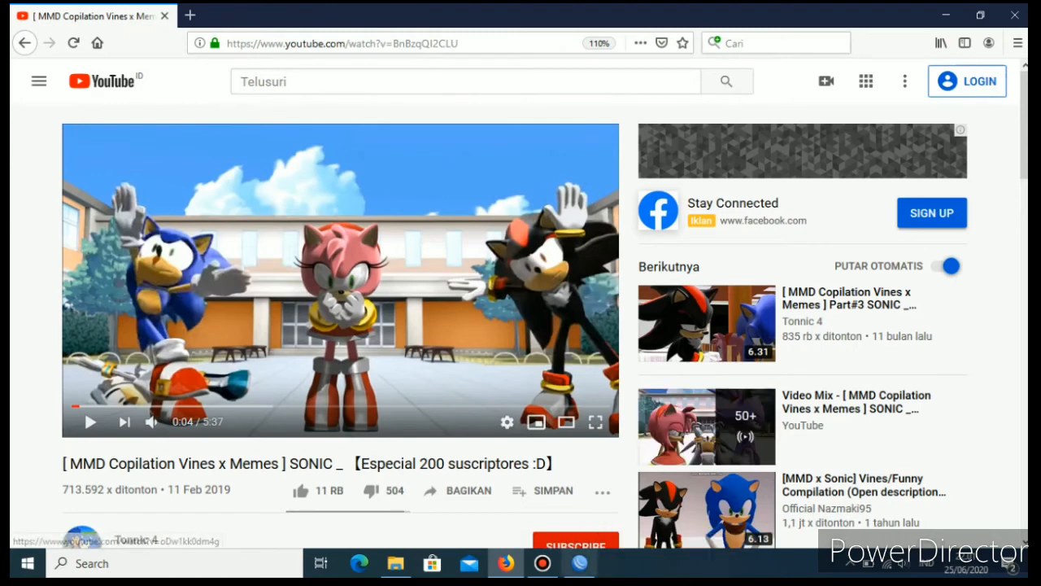
left_click(951, 22)
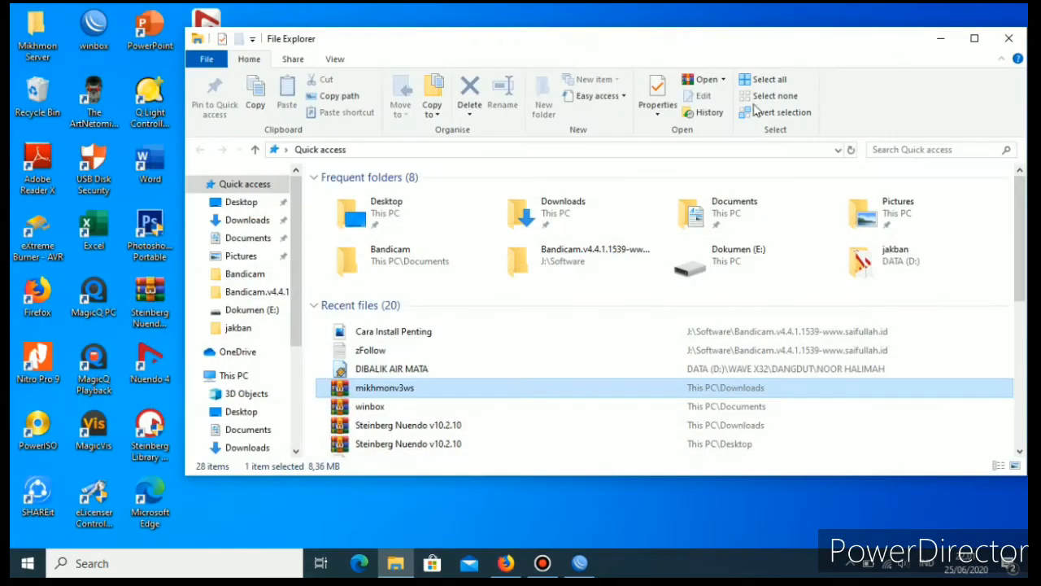
left_click(1010, 40)
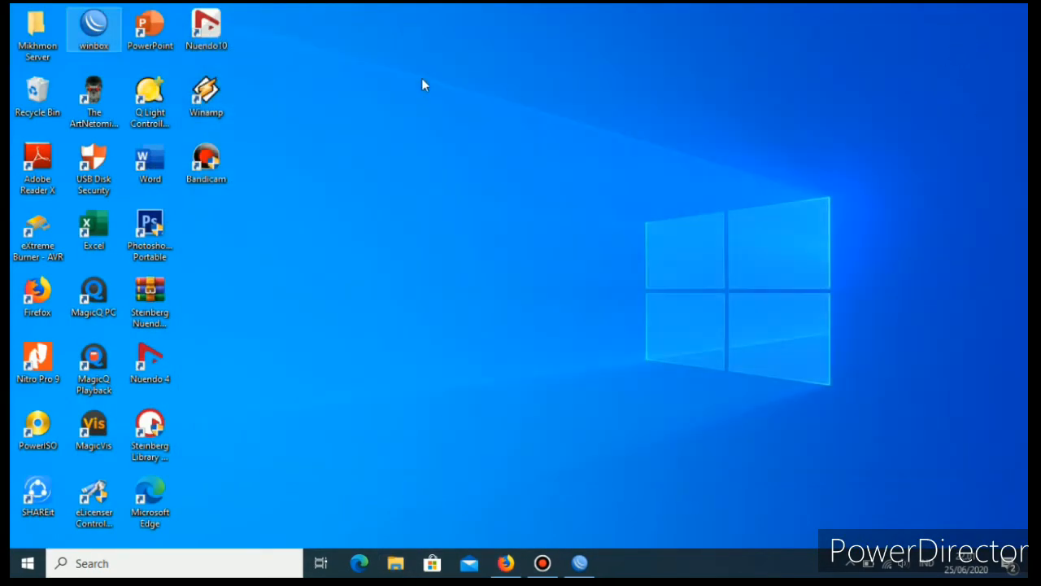
Open the Mikhmon Server folder on the desktop and run MikhmonServer as administrator.
double_click(38, 47)
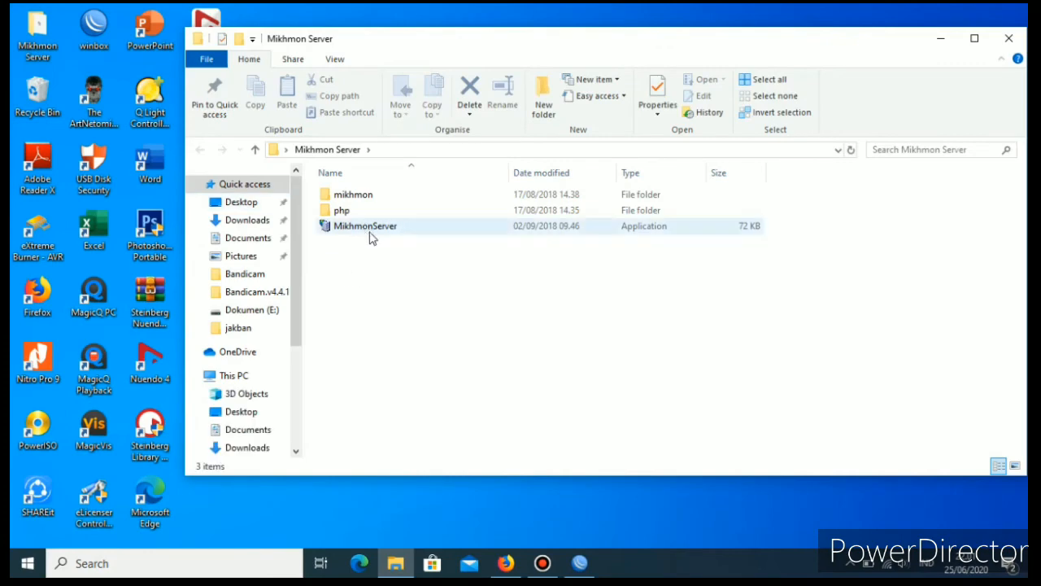
double_click(366, 226)
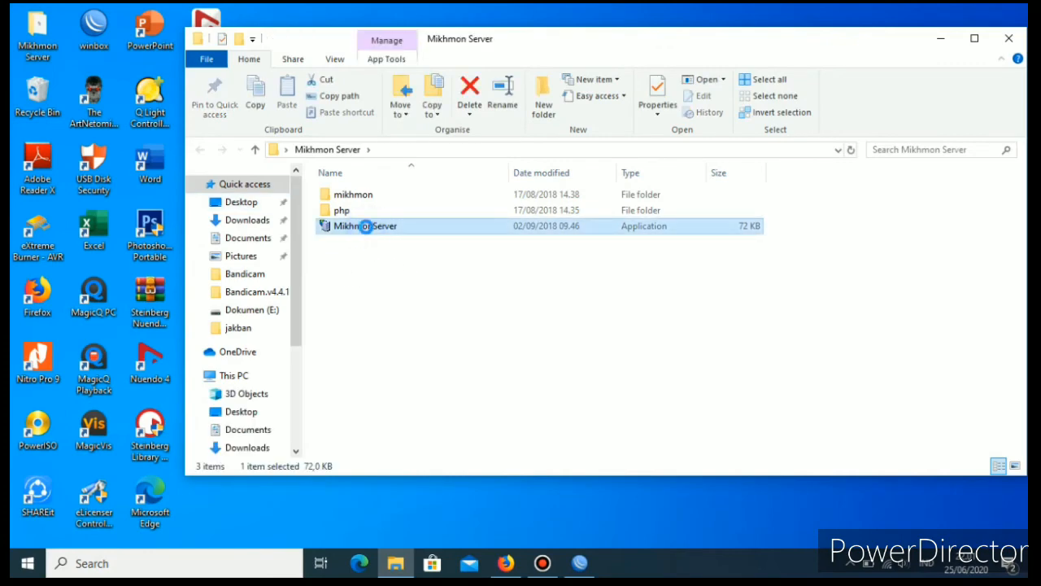
right_click(366, 226)
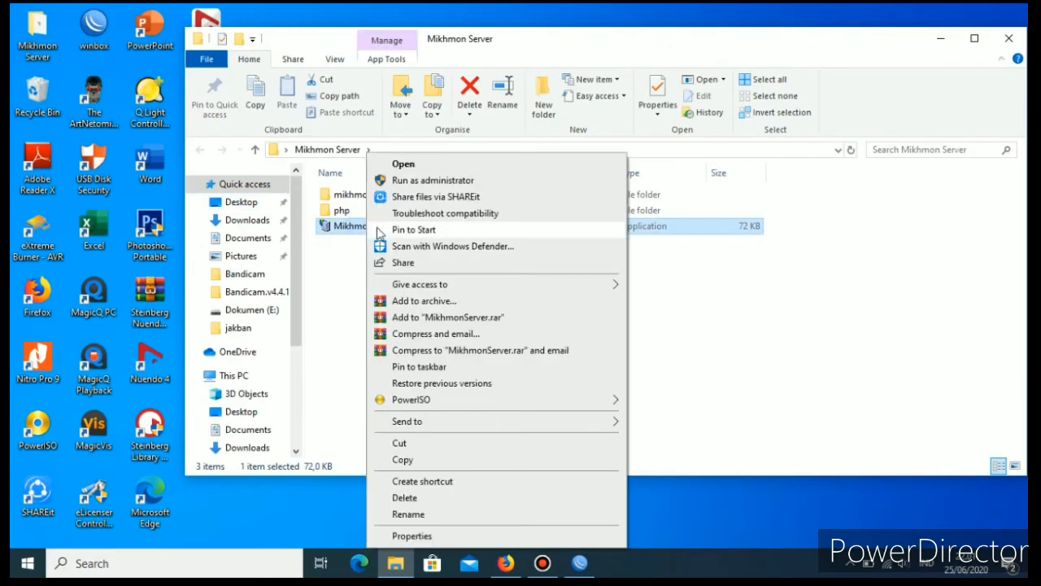
left_click(415, 179)
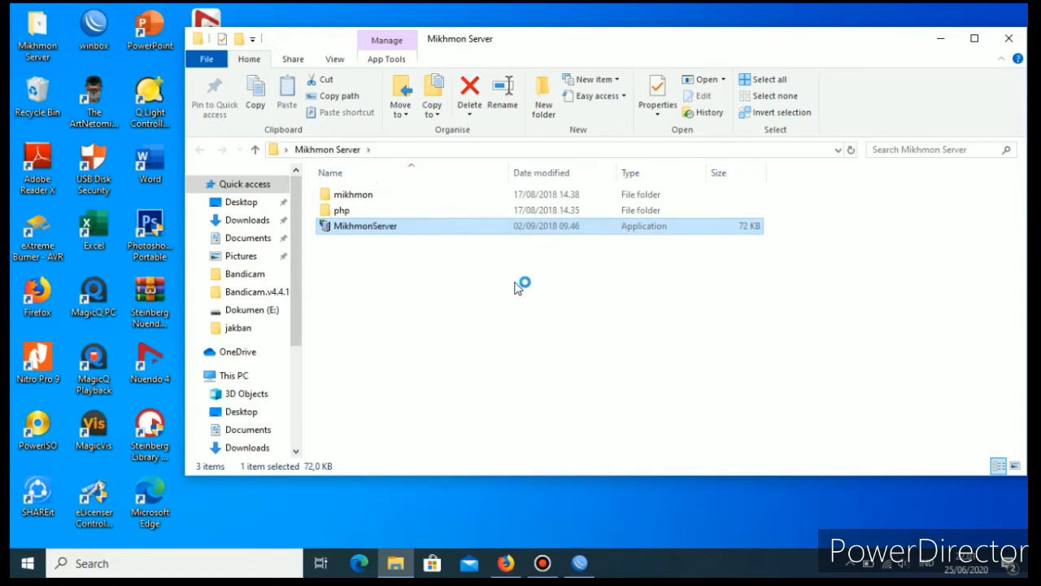
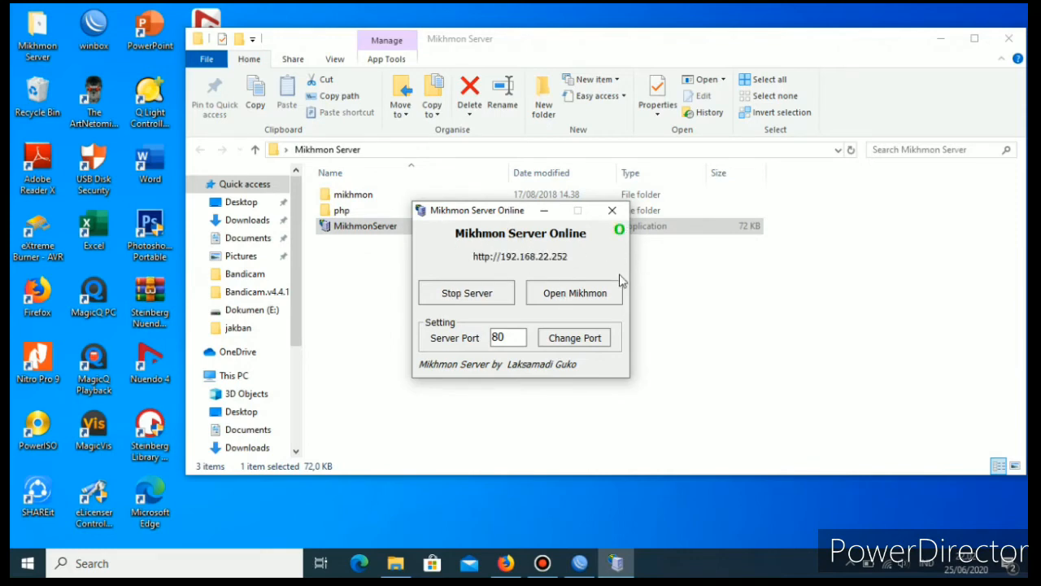
Open Mikhmon from the server window, log in as mikhmon with the account password, and decline saving the login in Firefox.
left_click(558, 298)
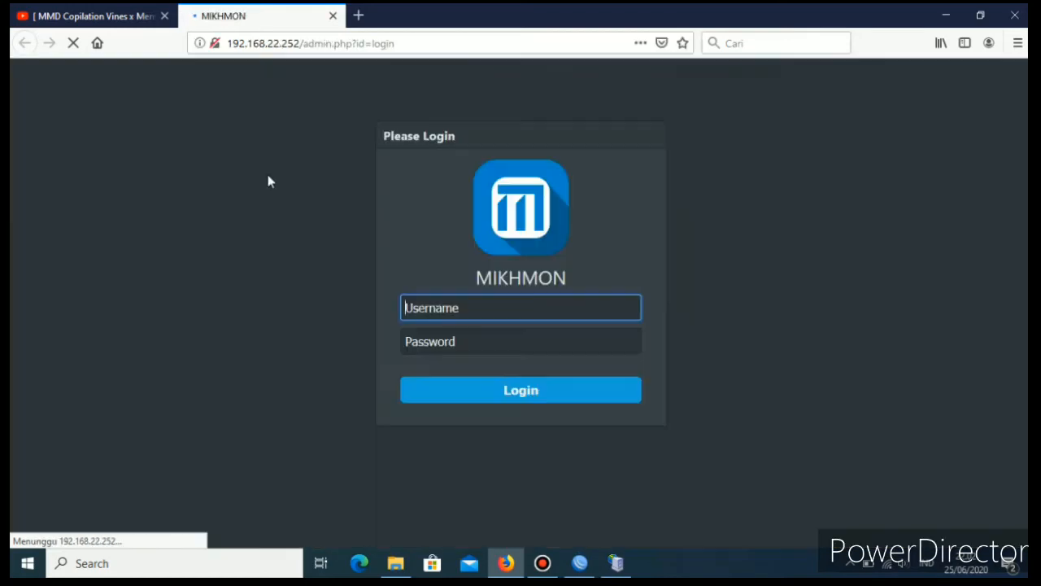
left_click(445, 318)
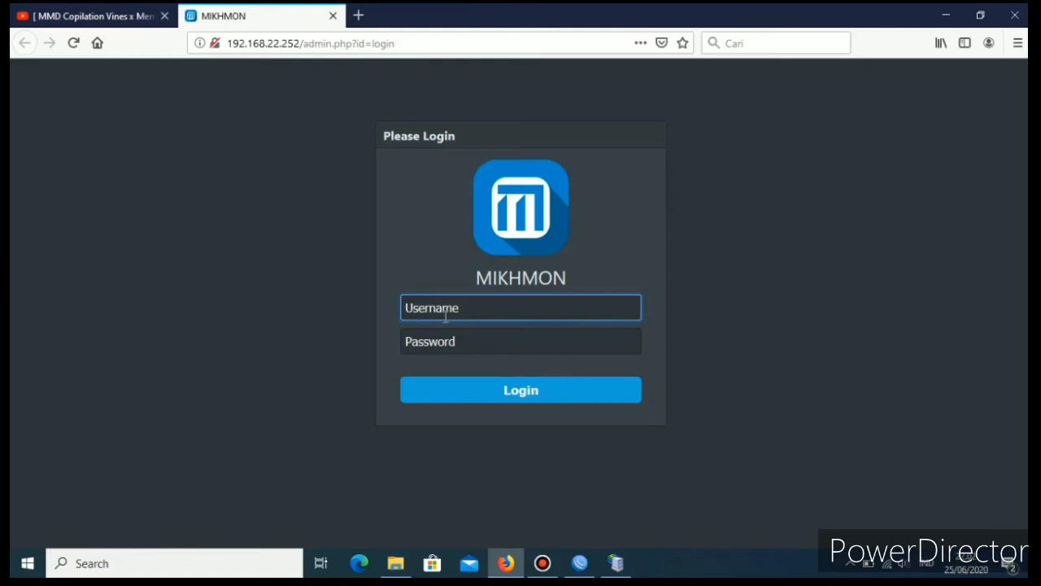
type("mikhmon")
left_click(449, 340)
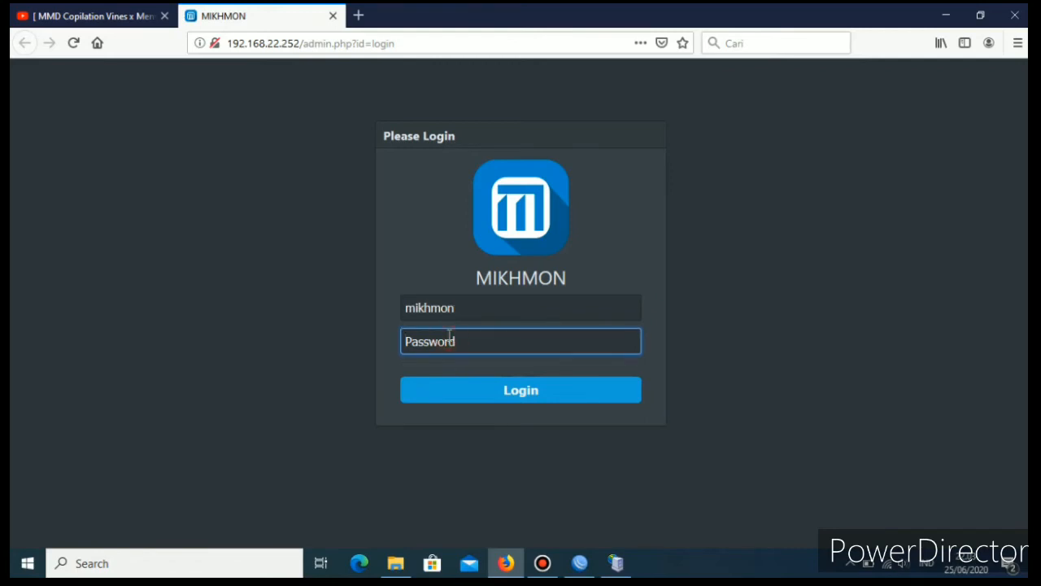
left_click(525, 392)
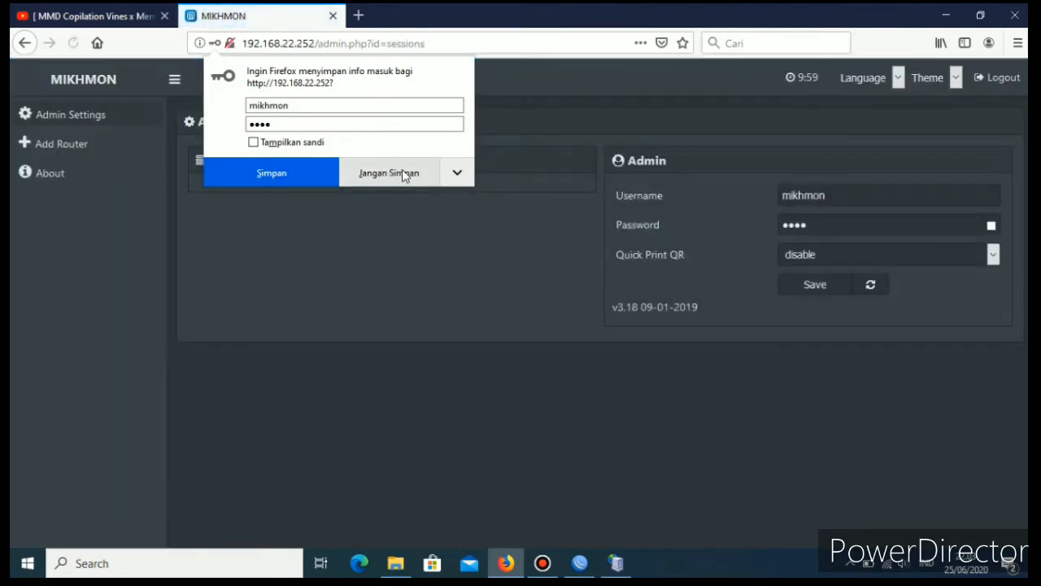
left_click(404, 174)
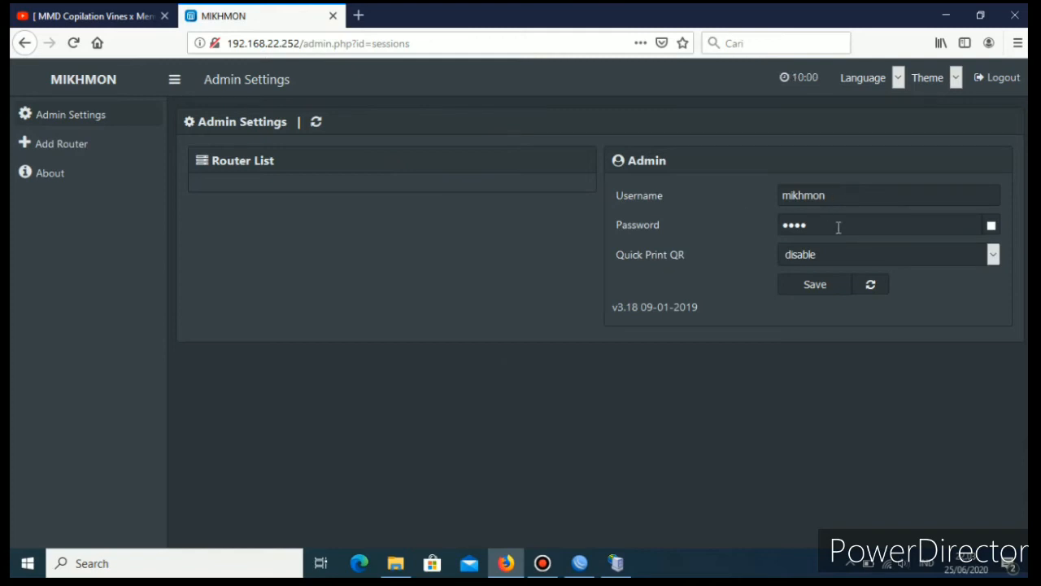
Change the Mikhmon admin username to anp and enter a new admin password.
left_click_drag(849, 201, 747, 200)
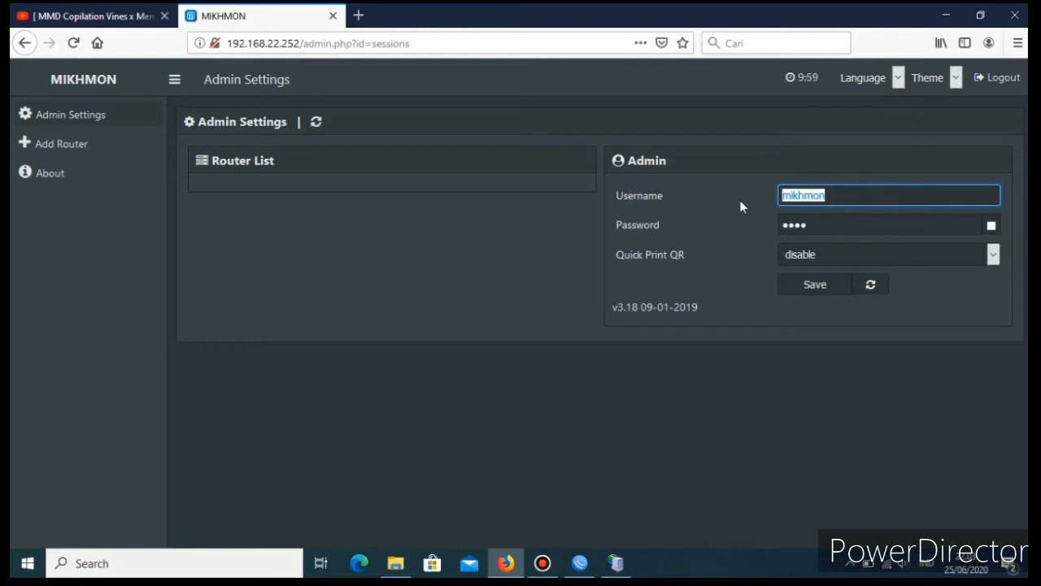
type("anp")
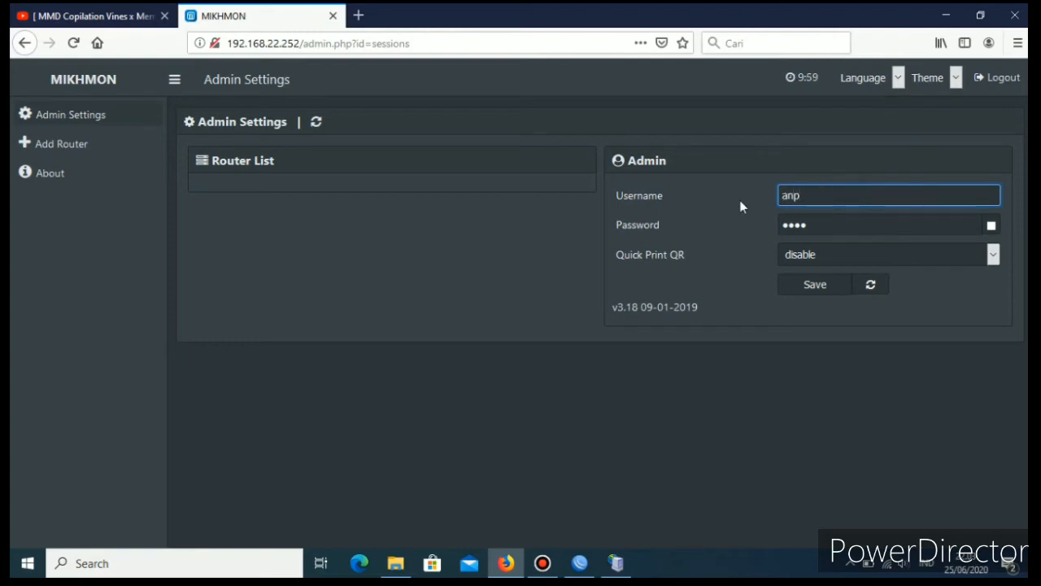
left_click_drag(815, 229, 774, 234)
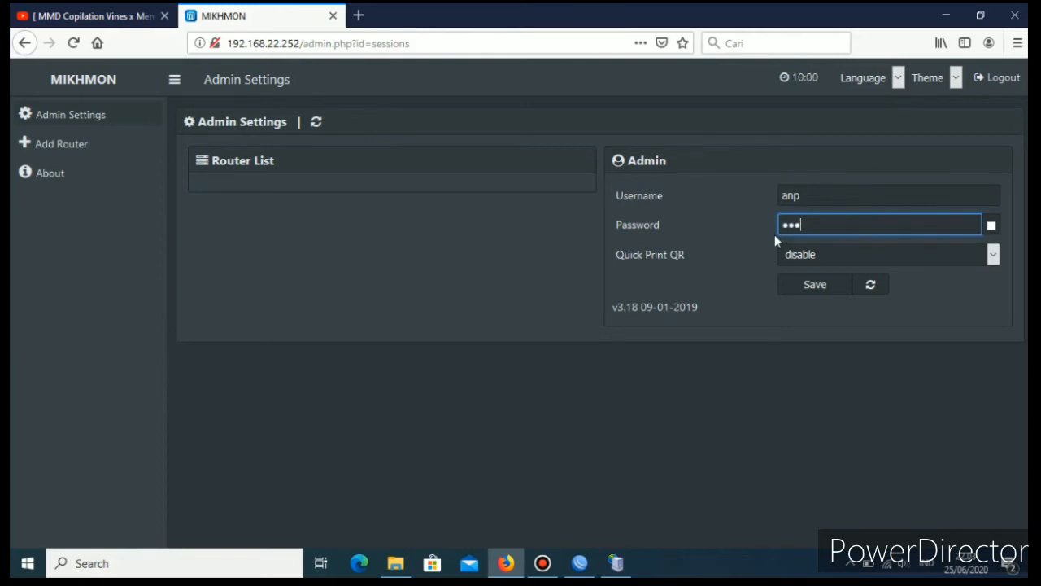
key("BackSpace")
key("BackSpace")
key("BackSpace")
key("BackSpace")
key("BackSpace")
Enable Quick Print QR, save the admin settings, and decline storing the new login in Firefox.
left_click(993, 256)
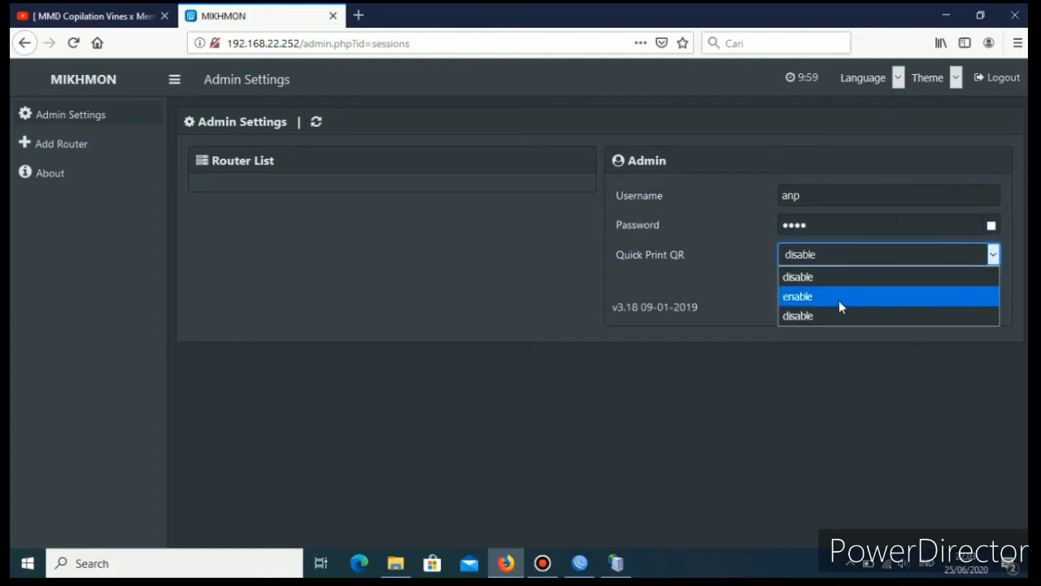
left_click(806, 298)
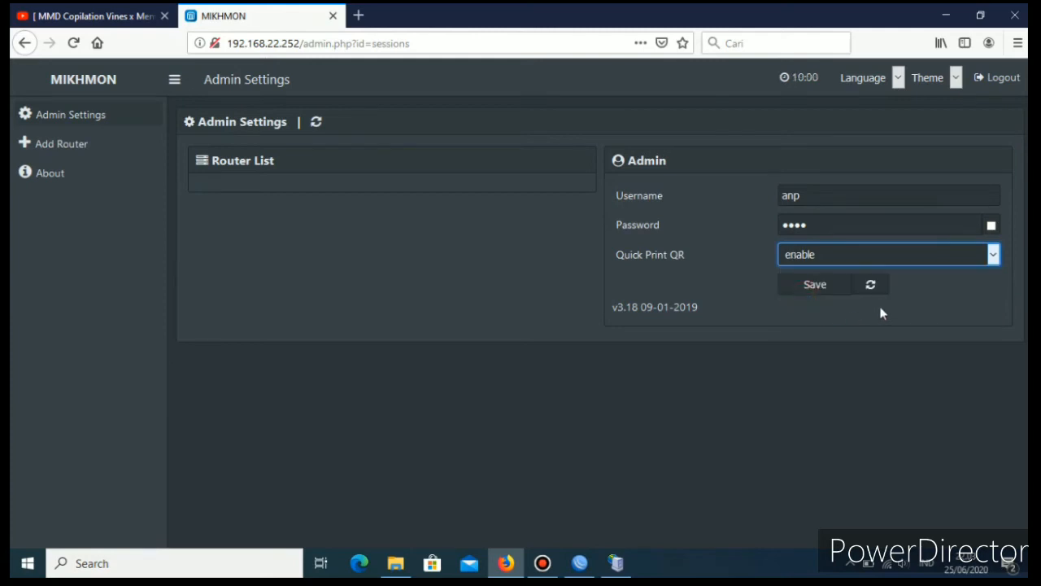
left_click(817, 287)
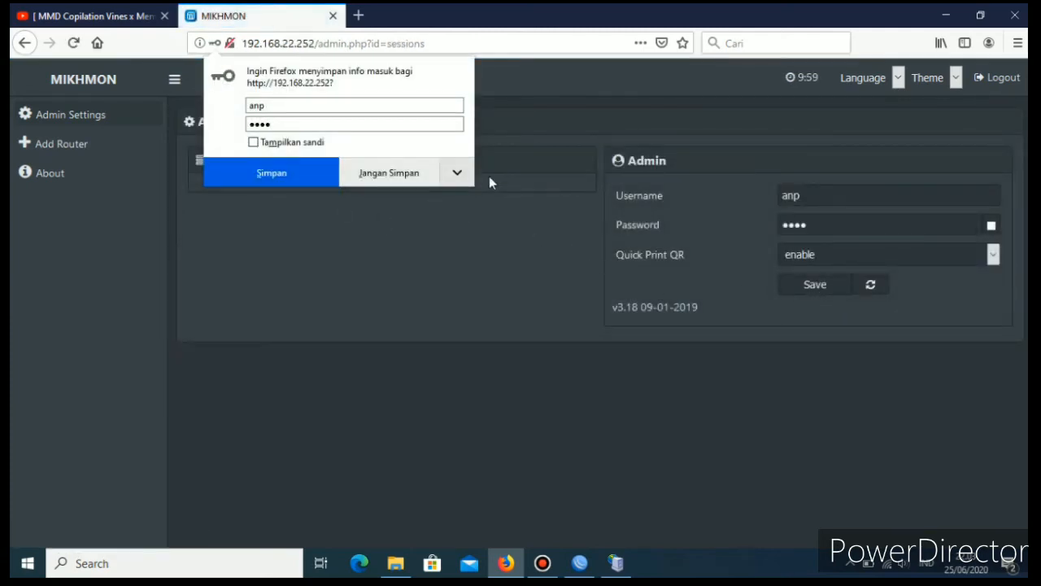
left_click(401, 177)
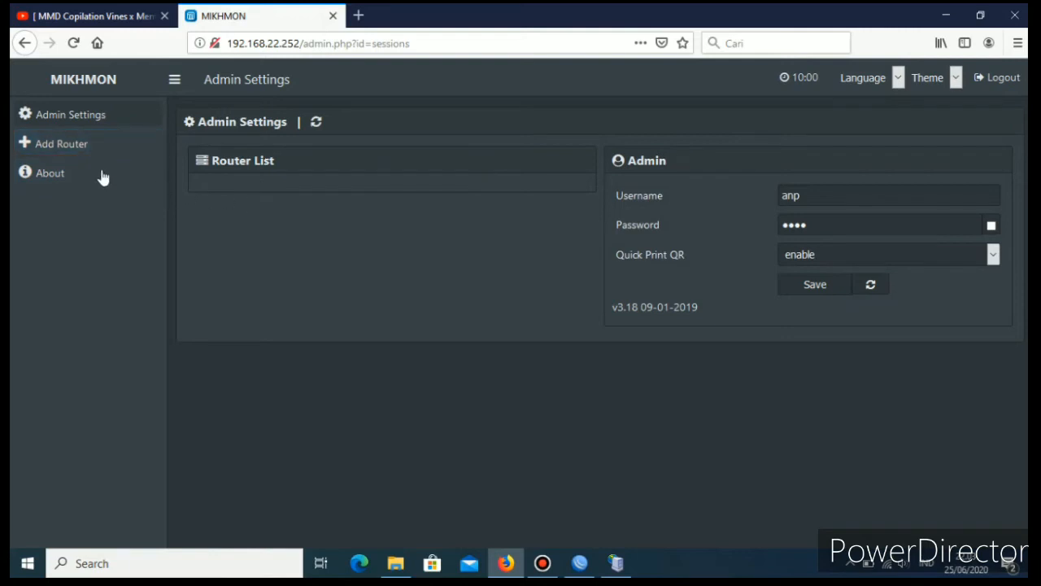
Add a new router, decline saving the login, and set the session name to ANP.
left_click(60, 151)
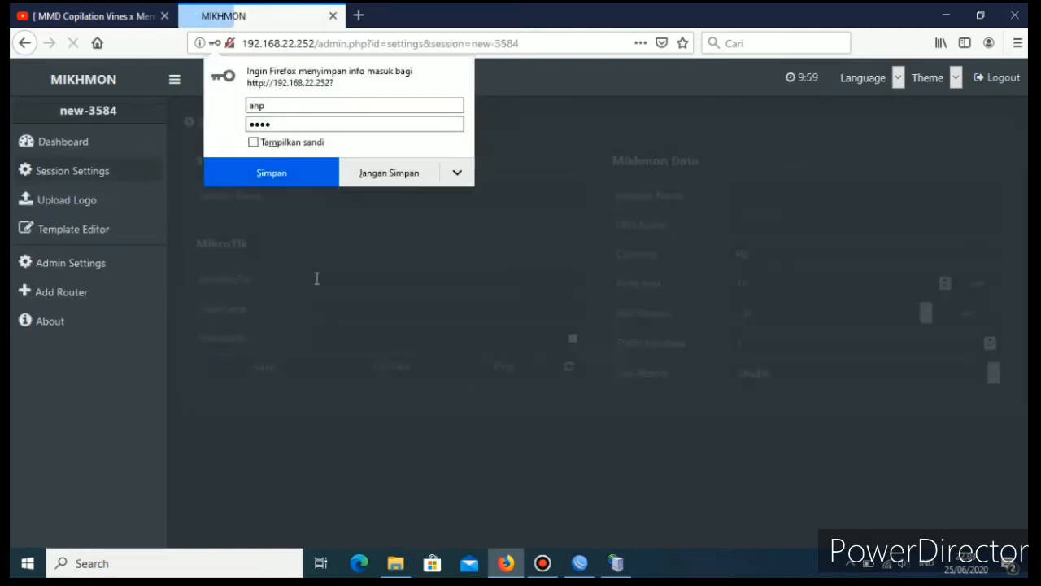
left_click(399, 177)
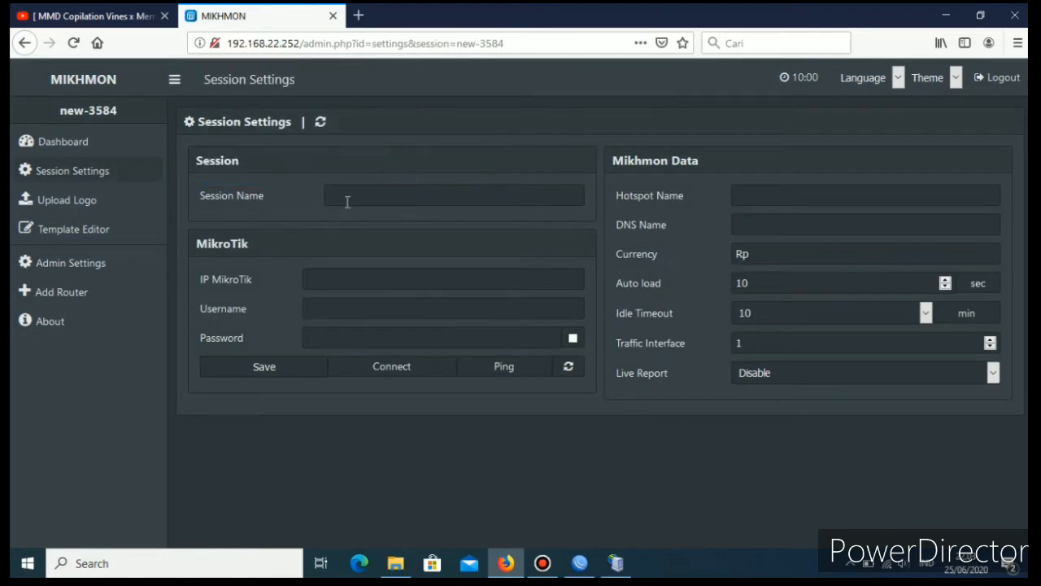
left_click(346, 202)
type("an")
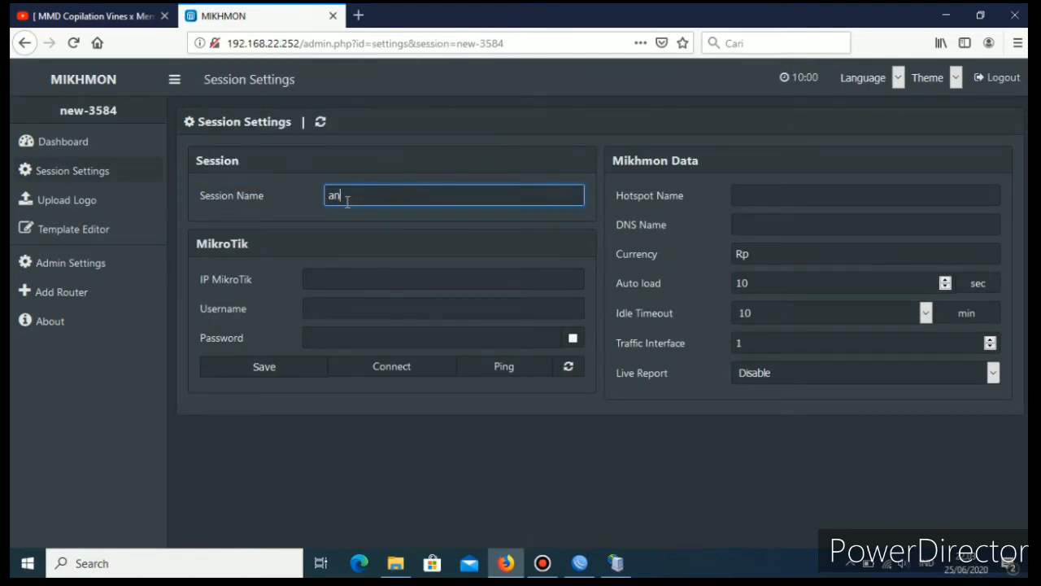
key("BackSpace")
type("ANP")
Set the session's MikroTik IP address to 192.168.22.1.
left_click(314, 282)
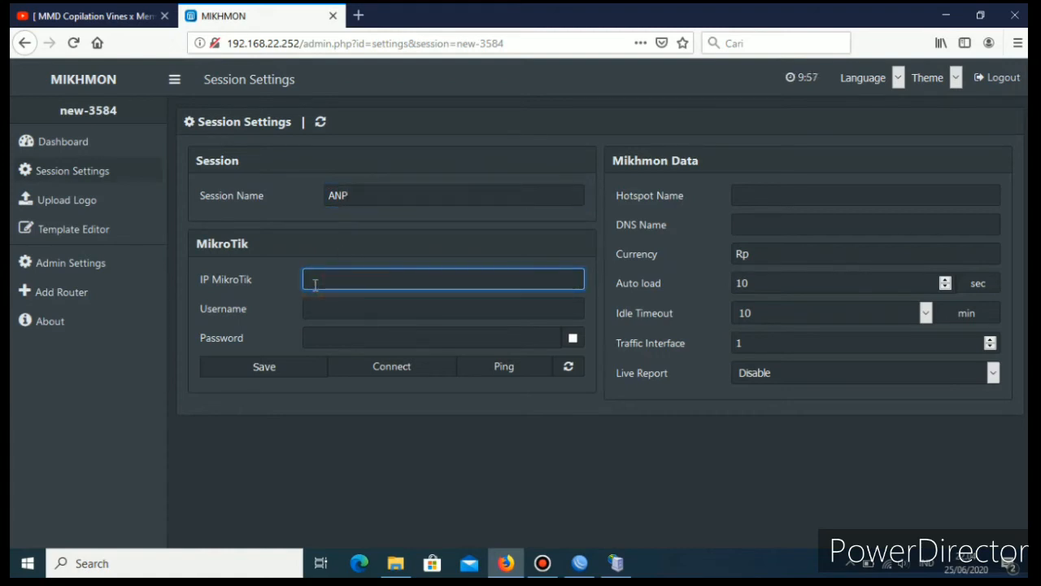
type("192.1")
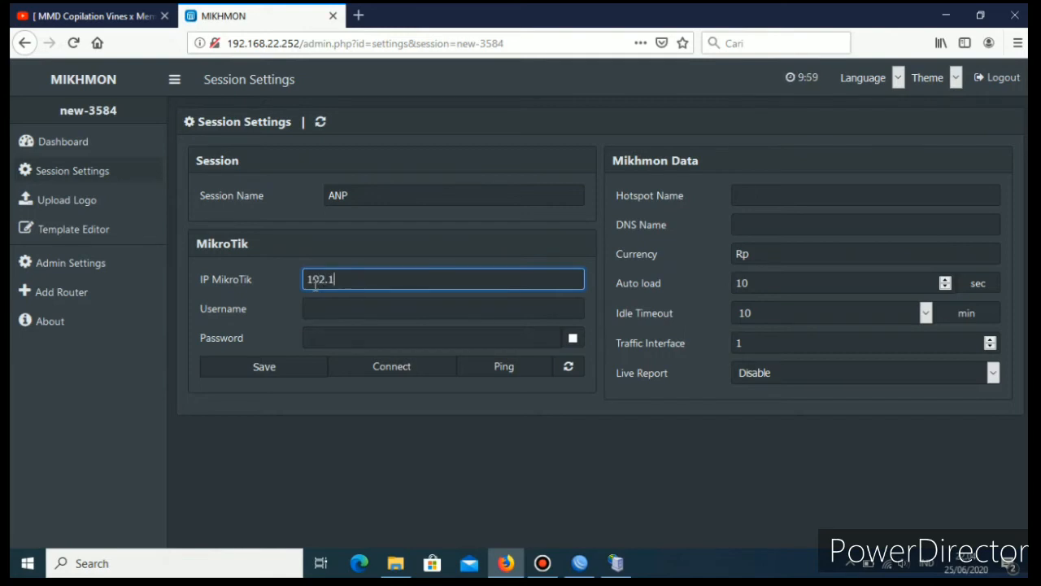
type("68.2")
type("2")
type(".")
type(".1")
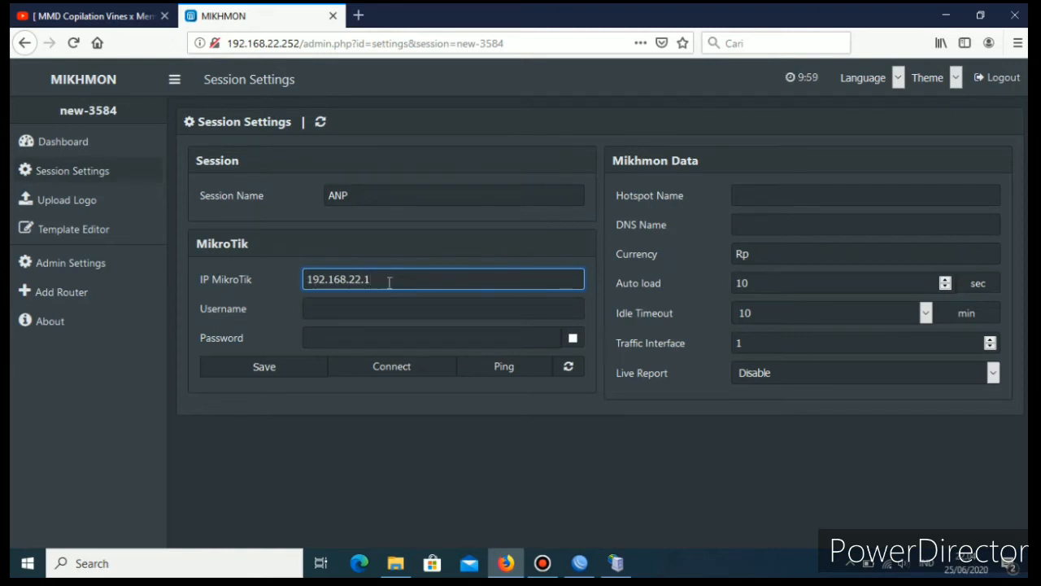
Set the MikroTik username to admin and enter the router's password.
left_click(349, 312)
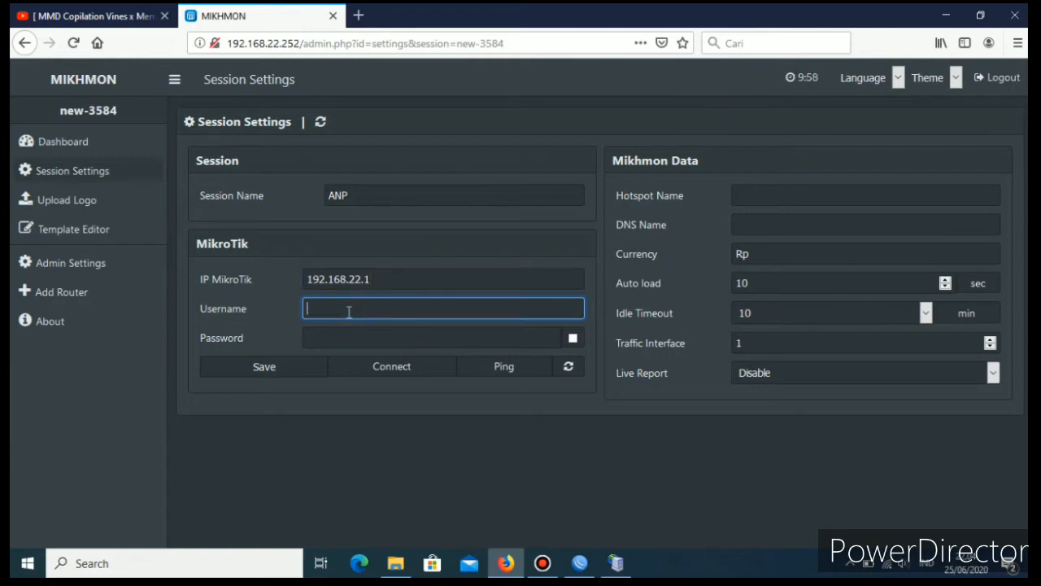
type("admin")
left_click(356, 333)
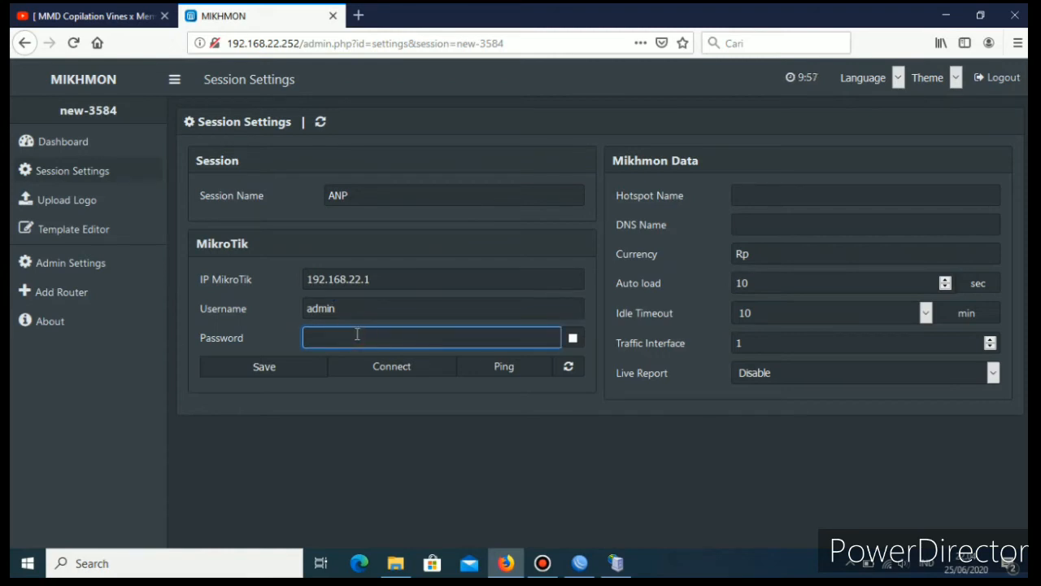
Check the name of the connected Wi-Fi network and set the hotspot name to ANP Hotspot.
left_click(890, 565)
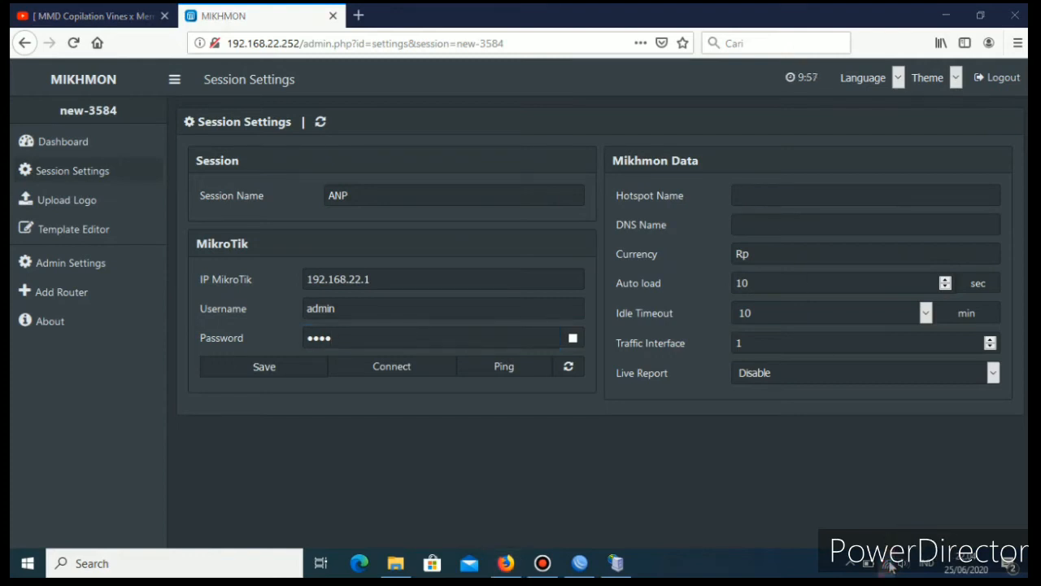
left_click(891, 566)
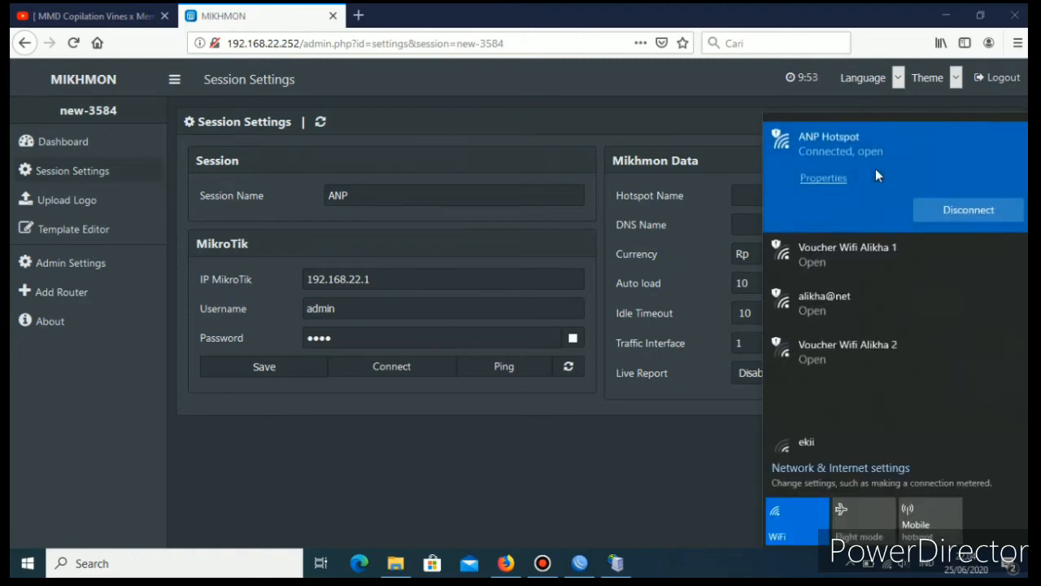
left_click(702, 453)
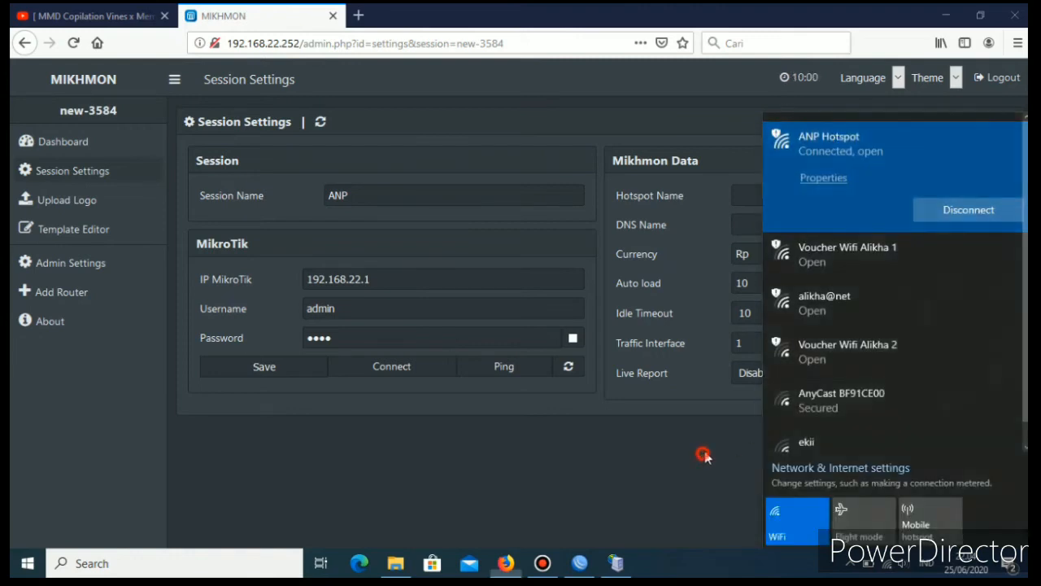
left_click(766, 195)
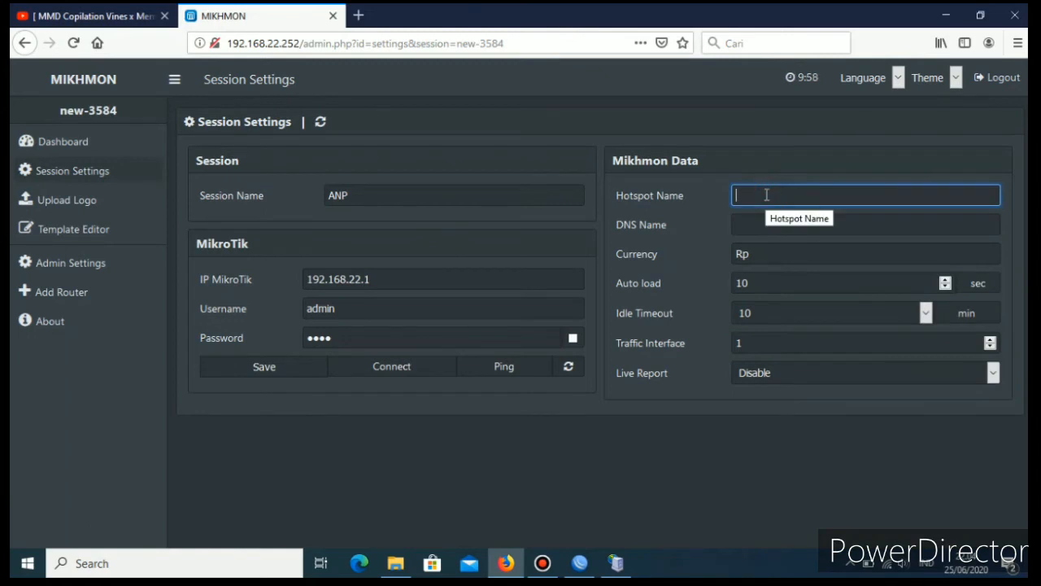
type("ANP Hotspot")
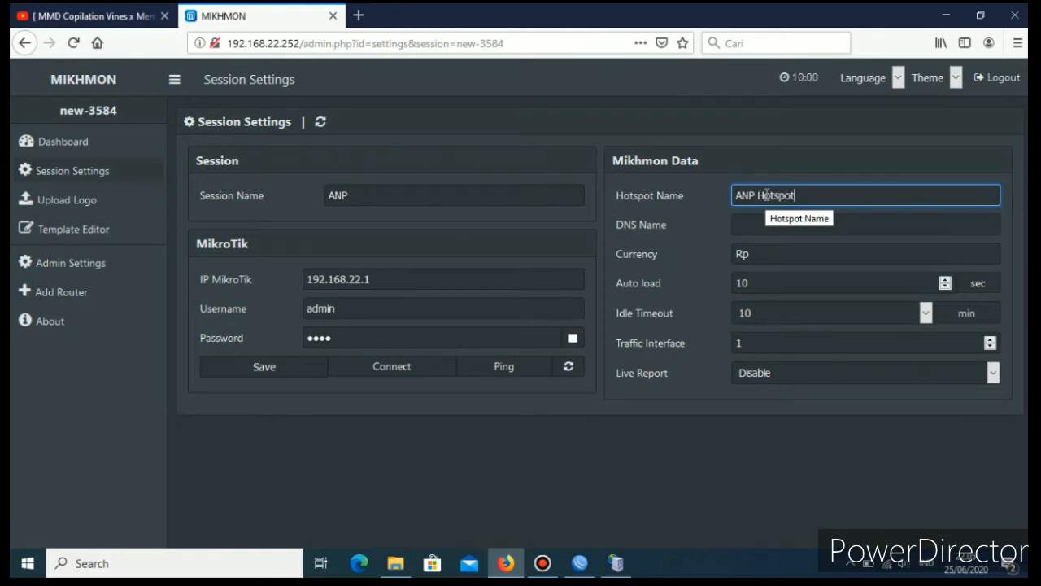
Set the DNS name in the Mikhmon data to anp.net.
left_click(809, 228)
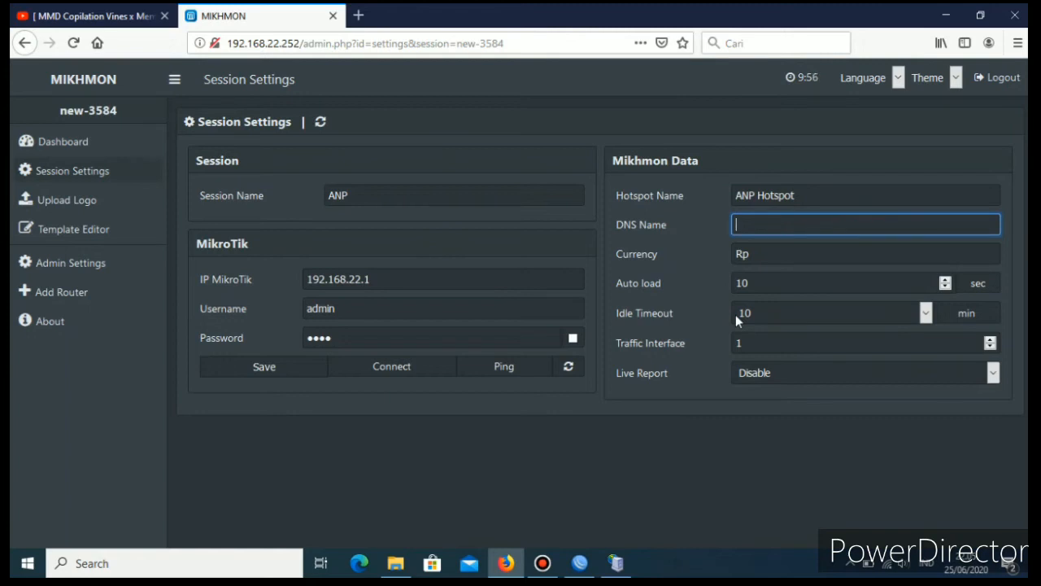
type("anp.net")
Switch to WinBox and check the DNS name in the hotspot server profile hsprof1, closing the profile without changes.
left_click(579, 562)
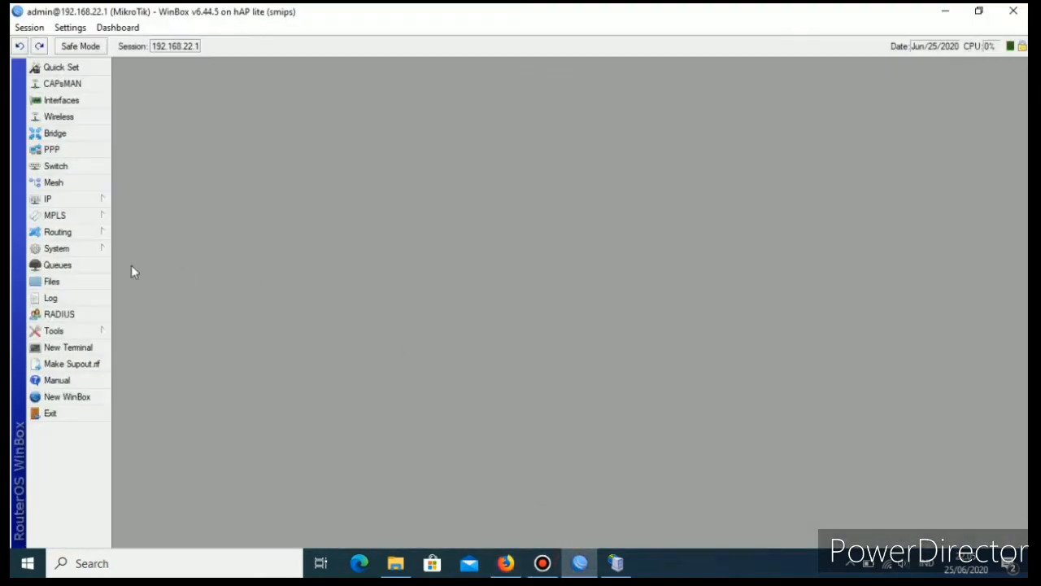
left_click(49, 199)
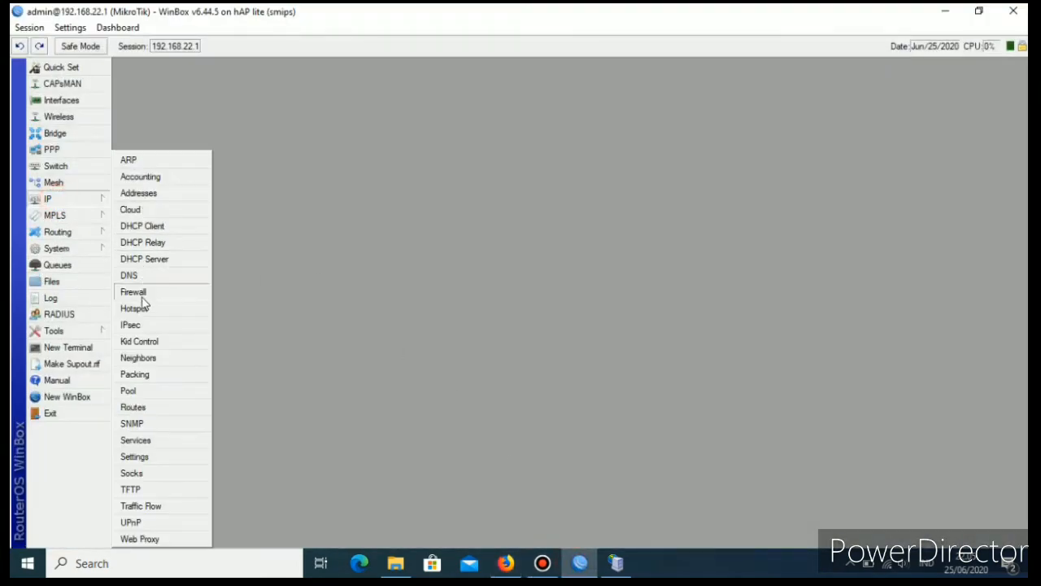
left_click(174, 309)
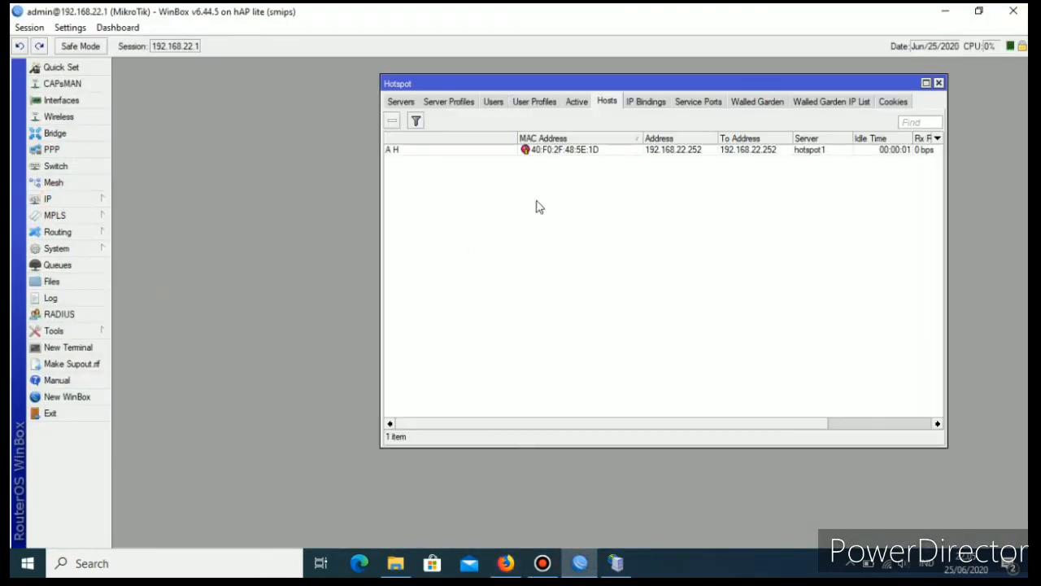
left_click(431, 102)
left_click(399, 101)
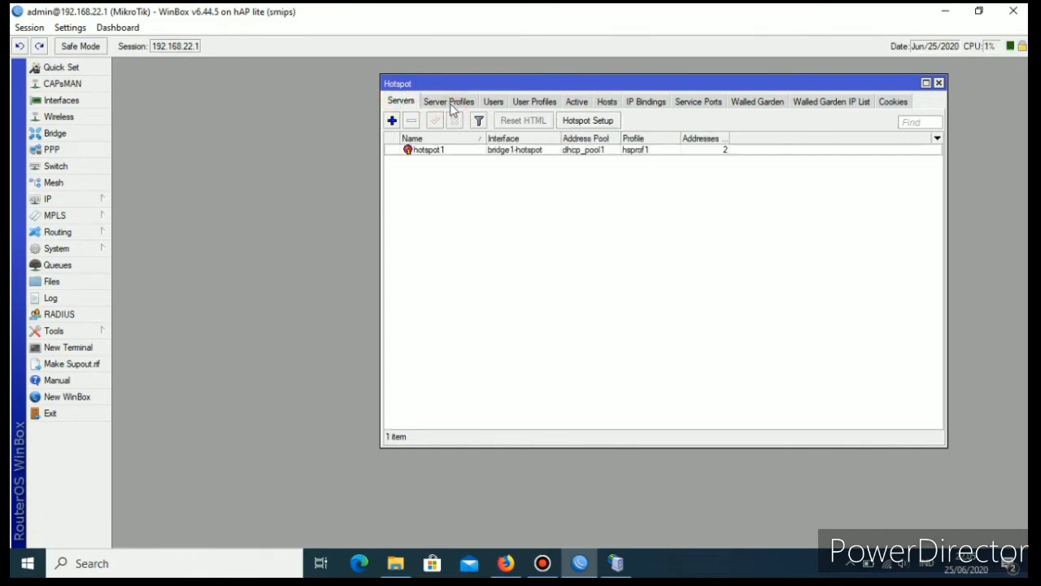
left_click(450, 102)
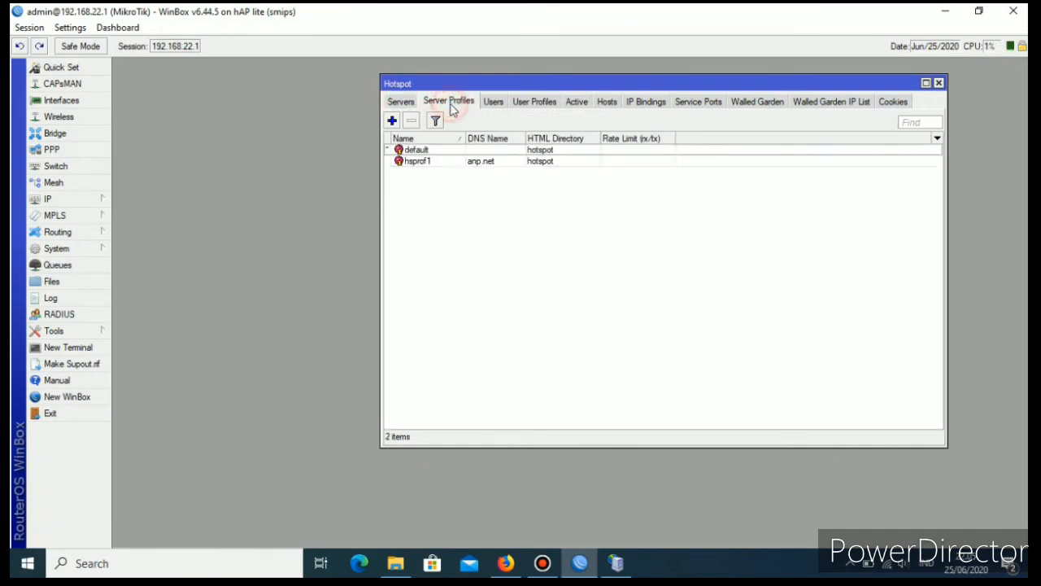
double_click(489, 166)
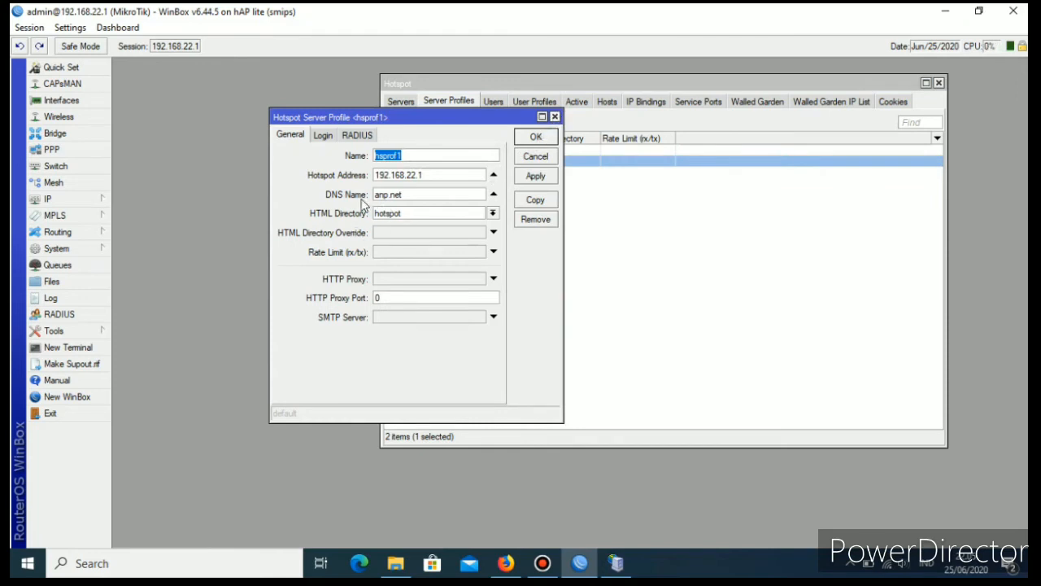
left_click(555, 116)
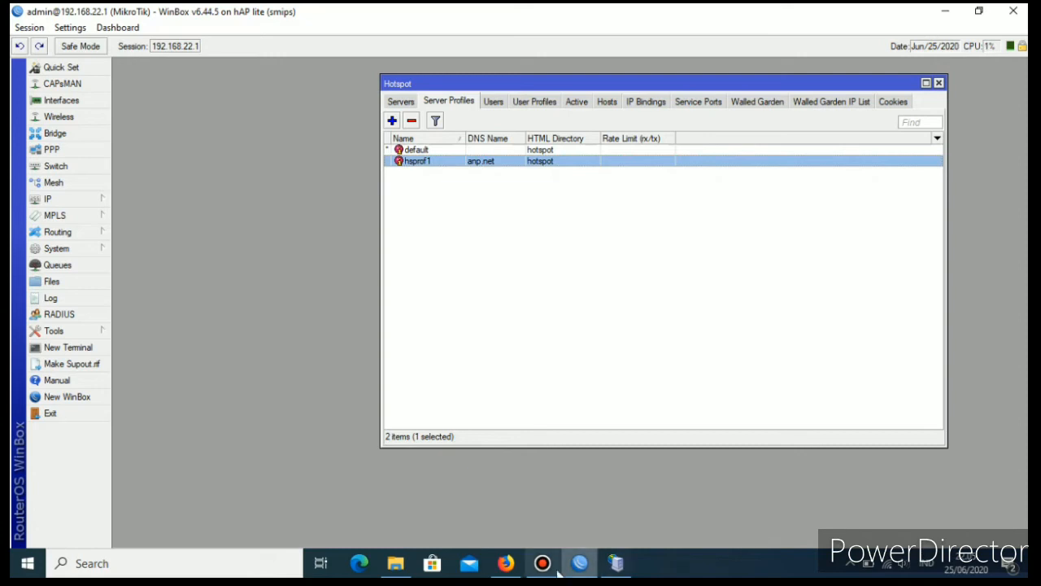
Switch back to Mikhmon in Firefox, enable the live report and save the session settings.
left_click(506, 563)
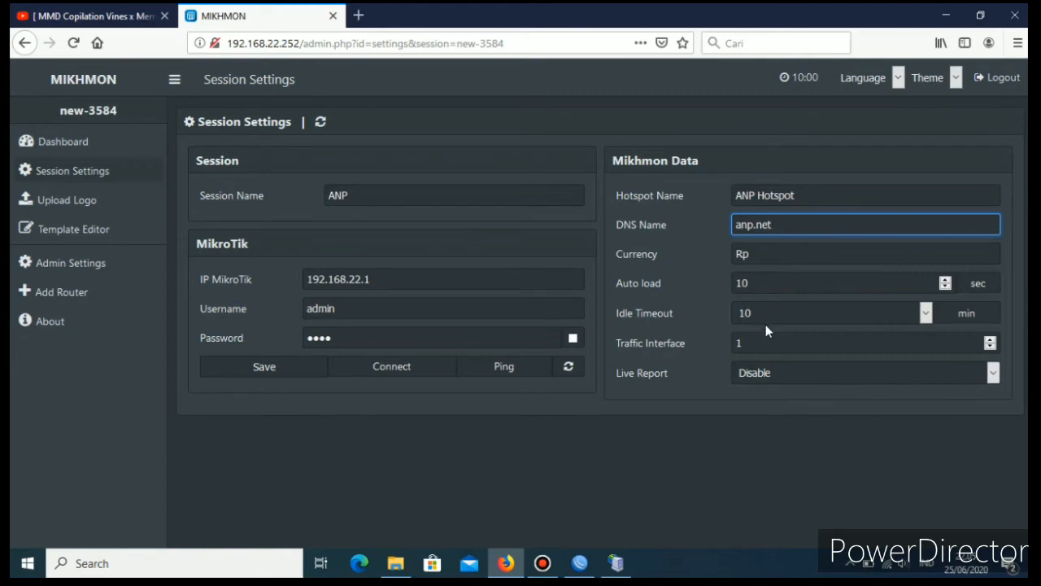
left_click(988, 374)
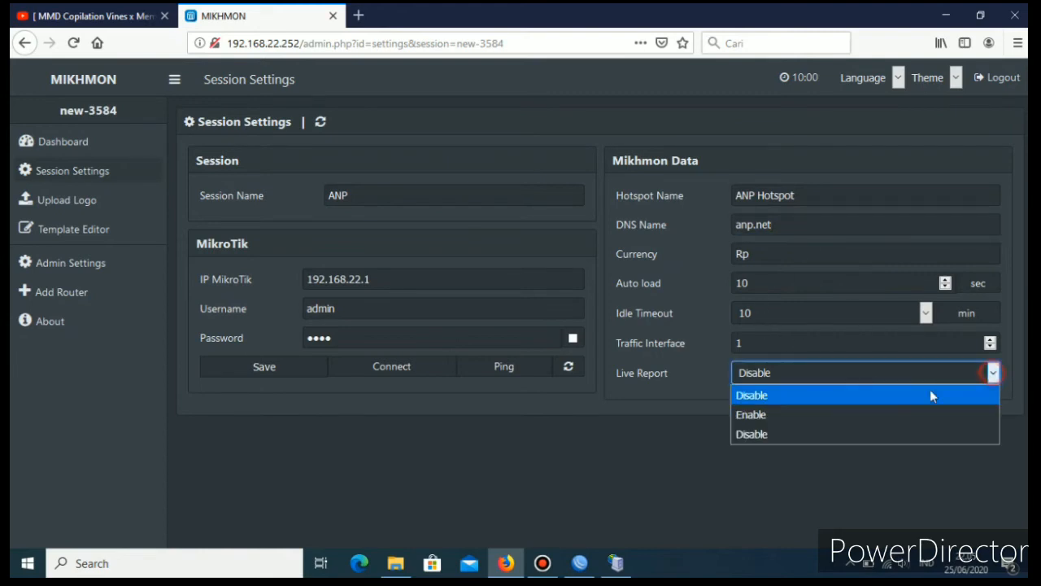
left_click(739, 415)
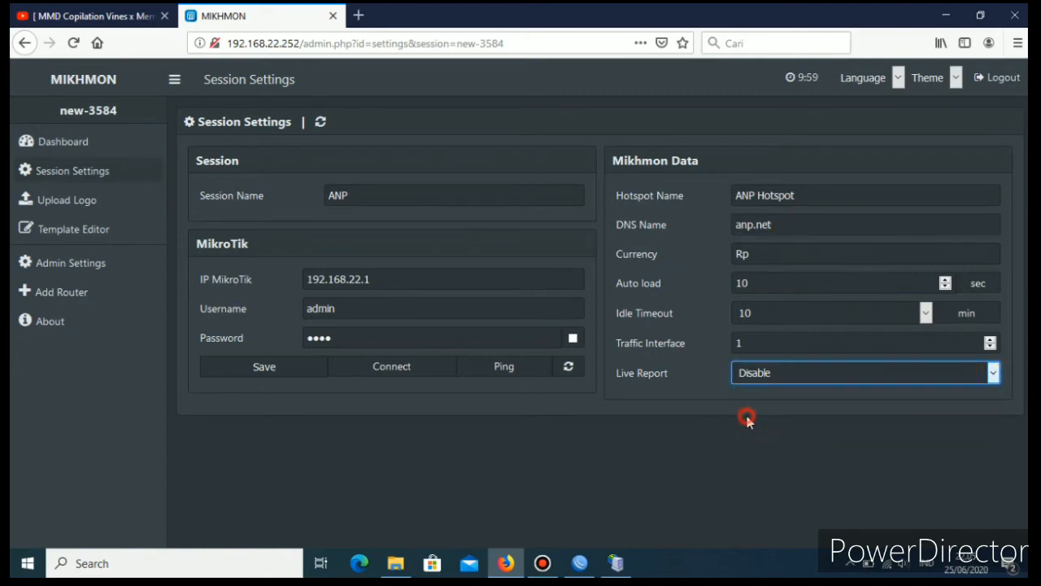
left_click(265, 368)
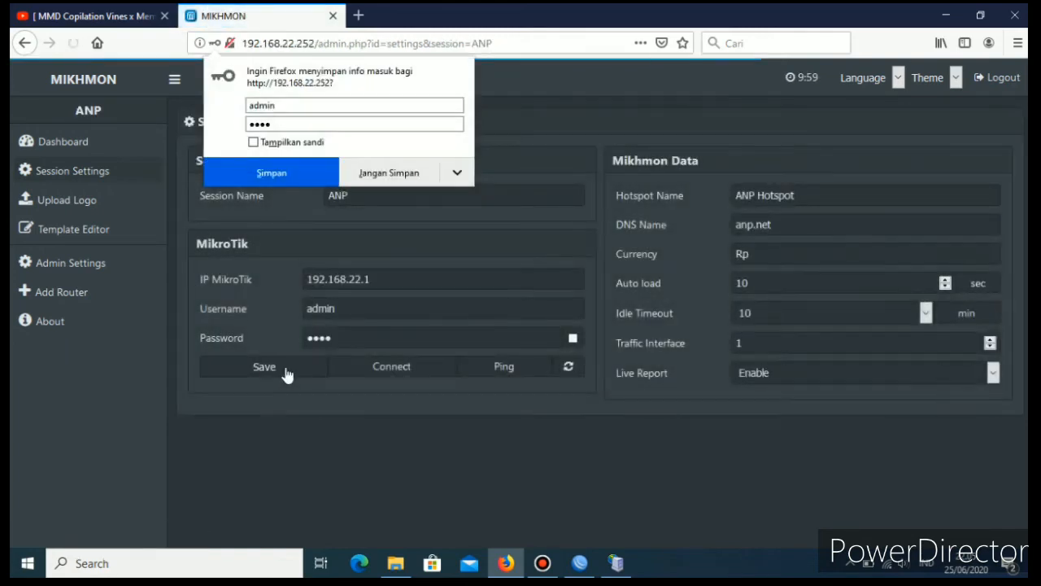
Ping the router at 192.168.22.1, connect to the ANP session and decline storing the login in the browser.
left_click(508, 371)
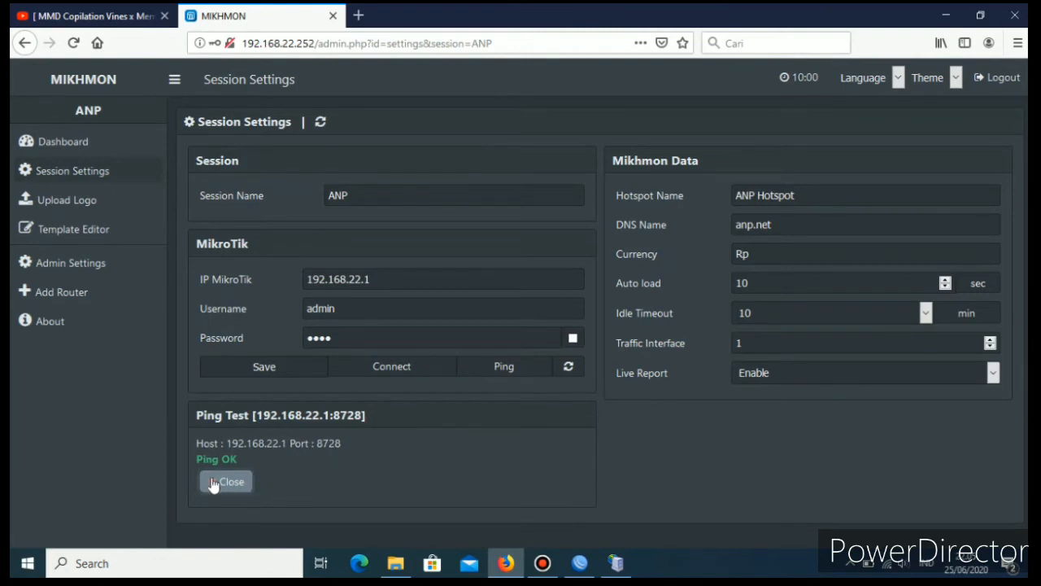
left_click(396, 371)
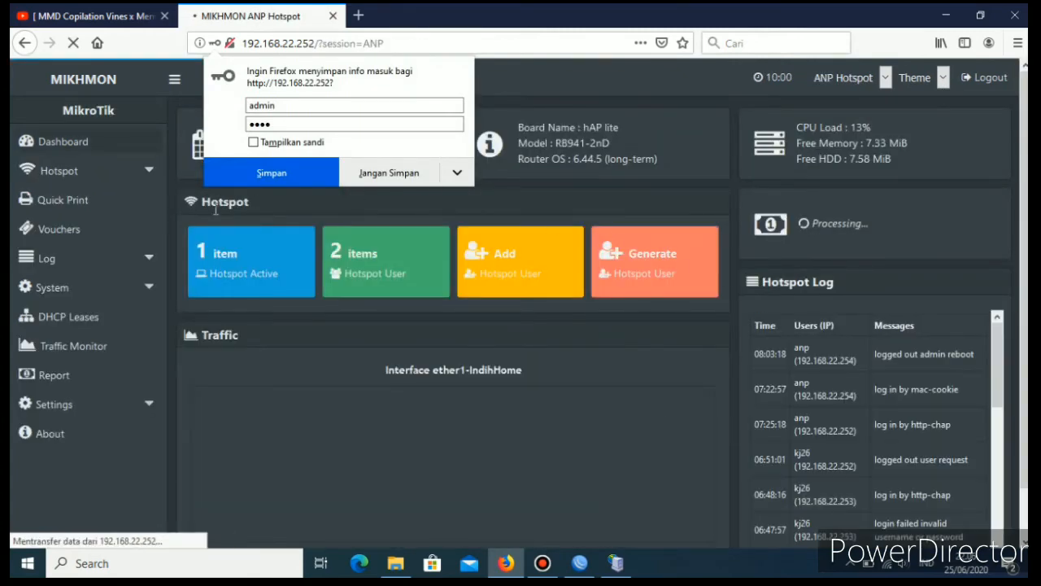
left_click(404, 179)
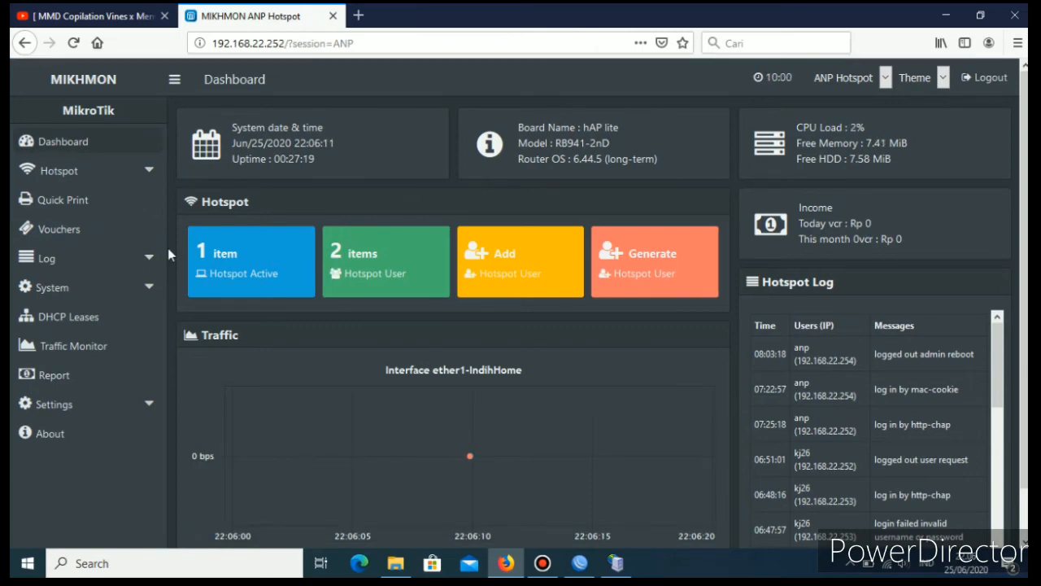
Start a new hotspot user profile and name it Perjam.
left_click(147, 171)
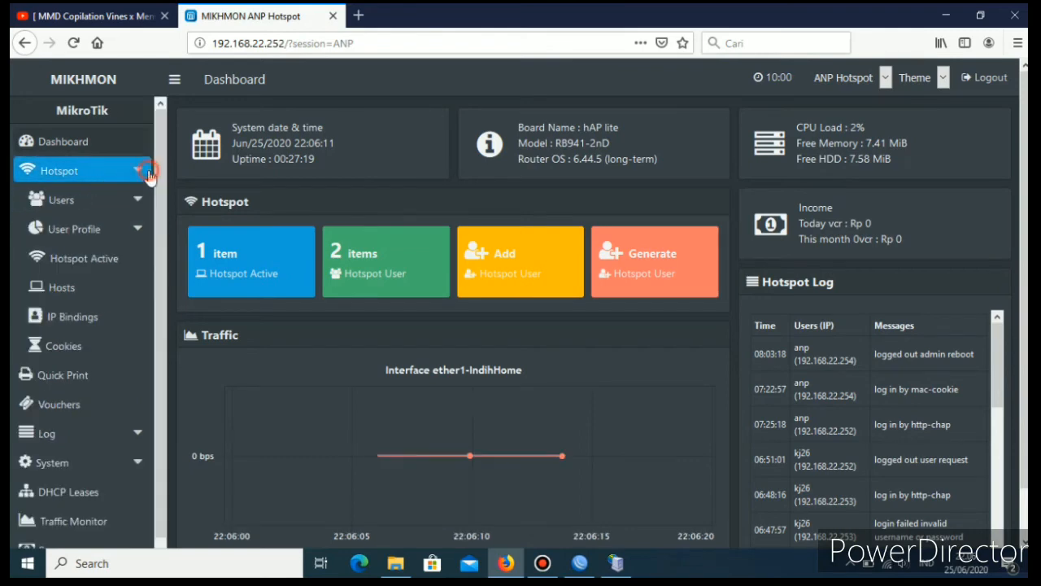
left_click(114, 260)
left_click(114, 234)
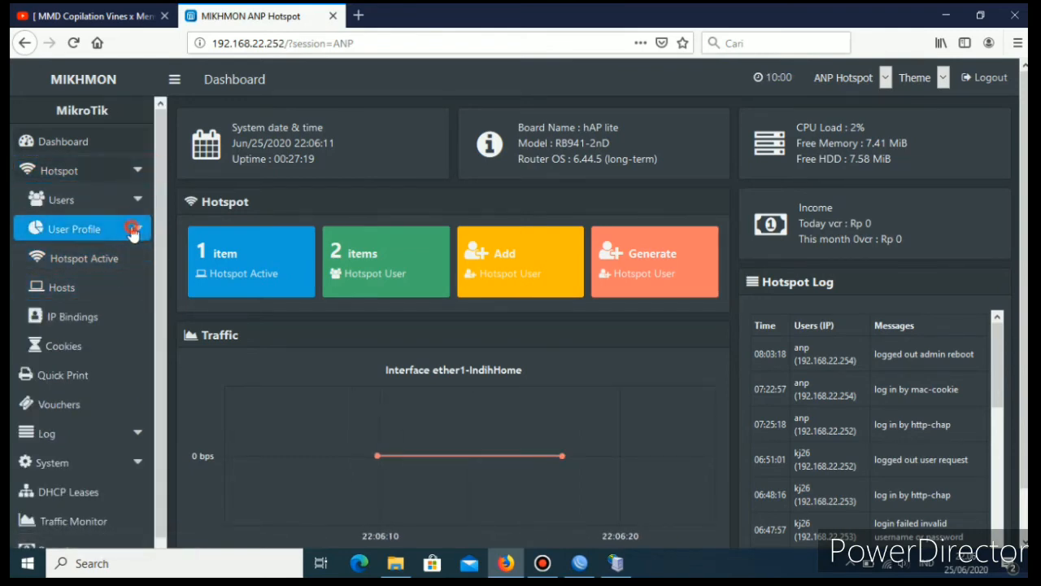
left_click(114, 288)
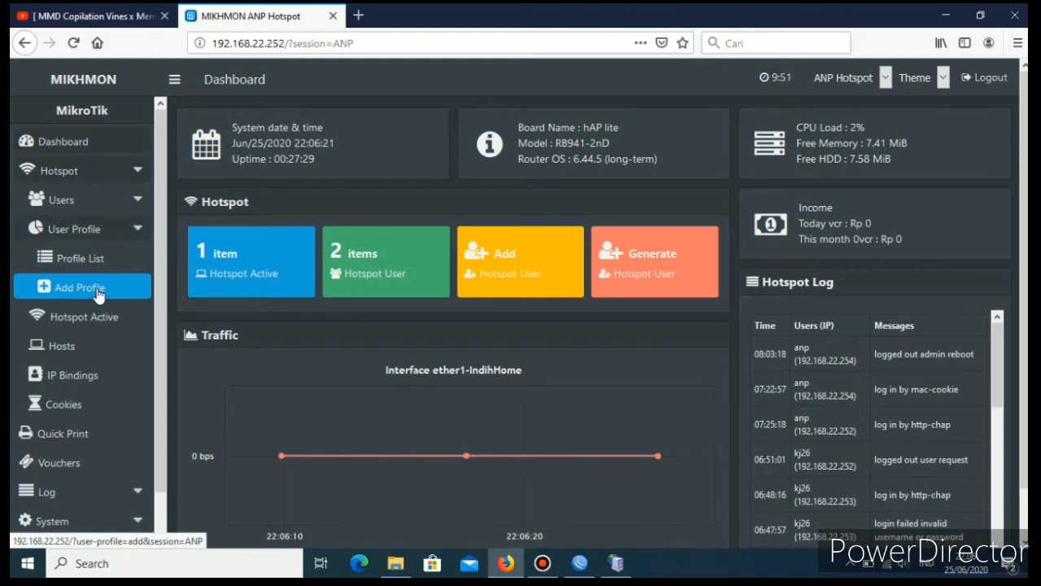
left_click(96, 293)
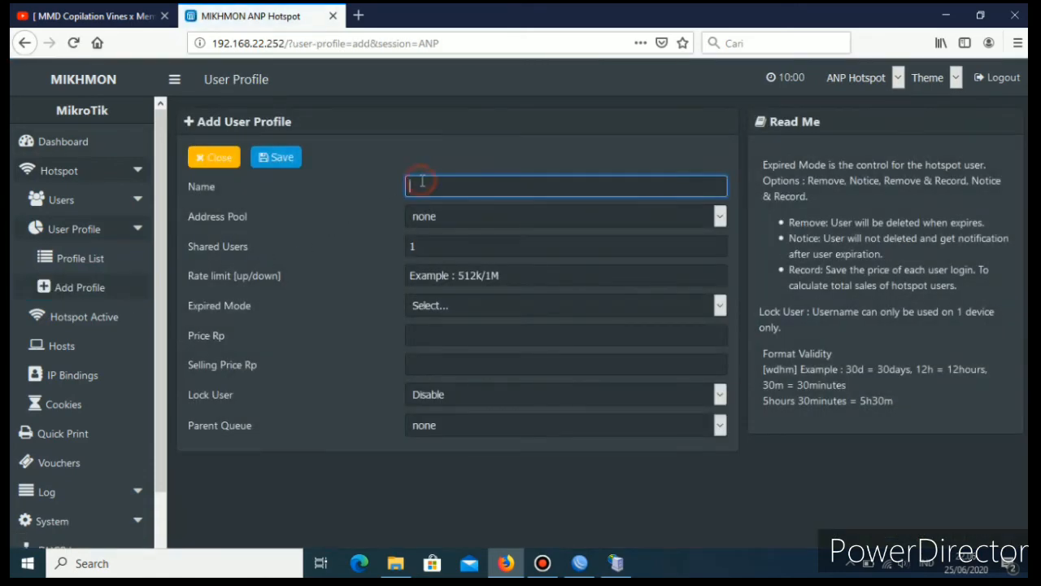
type("ja")
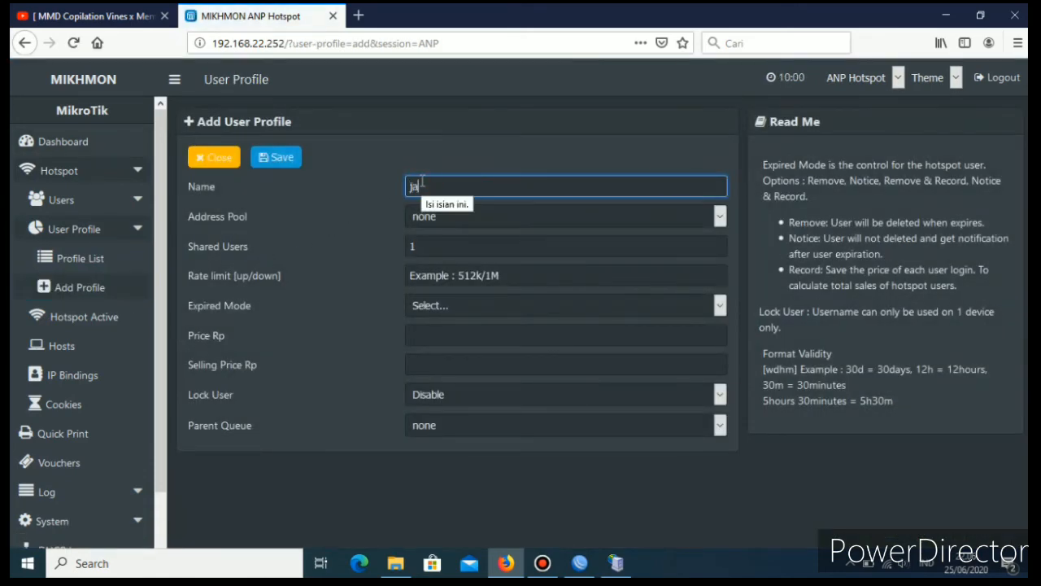
key("BackSpace")
key("BackSpace")
type("Per Jam")
key("BackSpace")
key("BackSpace")
key("BackSpace")
key("BackSpace")
type("jam")
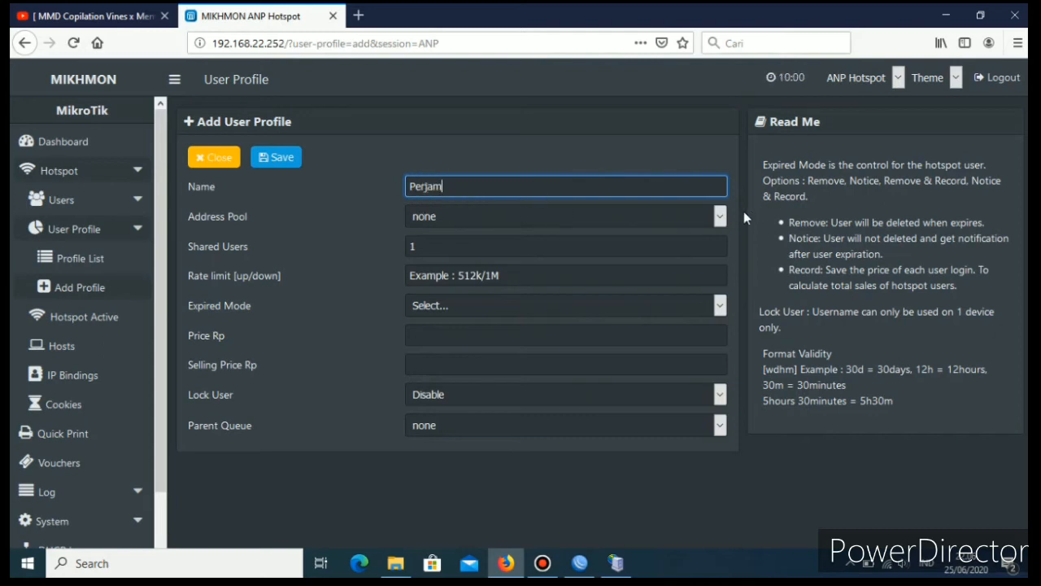
Assign the address pool dhcp_pool1 to the Perjam profile and set its up/down rate limit to 512k/1M.
left_click(635, 216)
left_click(440, 255)
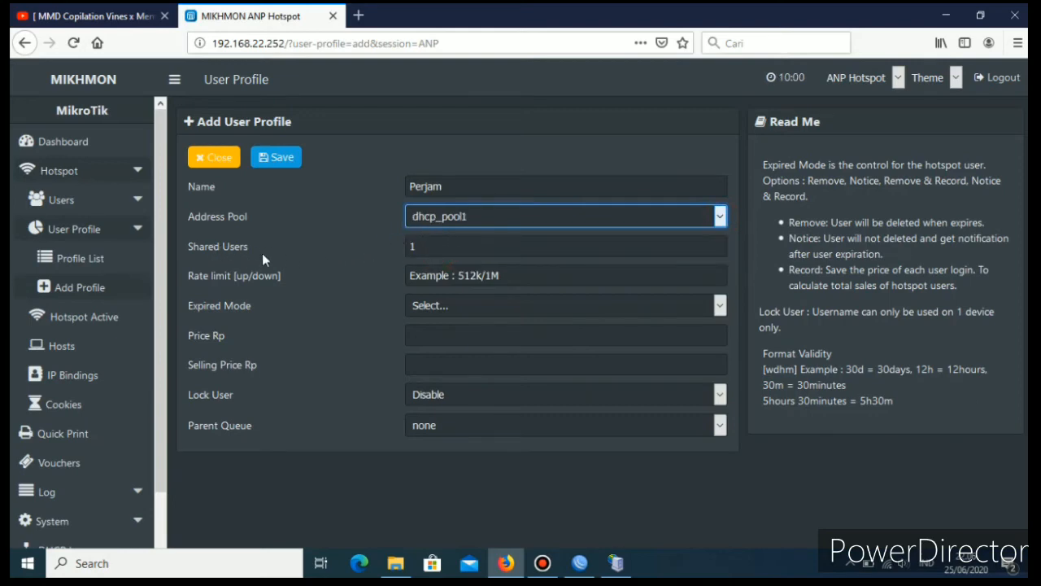
left_click(429, 280)
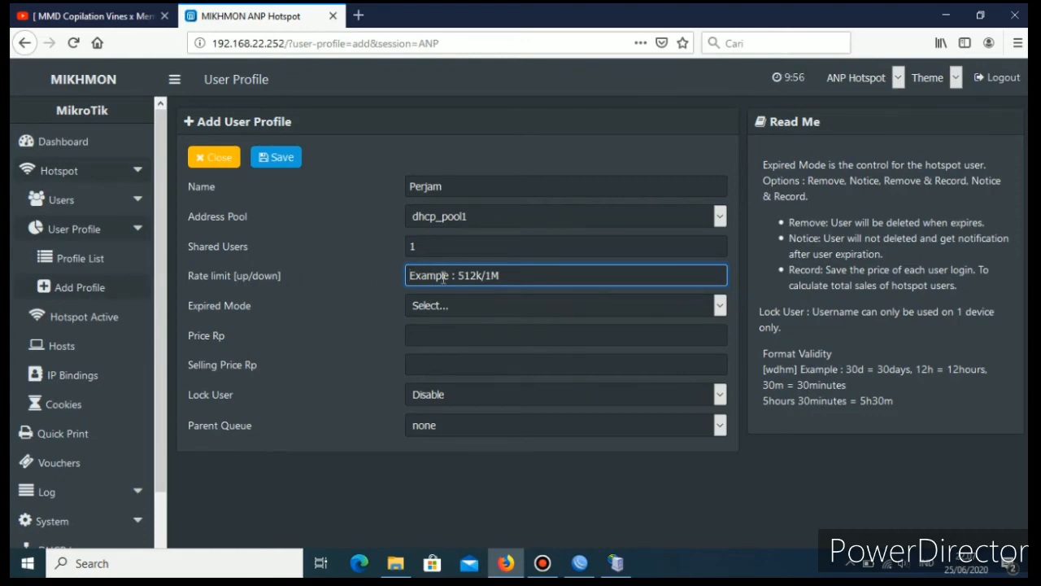
type("51")
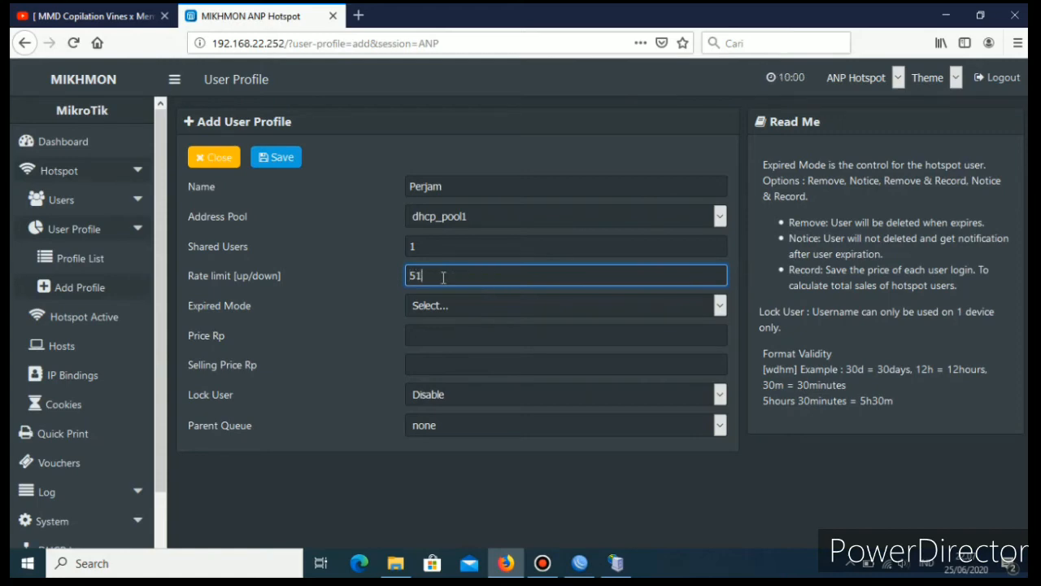
type("2k/1M")
Set the Perjam profile's expired mode to Remove & Record with a validity of 7h.
left_click(717, 310)
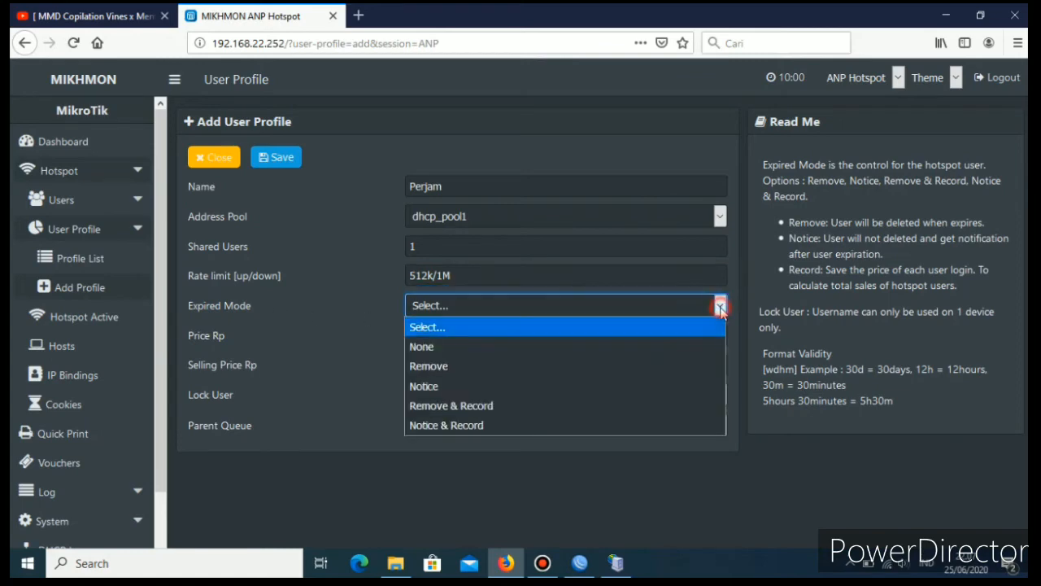
left_click(462, 407)
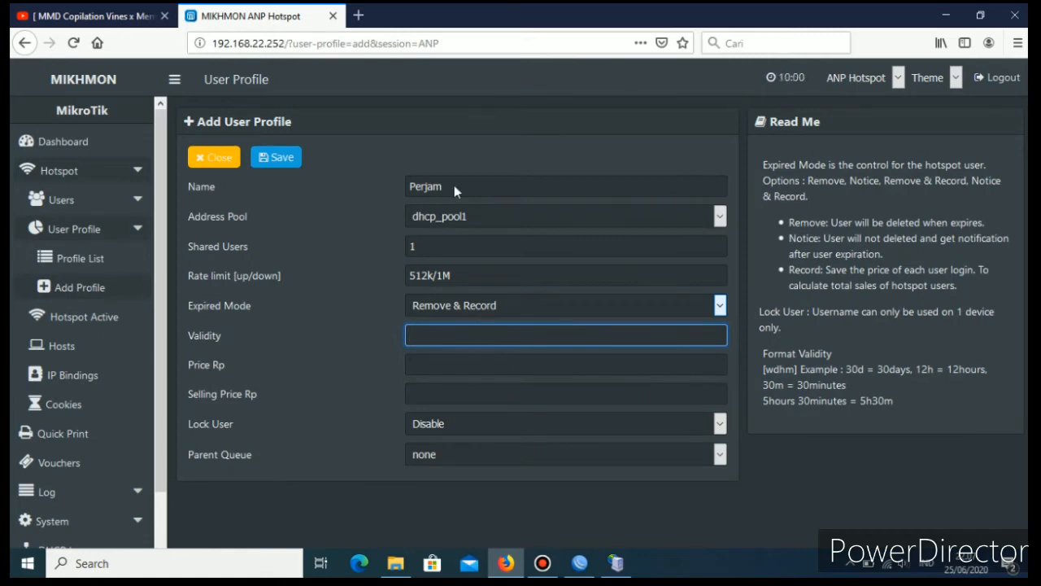
type("7h")
Set both the price and the selling price of the Perjam profile to Rp 3000.
left_click(463, 364)
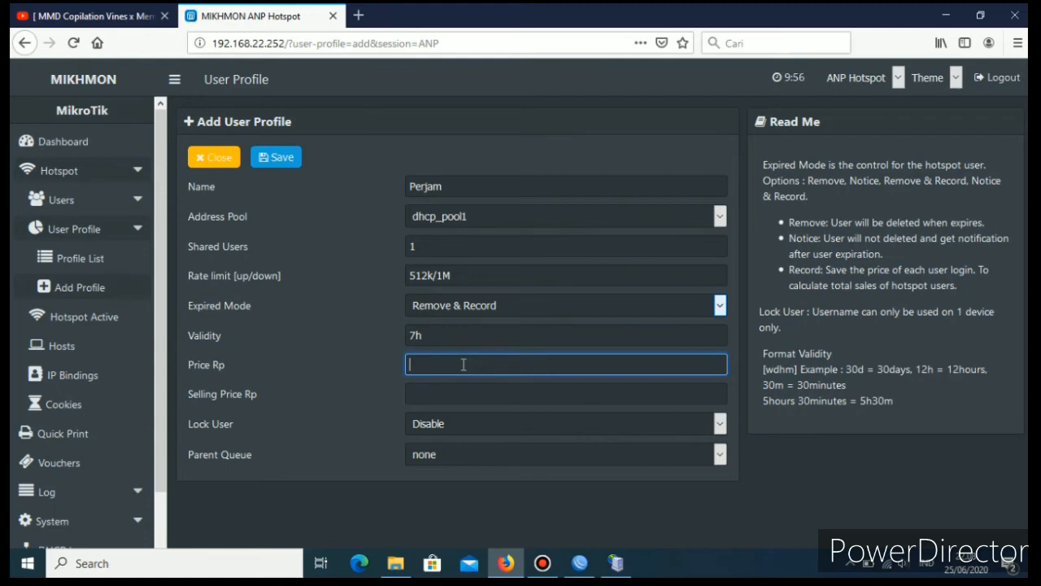
type("3000")
left_click(445, 401)
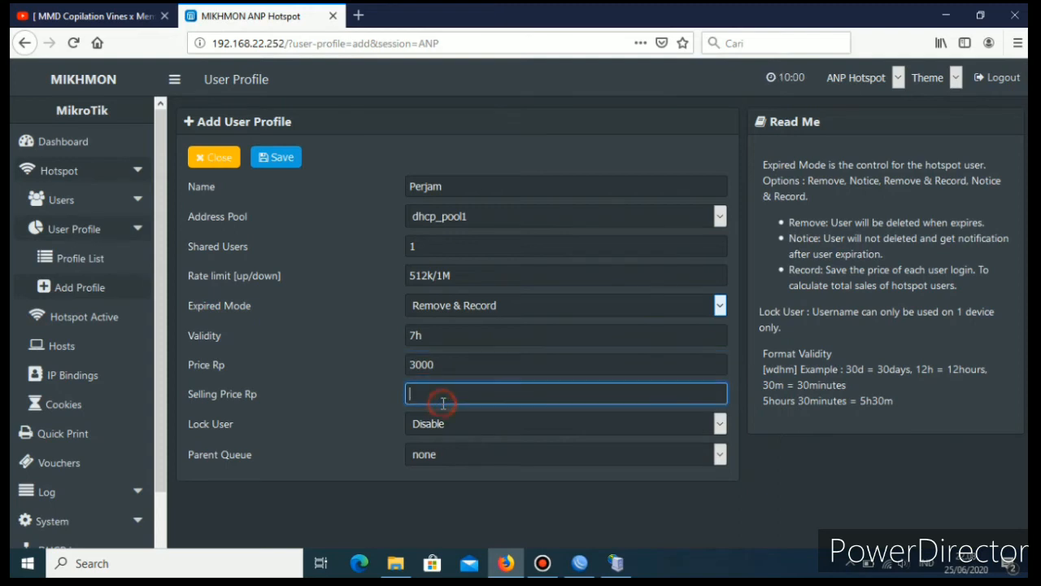
type("3000")
Enable Lock User for the Perjam profile, save it and return to the profile list.
left_click(672, 425)
left_click(485, 465)
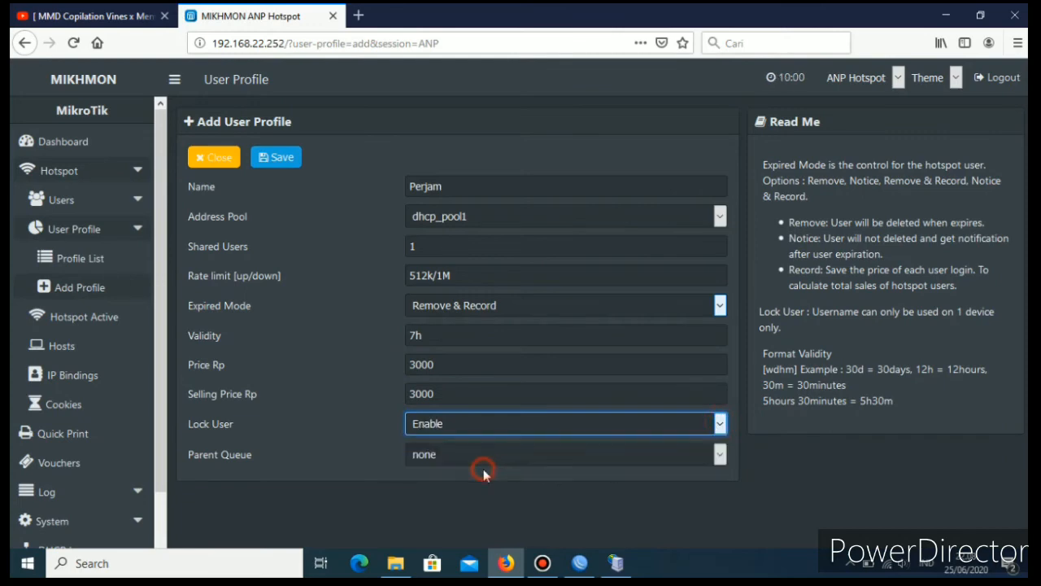
left_click(274, 159)
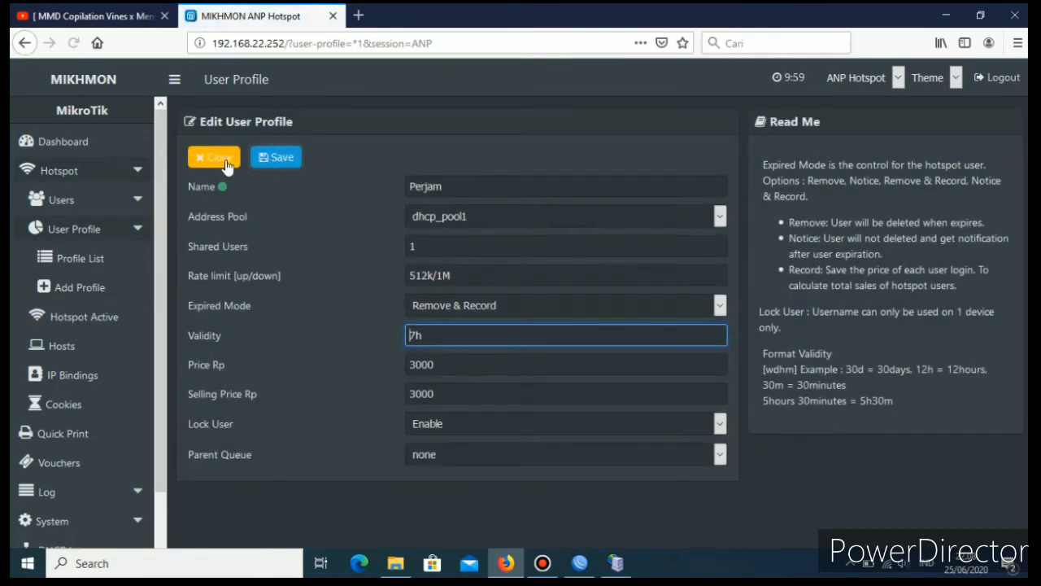
left_click(205, 158)
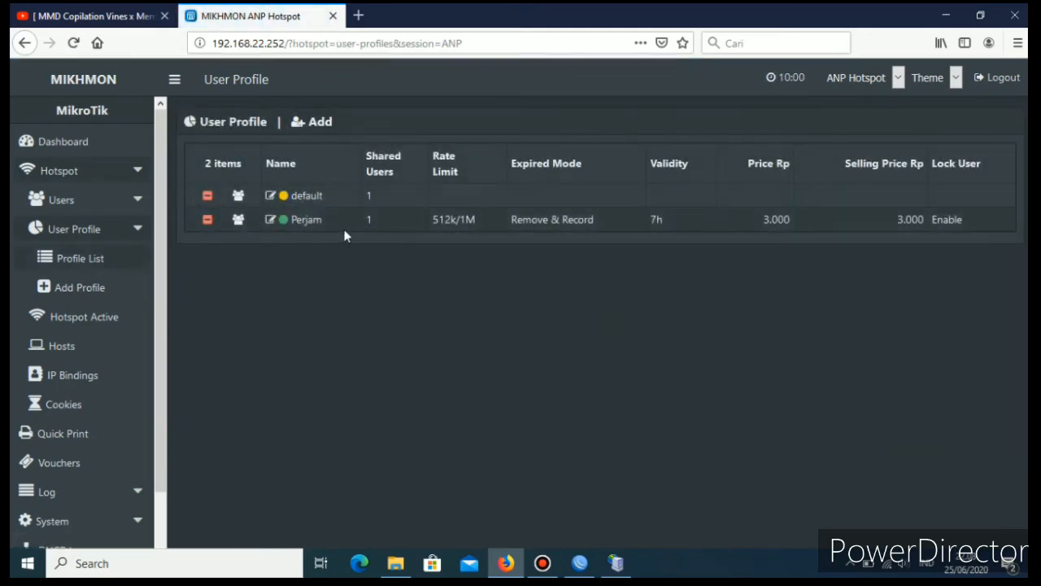
Start another user profile named Mingguan and assign it the address pool dhcp_pool1.
left_click(318, 127)
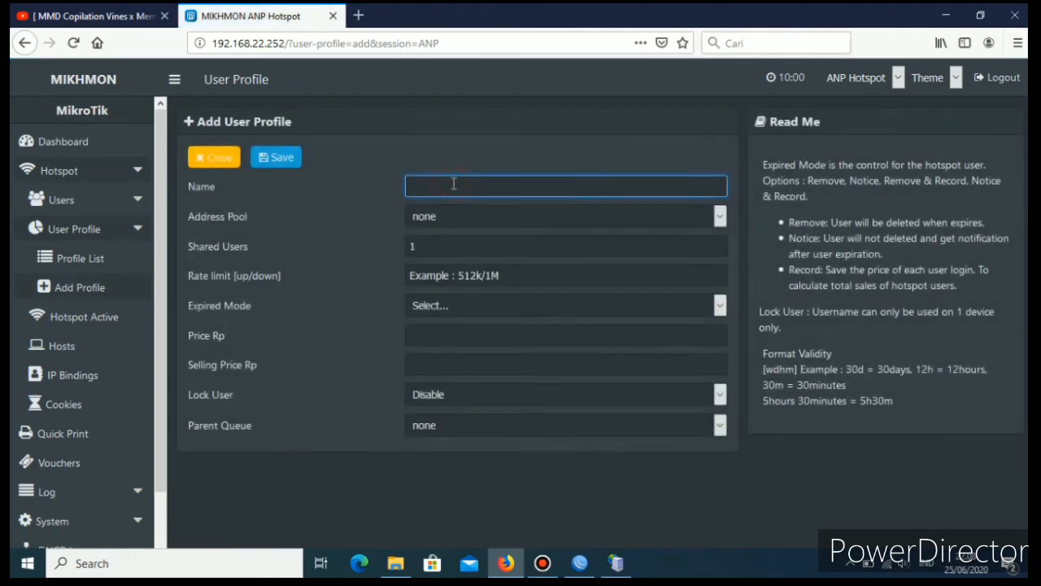
type("Mingguan")
left_click(717, 216)
left_click(508, 262)
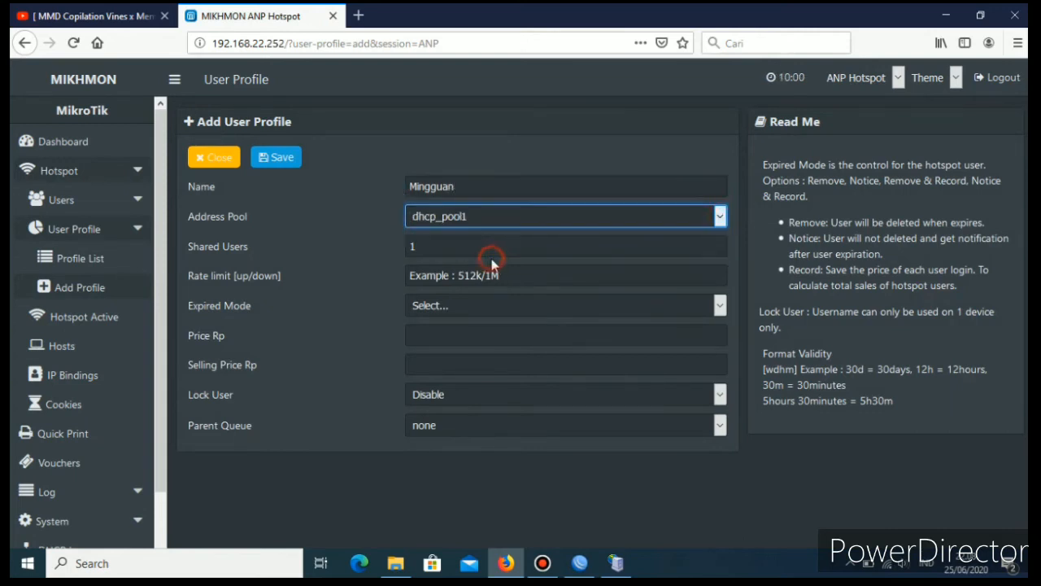
Set the up/down rate limit of the Mingguan profile to 1M/1M.
left_click(454, 273)
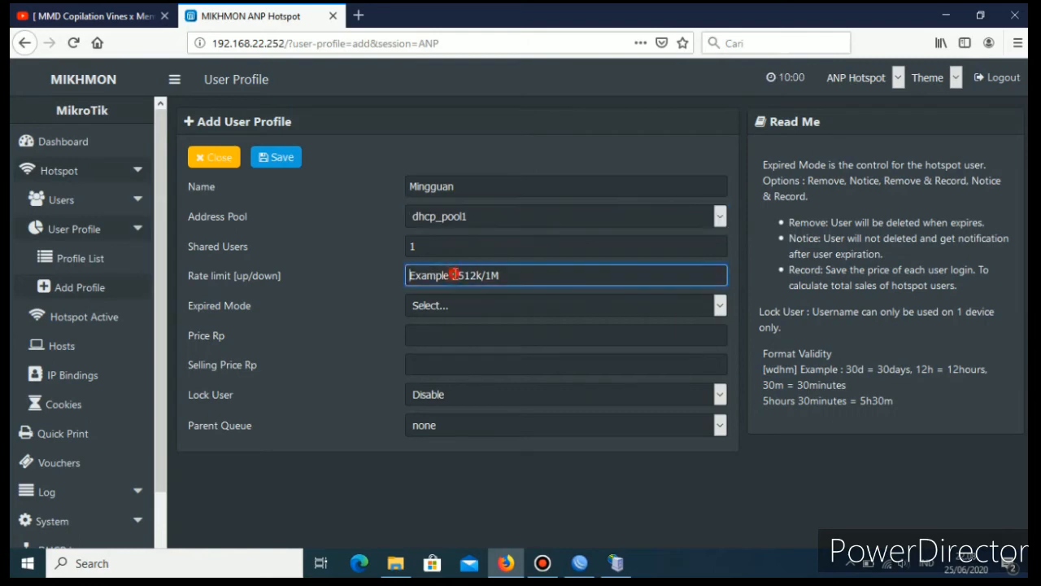
type("1")
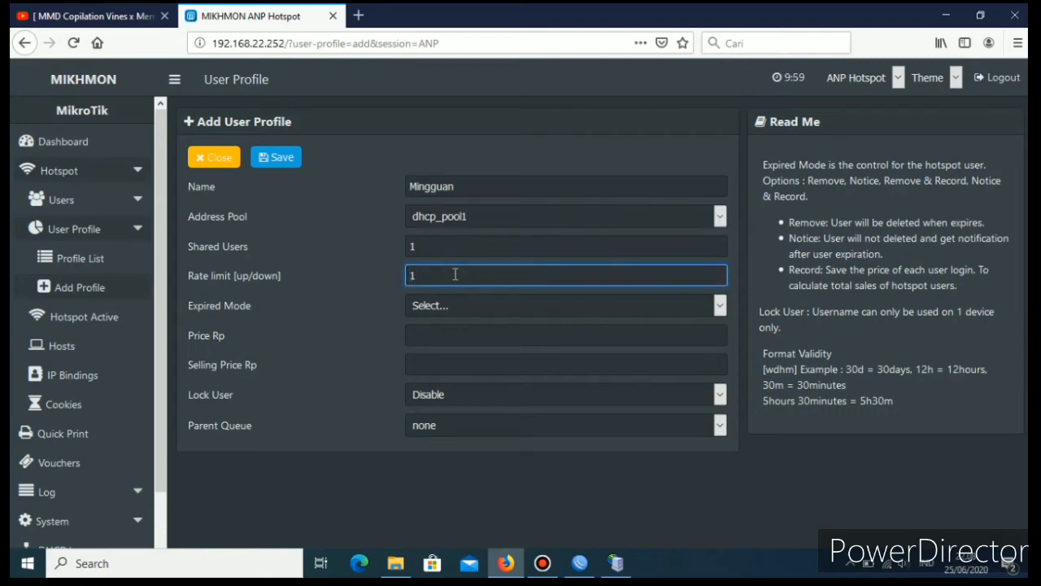
type("M/1M")
Set the Mingguan profile's expired mode to Remove & Record with a validity of 7d.
left_click(721, 306)
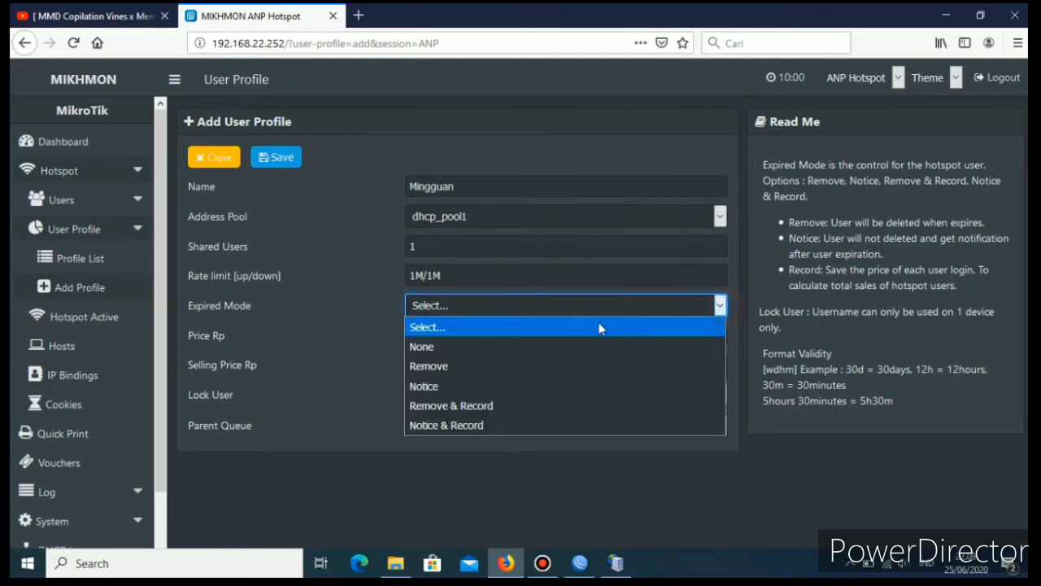
left_click(473, 405)
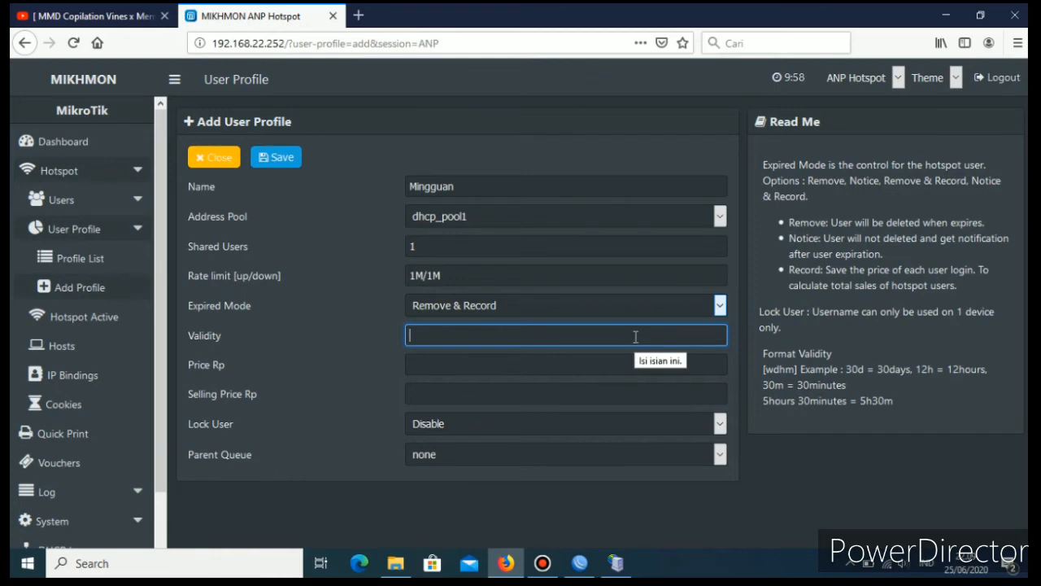
type("7d")
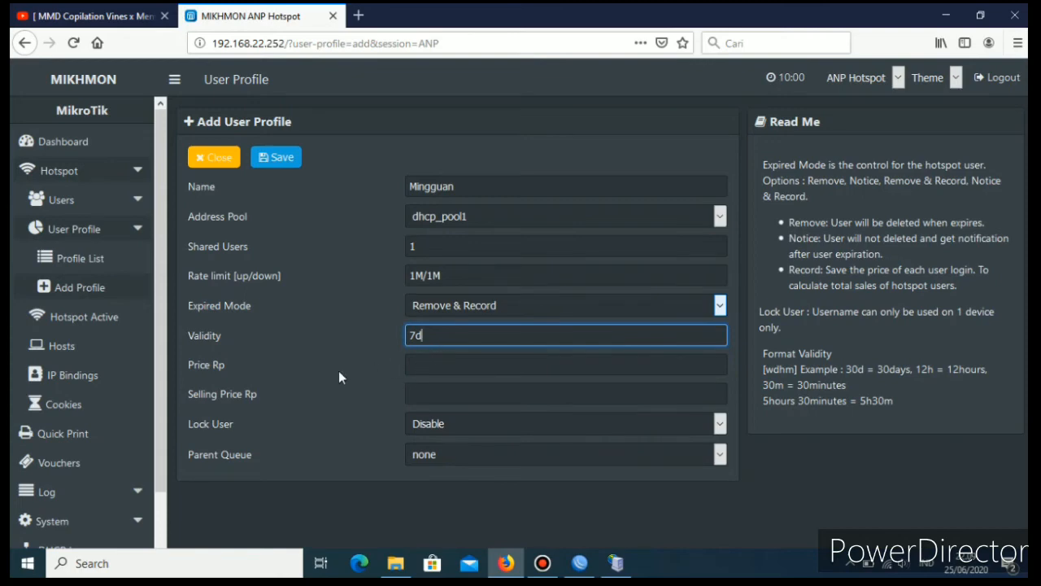
Set both the price and the selling price of the Mingguan profile to Rp 10000.
left_click(443, 370)
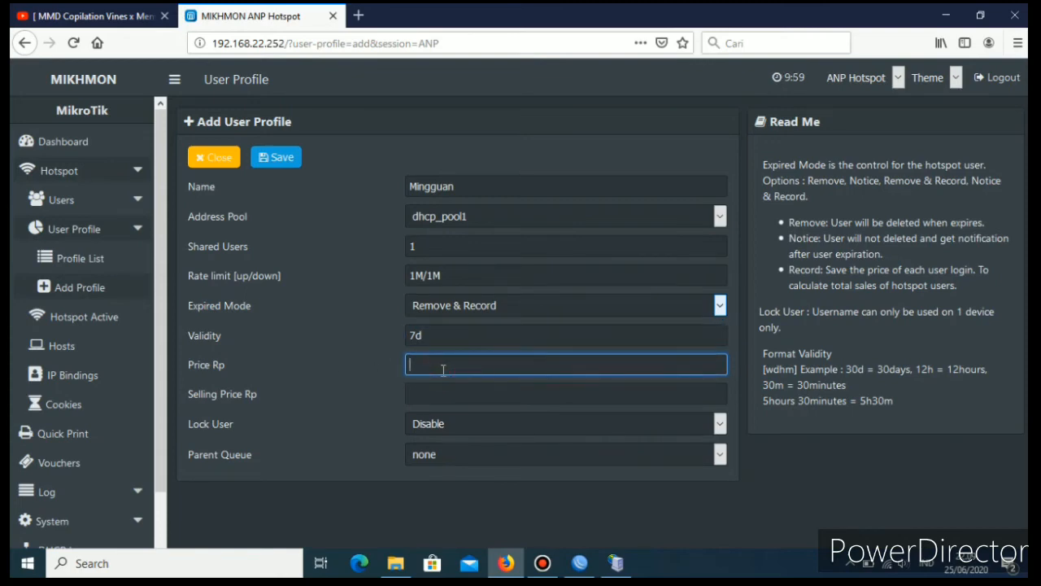
type("10000")
left_click(435, 389)
type("10000")
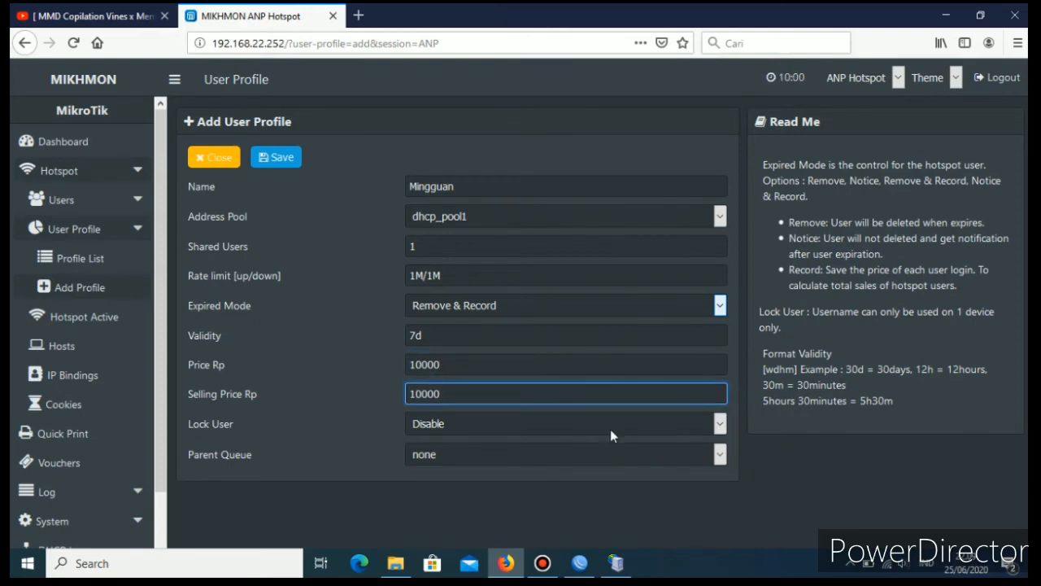
Enable Lock User for the Mingguan profile and keep its parent queue at none.
left_click(718, 427)
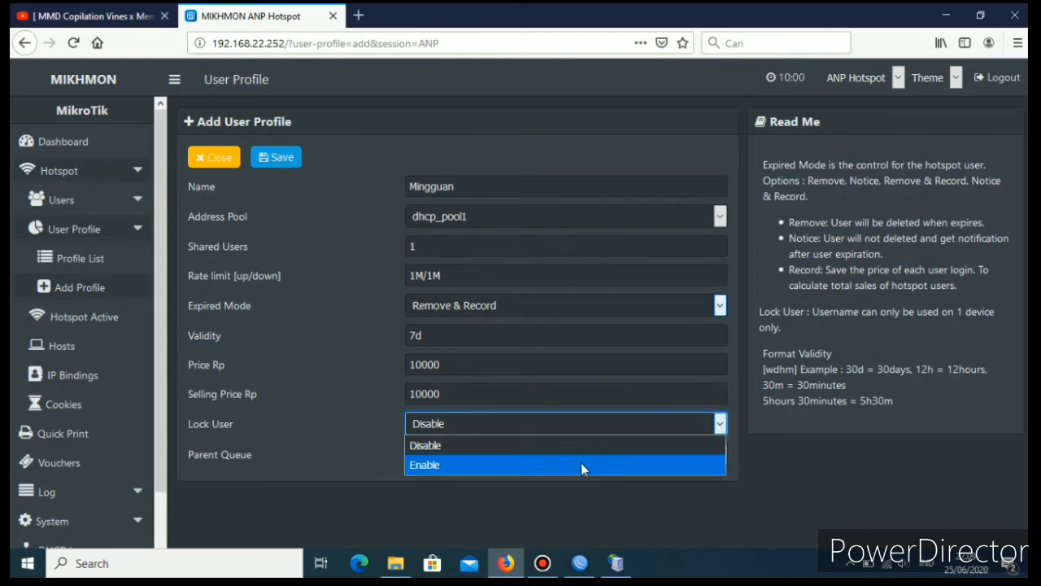
left_click(581, 464)
left_click(710, 458)
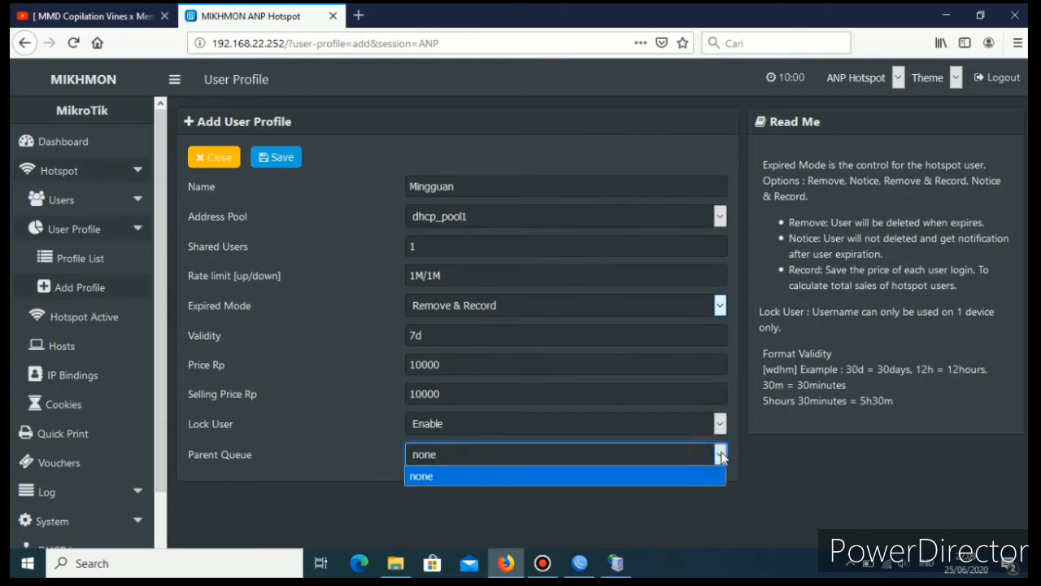
left_click(700, 475)
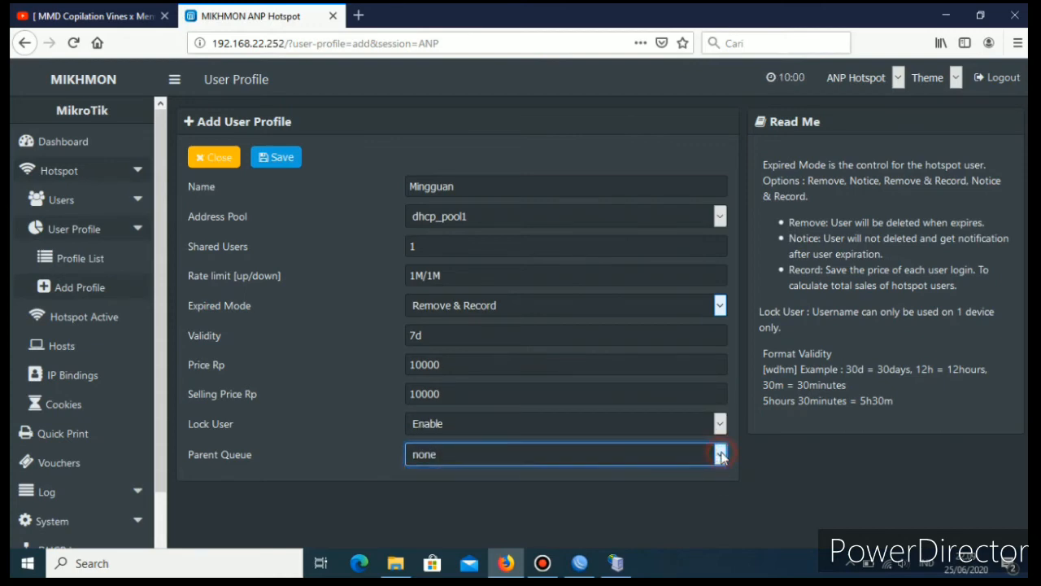
Save the Mingguan user profile, close its form and go back to the dashboard.
left_click(279, 162)
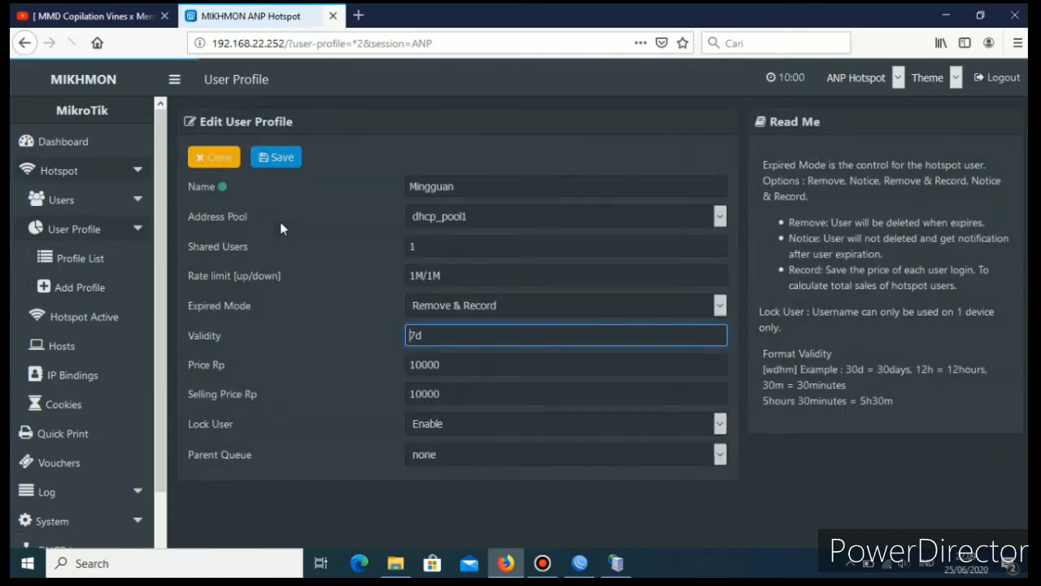
left_click(209, 155)
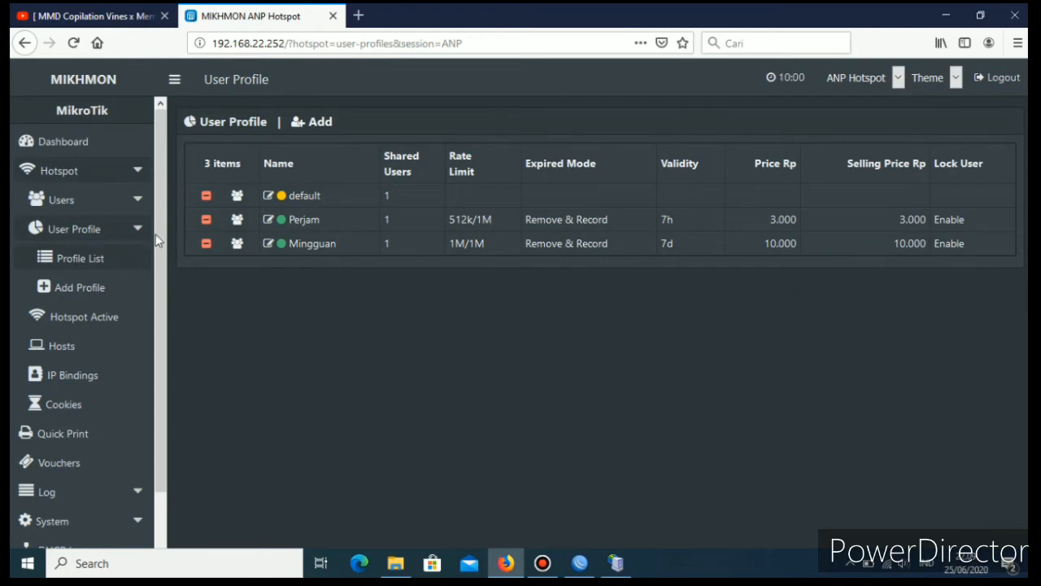
left_click(77, 146)
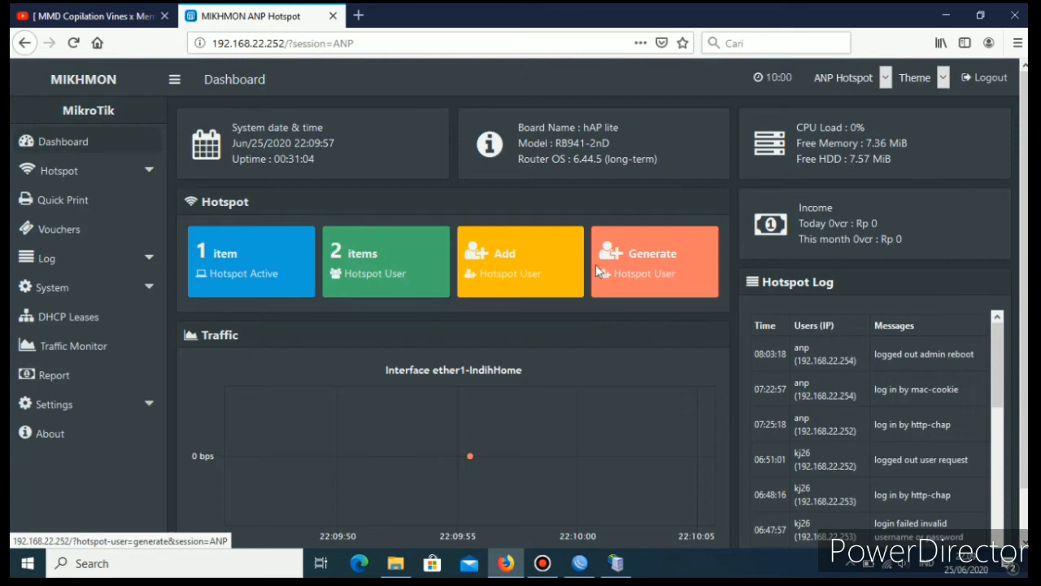
left_click(493, 257)
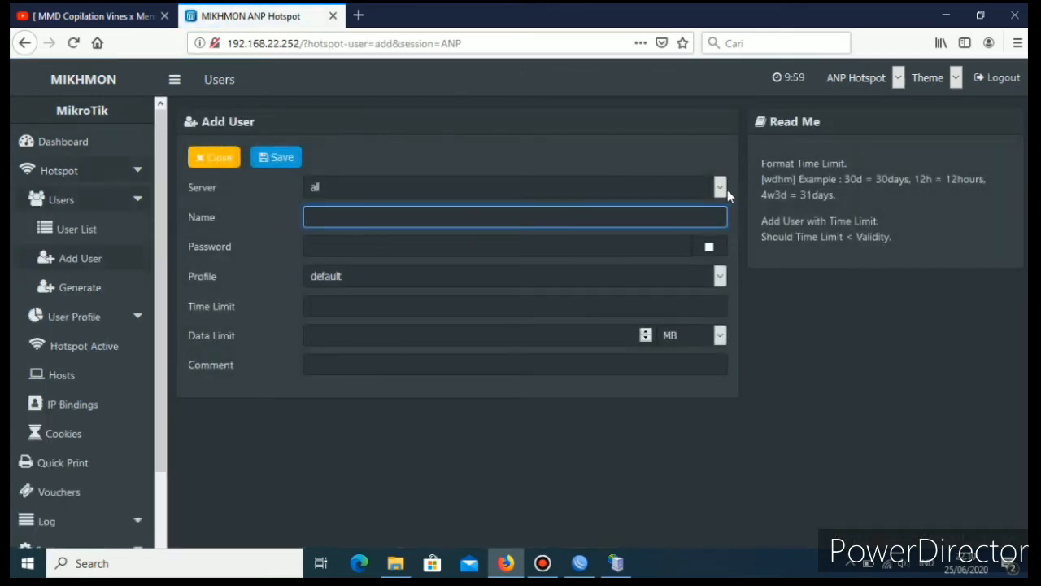
left_click(720, 187)
left_click(720, 187)
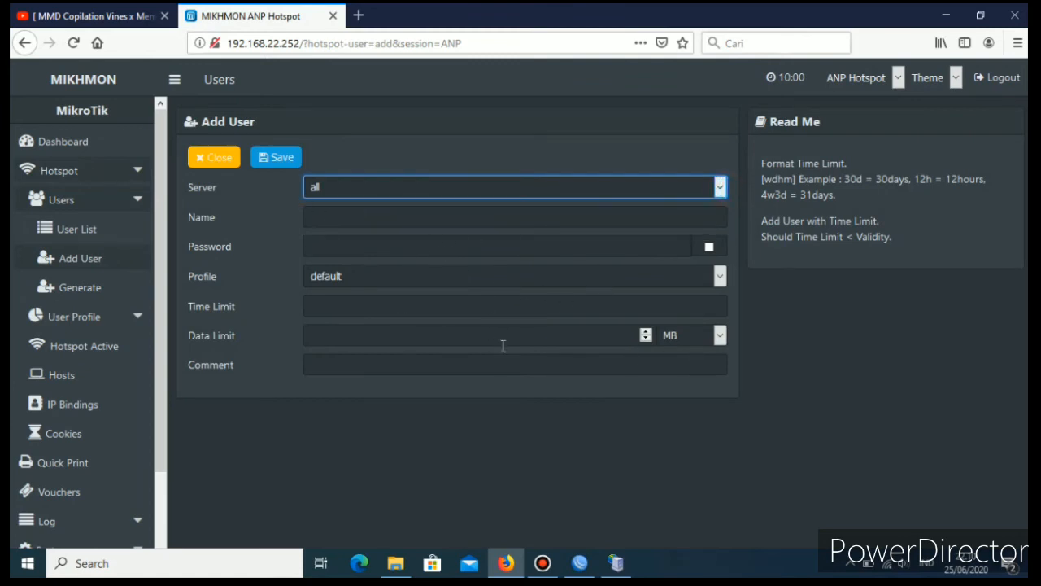
left_click(24, 43)
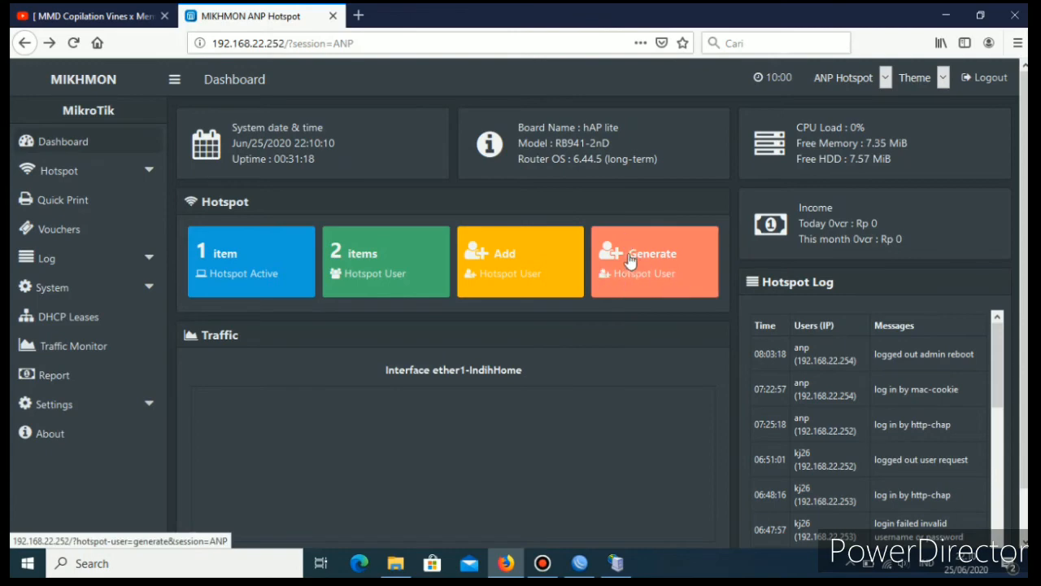
Open the hotspot user generator and set the quantity to 5 and the server to hotspot1.
left_click(661, 269)
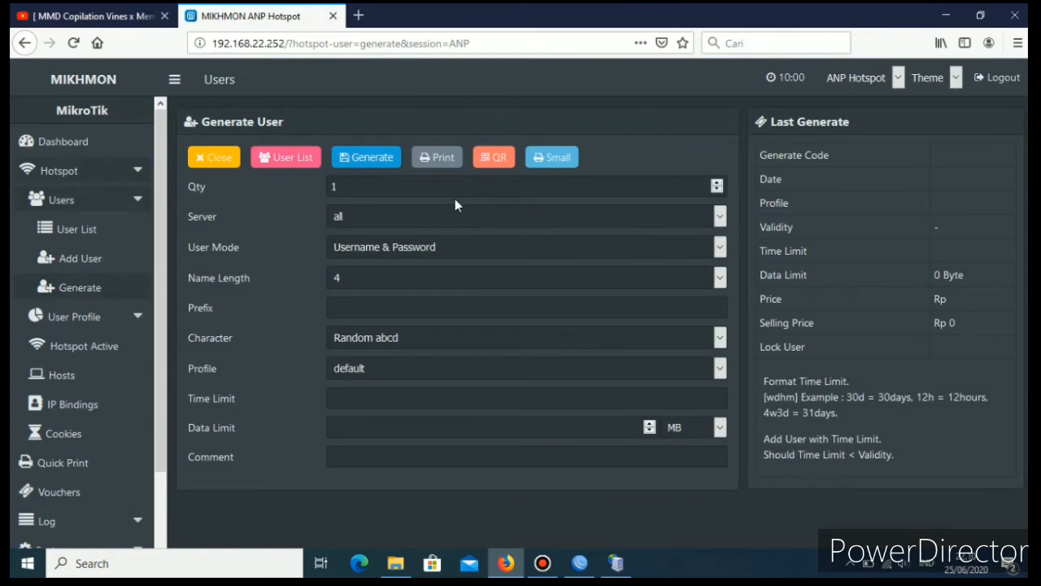
double_click(340, 188)
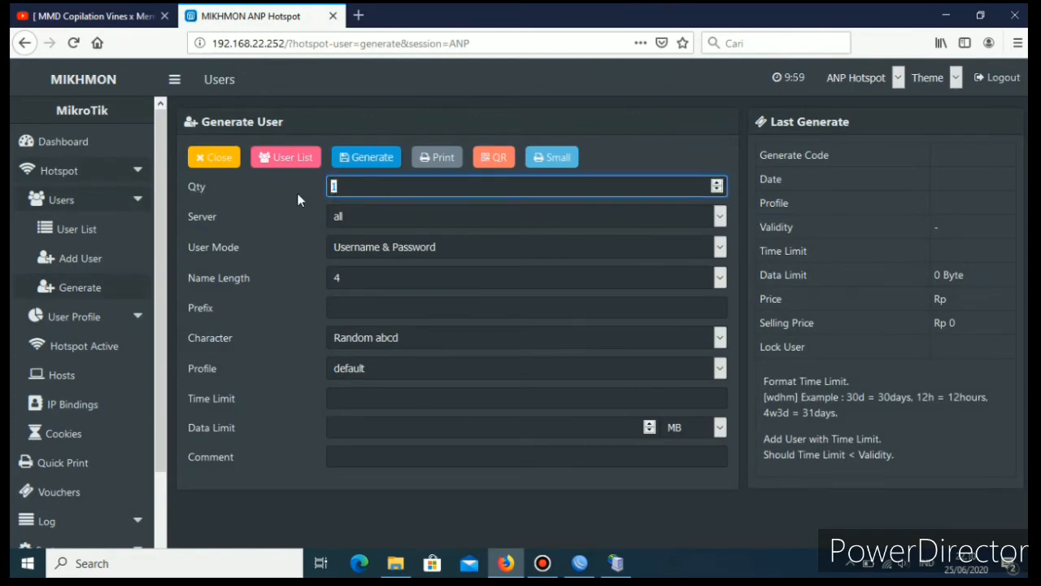
type("5")
left_click(717, 220)
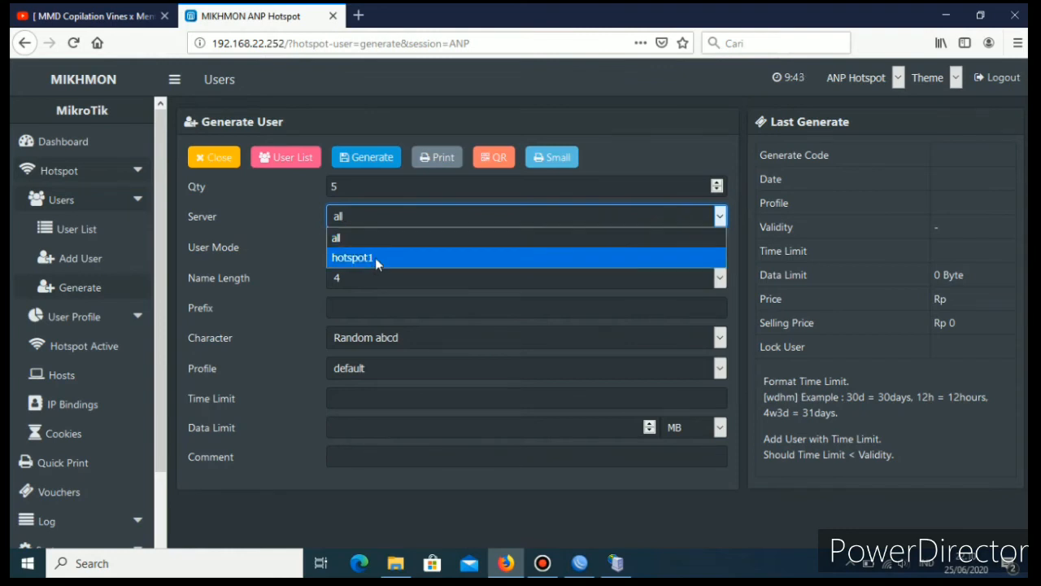
left_click(375, 257)
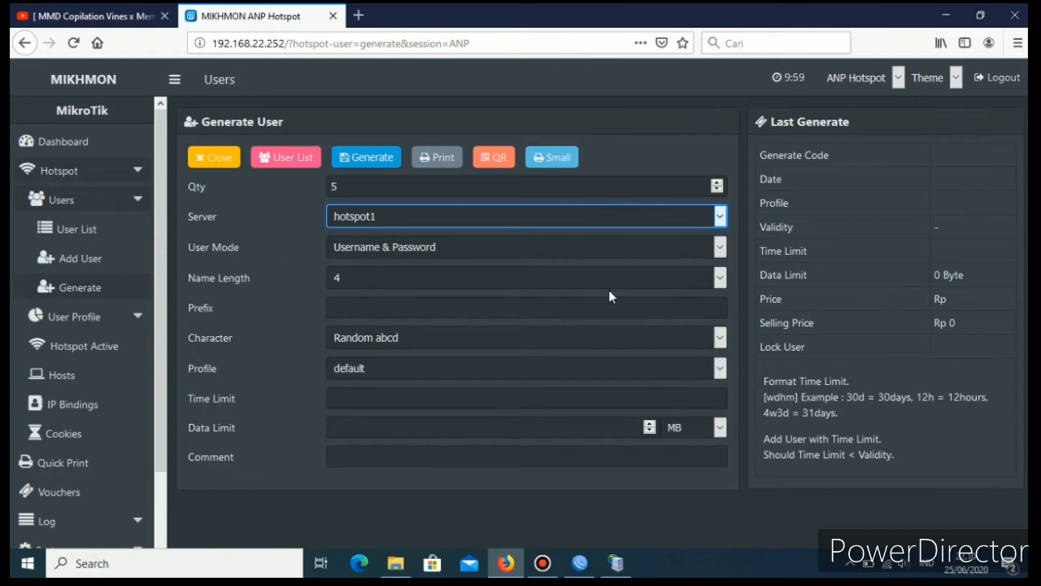
Set the user mode to Username = Password and the name length to 4 for the first voucher batch.
left_click(720, 251)
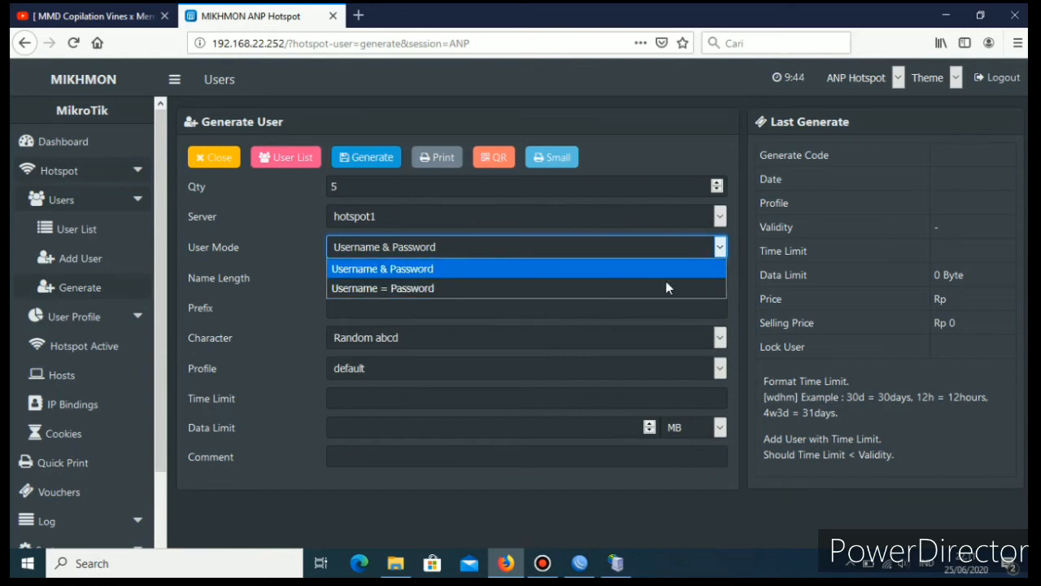
left_click(397, 290)
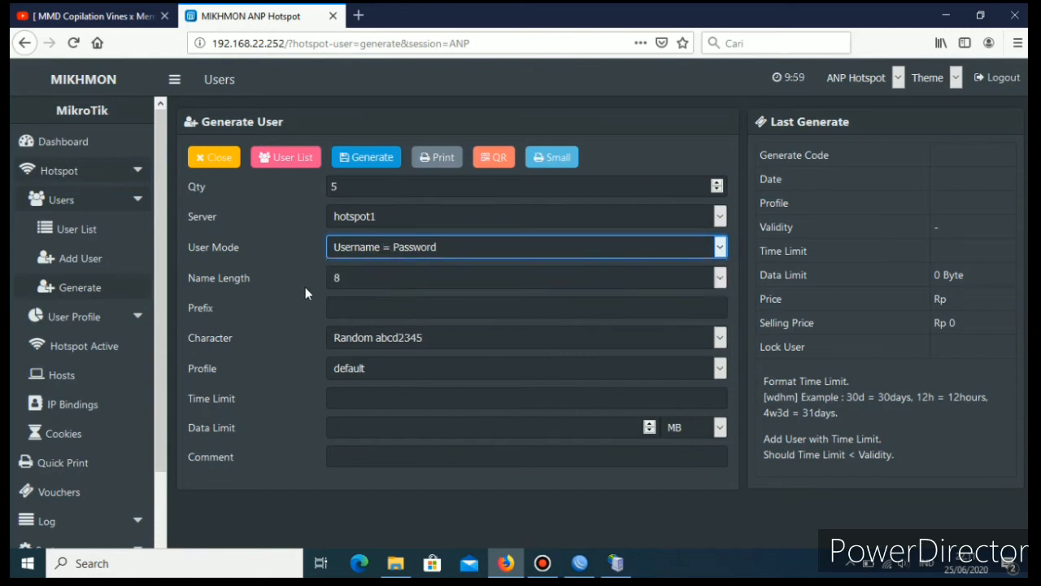
left_click(719, 278)
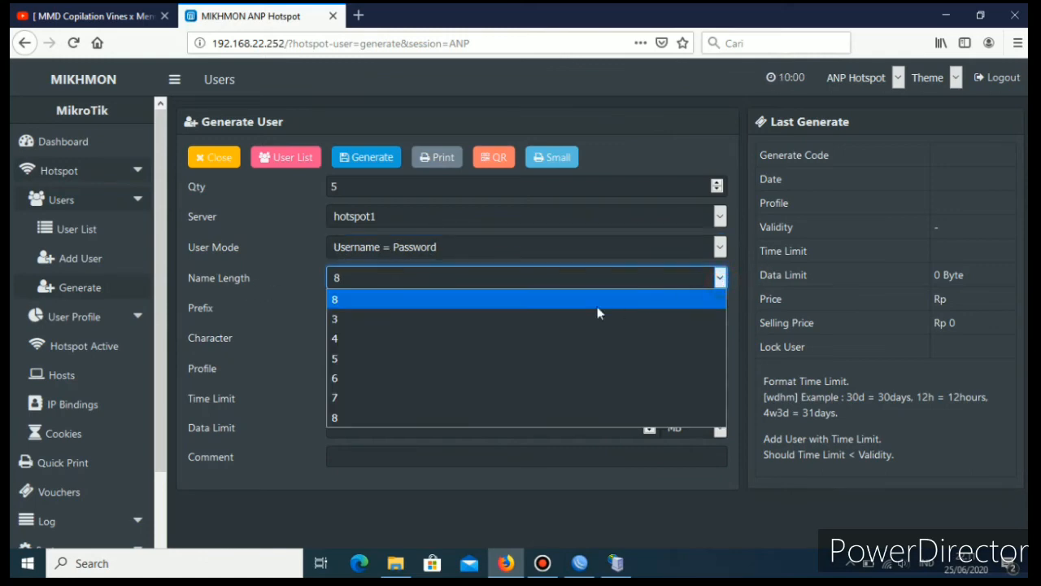
left_click(416, 339)
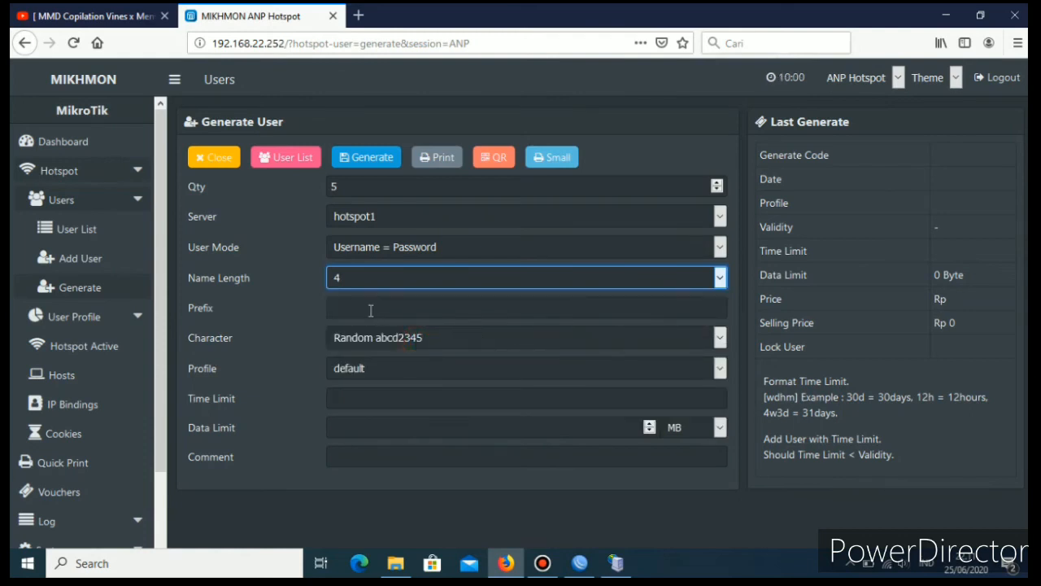
Choose Random abcd2345 as the character type and Perjam as the profile for the vouchers.
left_click(721, 337)
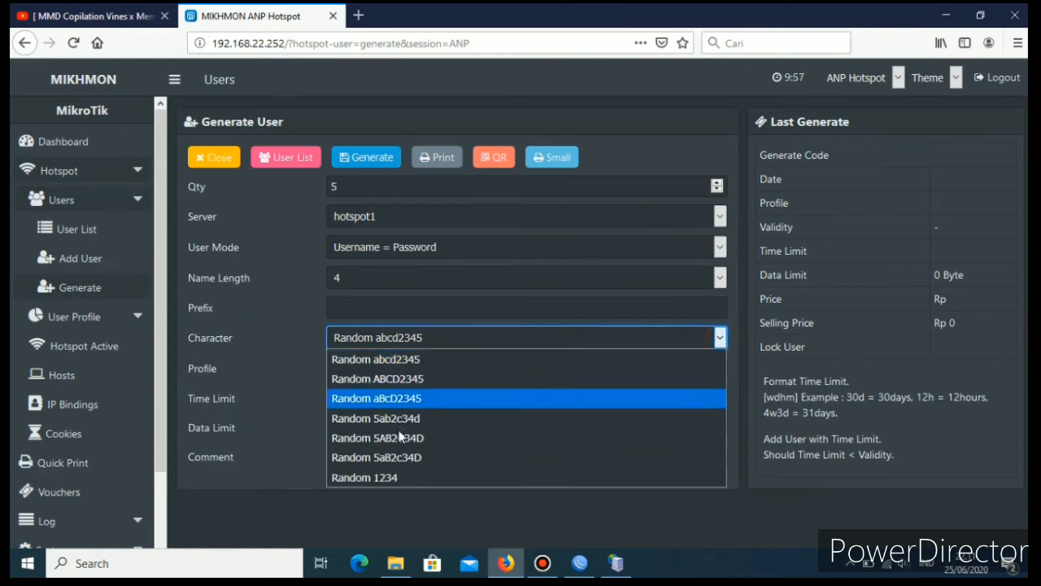
left_click(421, 361)
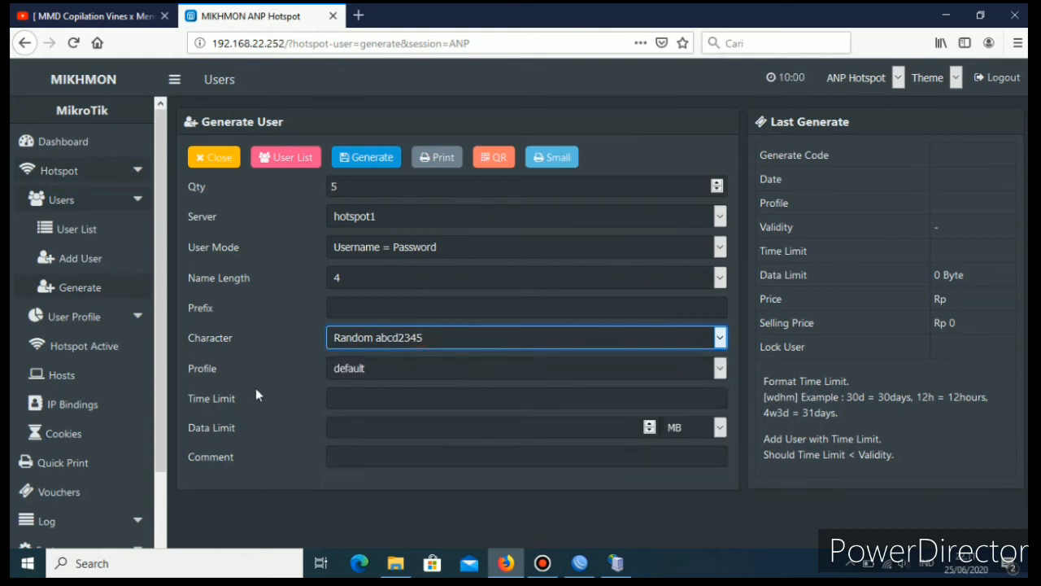
left_click(720, 371)
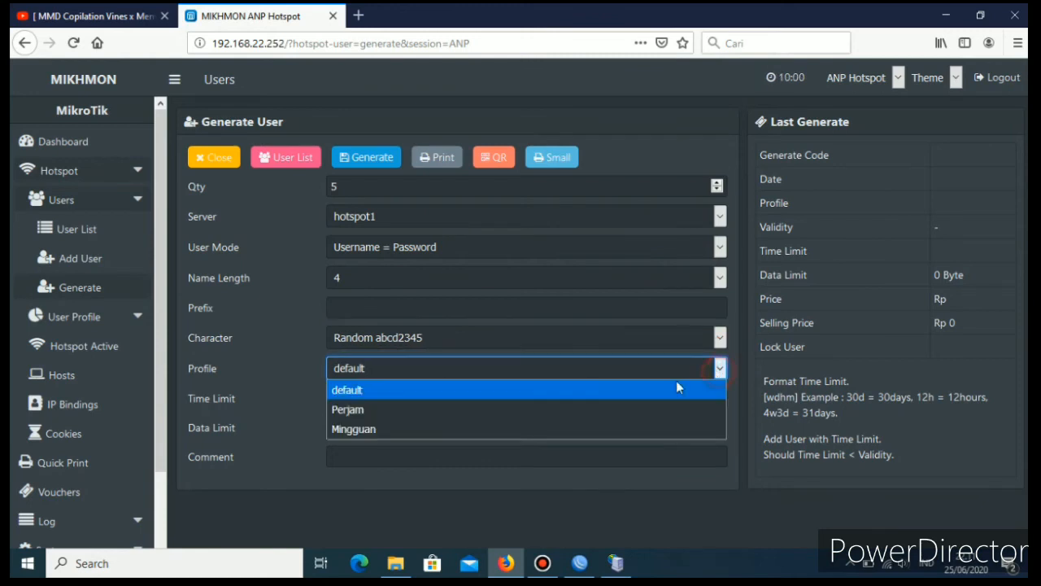
left_click(363, 411)
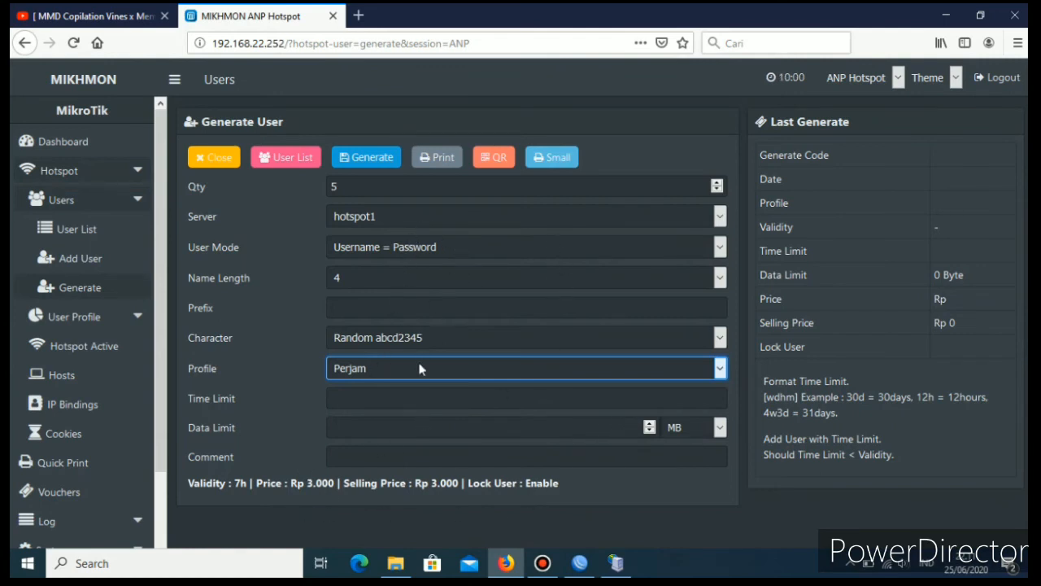
Generate the Perjam voucher users and close the generator to show the Perjam user list.
left_click(366, 163)
left_click(367, 163)
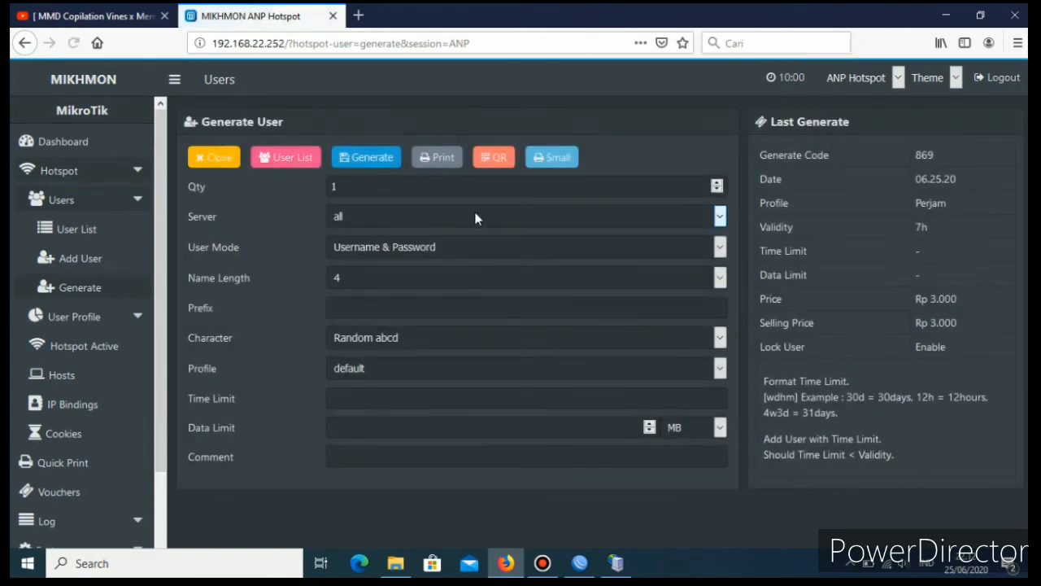
left_click(213, 159)
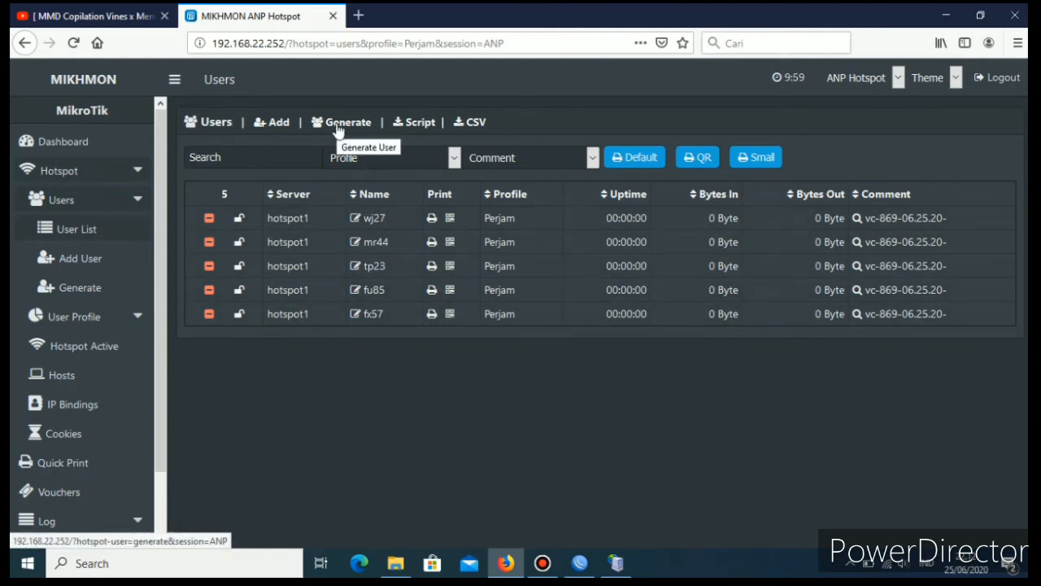
Reopen the user generator from the dashboard for a second batch, with quantity 5 and server hotspot1.
left_click(90, 141)
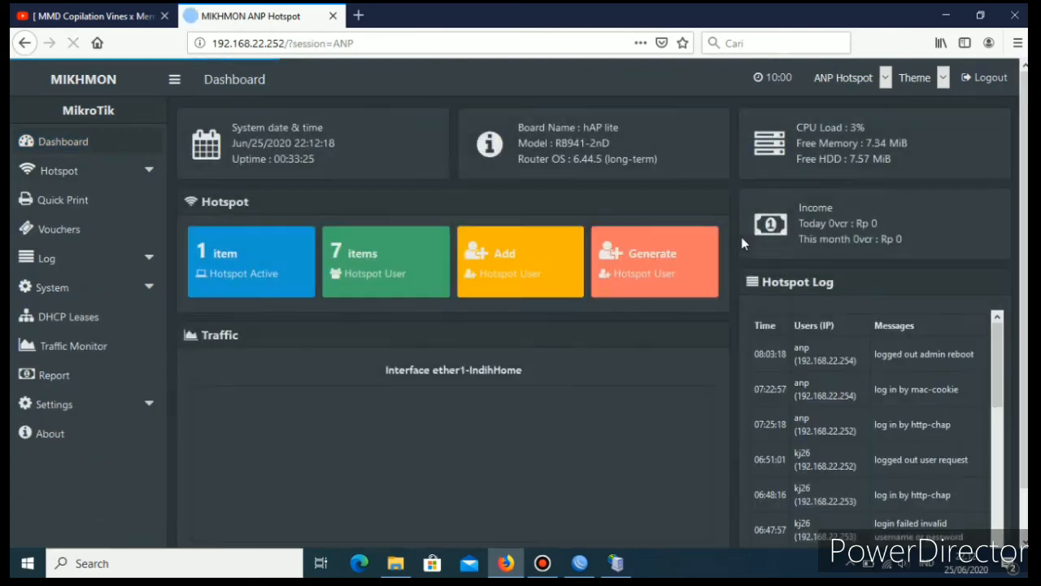
left_click(640, 258)
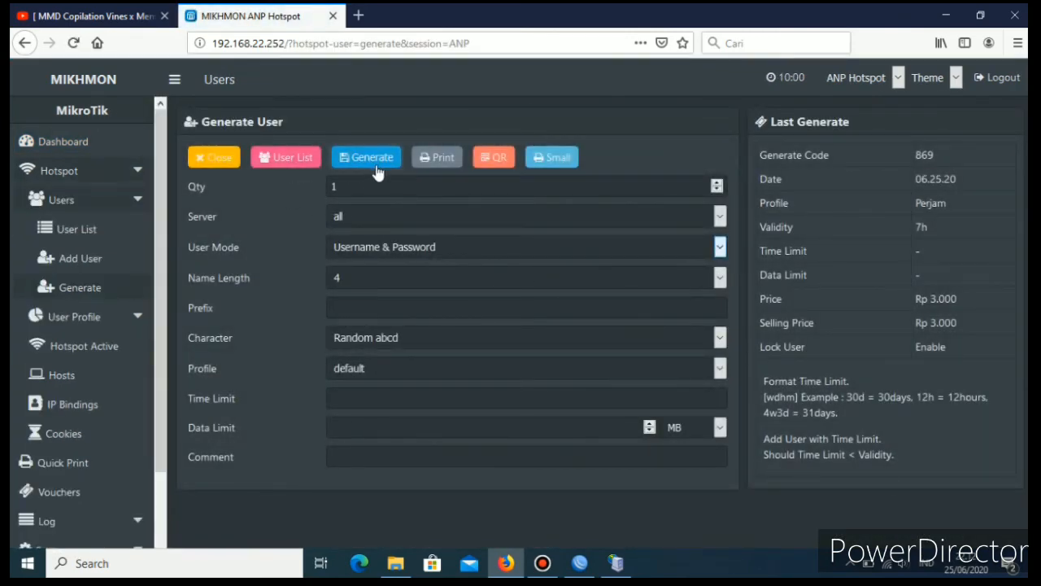
double_click(360, 186)
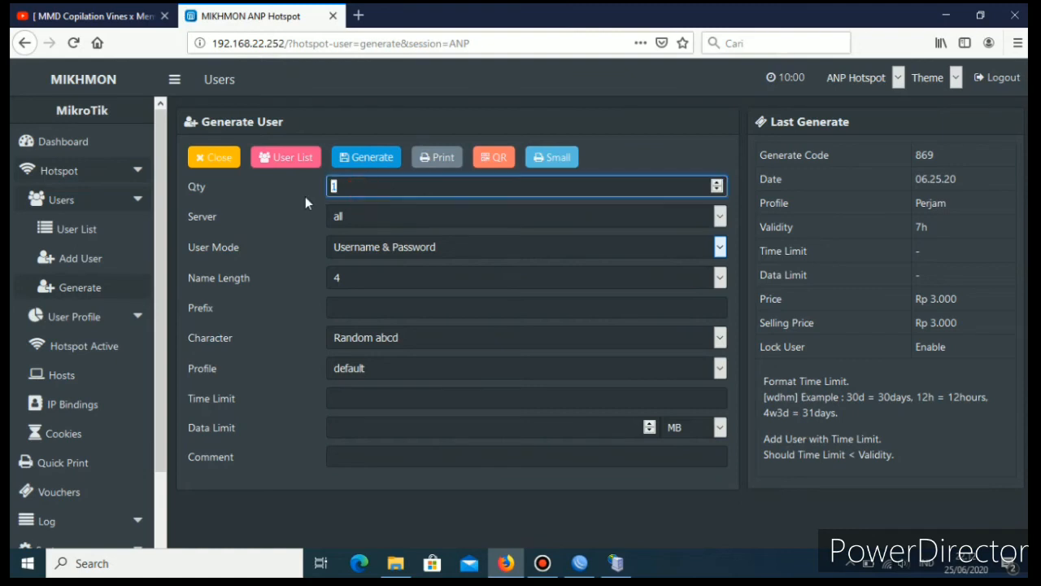
type("5")
left_click(719, 217)
left_click(504, 258)
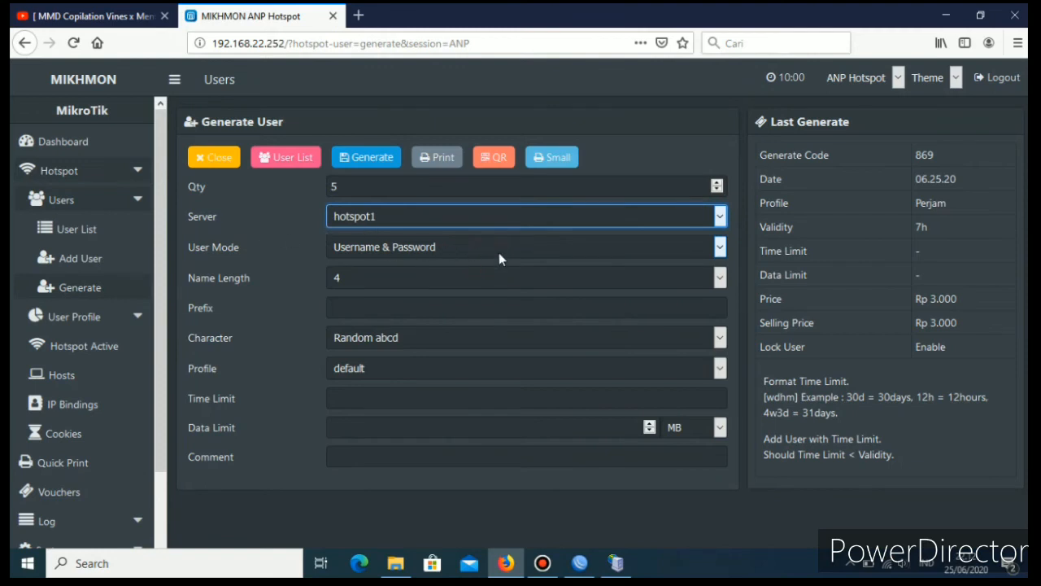
Set the second batch's user mode to Username = Password and its name length to 4.
left_click(720, 247)
left_click(410, 288)
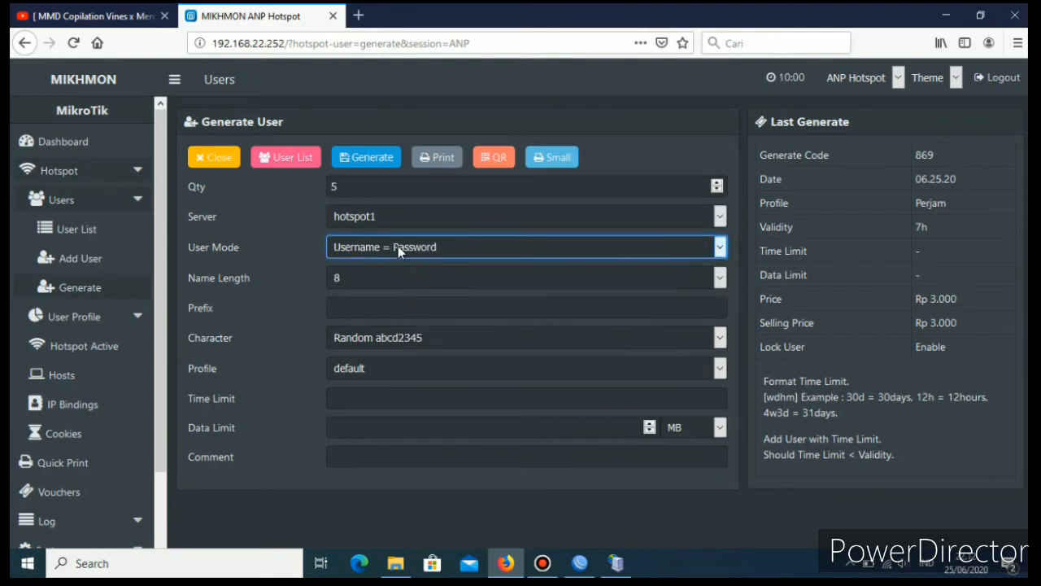
left_click(721, 281)
left_click(376, 338)
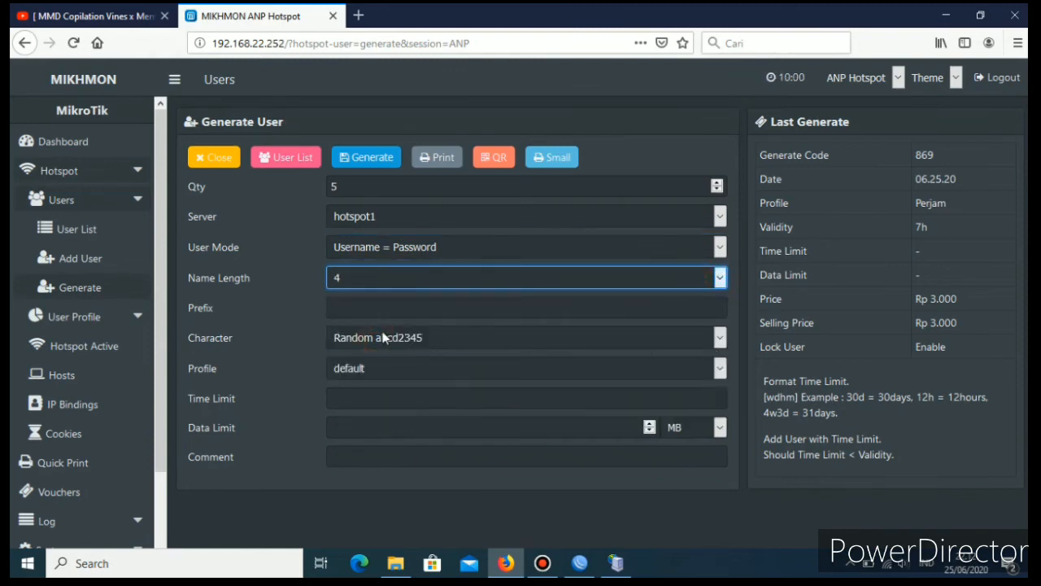
Choose Random abcd2345 as the second batch's character type and Mingguan as its profile.
left_click(721, 340)
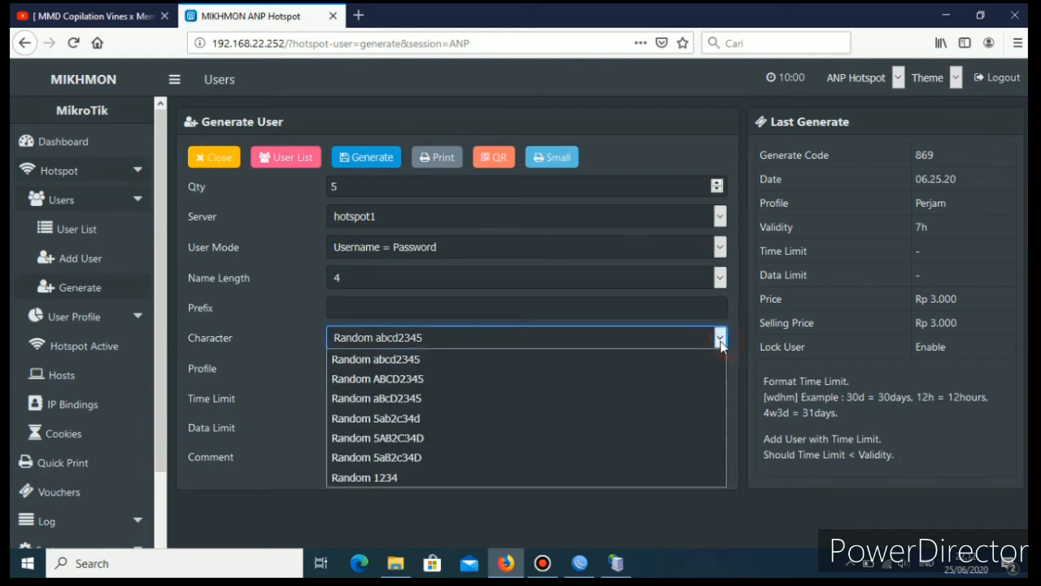
left_click(423, 358)
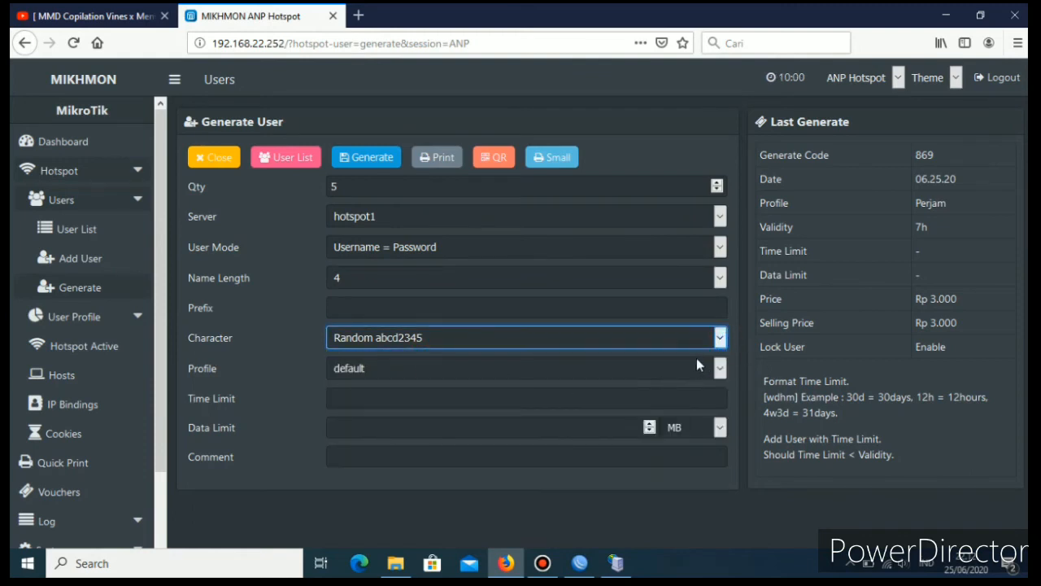
left_click(719, 368)
left_click(336, 431)
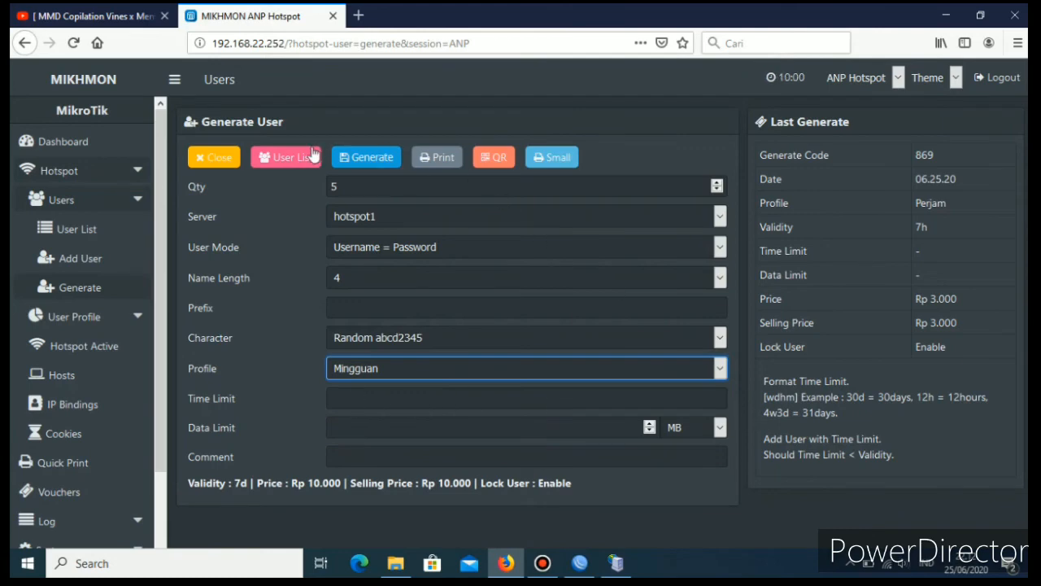
Generate the Mingguan voucher users and close the generator to show the Mingguan user list.
left_click(356, 160)
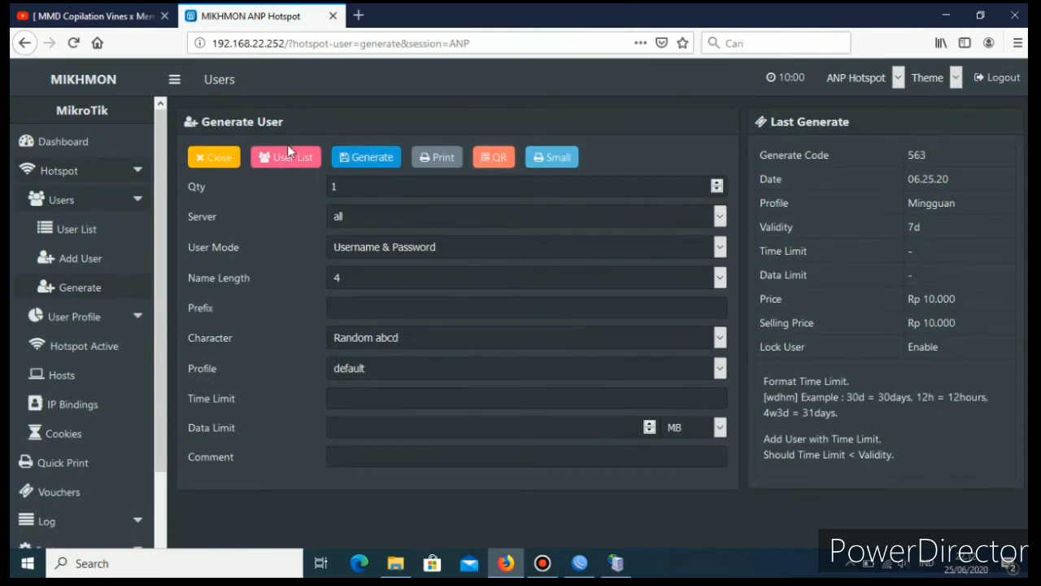
left_click(222, 158)
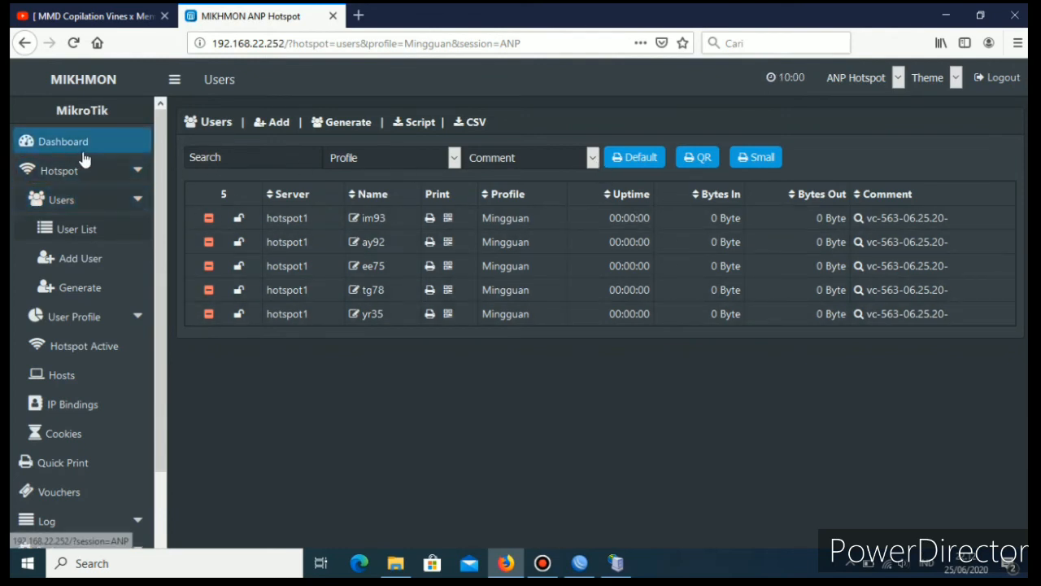
left_click(595, 160)
left_click(518, 160)
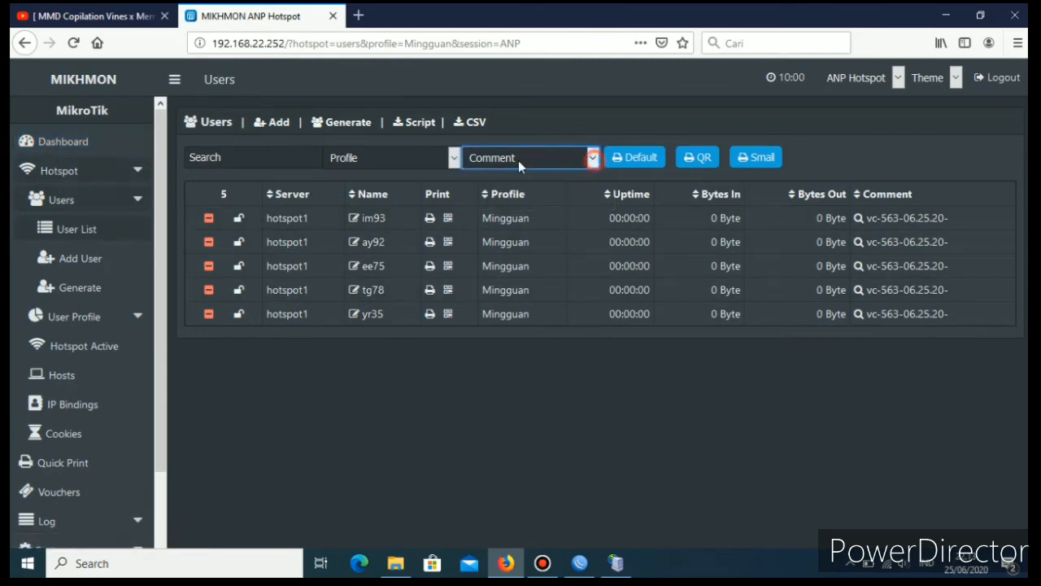
Open the full hotspot user list from the dashboard and filter it by the Perjam batch comment vc-869-06.25.20-.
left_click(72, 149)
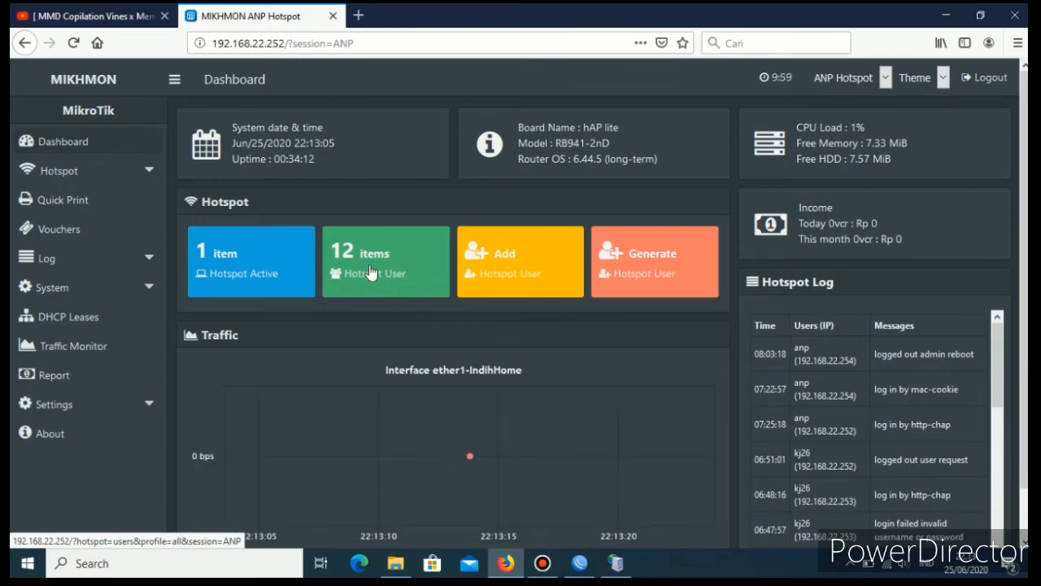
left_click(380, 270)
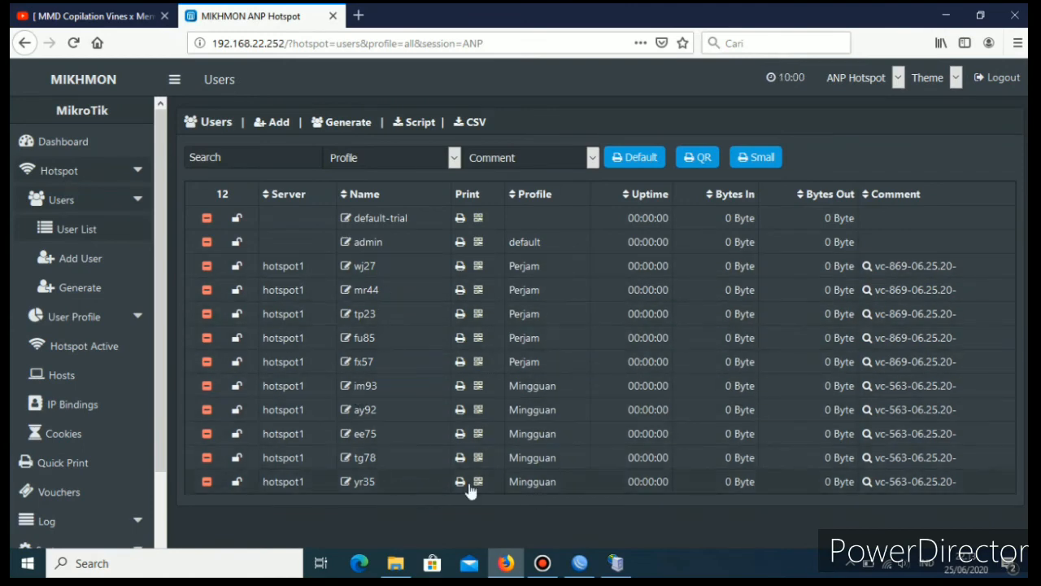
left_click(593, 159)
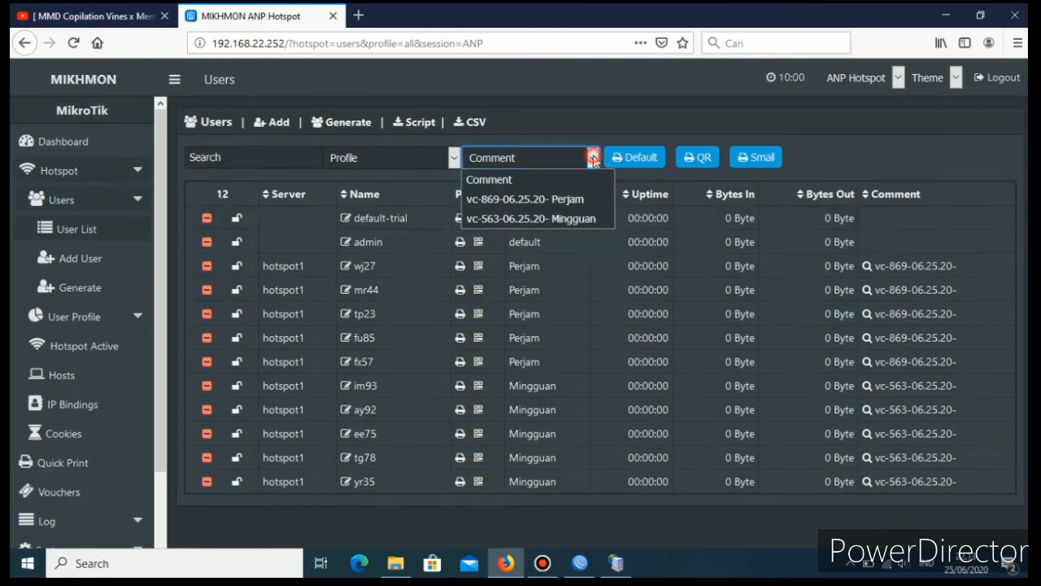
left_click(571, 204)
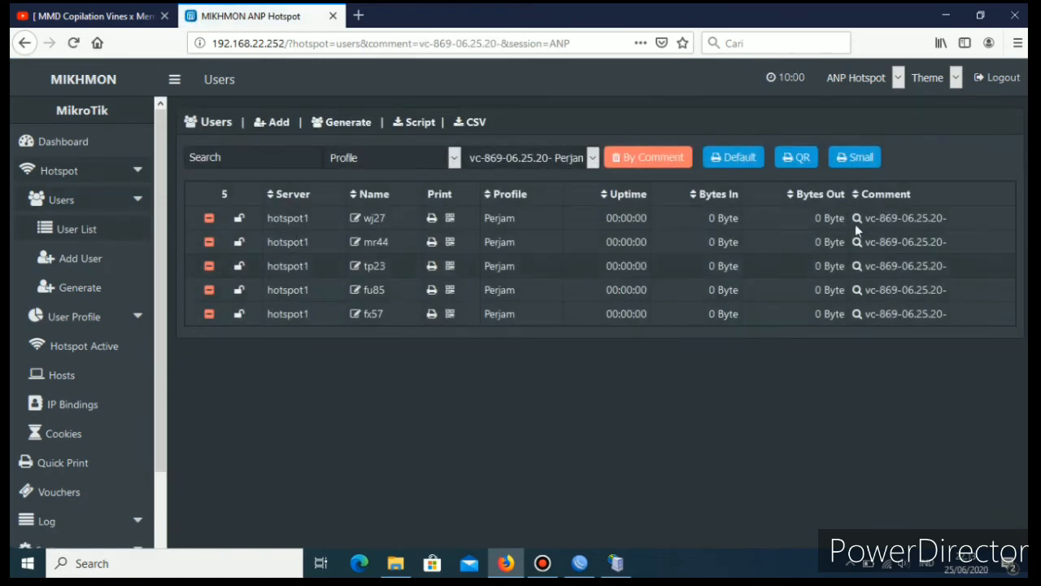
Open the QR print layout for the Perjam vouchers, check the available printers, and cancel printing.
left_click(800, 166)
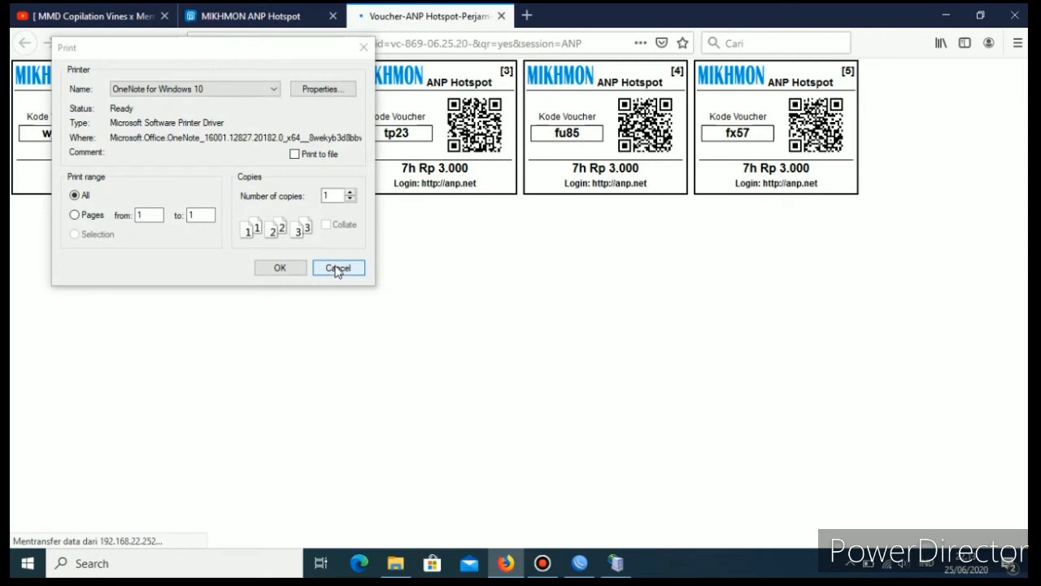
left_click(274, 89)
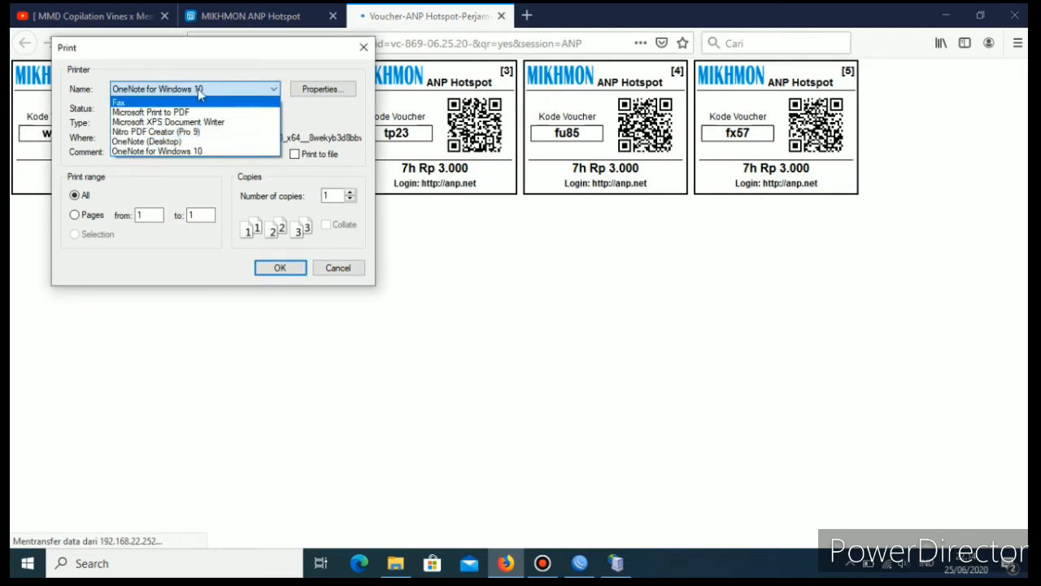
left_click(344, 271)
left_click(348, 274)
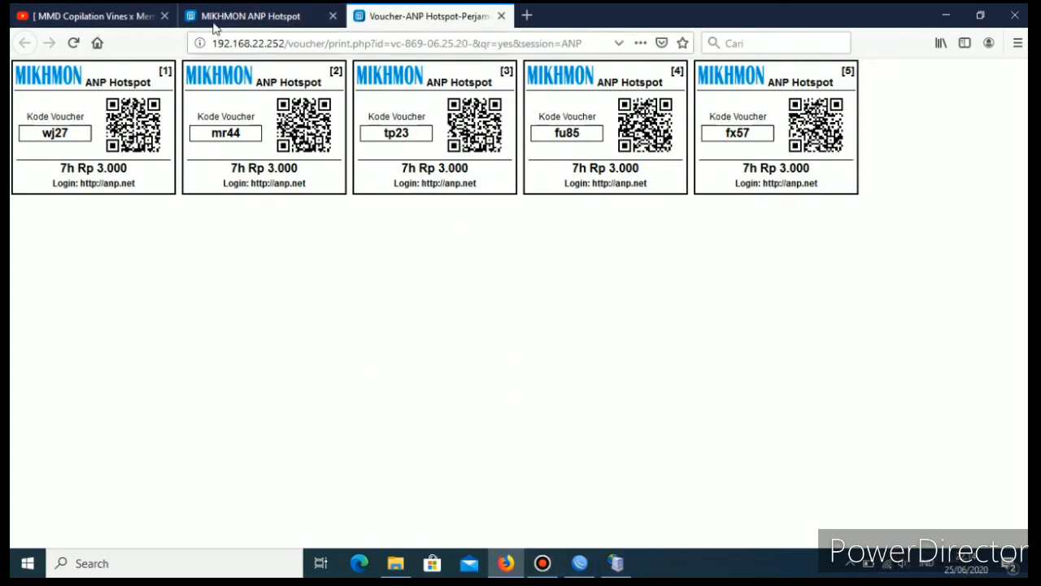
Open anp.net in a new browser tab and log the admin session off the hotspot, repeating the logoff after logging in again.
left_click(533, 17)
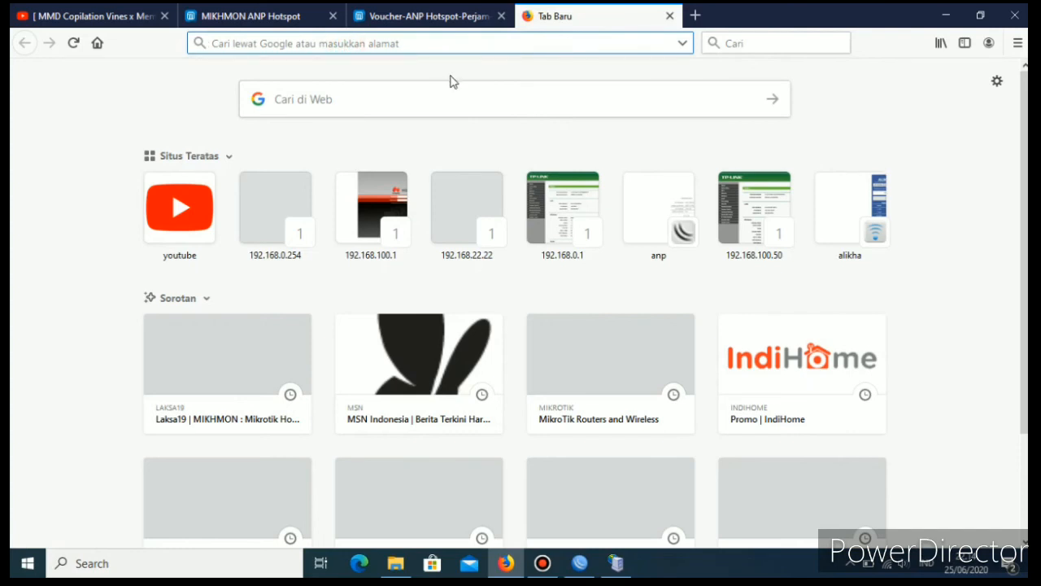
type("anp.net/")
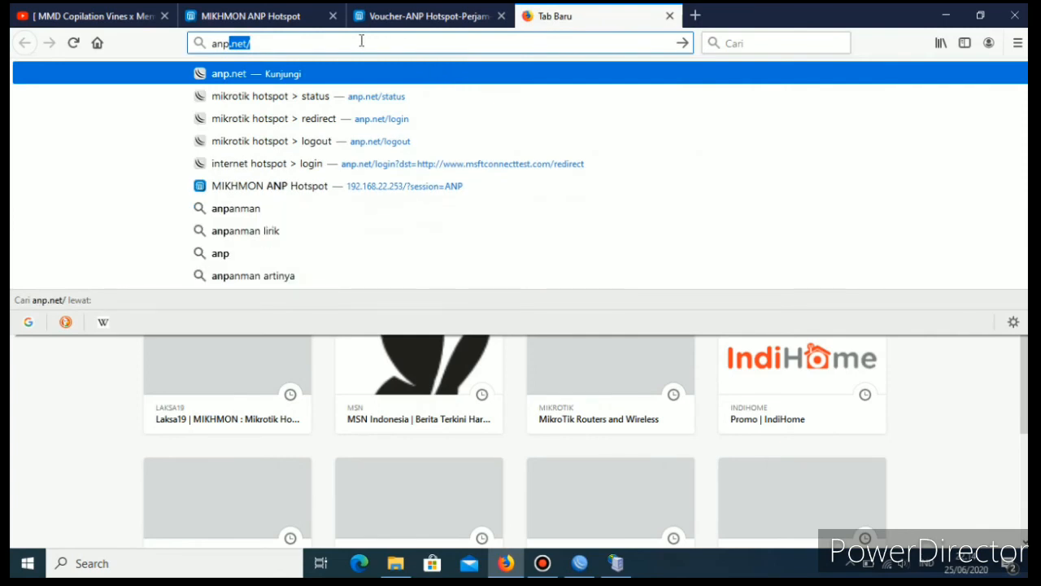
left_click(281, 76)
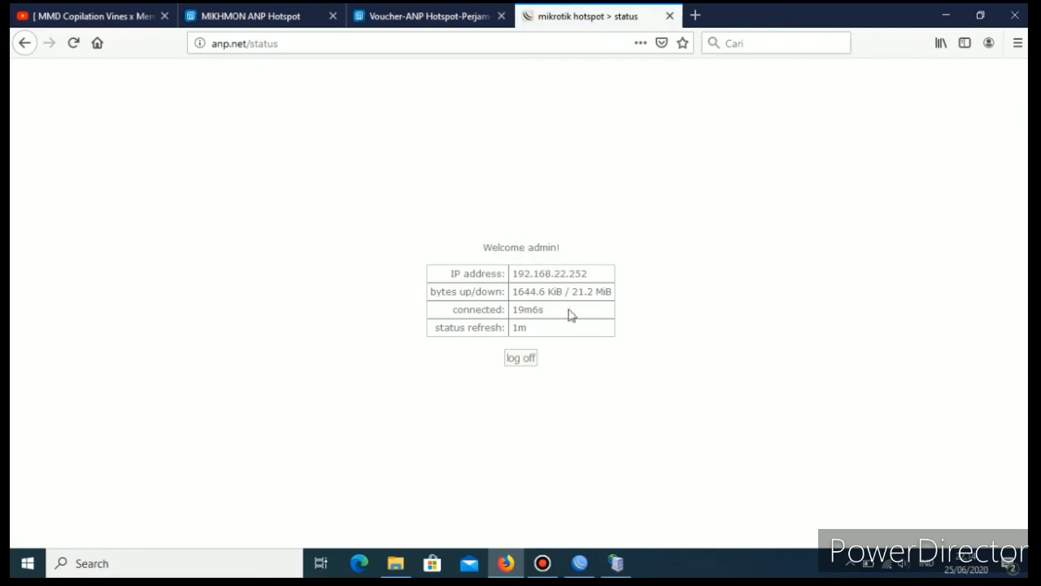
left_click(521, 361)
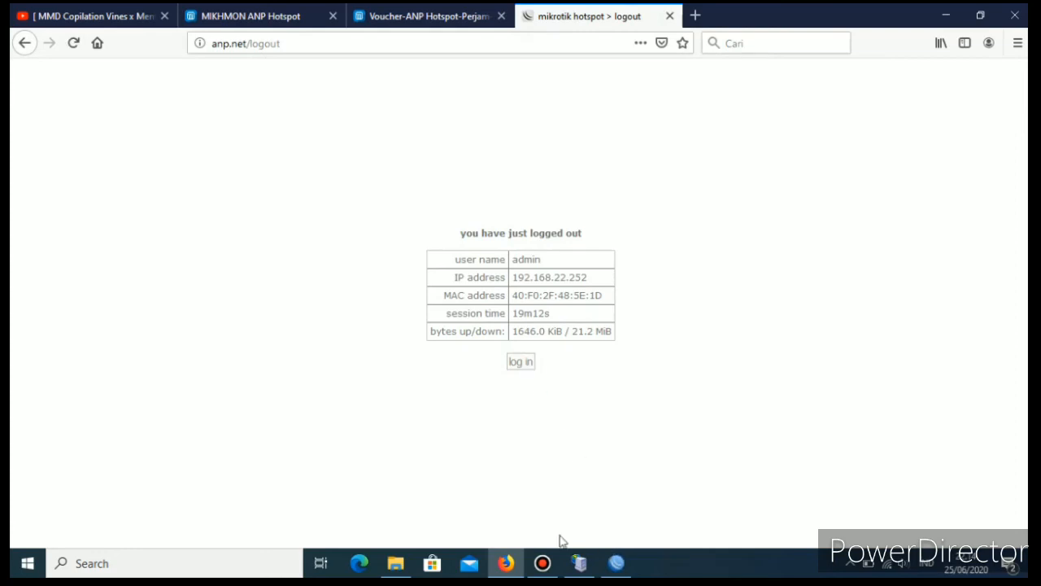
left_click(522, 366)
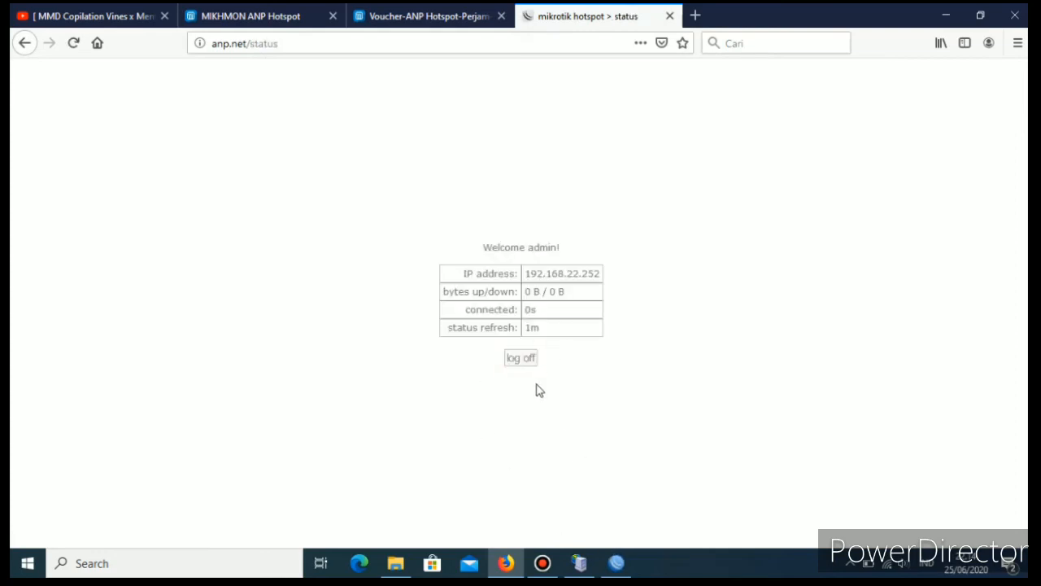
left_click(527, 360)
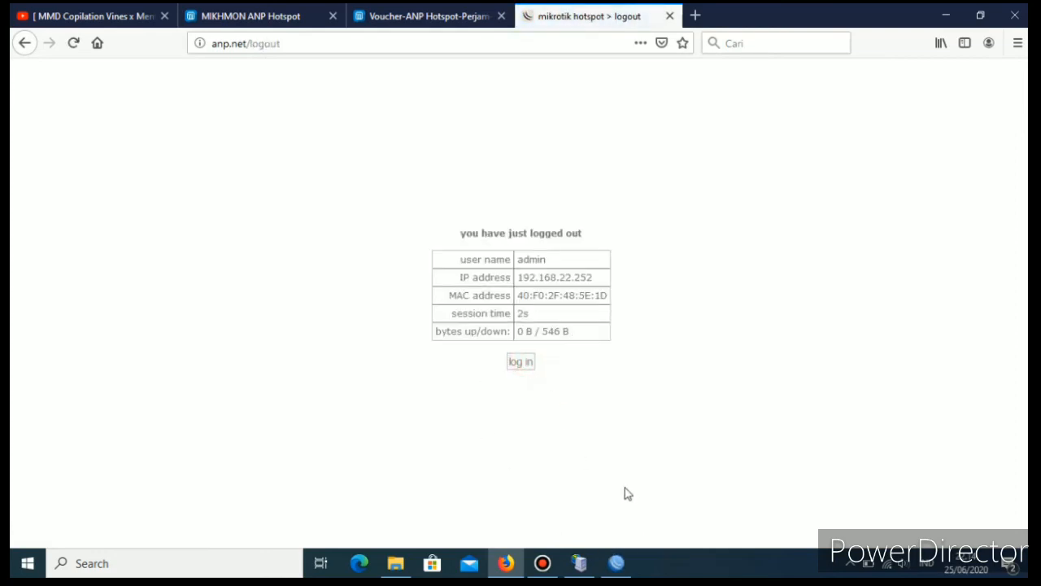
Switch to WinBox and reconnect to the RB941-2nD router through its MAC address from the neighbor list.
left_click(616, 564)
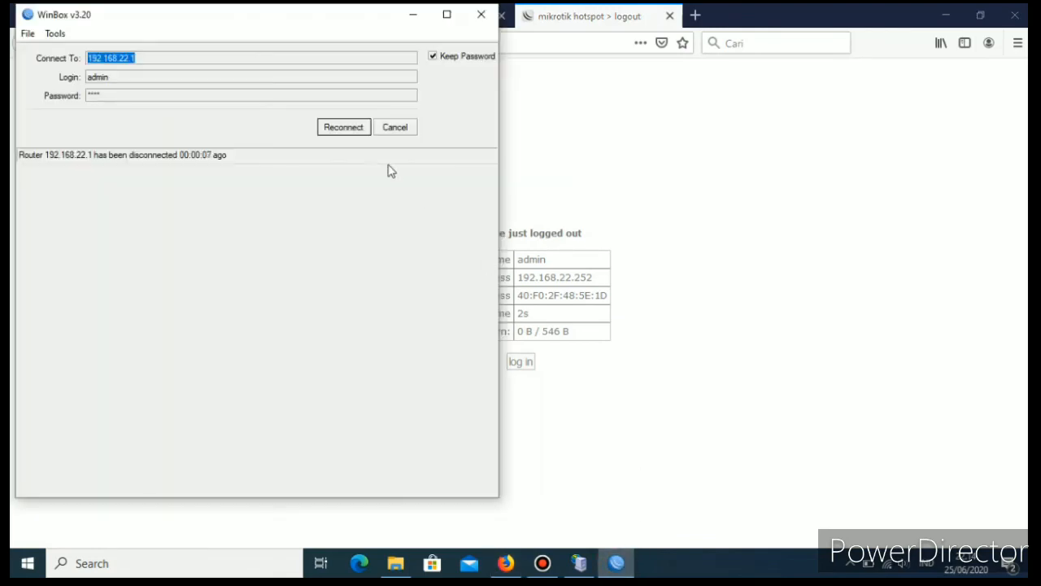
left_click(353, 130)
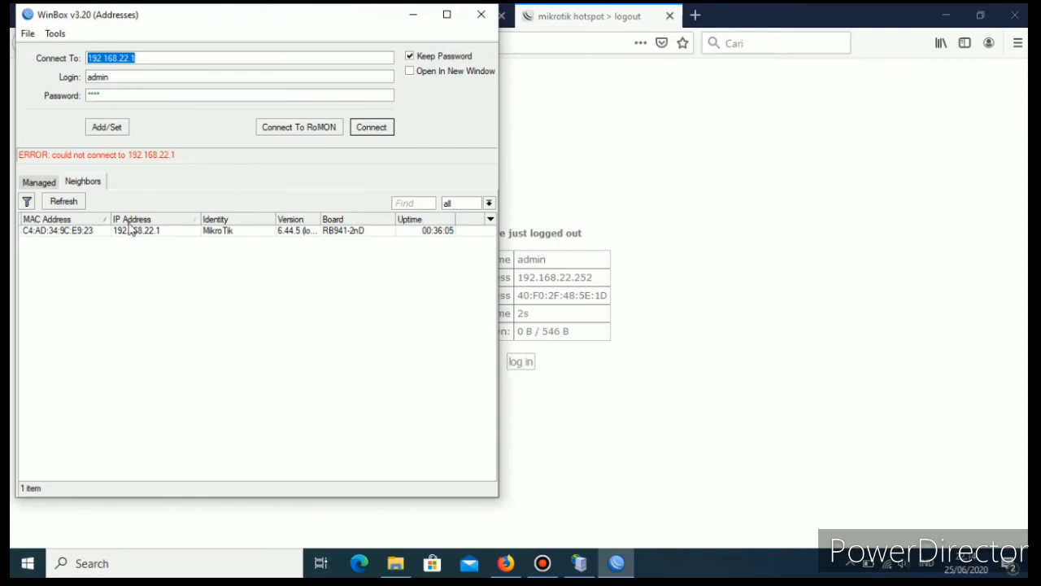
left_click(62, 231)
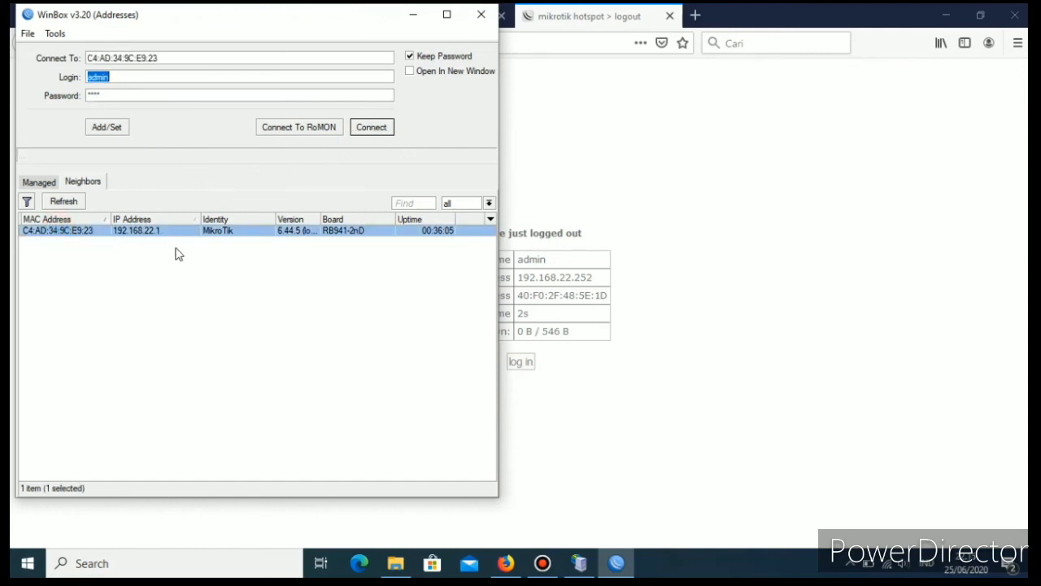
left_click(370, 128)
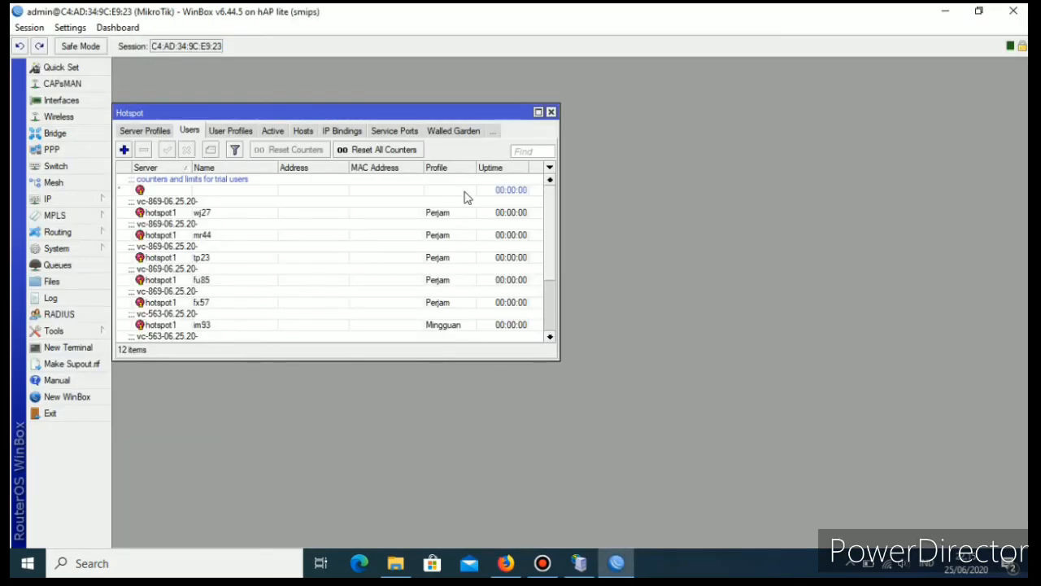
Maximize the Hotspot window and review its server profiles, user profiles, active sessions and servers.
left_click_drag(373, 114, 498, 112)
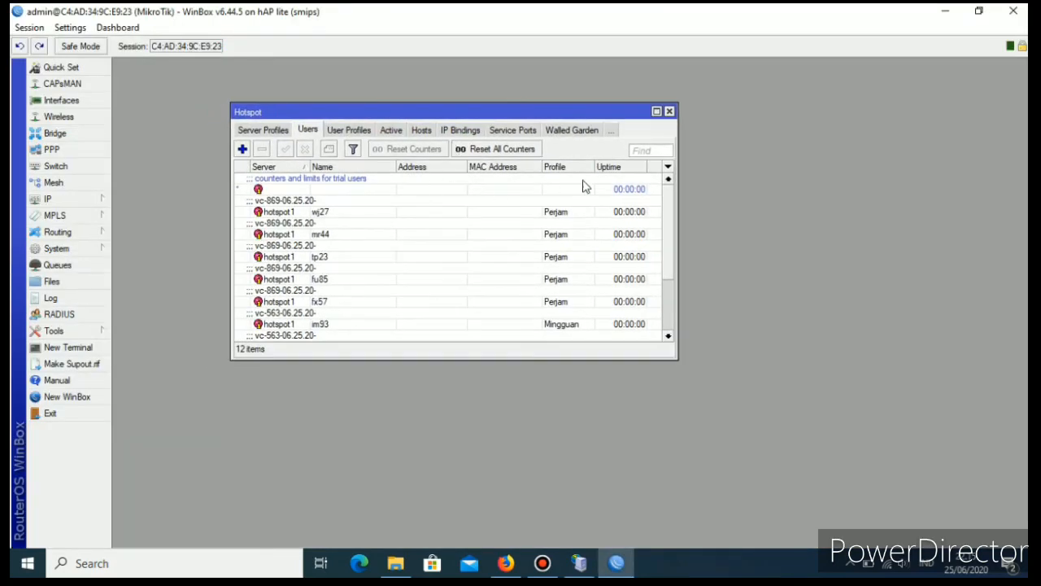
left_click(661, 112)
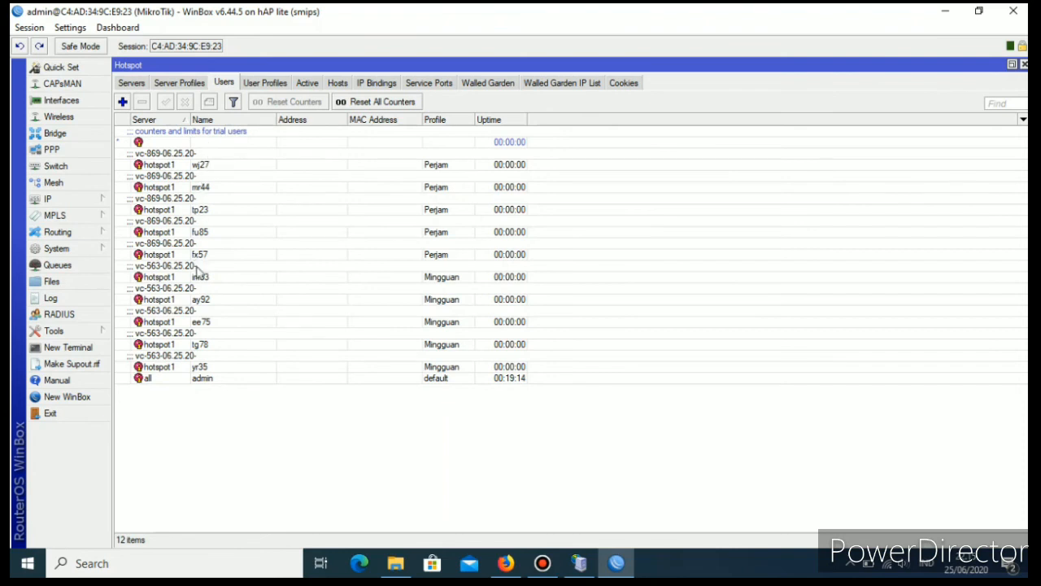
left_click(186, 85)
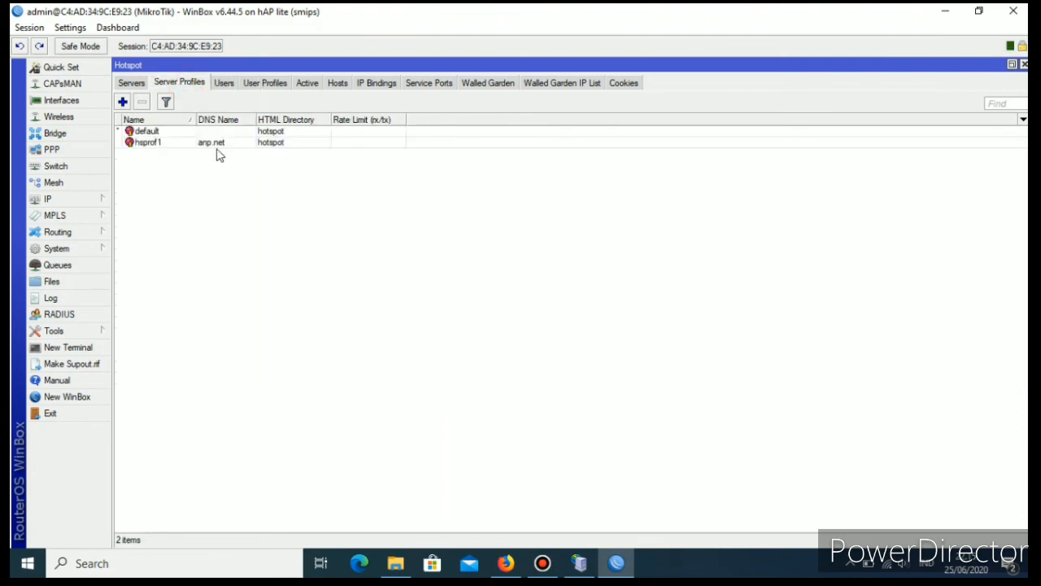
left_click(266, 84)
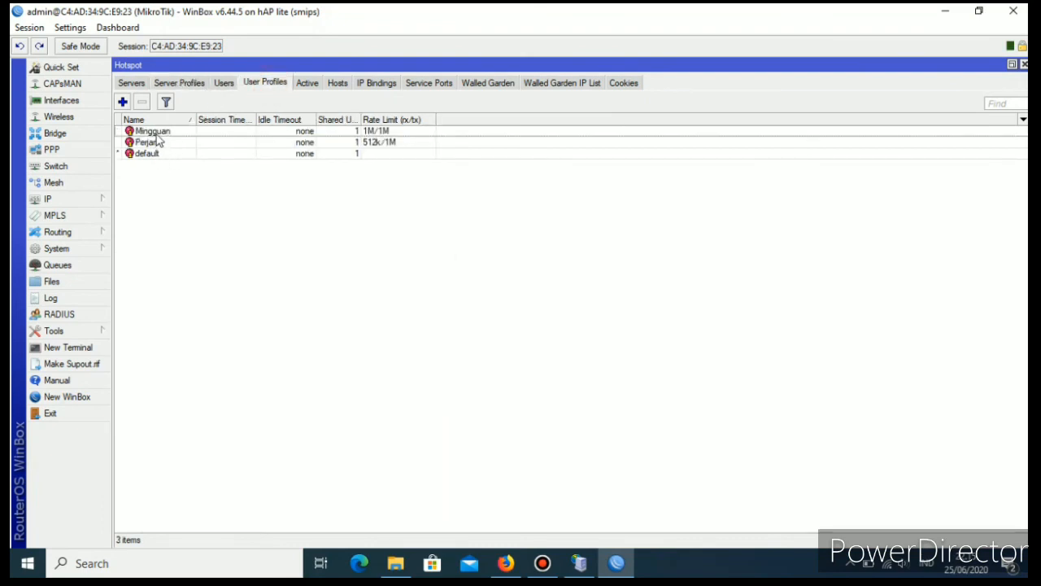
left_click(307, 84)
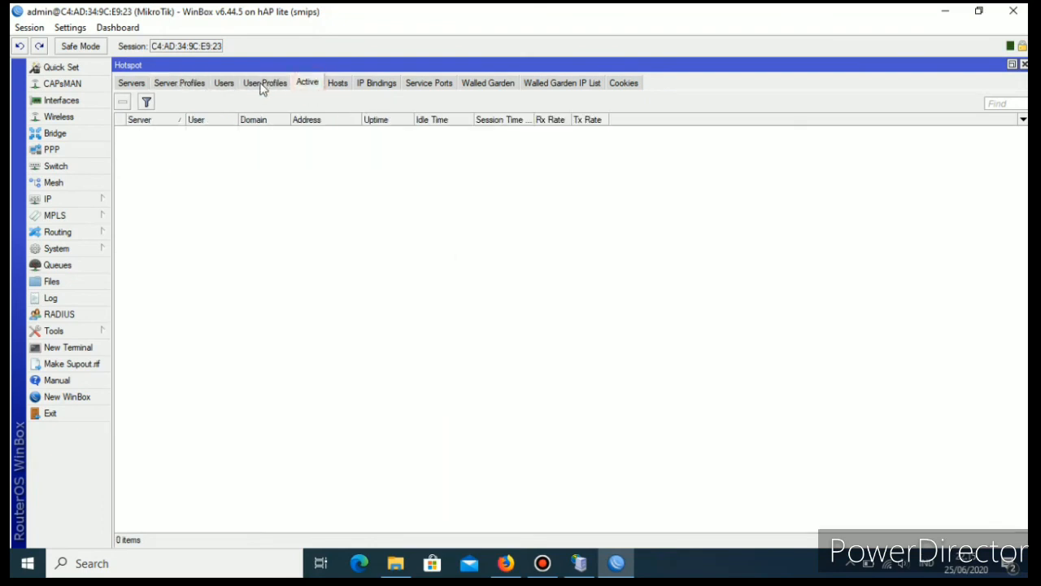
left_click(265, 84)
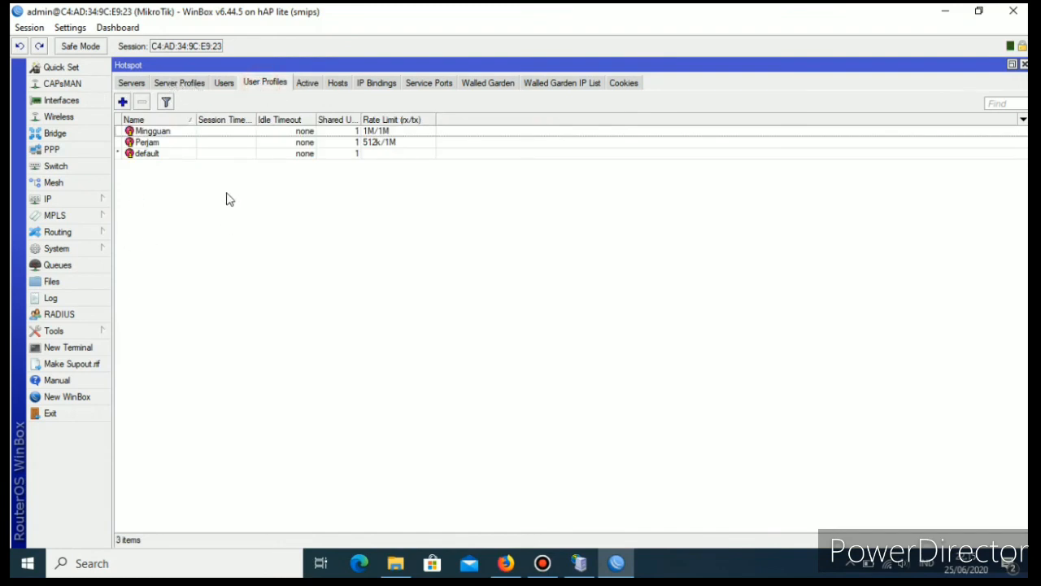
left_click(131, 84)
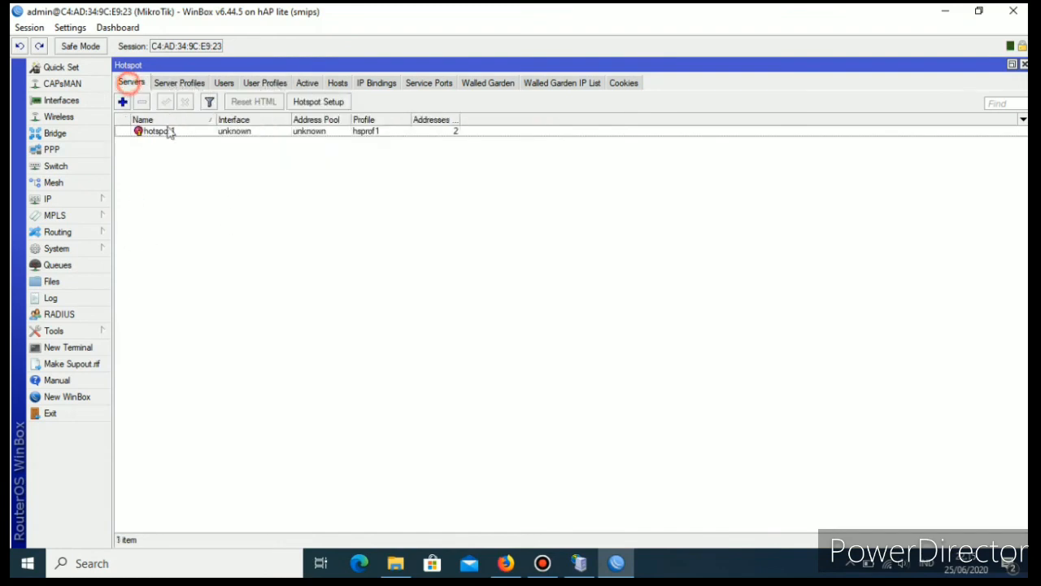
Edit the login methods of server profile hsprof1: disable Cookie, enable HTTP PAP and MAC Cookie, and save.
left_click(173, 83)
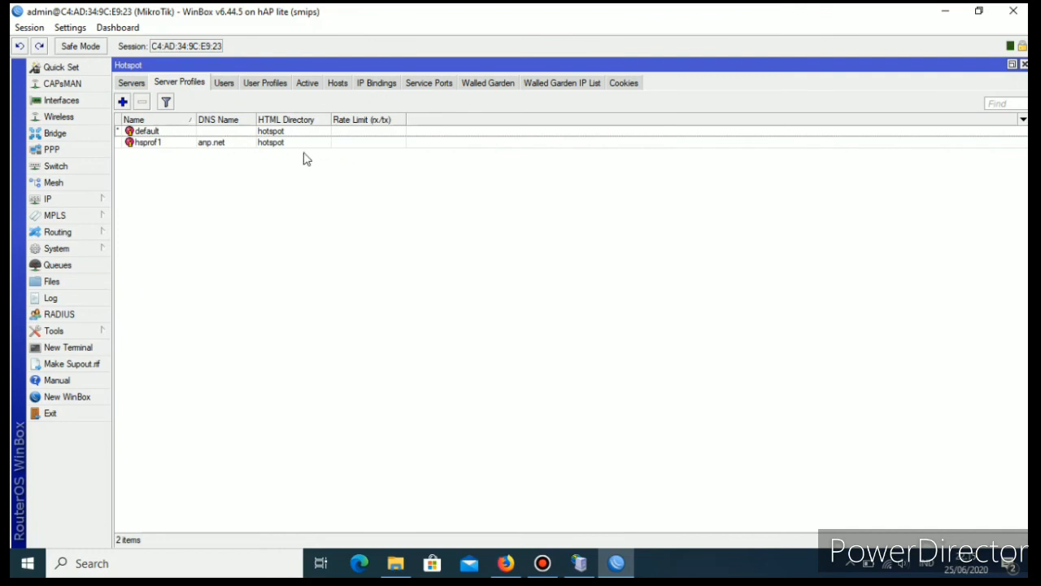
double_click(218, 146)
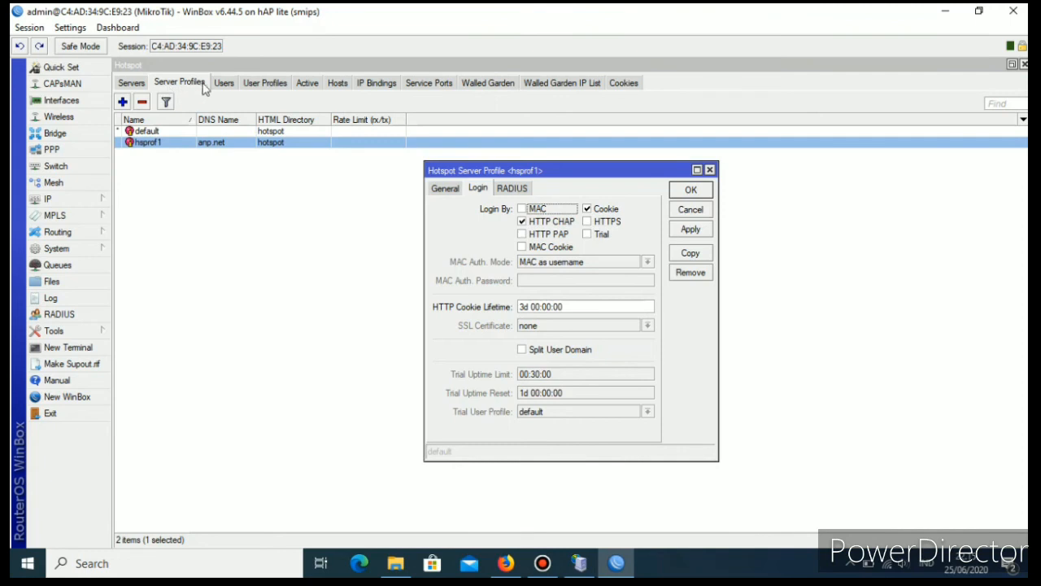
left_click(588, 210)
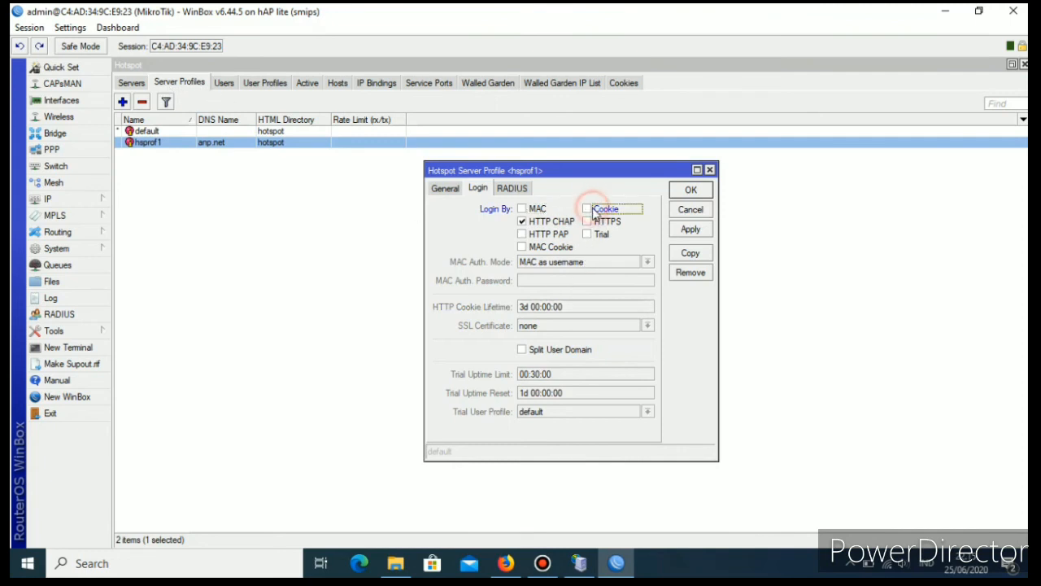
left_click(526, 235)
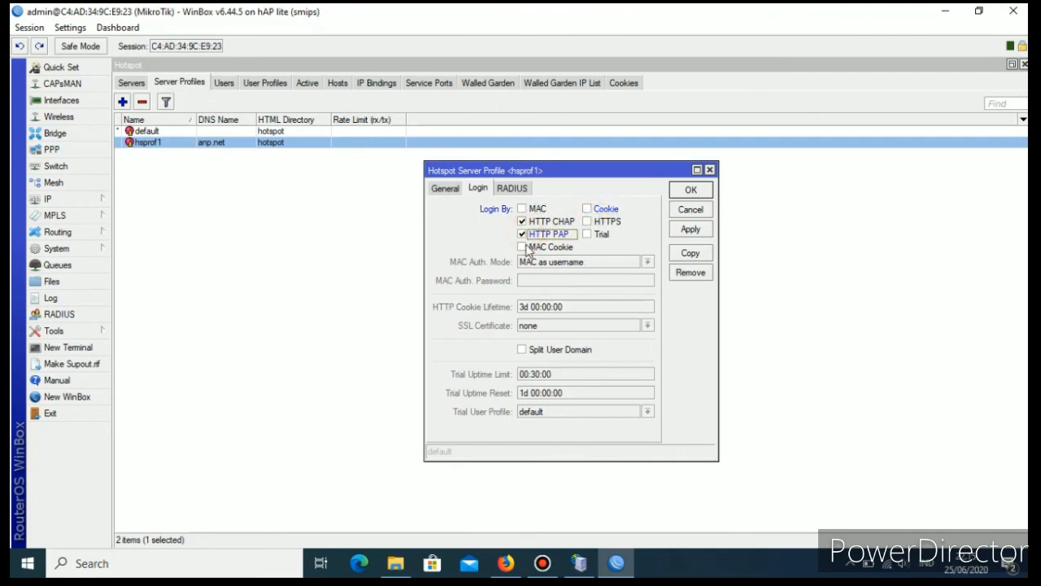
left_click(522, 247)
left_click(690, 231)
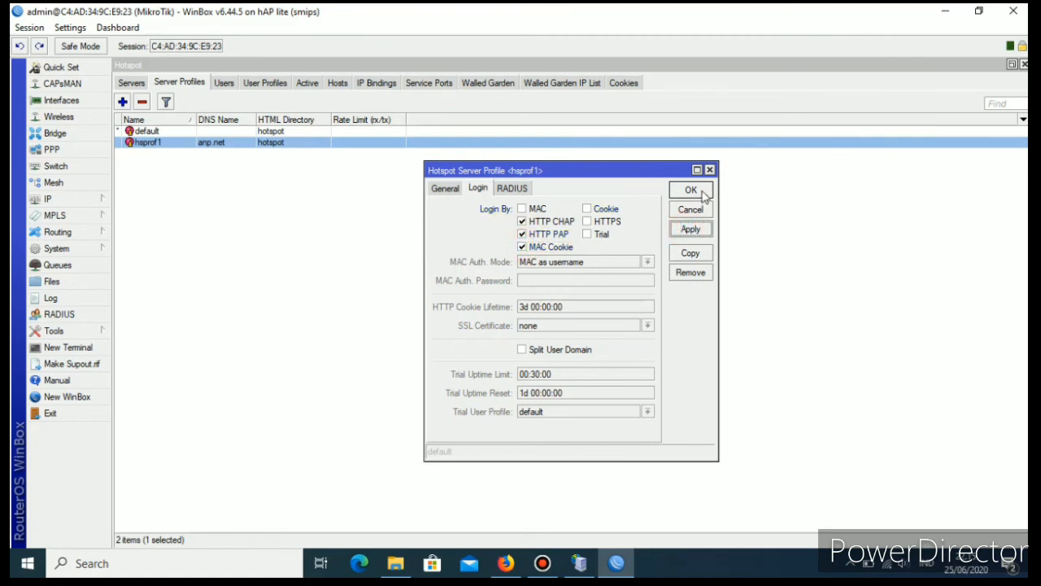
left_click(690, 190)
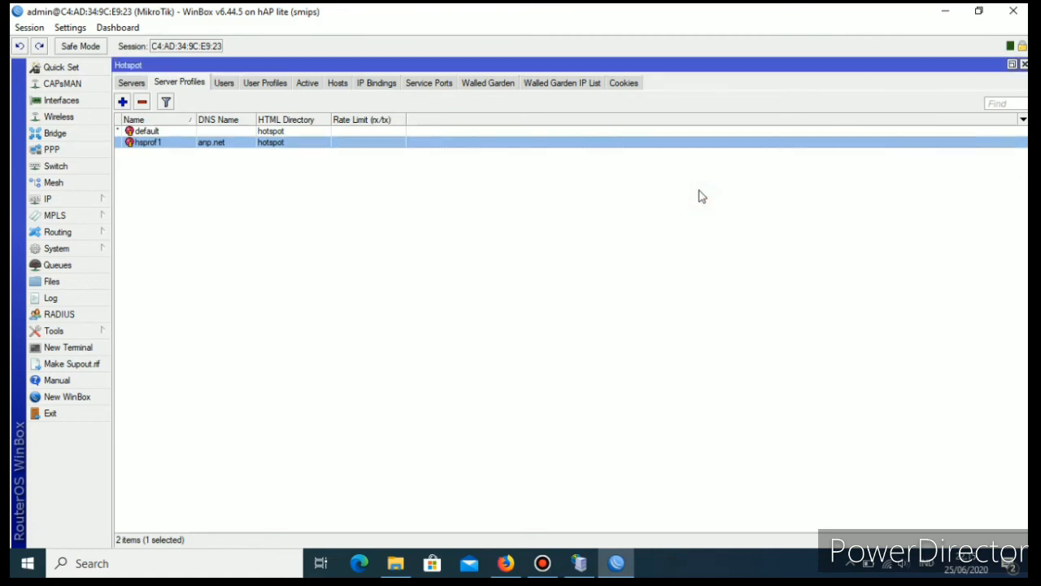
Switch to Firefox, look up the fifth printed voucher, and log in to the anp.net hotspot with its code as login and password.
left_click(506, 563)
left_click(520, 361)
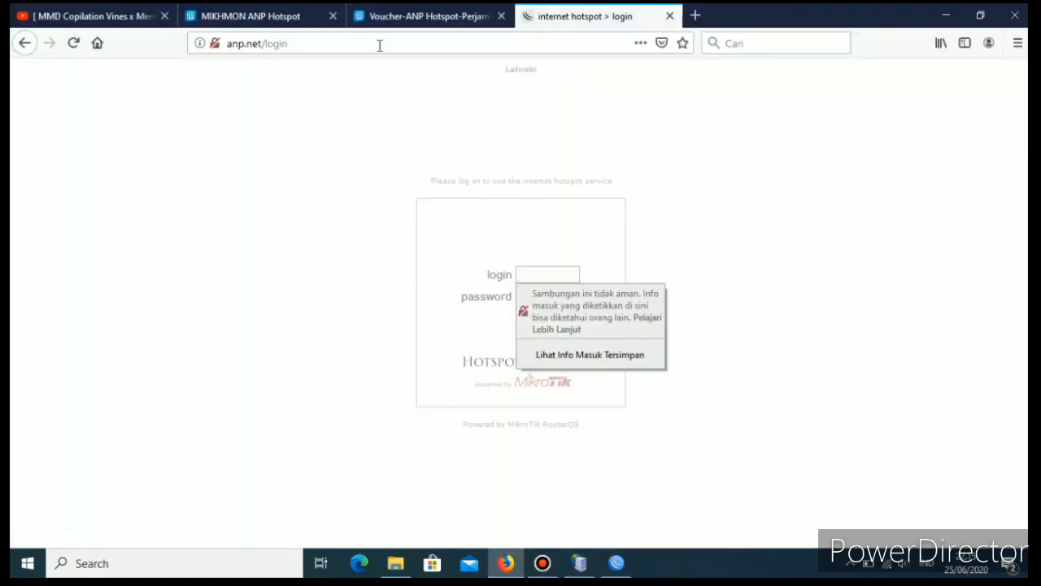
left_click(395, 16)
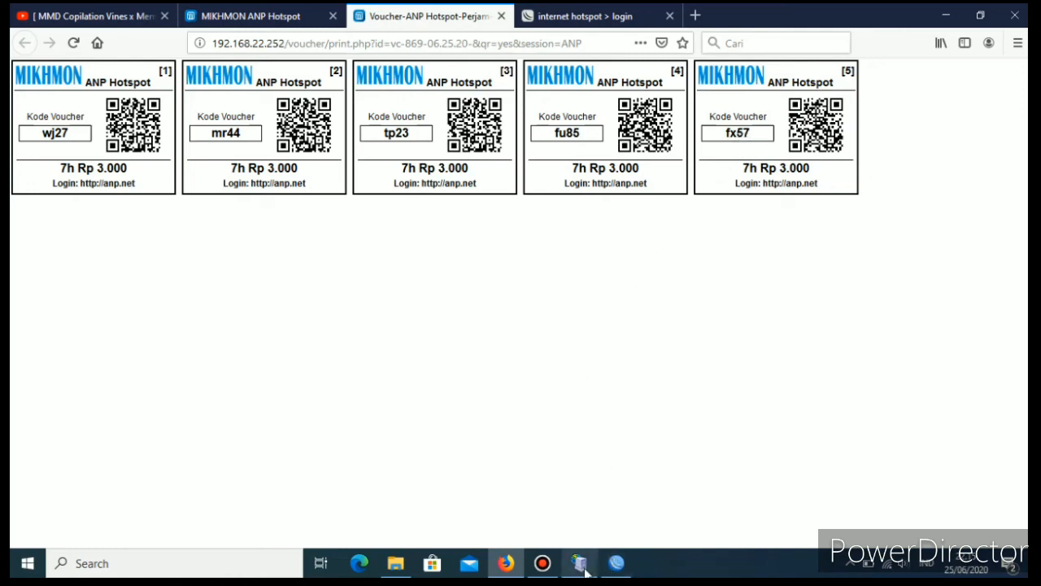
left_click(599, 16)
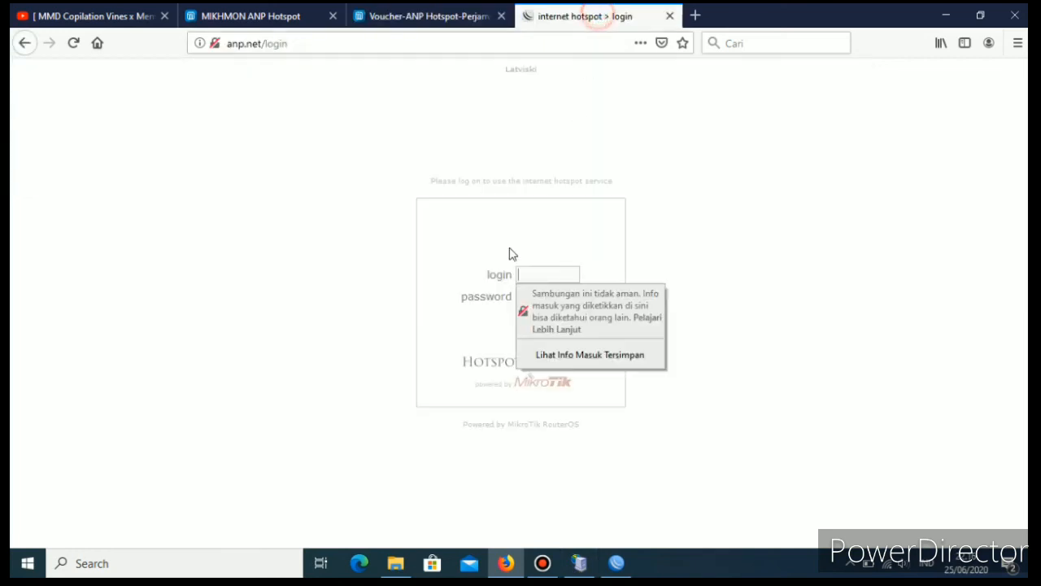
left_click(545, 276)
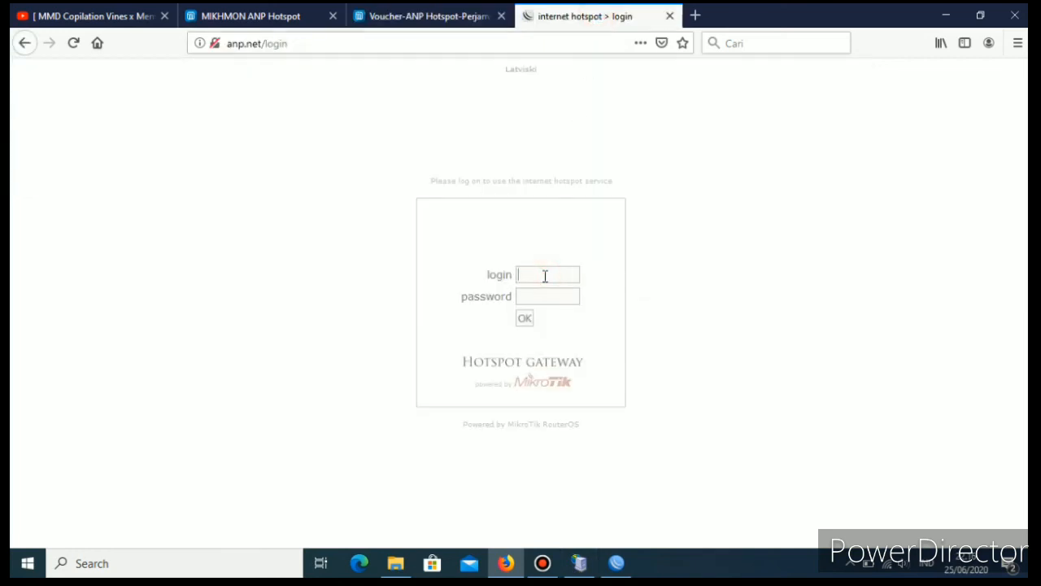
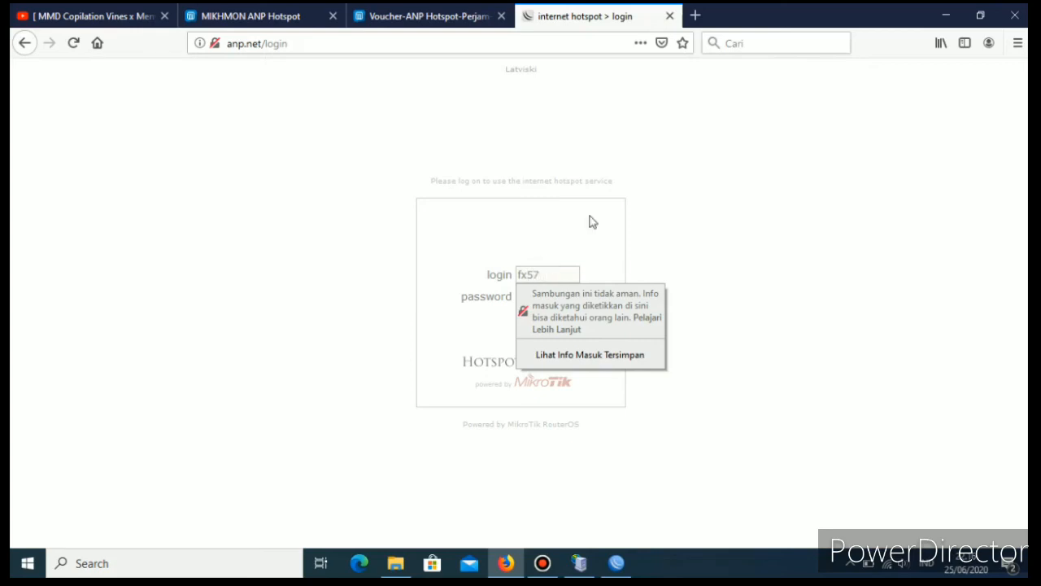
left_click(583, 226)
left_click(528, 298)
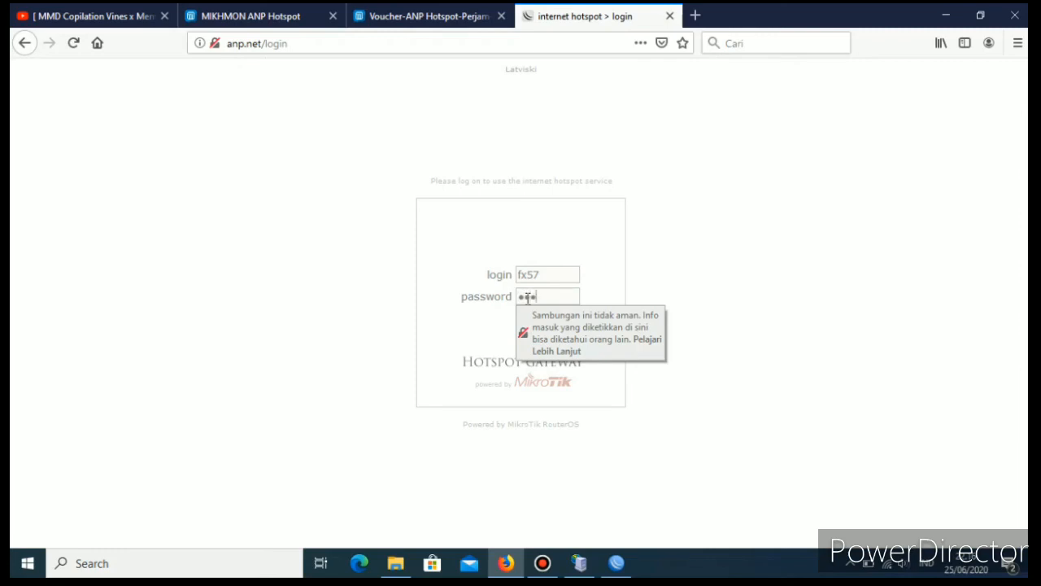
left_click(590, 263)
left_click(527, 320)
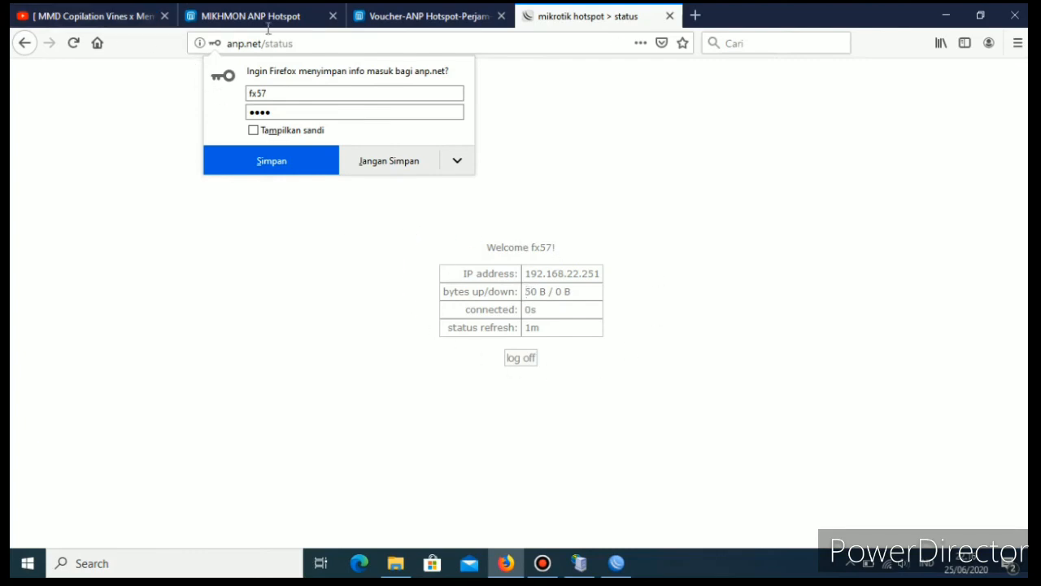
Test the internet connection by playing the open YouTube video for a few seconds, then pause it.
left_click(94, 16)
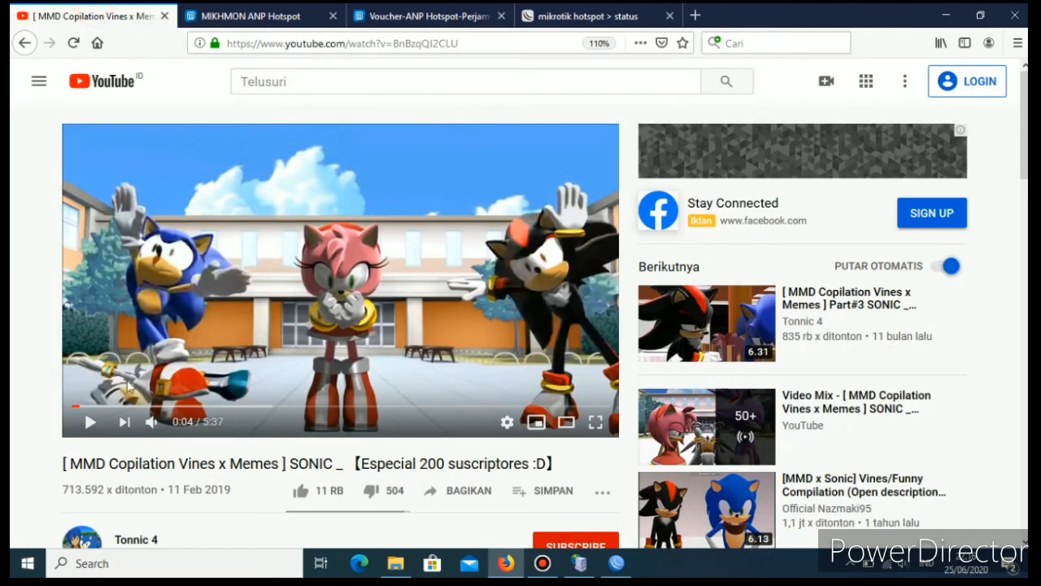
left_click(90, 421)
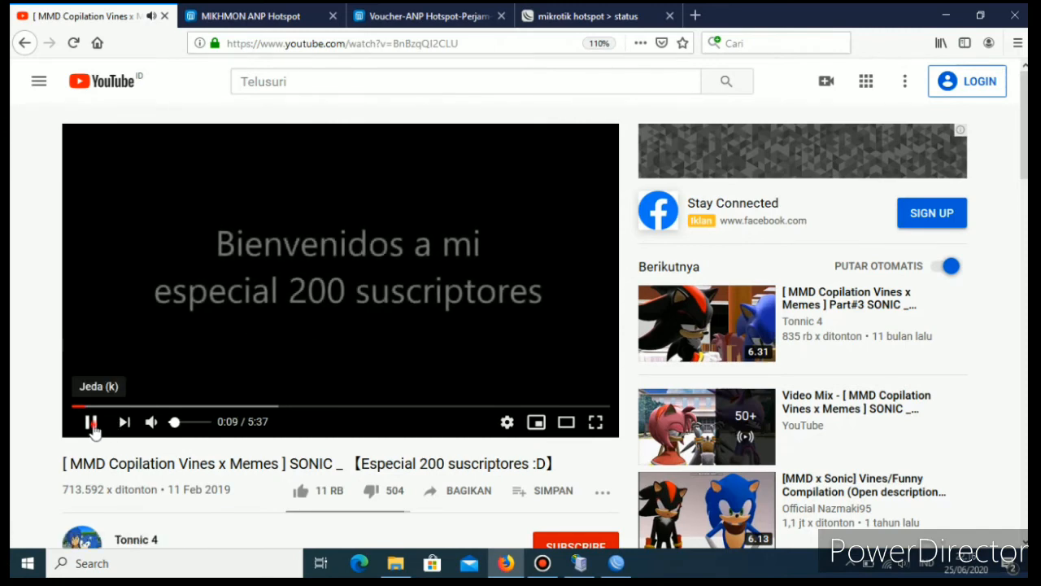
left_click(92, 423)
Switch to WinBox and check the hotspot's active sessions and its server list.
left_click(616, 563)
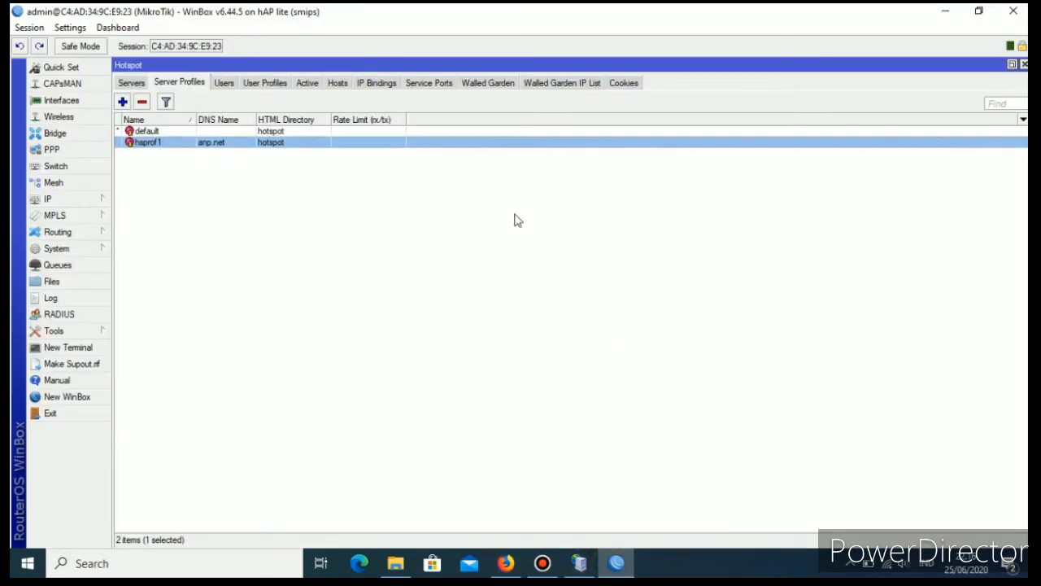
left_click(309, 85)
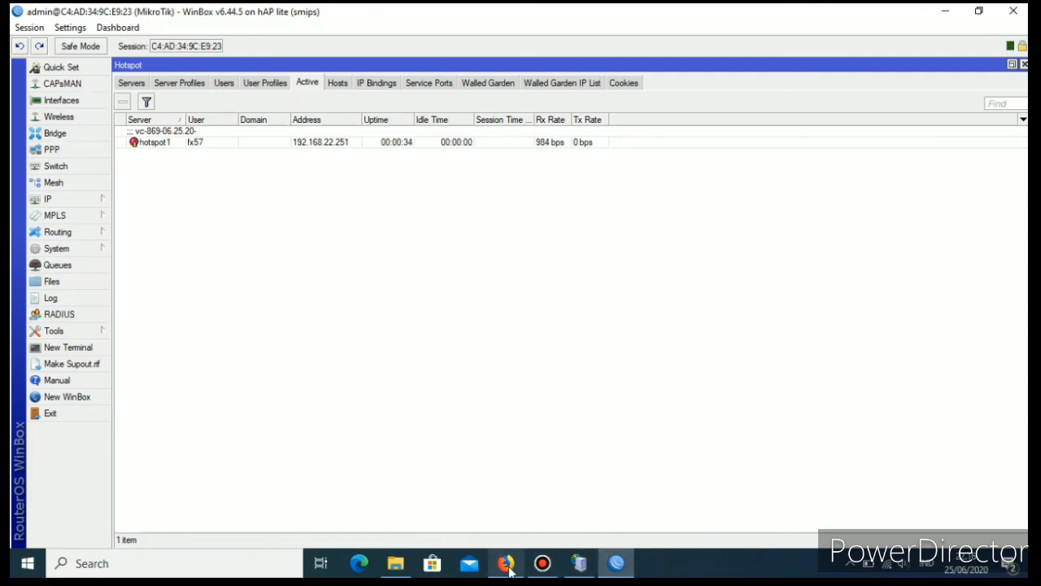
mouse_move(506, 569)
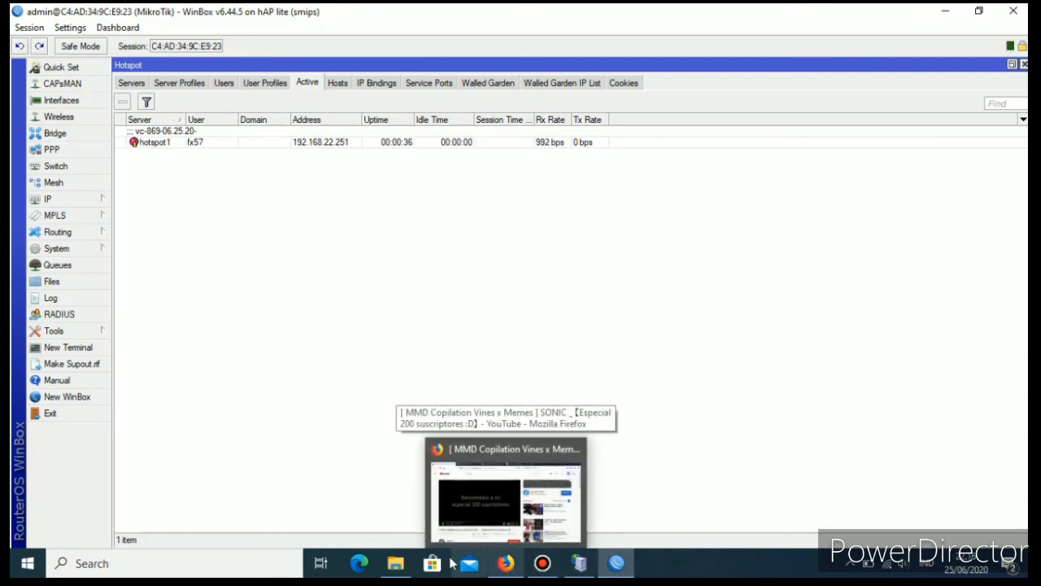
left_click(536, 519)
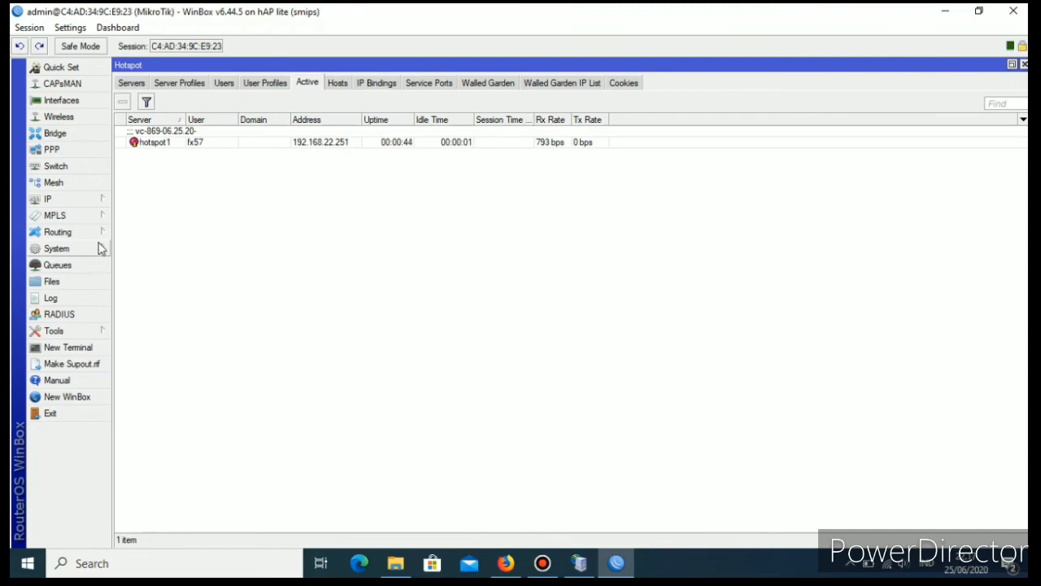
left_click(131, 83)
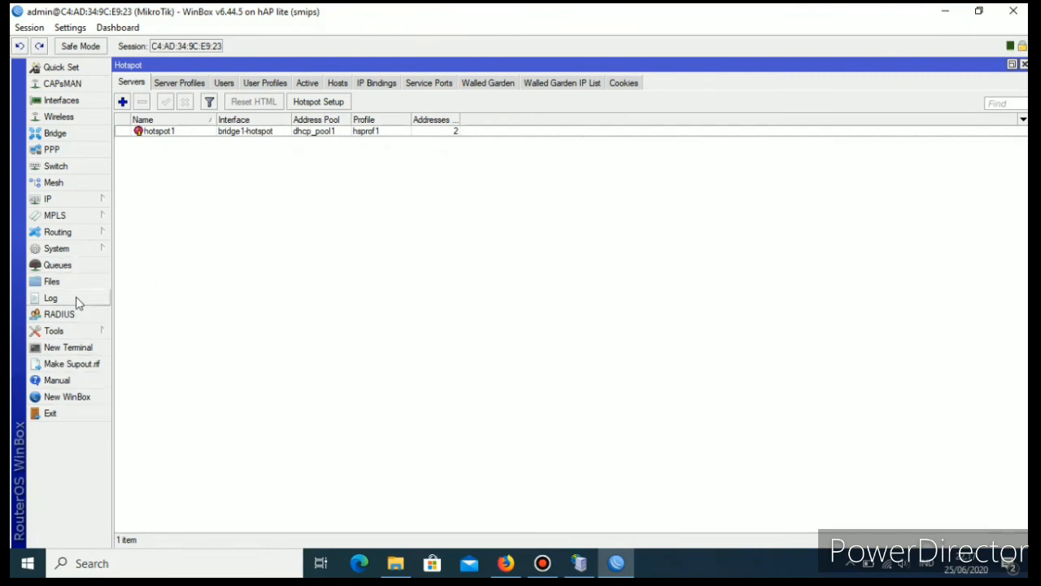
Switch back to Firefox and review the printed vouchers, the hotspot status page and the Mikhmon user list.
left_click(506, 563)
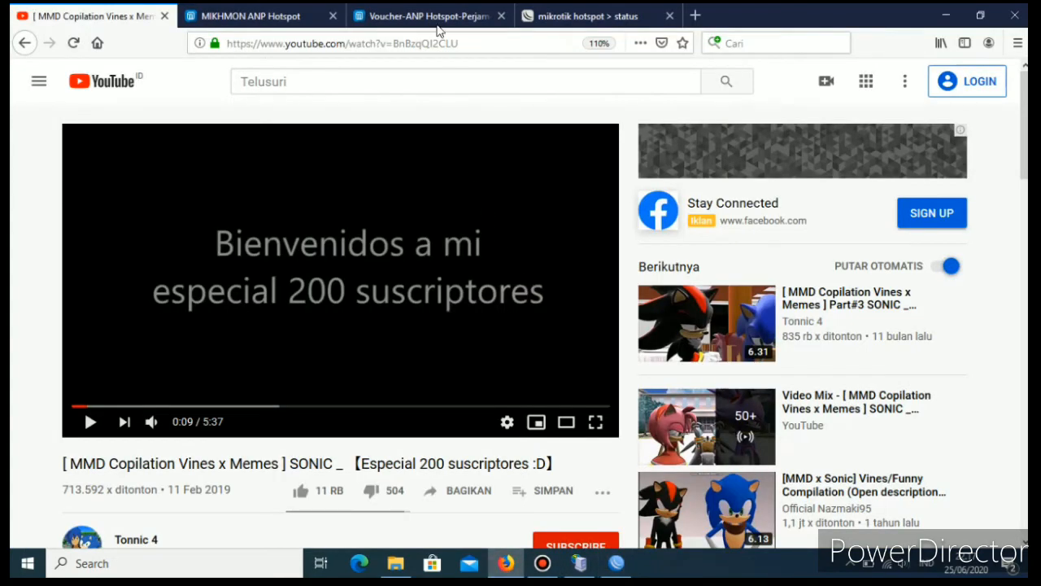
left_click(447, 16)
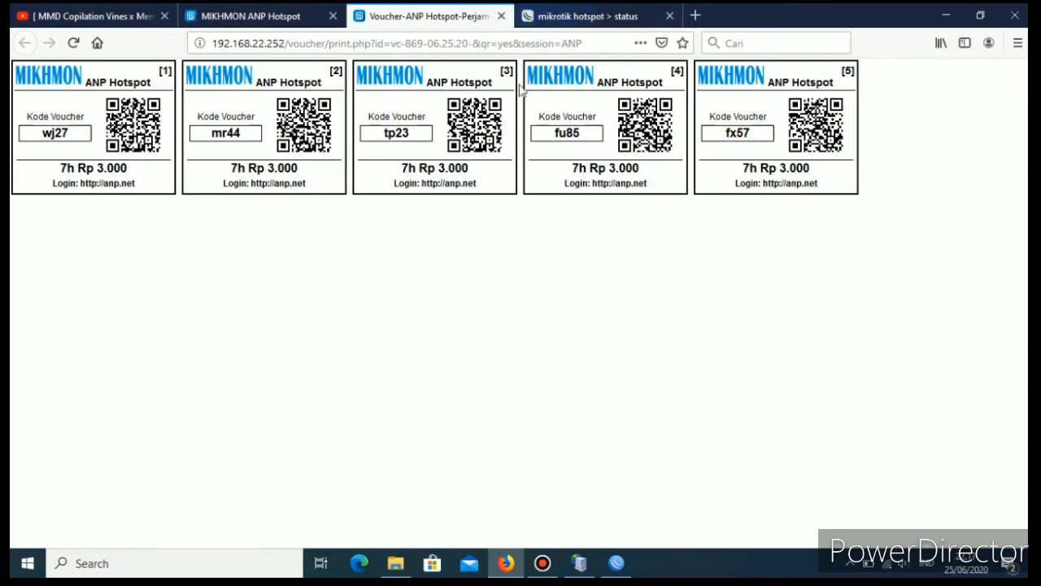
left_click(572, 17)
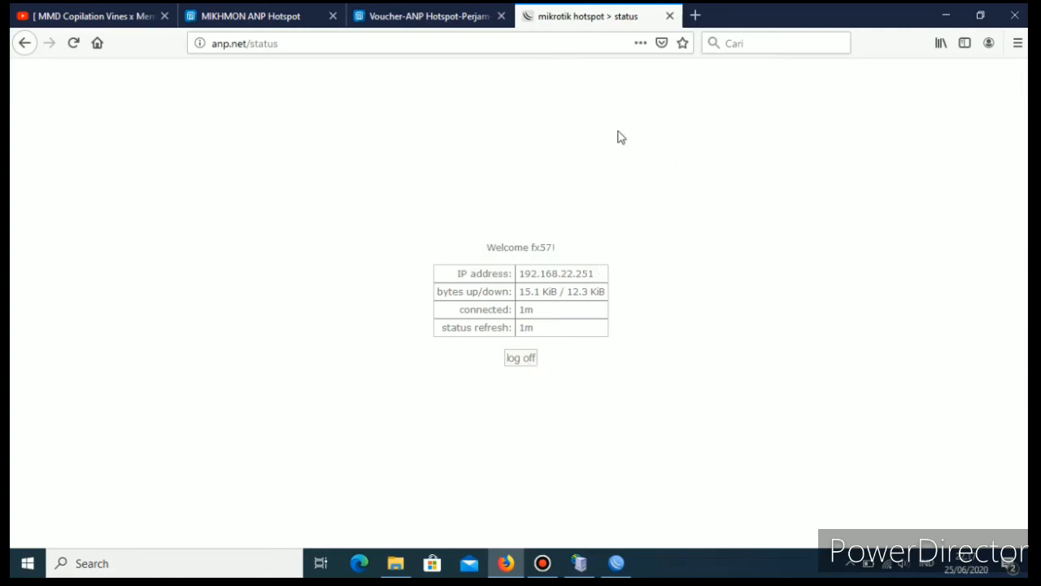
left_click(248, 17)
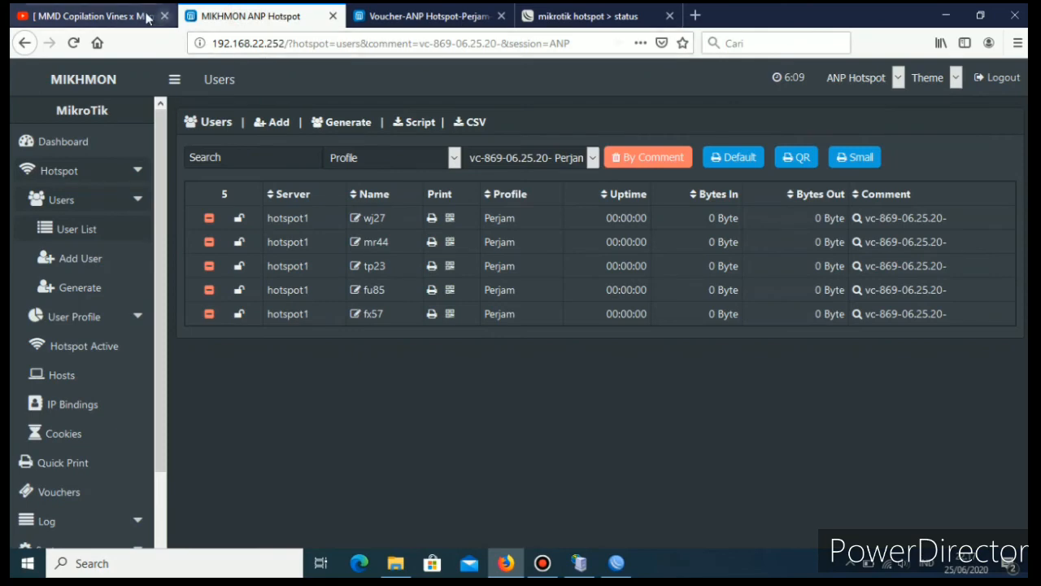
Close the voucher print page, search the web for mikhmon in a new browser tab, and open the HOTSPOT template page of laksa19.github.io.
left_click(396, 21)
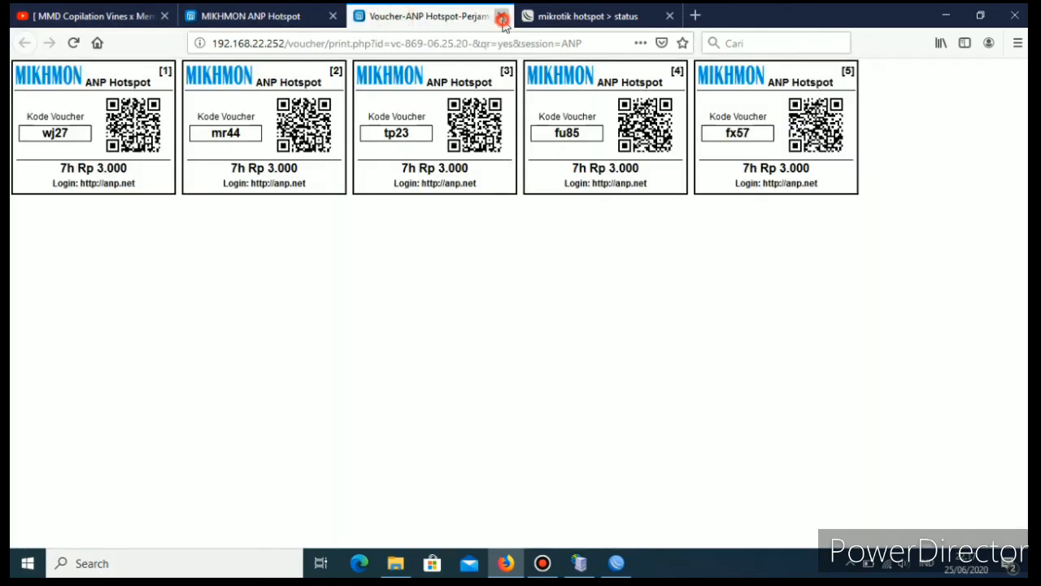
left_click(503, 17)
left_click(530, 16)
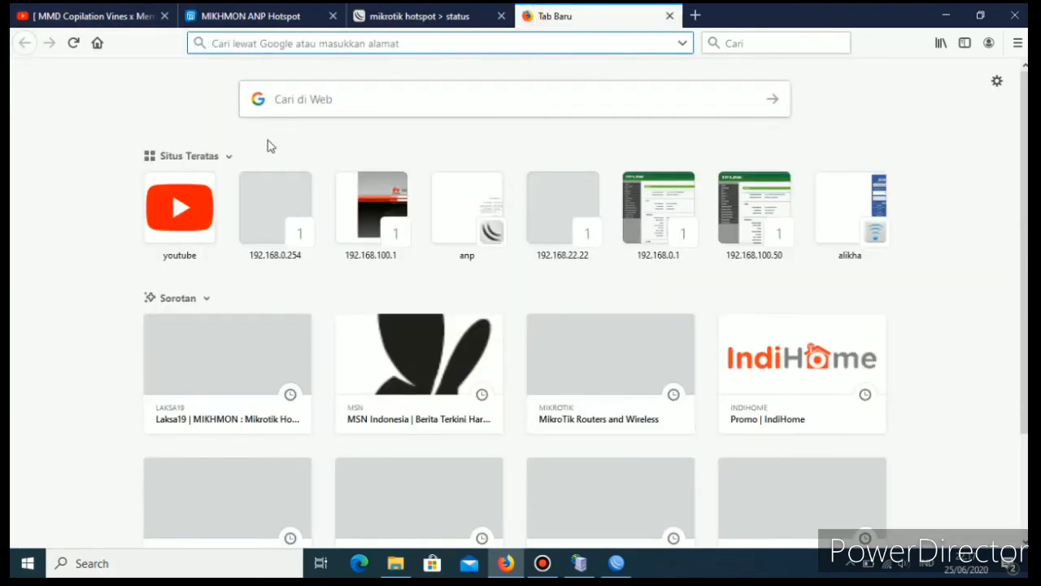
left_click(310, 105)
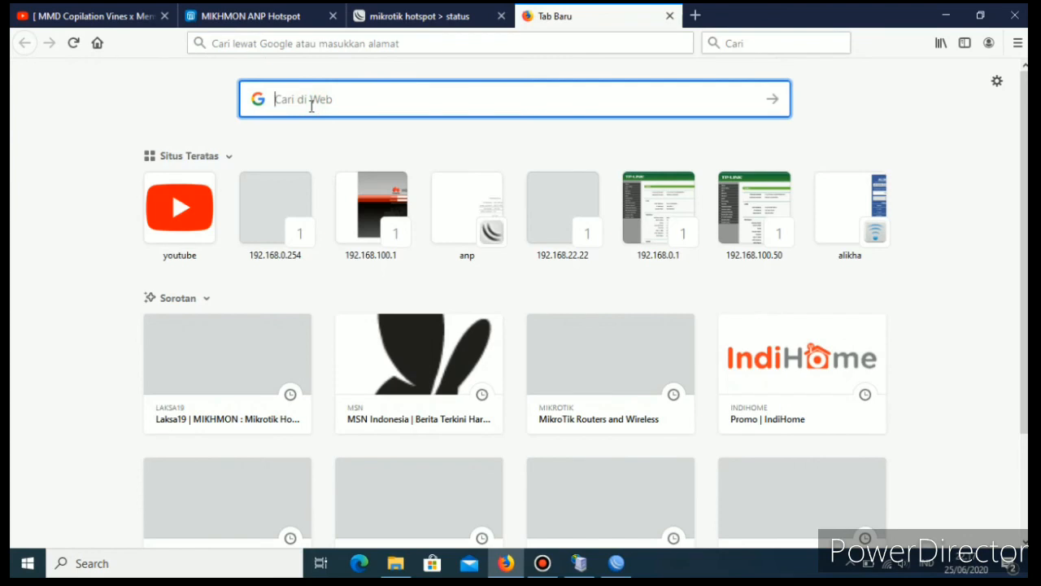
type("mikhmo")
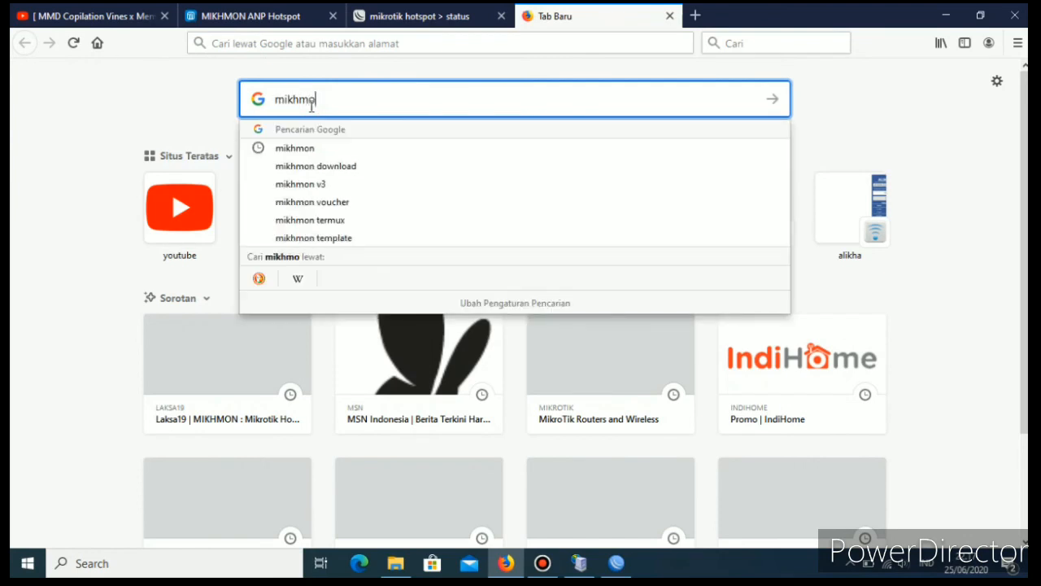
type("n")
left_click(310, 147)
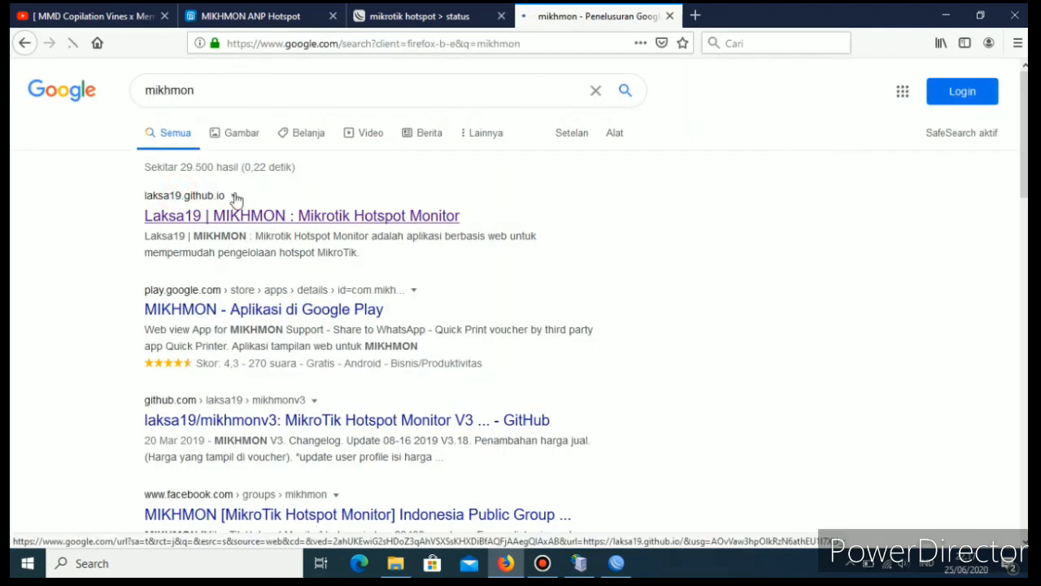
left_click(244, 217)
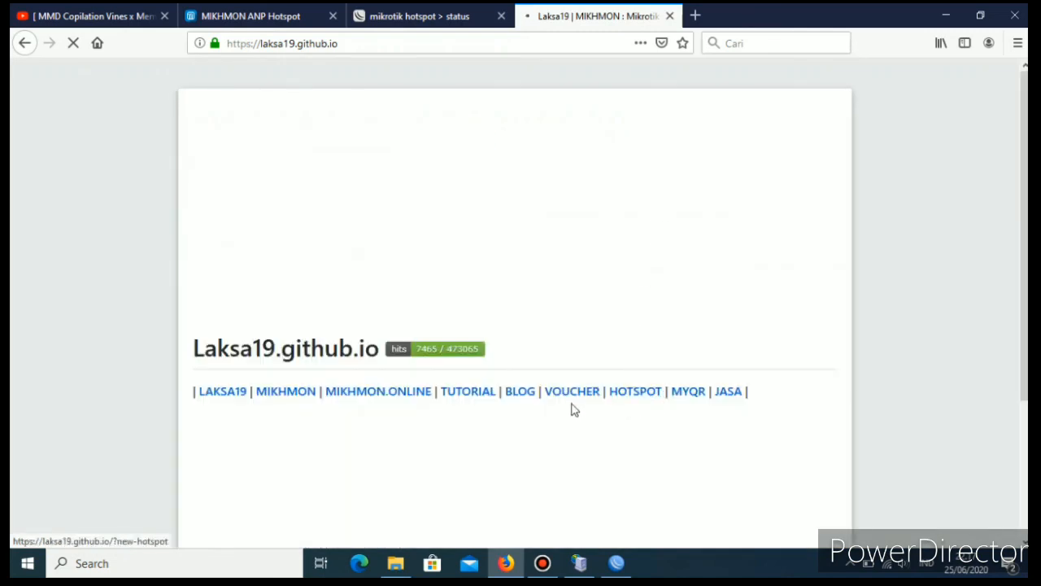
left_click(642, 394)
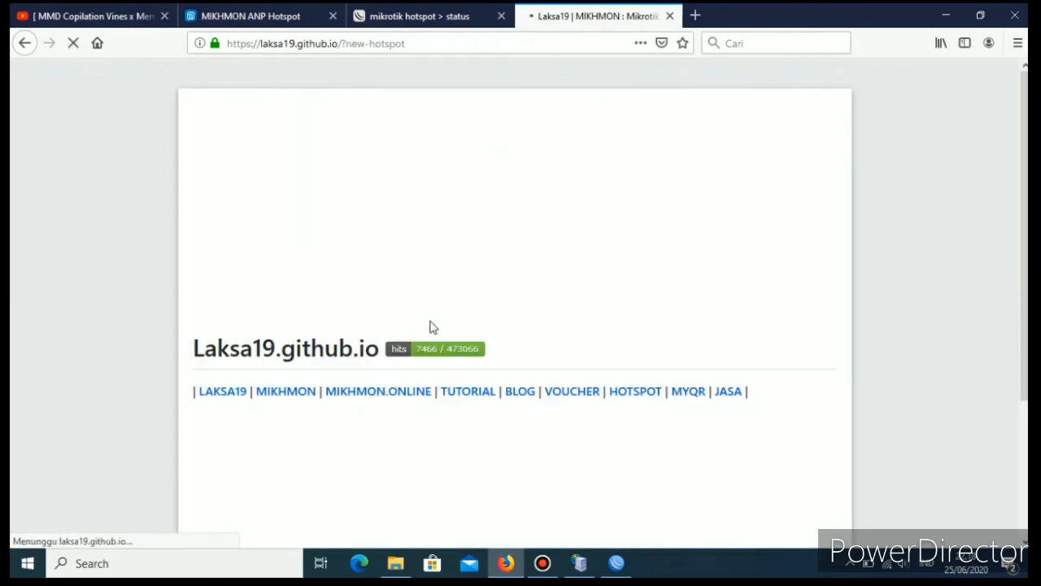
Examine the New Hotspot 01 template page, including its preview images, conf.js settings and download link.
scroll(433, 327, "down", 3)
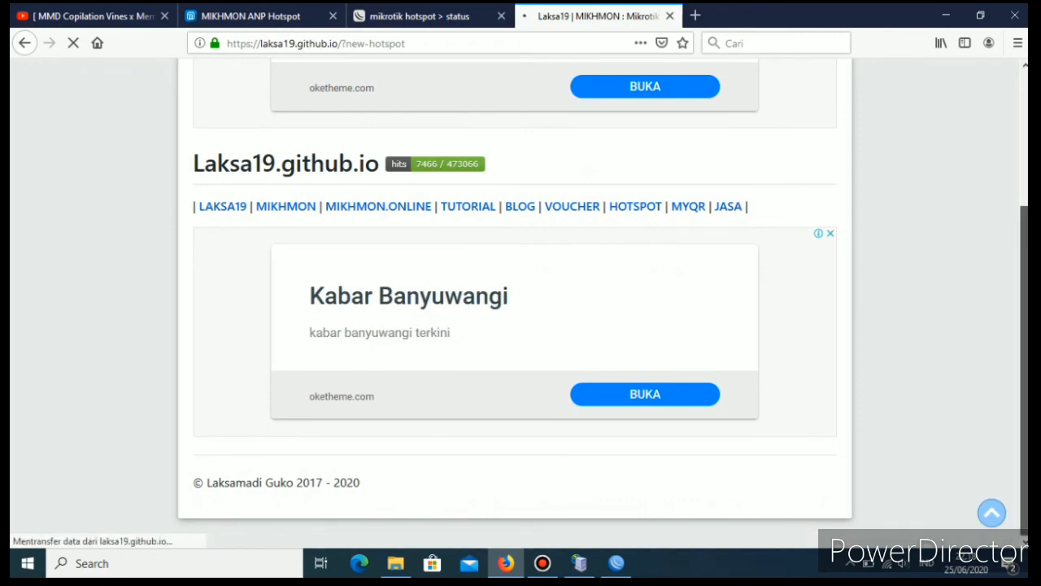
scroll(411, 341, "down", 5)
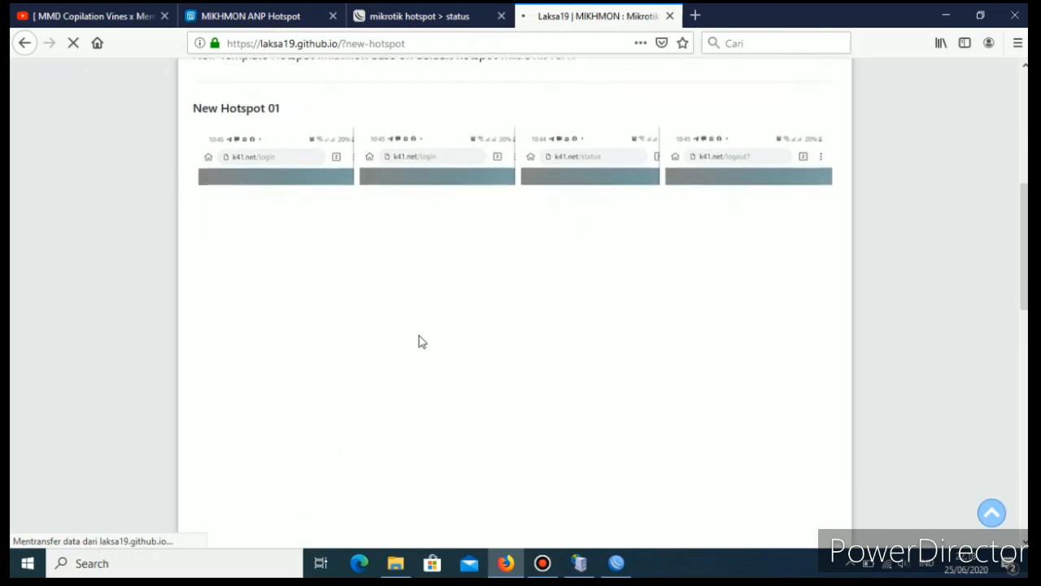
scroll(423, 341, "down", 9)
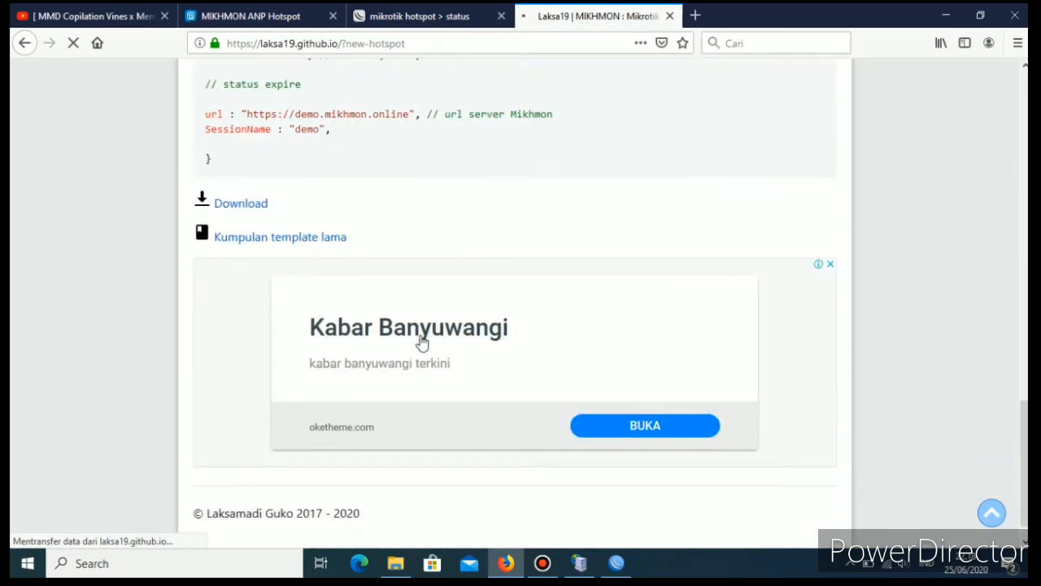
scroll(423, 342, "up", 5)
scroll(420, 342, "up", 6)
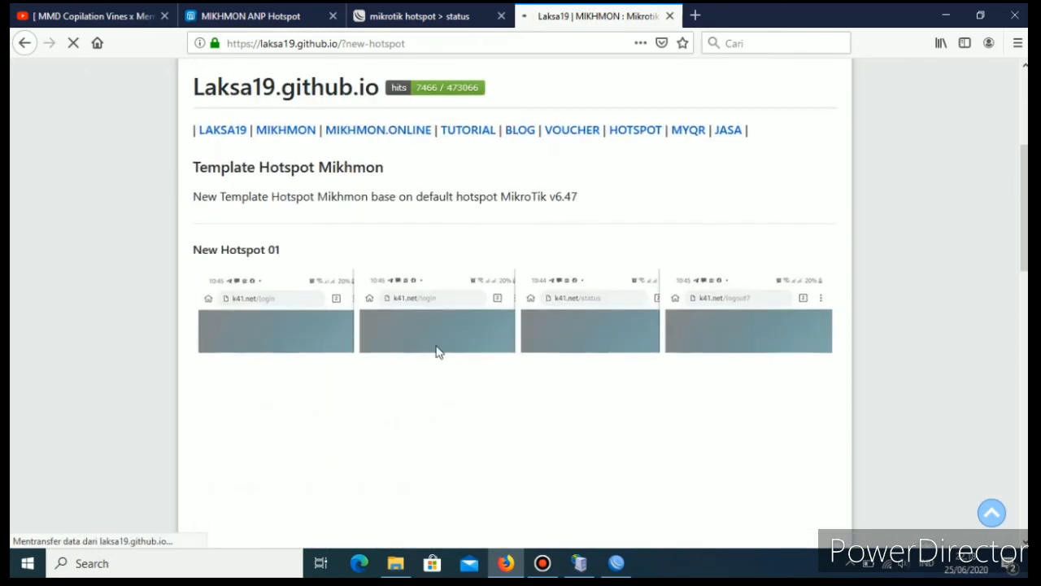
scroll(604, 402, "down", 3)
scroll(604, 402, "down", 10)
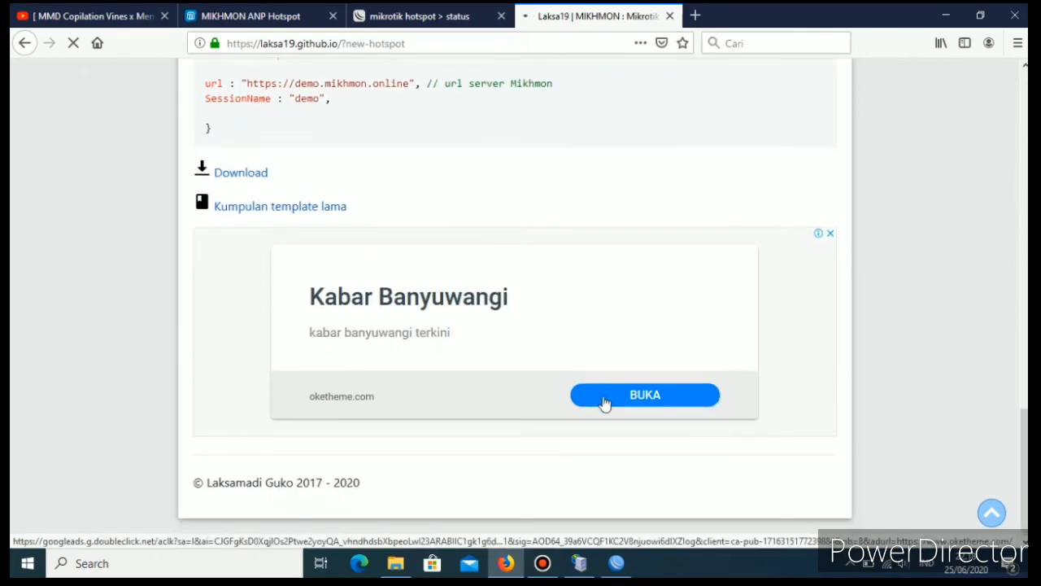
scroll(431, 314, "up", 7)
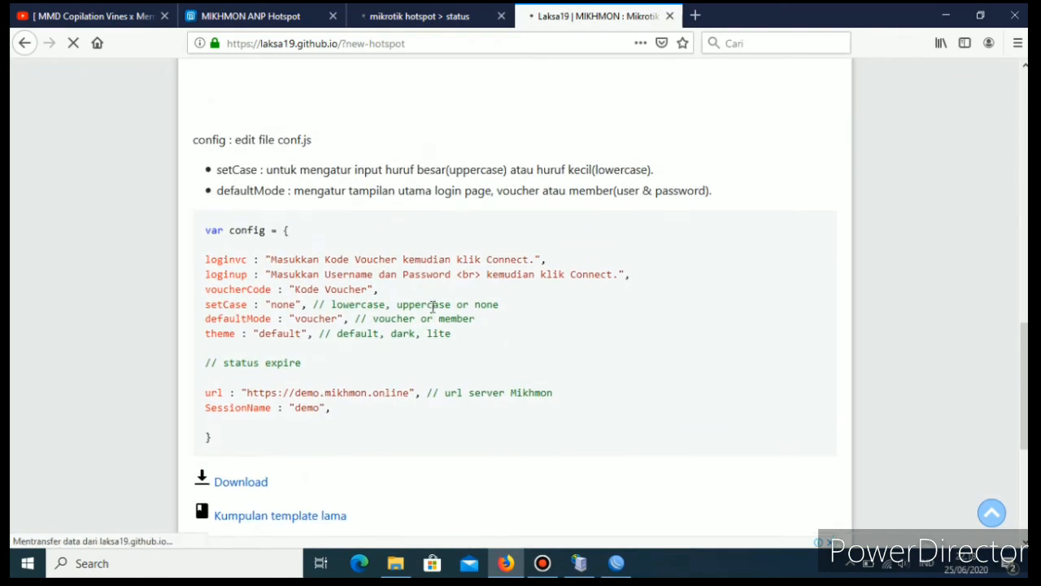
scroll(431, 315, "up", 5)
scroll(431, 314, "down", 3)
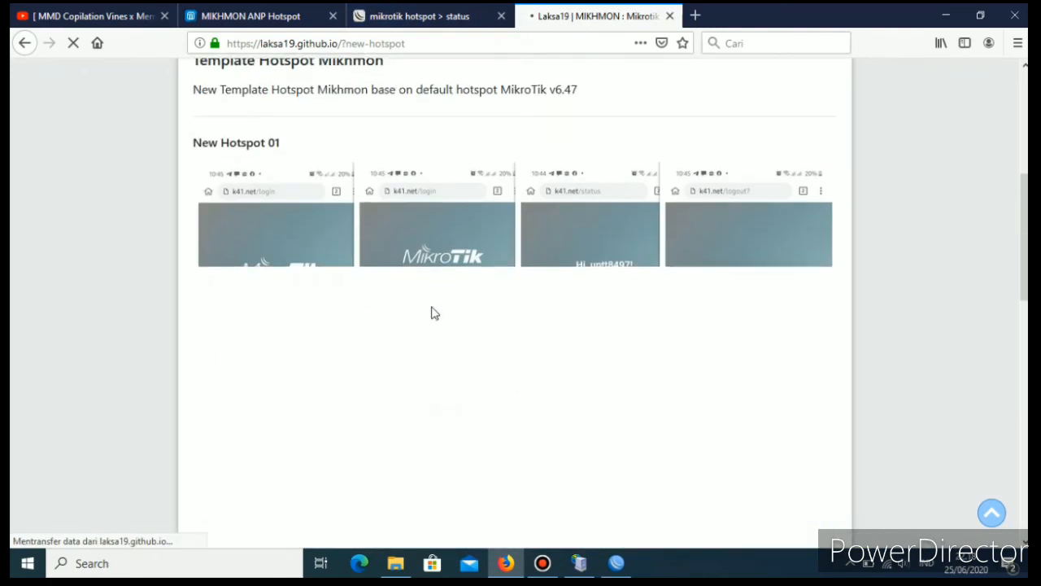
scroll(432, 314, "up", 3)
scroll(431, 314, "down", 3)
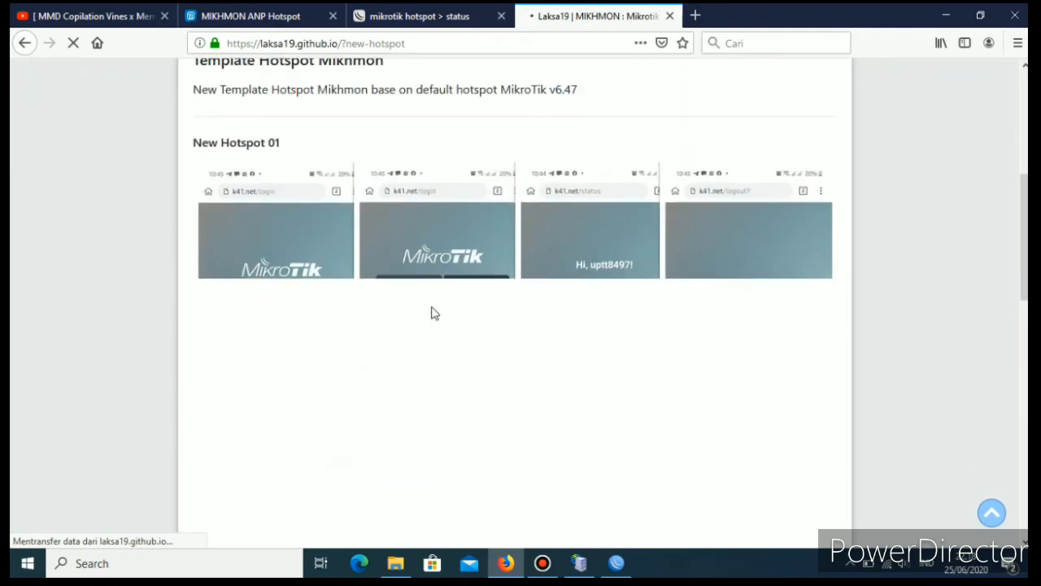
scroll(377, 291, "up", 5)
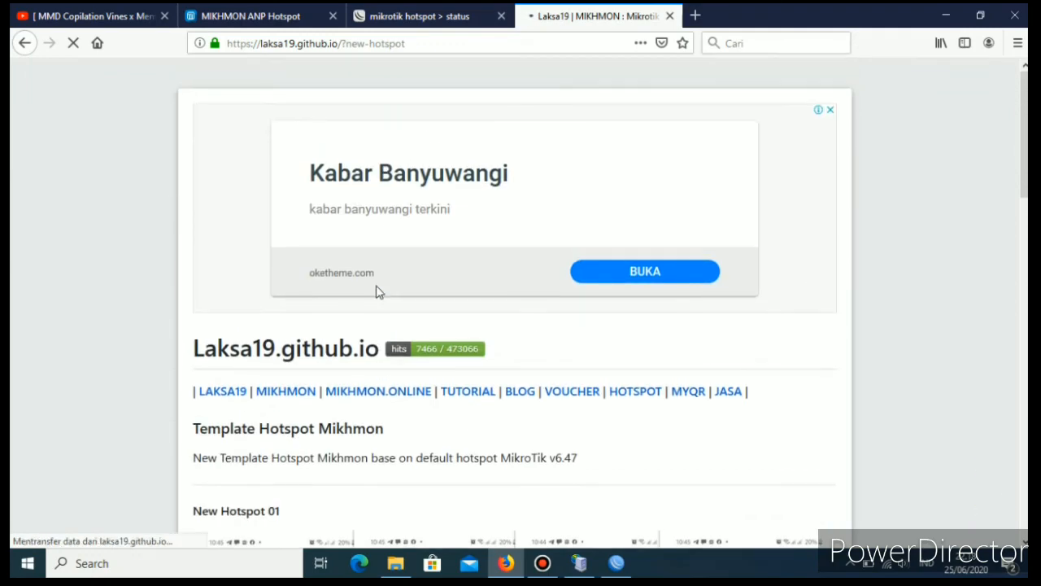
scroll(379, 293, "down", 5)
scroll(379, 294, "down", 10)
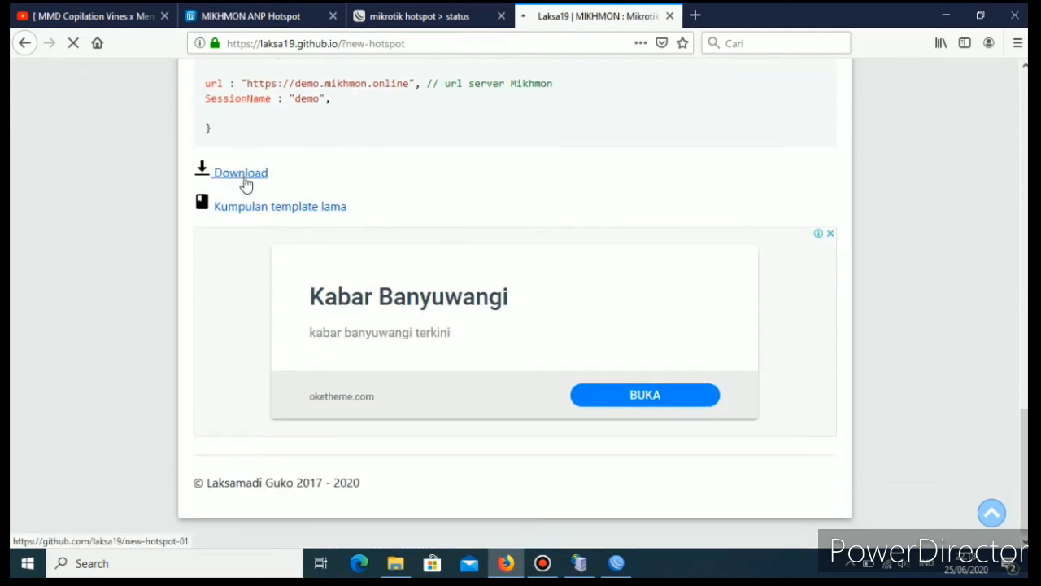
Open the New Hotspot 01 download repository on GitHub and examine its file list and README configuration notes.
left_click(248, 177)
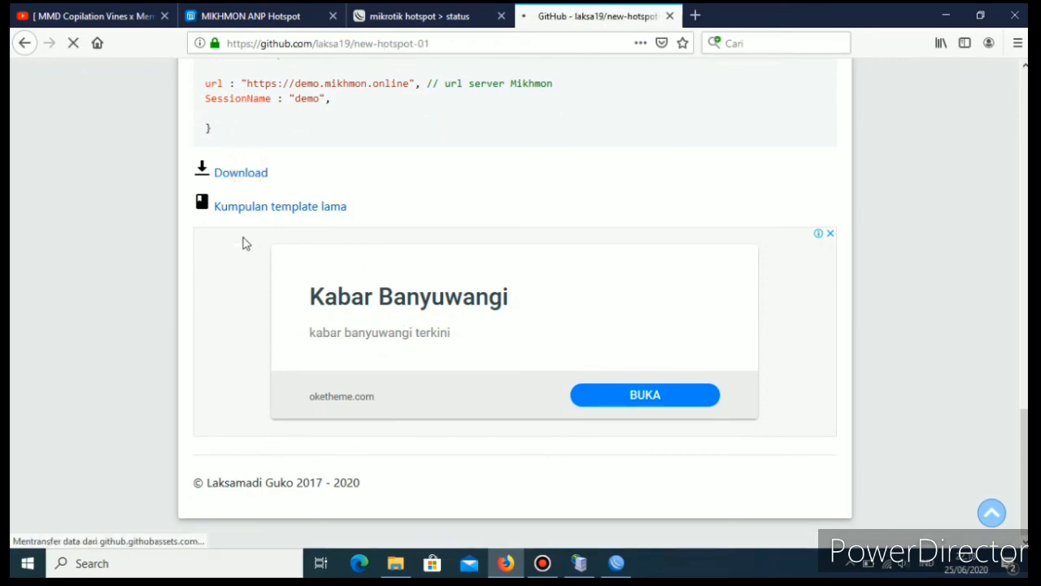
scroll(403, 289, "up", 10)
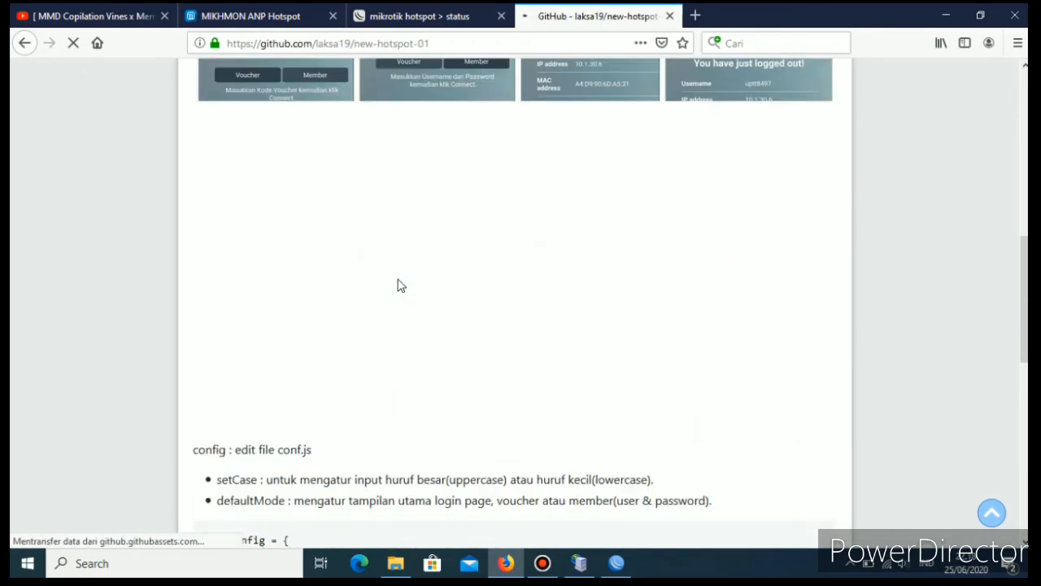
scroll(398, 278, "down", 3)
scroll(391, 293, "down", 5)
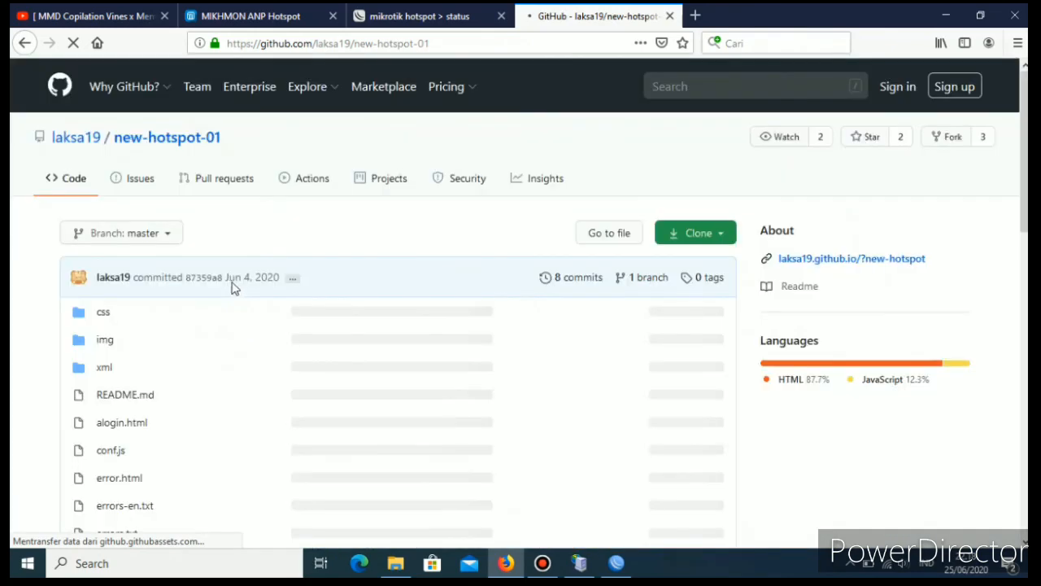
scroll(252, 293, "down", 3)
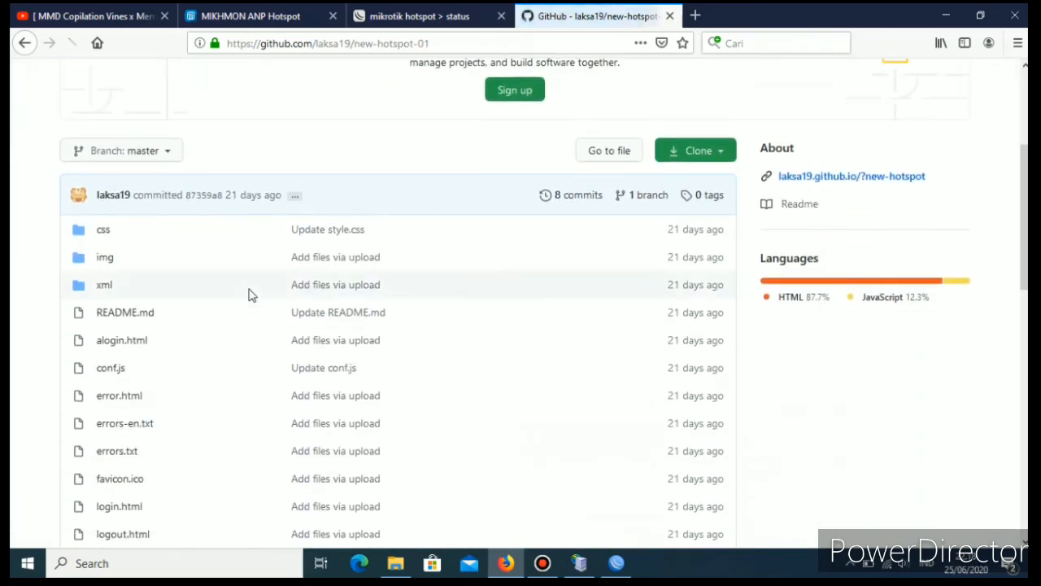
scroll(251, 293, "up", 3)
scroll(560, 214, "down", 8)
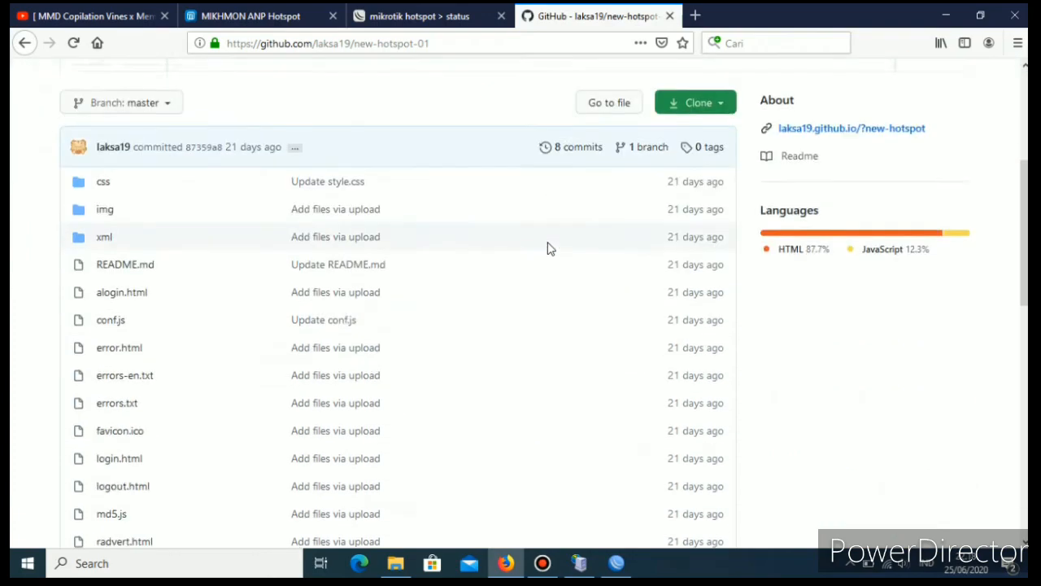
scroll(547, 253, "down", 4)
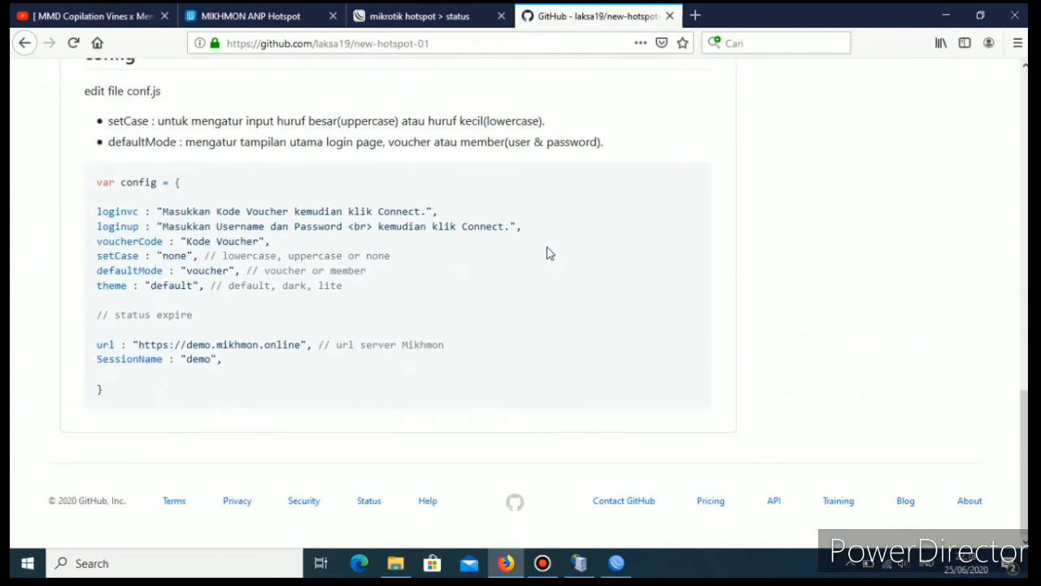
scroll(549, 251, "up", 7)
scroll(340, 145, "up", 5)
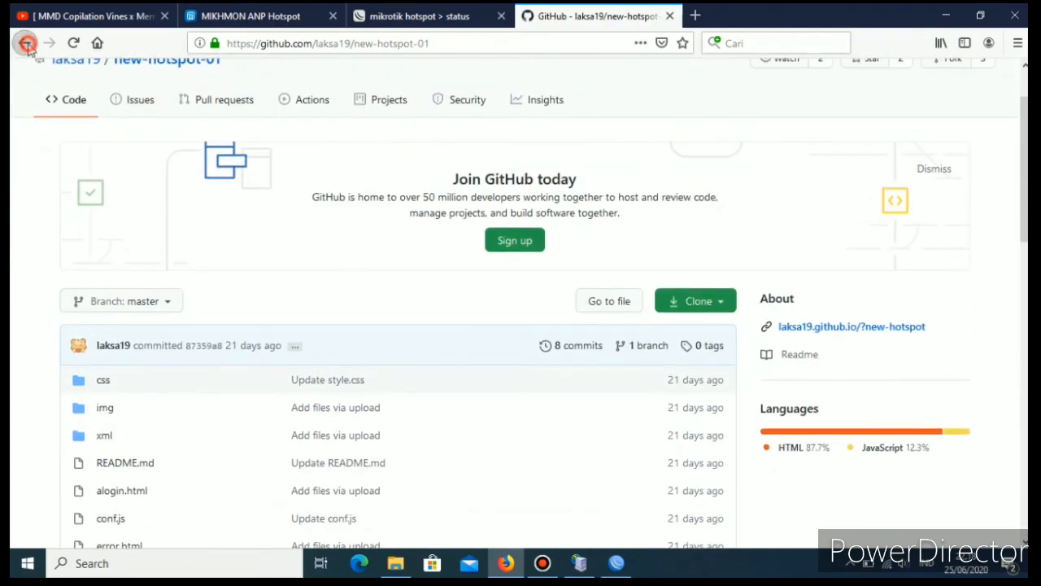
Return to the New Hotspot 01 page and open the collection of old templates, Kumpulan template lama.
left_click(24, 43)
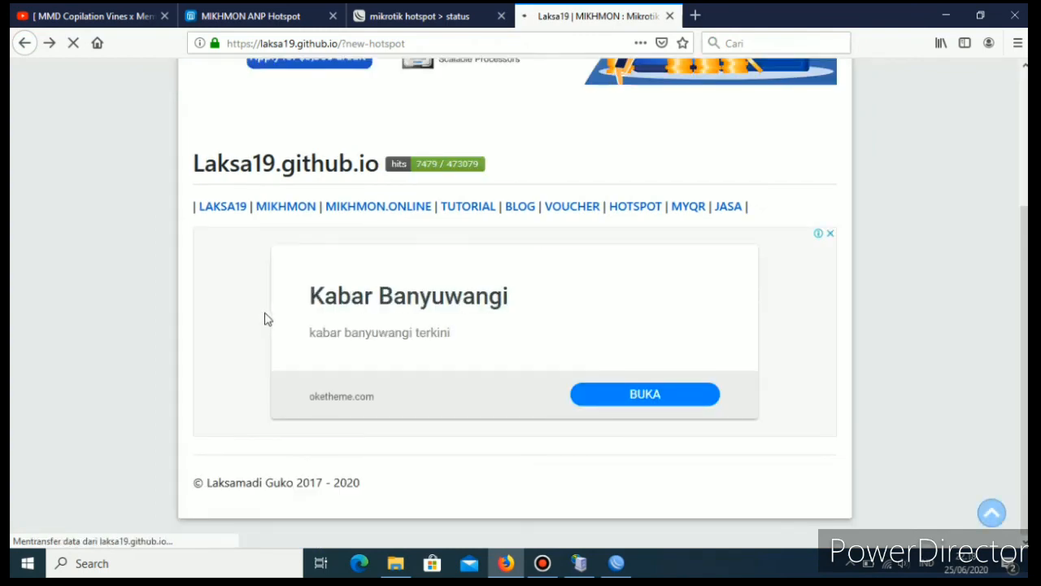
scroll(264, 319, "down", 4)
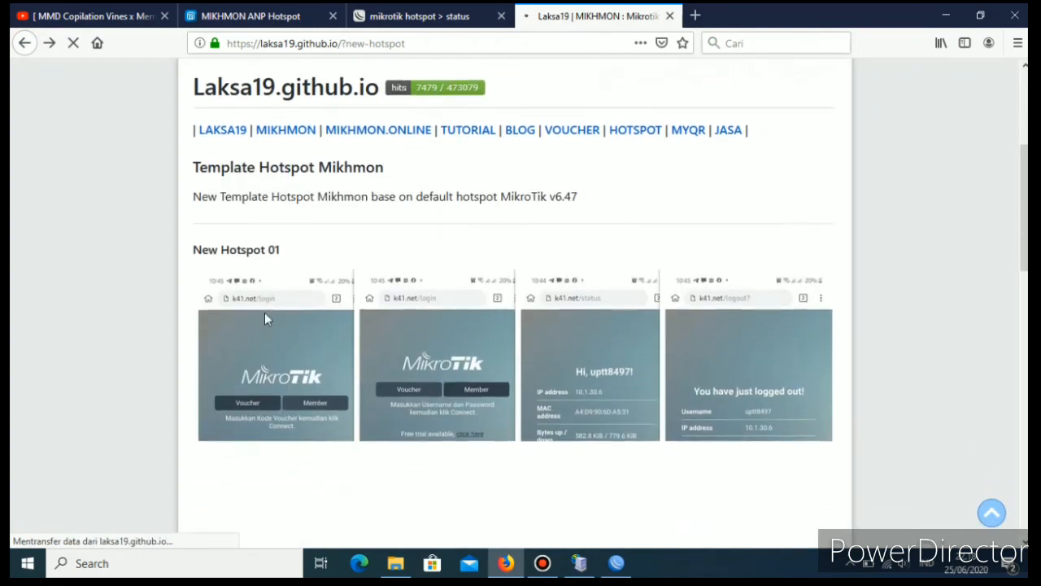
scroll(264, 319, "down", 8)
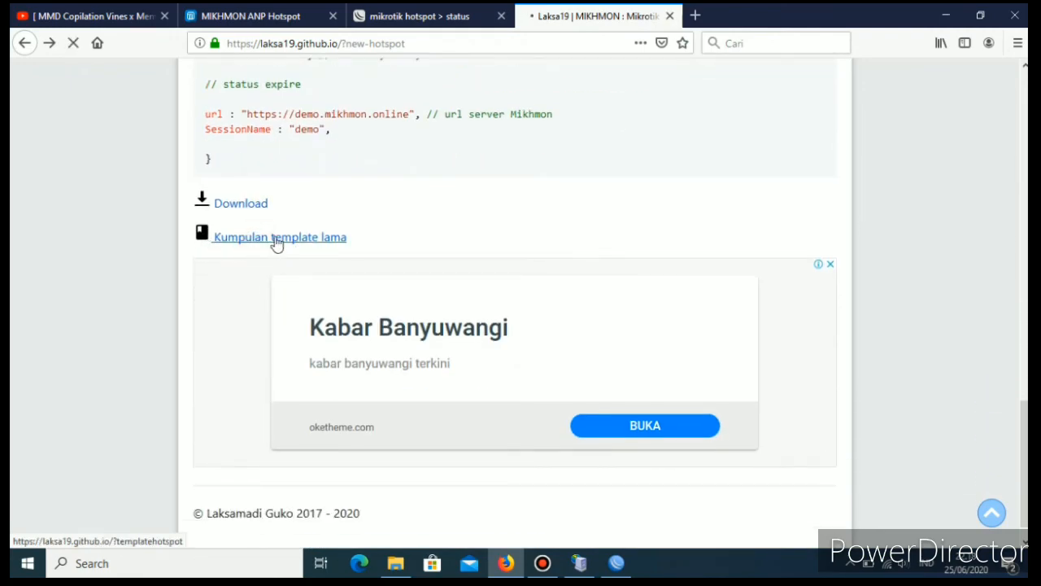
scroll(315, 320, "down", 1)
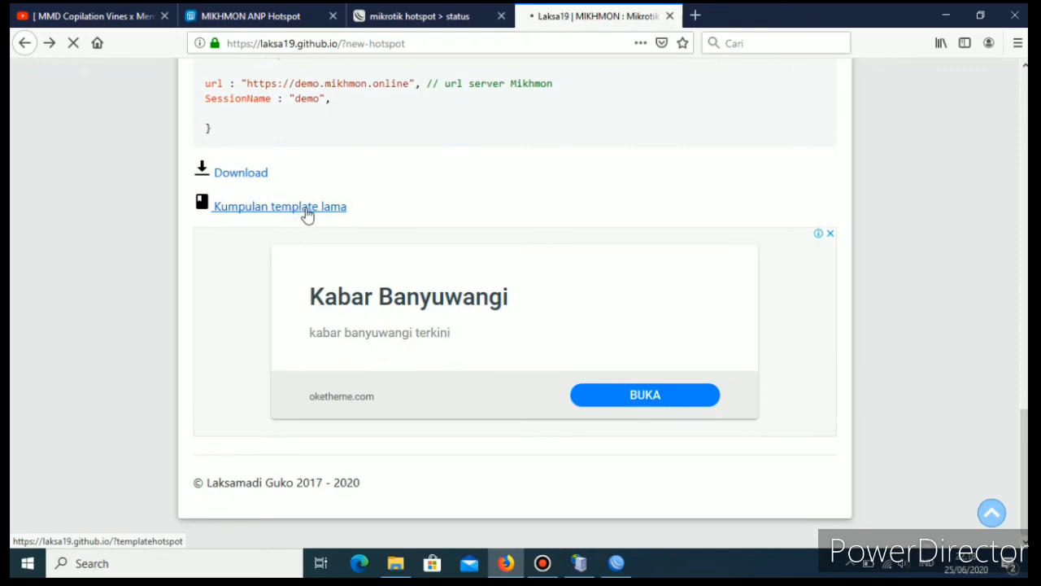
left_click(350, 213)
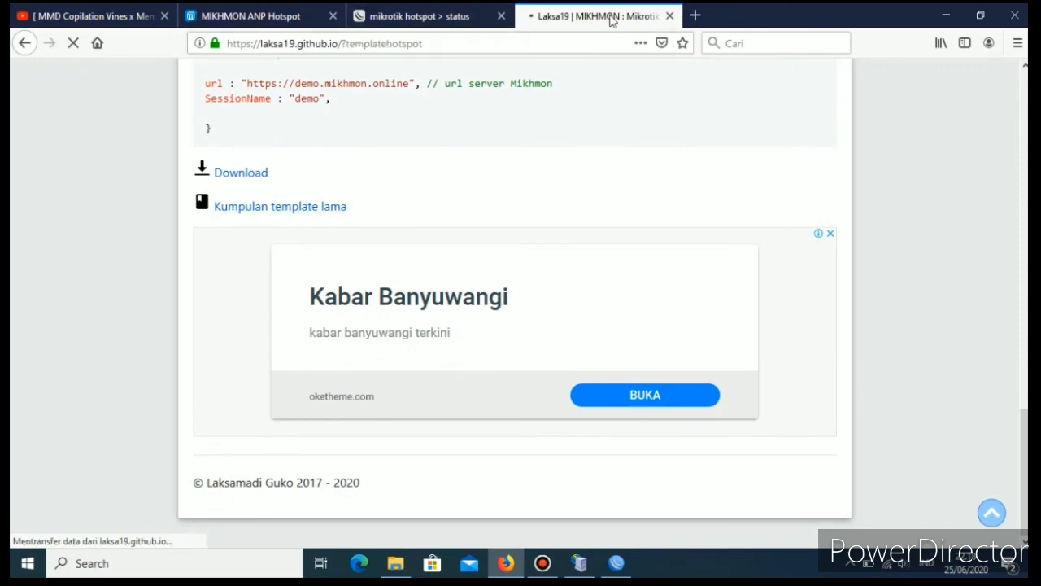
Download the old hotspot templates and save the file template-hotspot-mikhmon-master.zip.
scroll(412, 292, "down", 10)
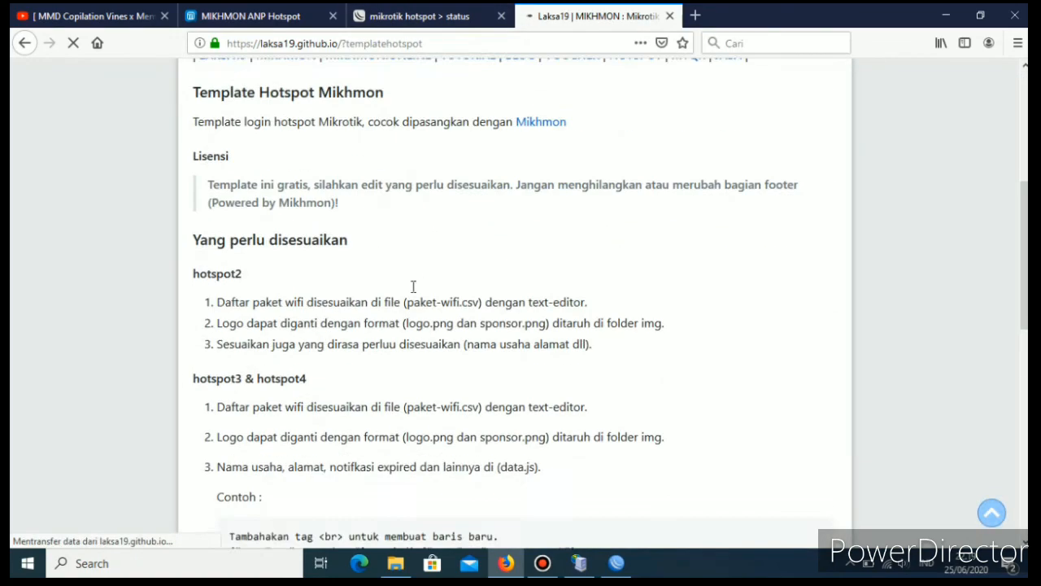
scroll(412, 291, "down", 5)
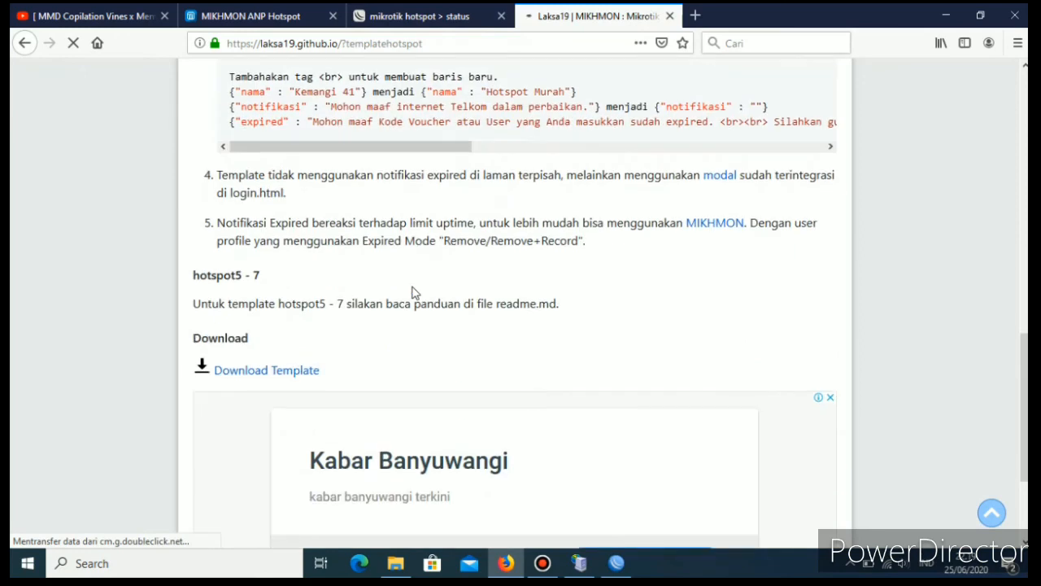
left_click(274, 372)
scroll(358, 337, "down", 2)
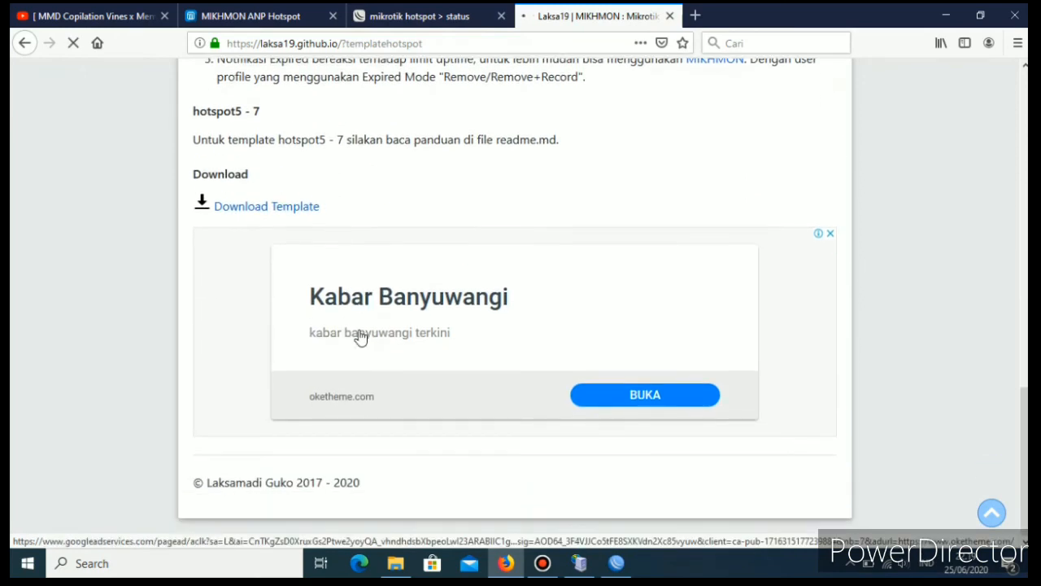
scroll(366, 309, "up", 7)
scroll(382, 283, "up", 5)
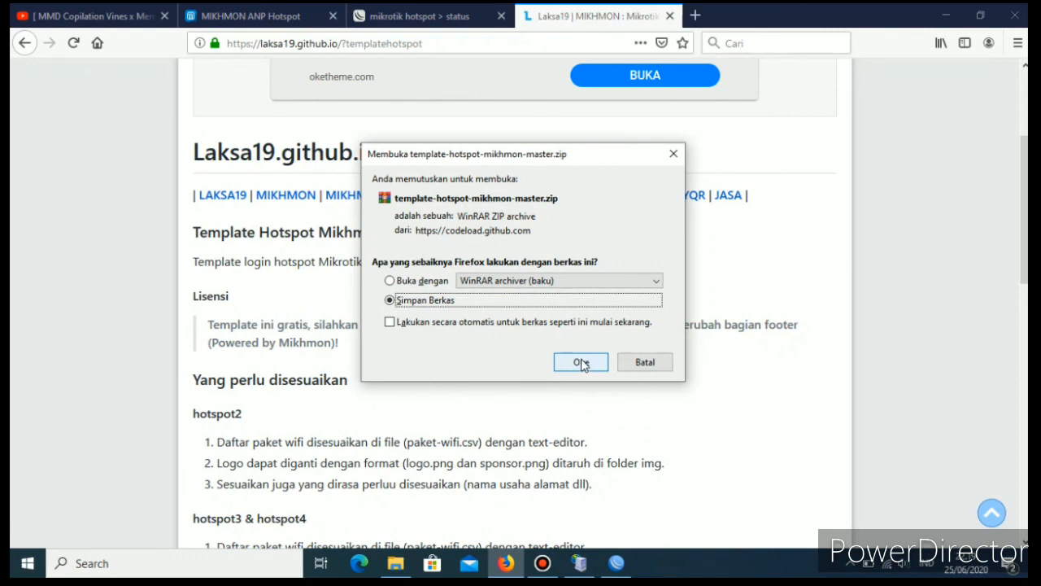
left_click(581, 363)
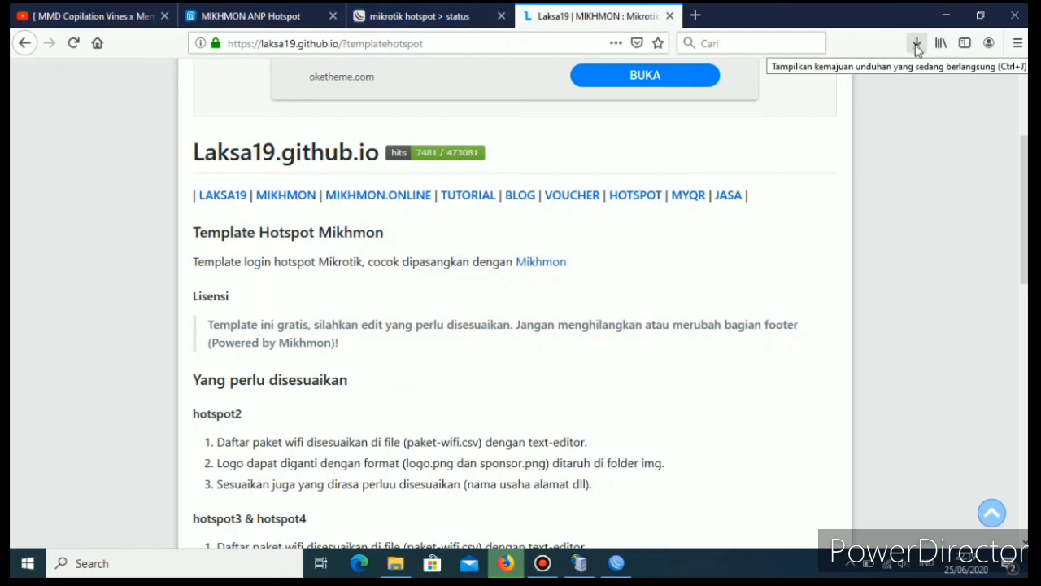
Show the downloaded template archive in its folder, extract it to the Desktop, and close the Downloads window.
left_click(916, 51)
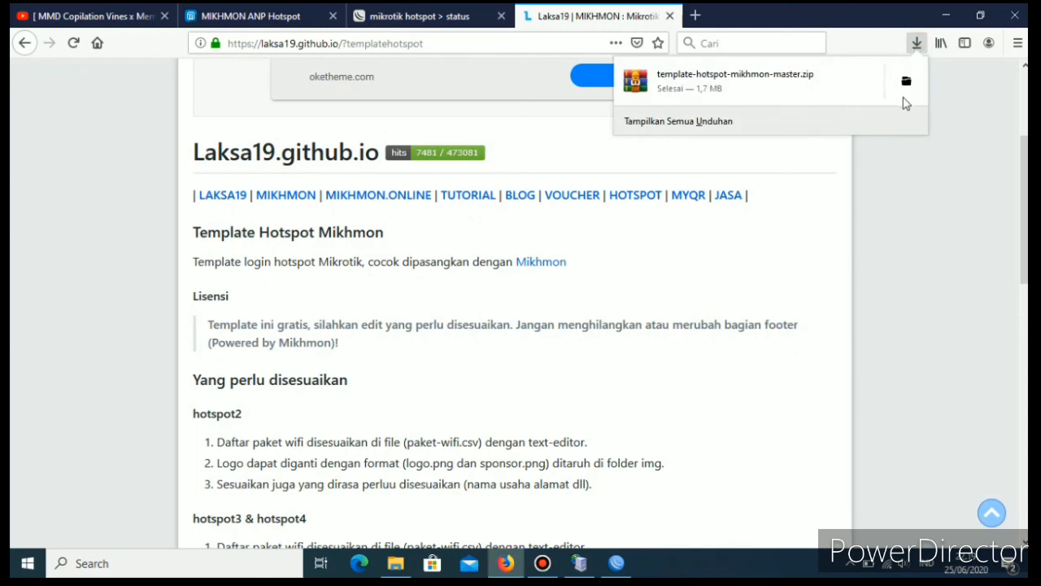
left_click(908, 82)
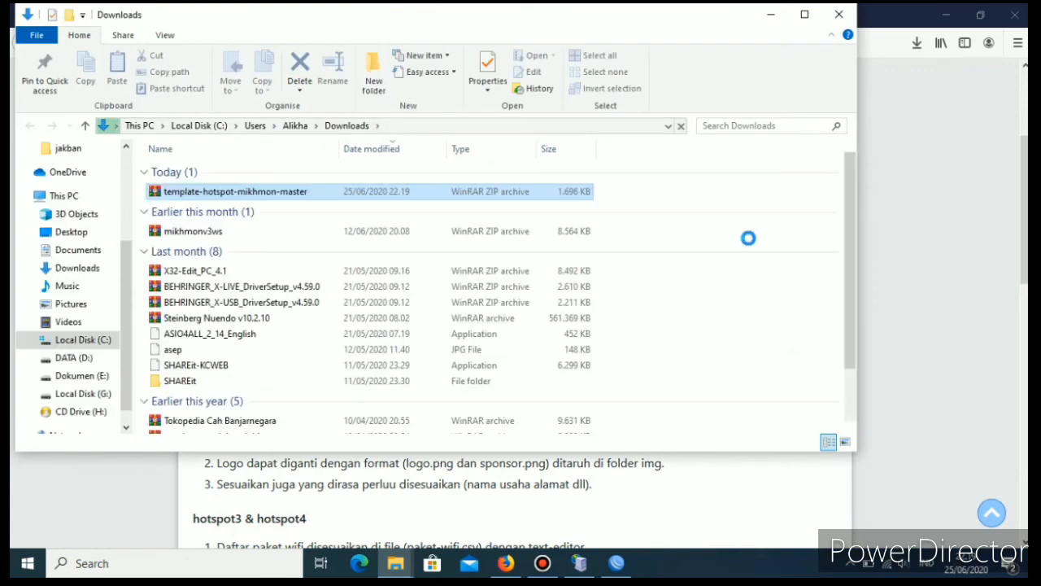
double_click(244, 193)
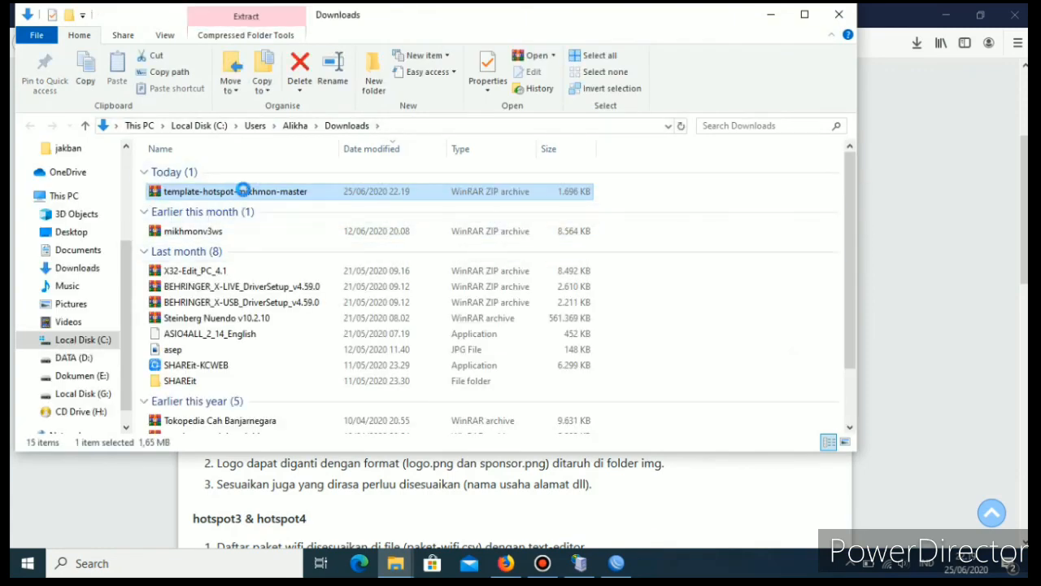
right_click(245, 196)
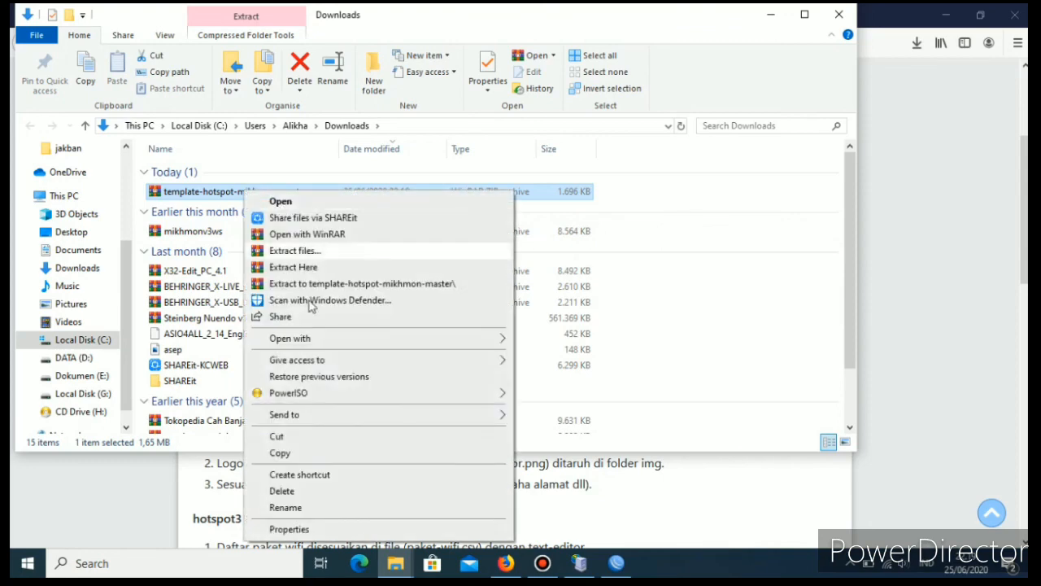
left_click(308, 252)
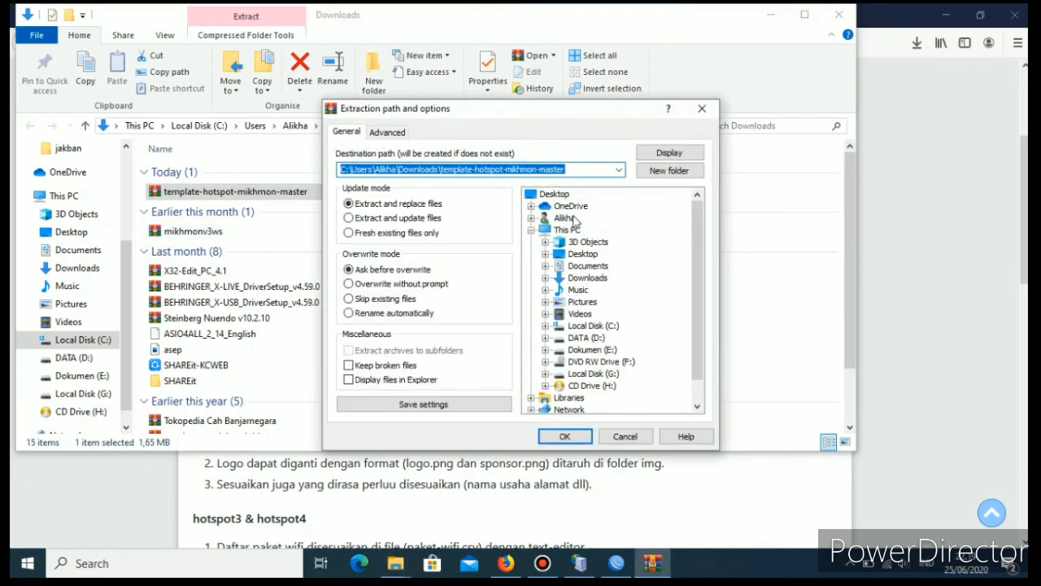
left_click(567, 196)
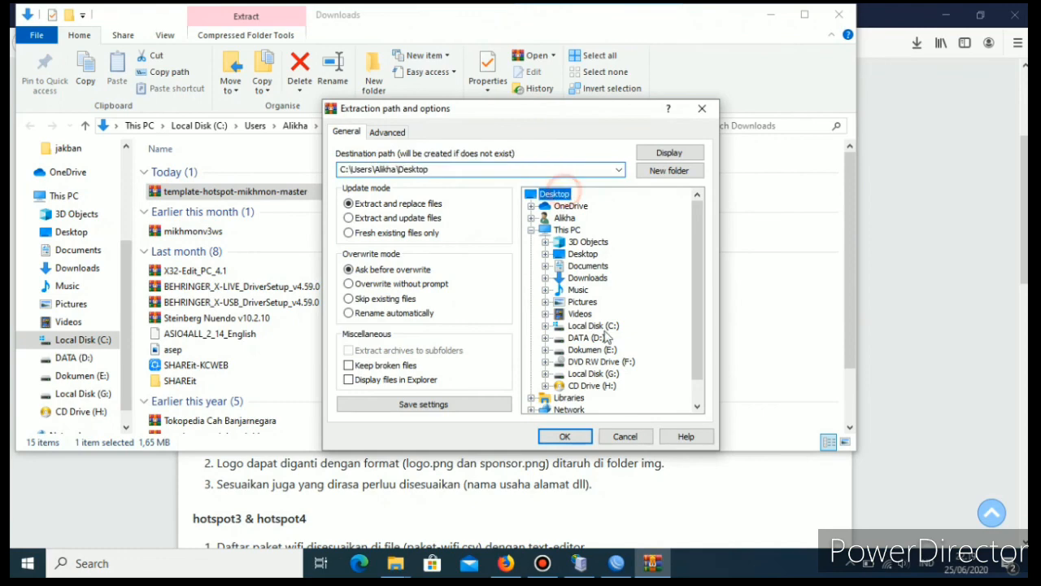
left_click(568, 437)
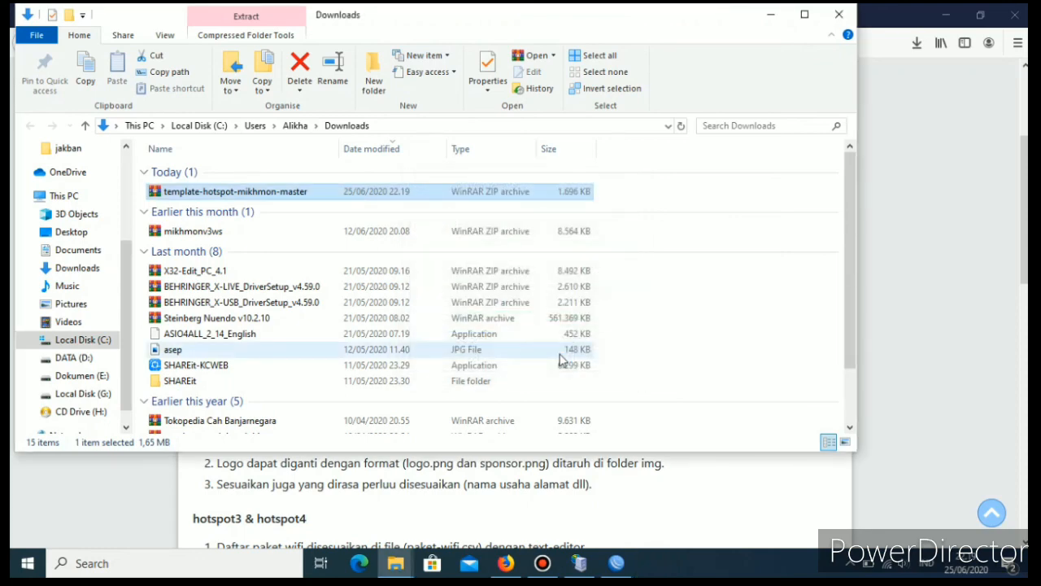
left_click(838, 14)
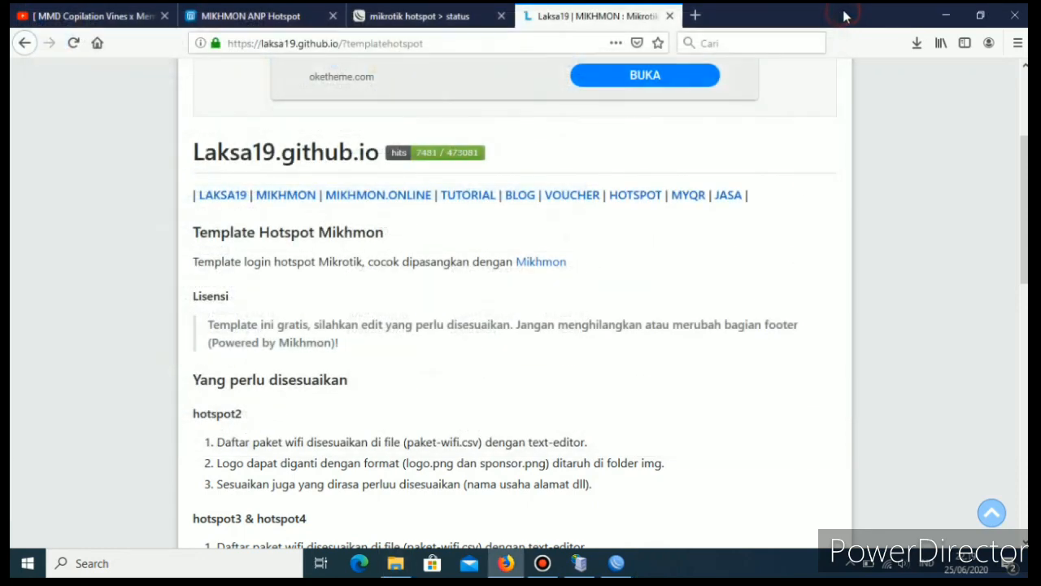
Minimize the open windows, open the template-hotspot-mikhmon-master folder on the desktop, and check the contents of its hotspot7 folder.
left_click(945, 16)
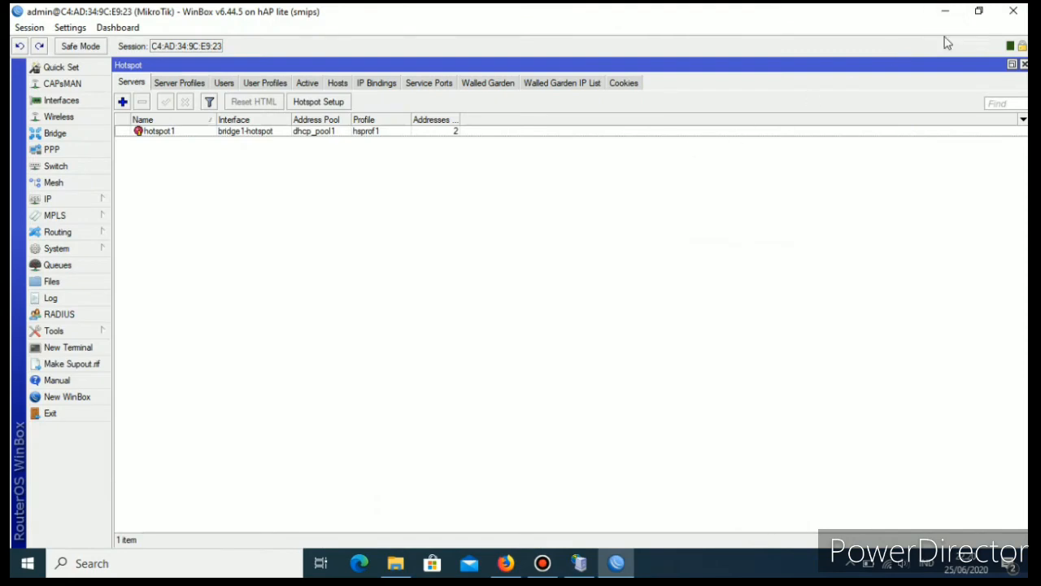
left_click(945, 11)
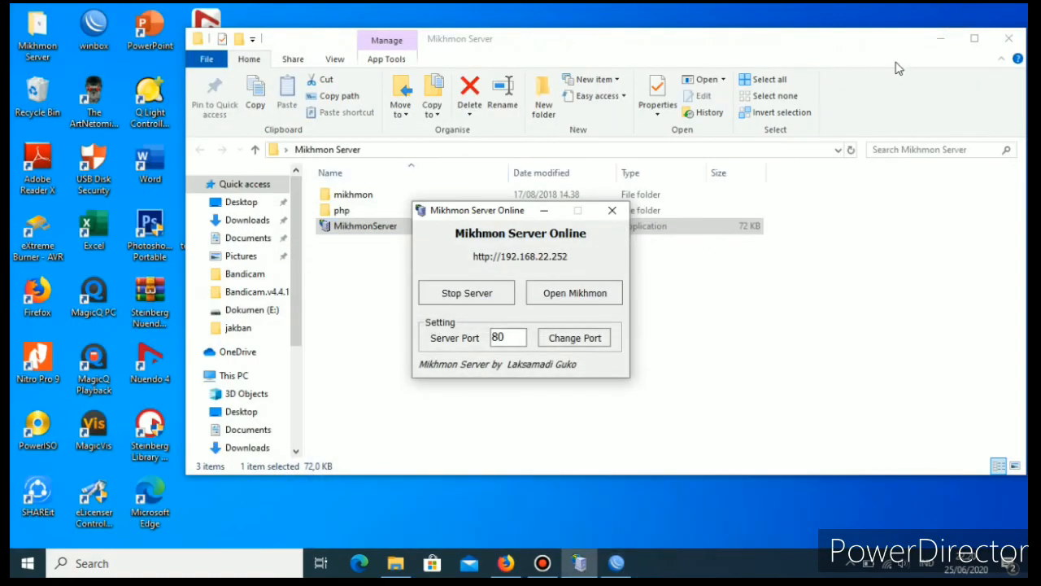
left_click(943, 40)
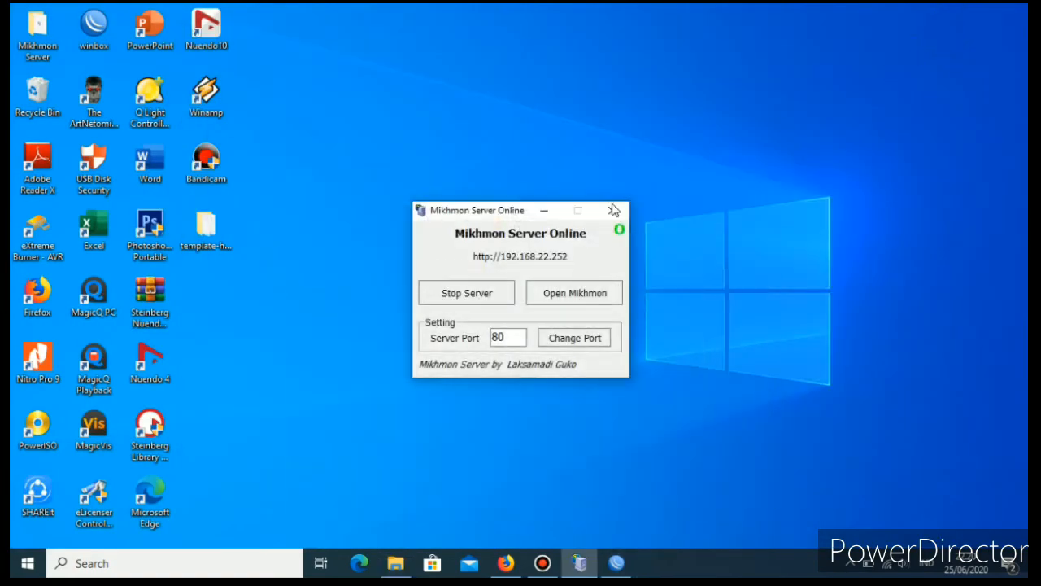
left_click(328, 134)
double_click(206, 231)
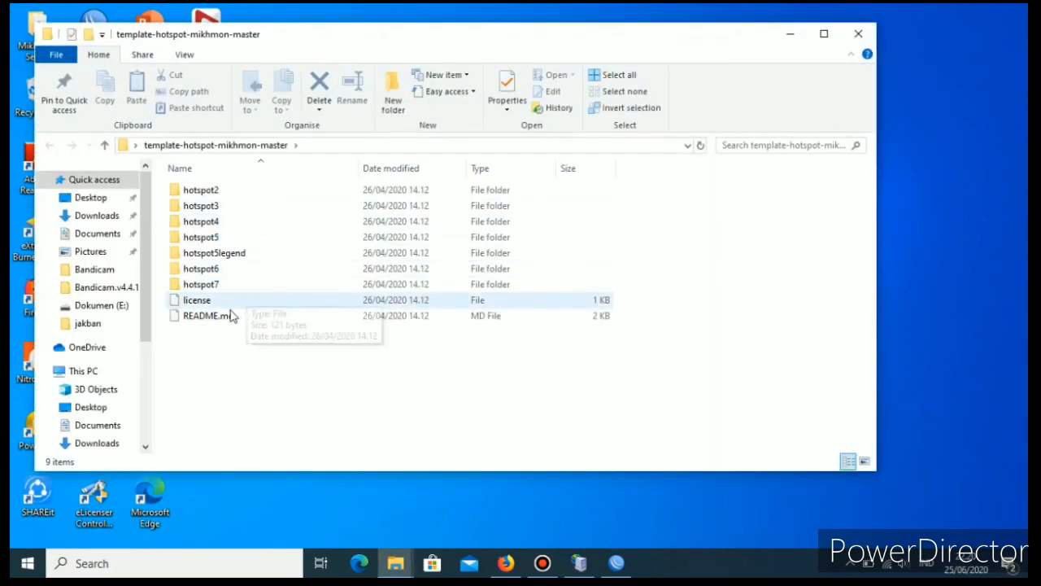
double_click(207, 285)
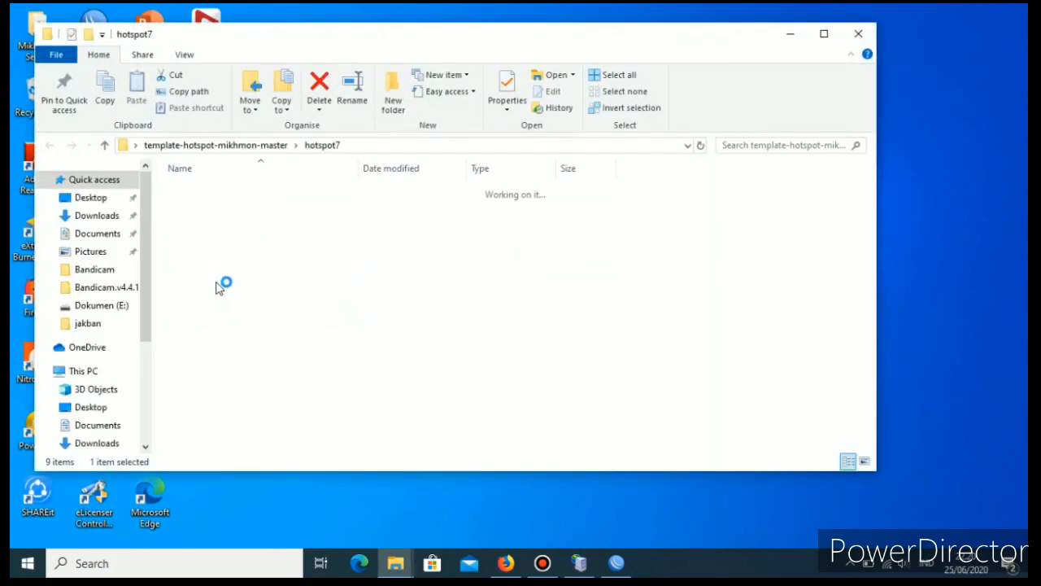
left_click(45, 144)
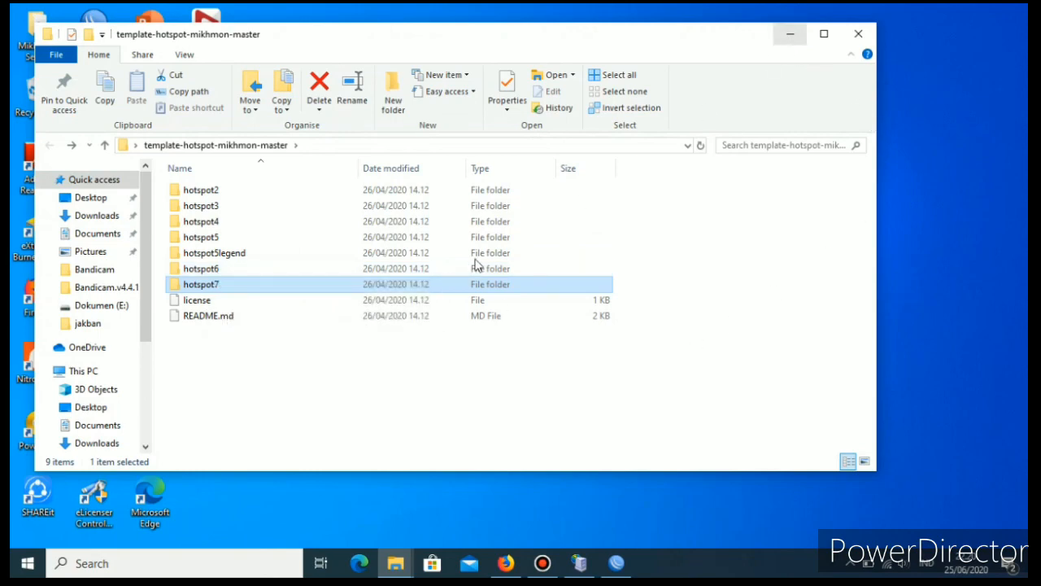
Switch to WinBox, open the router's file list, and delete all files in it.
left_click(618, 564)
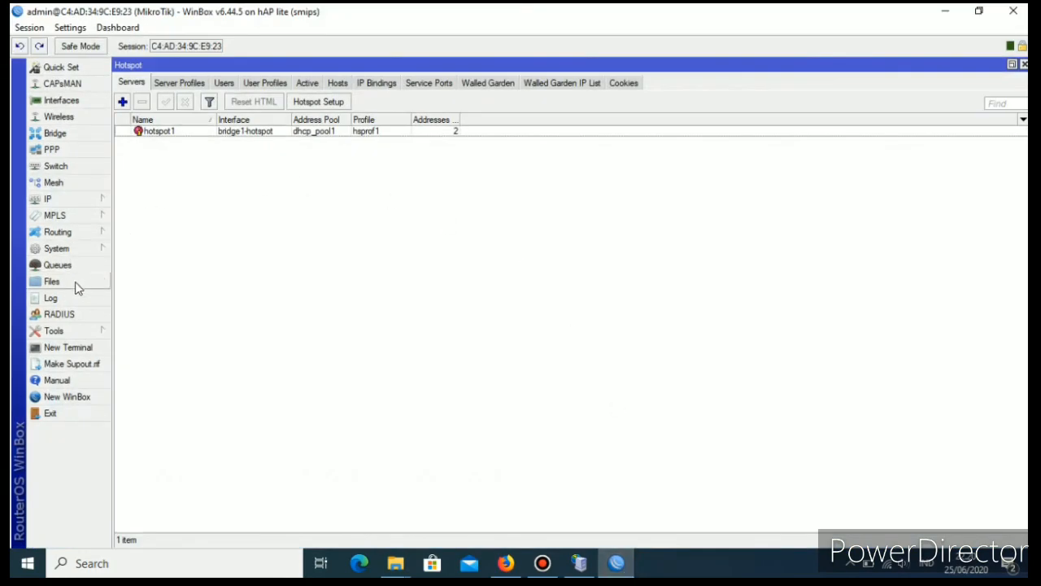
left_click(53, 281)
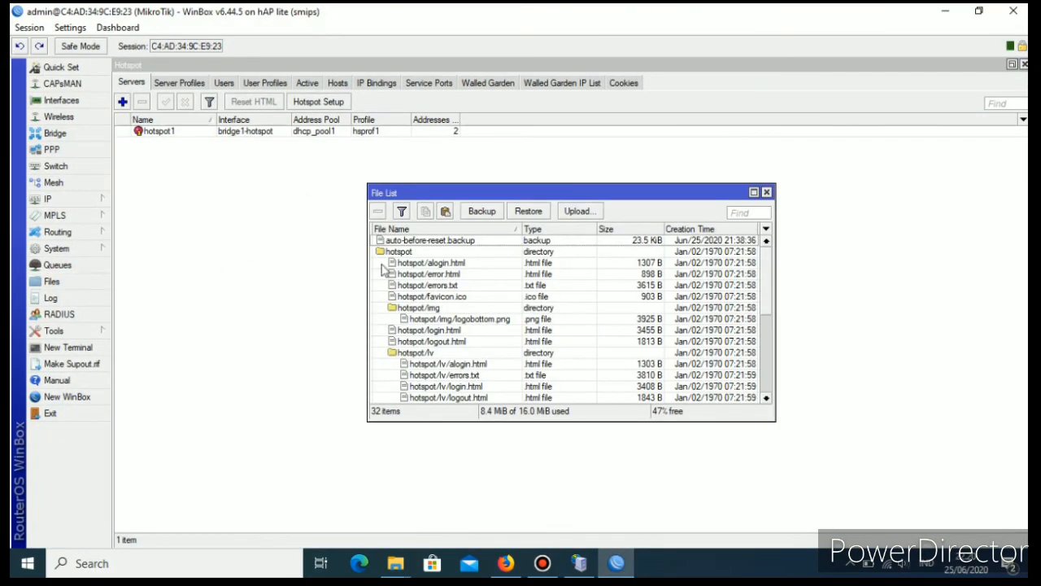
left_click(466, 364)
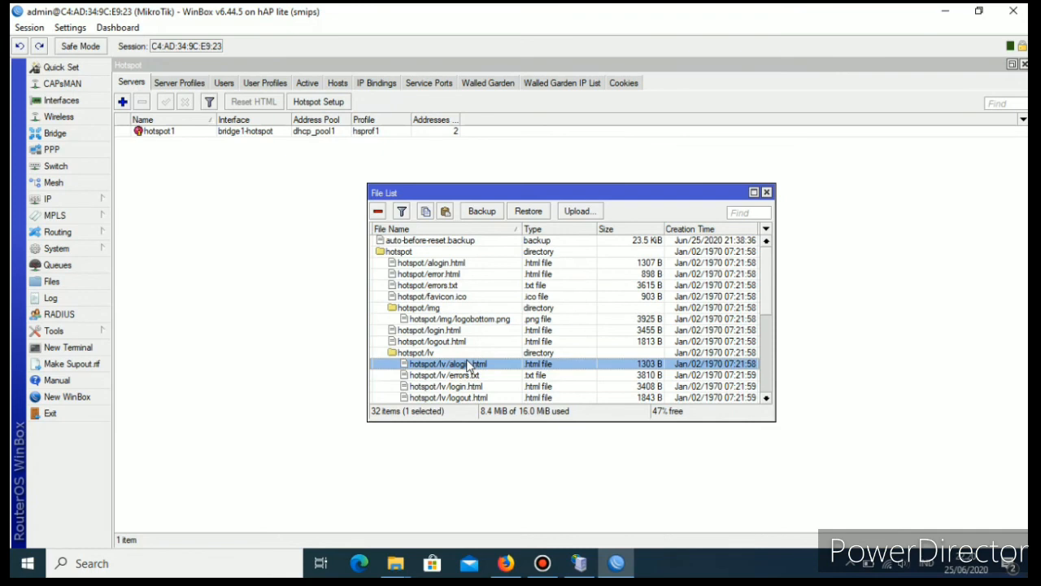
key("ctrl+a")
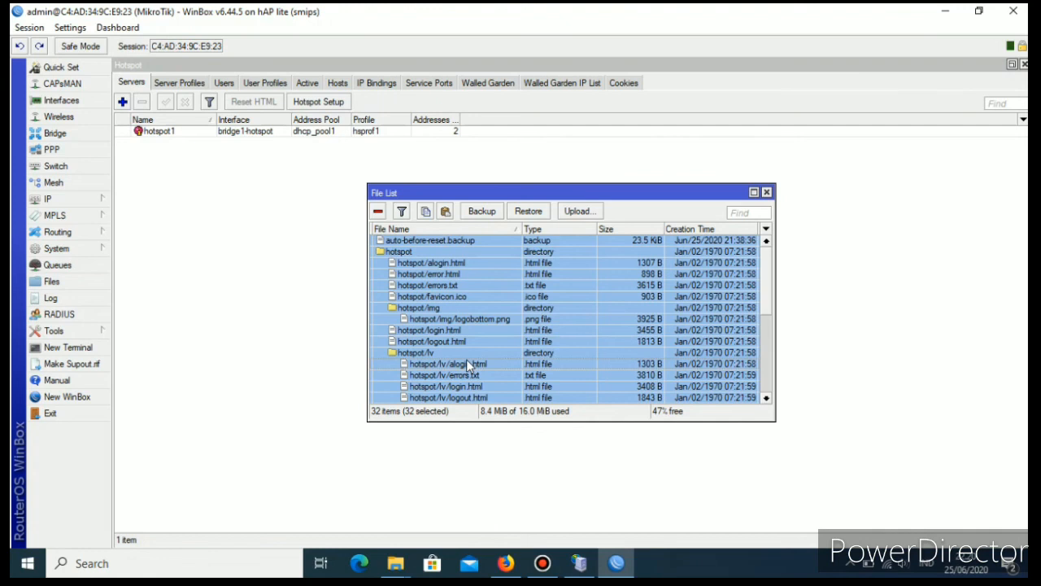
key("Delete")
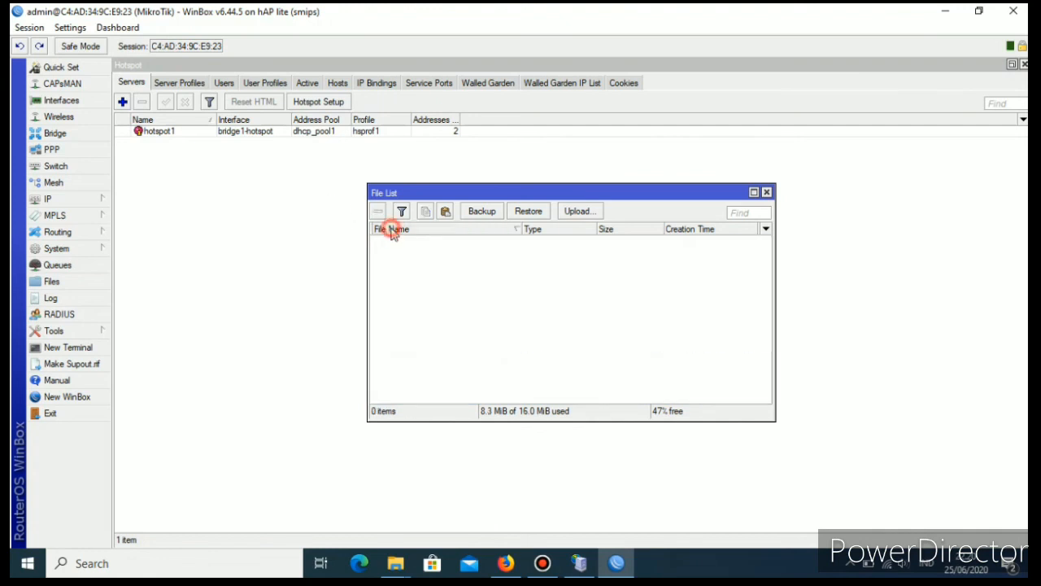
left_click(429, 228)
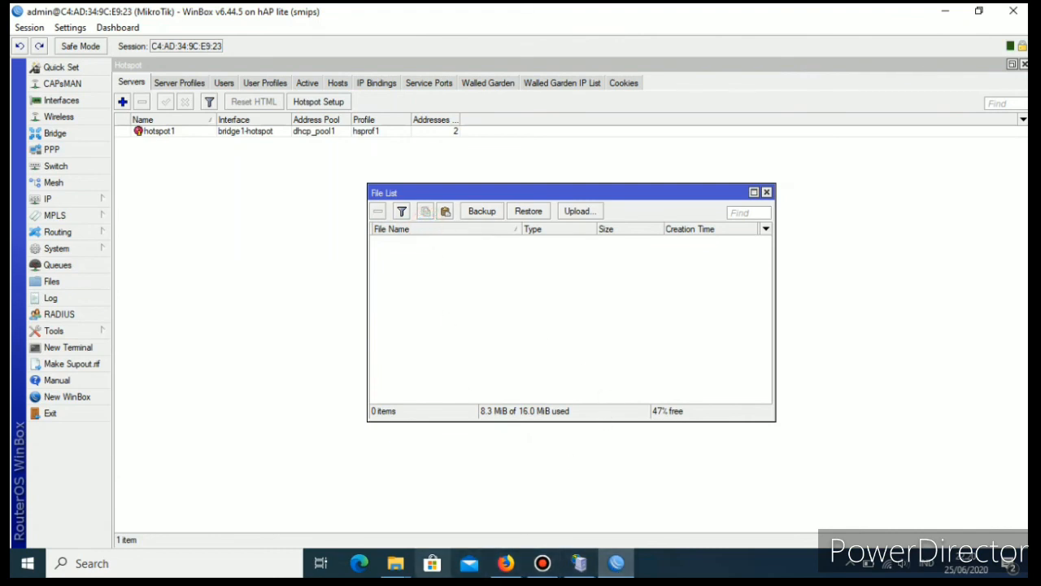
Copy the hotspot6 folder from template-hotspot-mikhmon-master into the router's file list, and close the list.
left_click(395, 563)
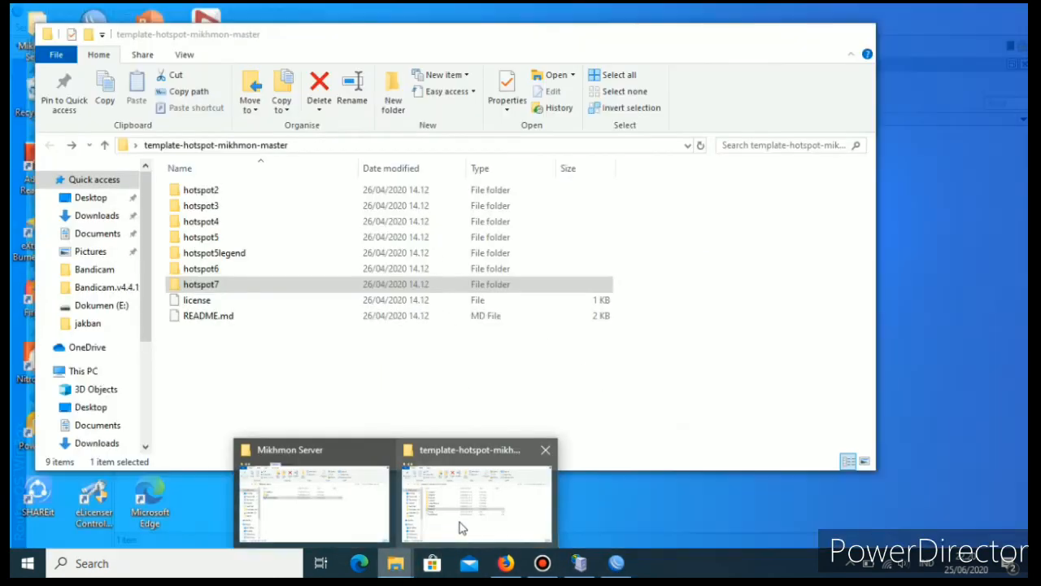
left_click(459, 527)
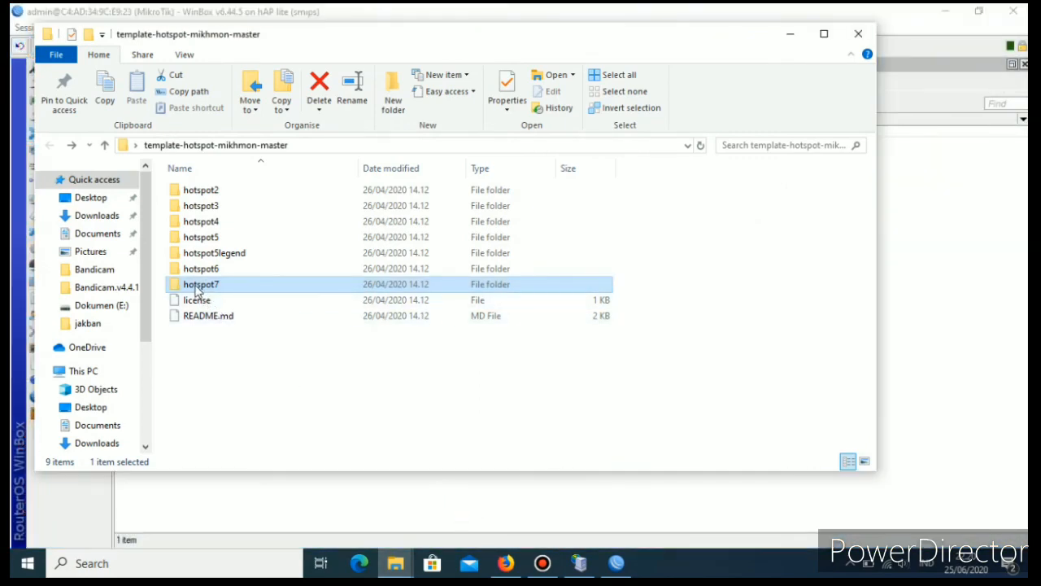
left_click(203, 273)
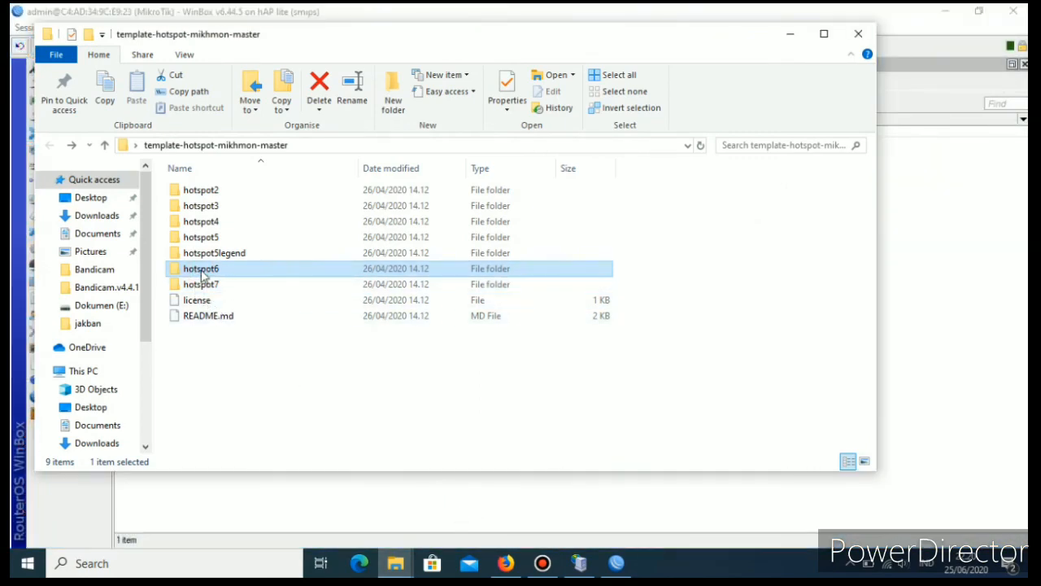
left_click_drag(203, 273, 432, 236)
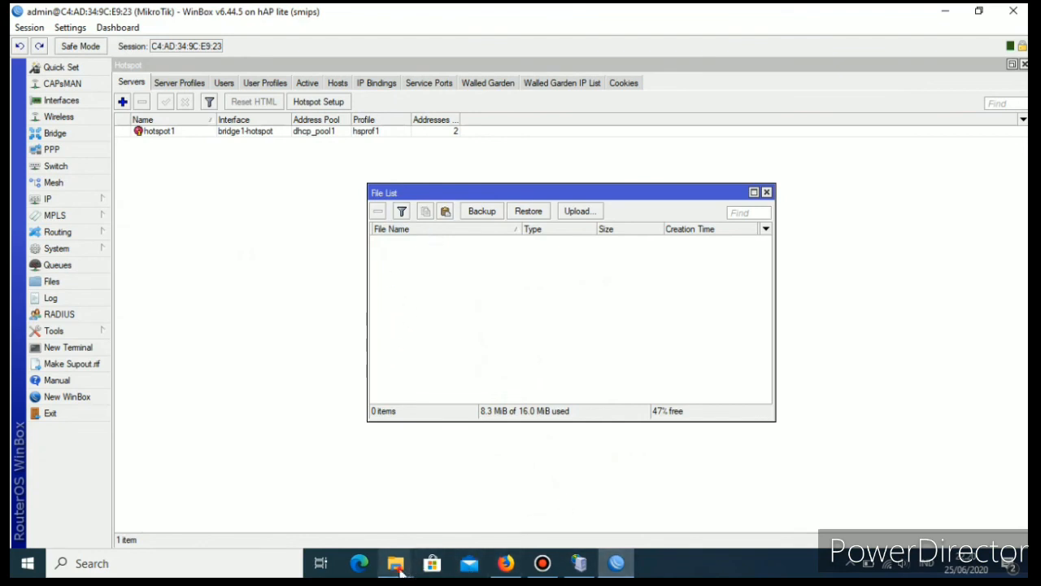
left_click(439, 511)
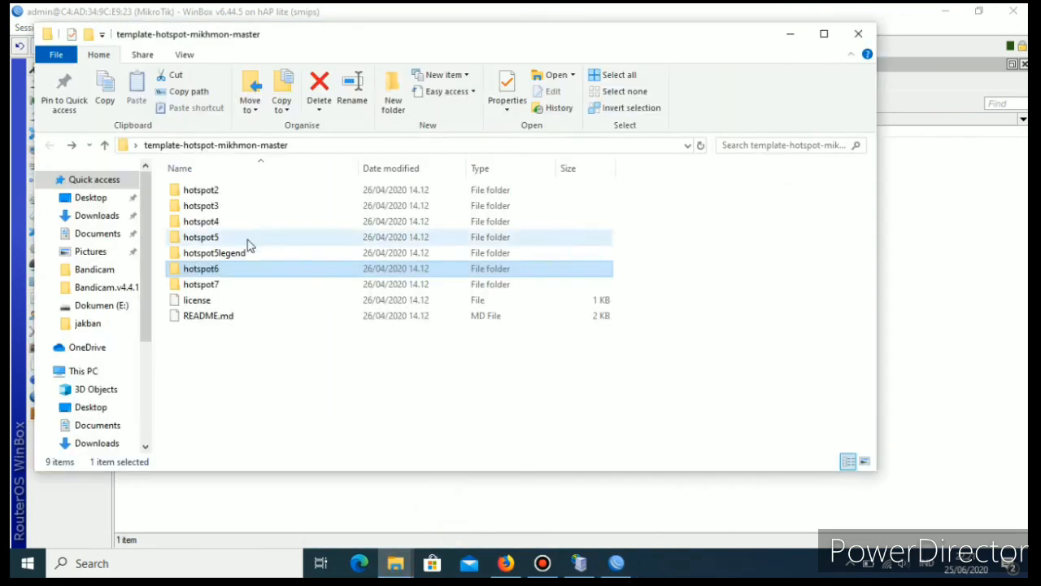
left_click_drag(226, 273, 433, 275)
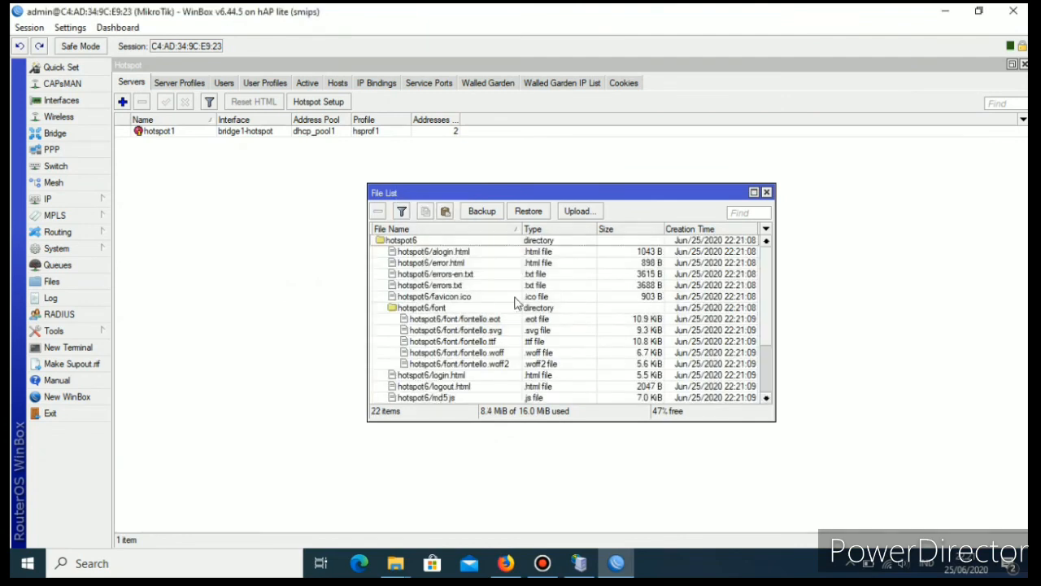
left_click(767, 194)
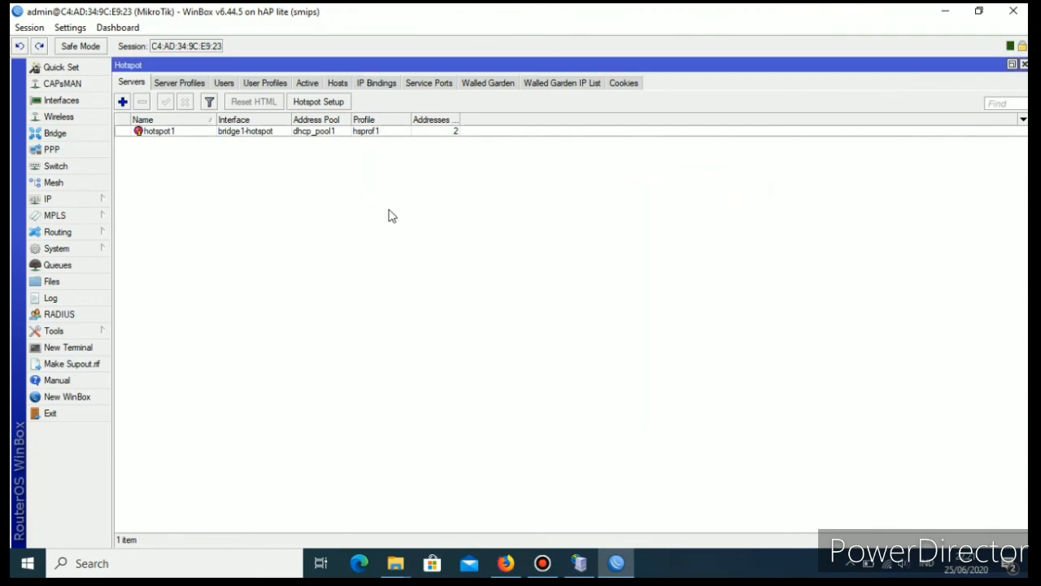
Set the HTML Directory of the hotspot server profile hsprof1 to hotspot6 and apply the change.
left_click(65, 201)
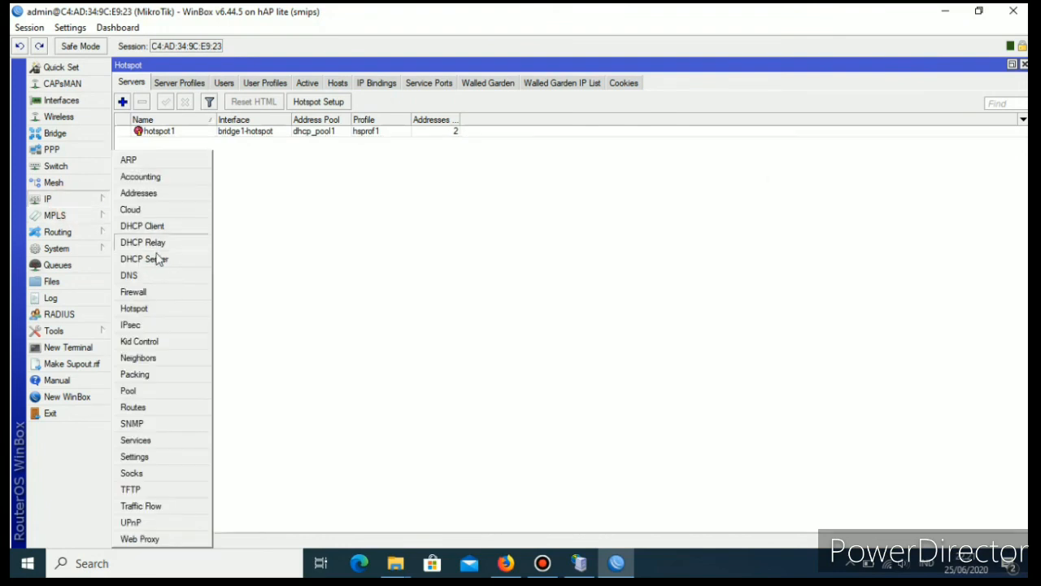
left_click(155, 311)
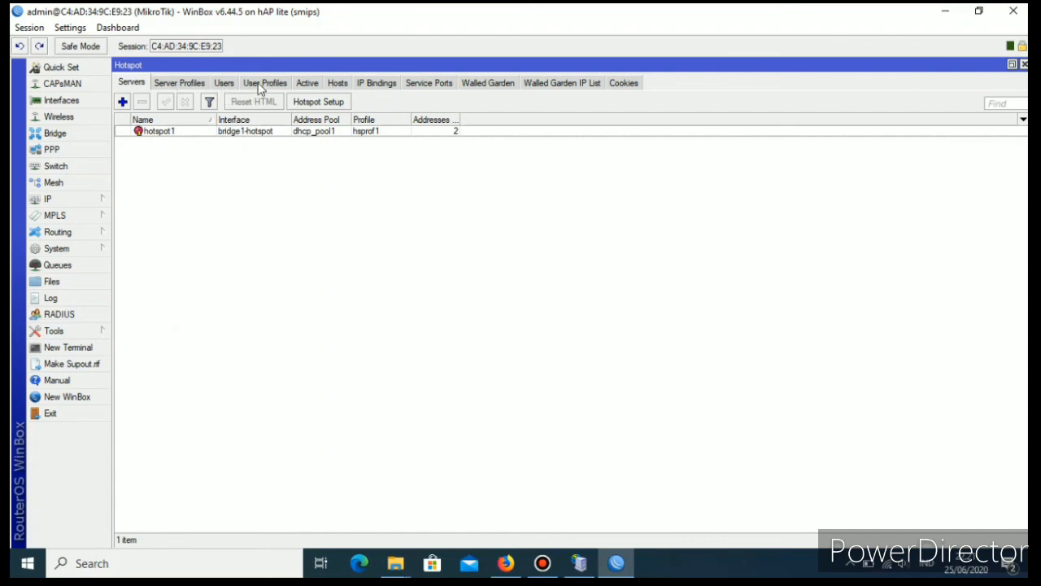
left_click(184, 83)
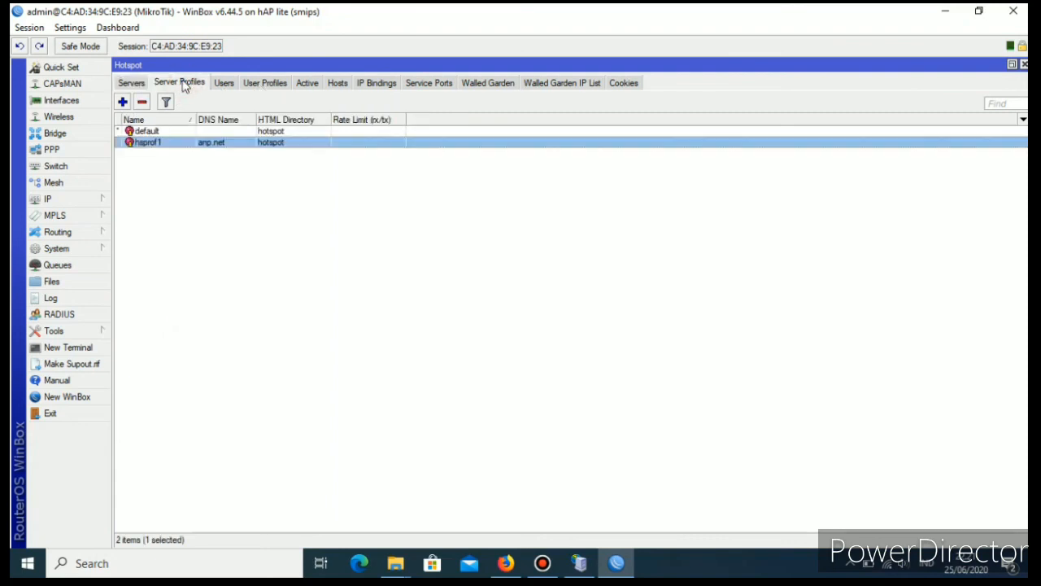
double_click(214, 143)
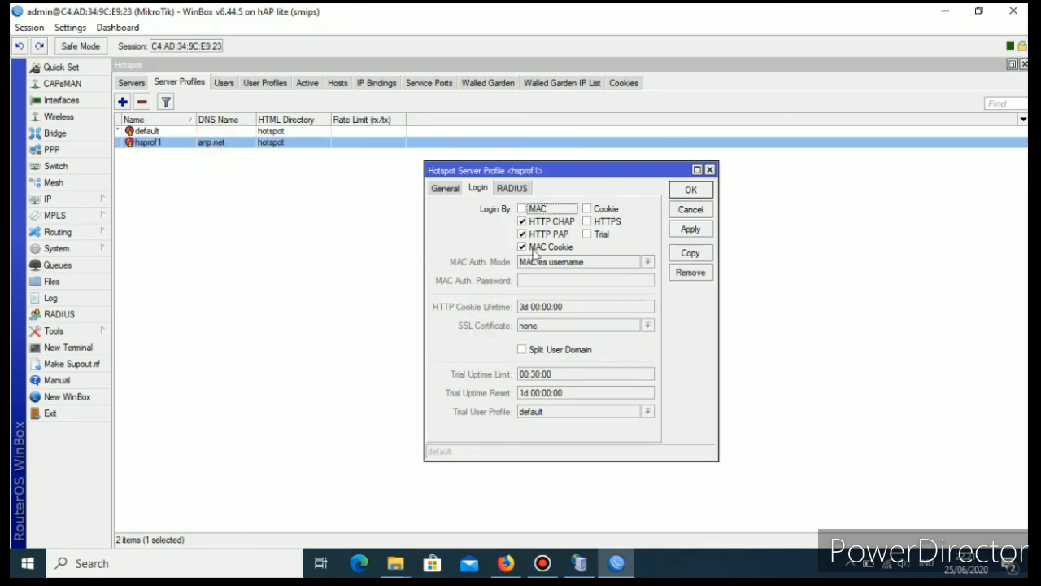
left_click(447, 188)
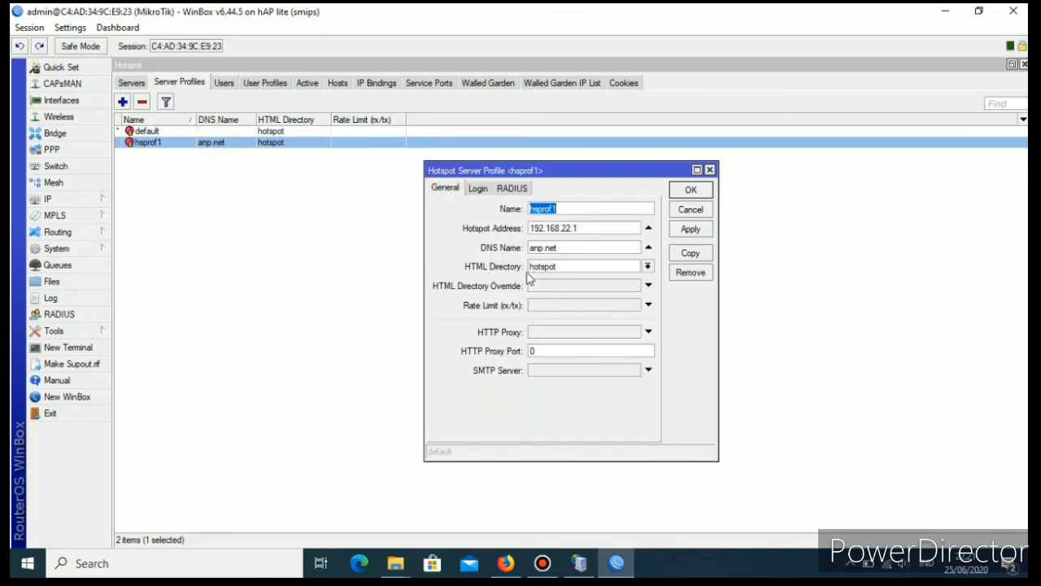
left_click(648, 267)
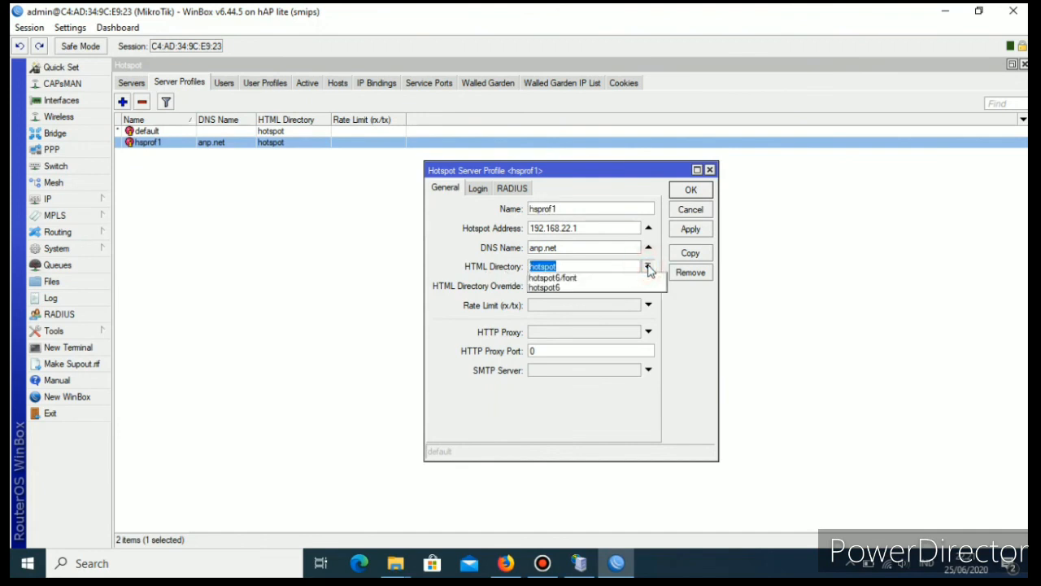
left_click(550, 290)
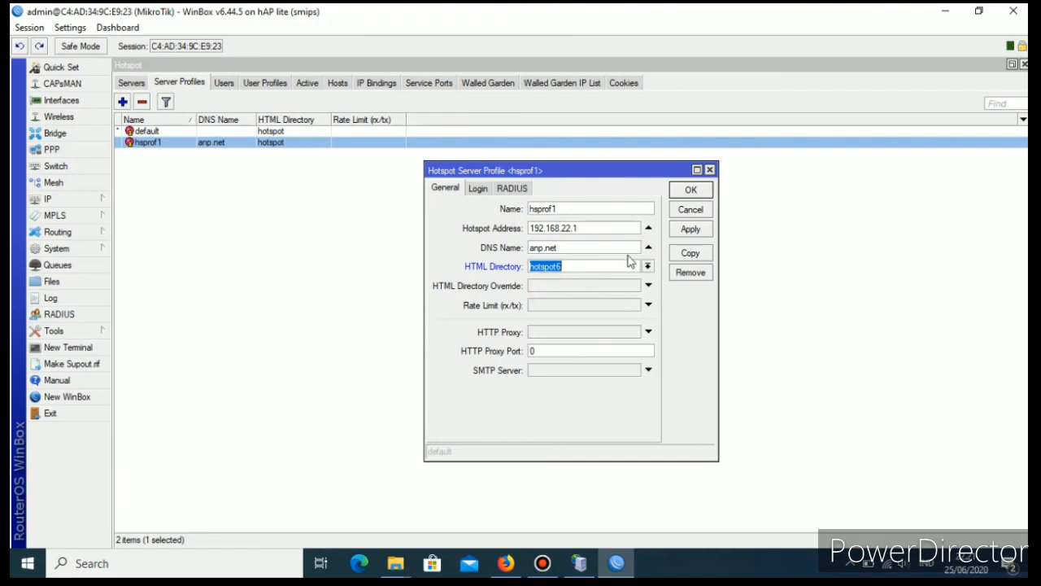
left_click(690, 230)
left_click(690, 190)
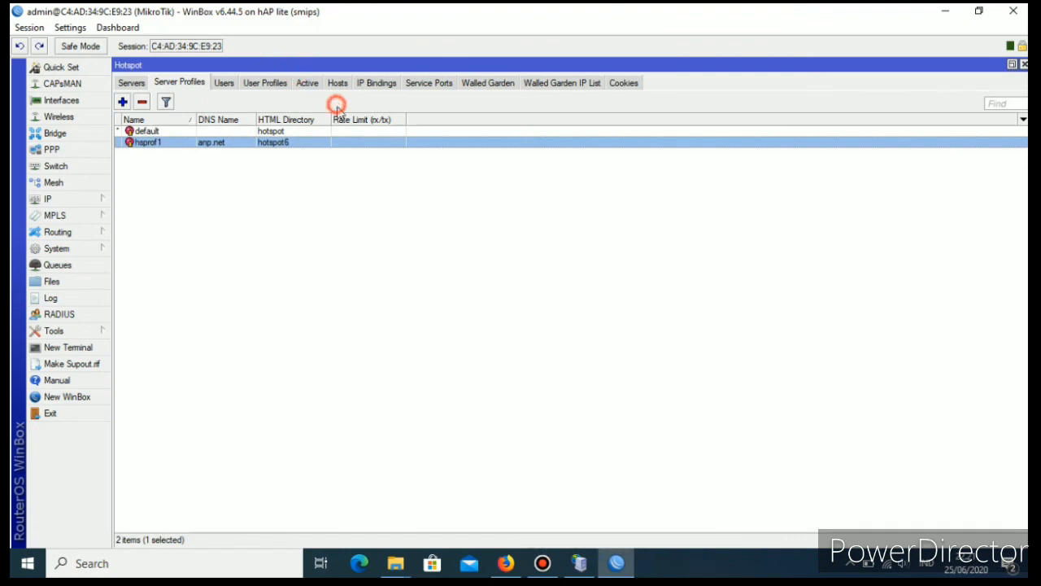
Switch to Firefox, reload the anp.net hotspot status page, and log out of the current session.
left_click(307, 83)
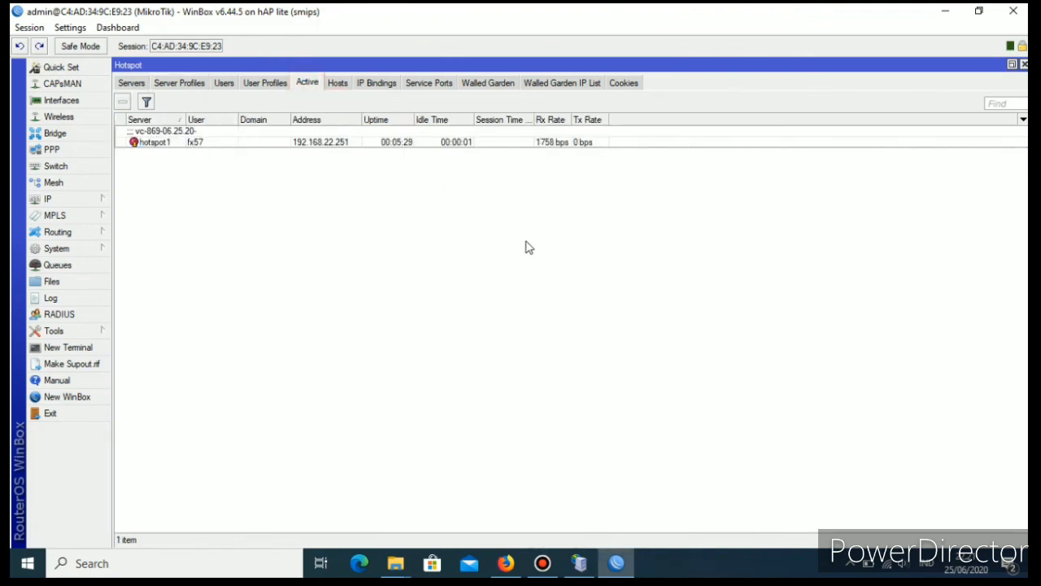
left_click(945, 16)
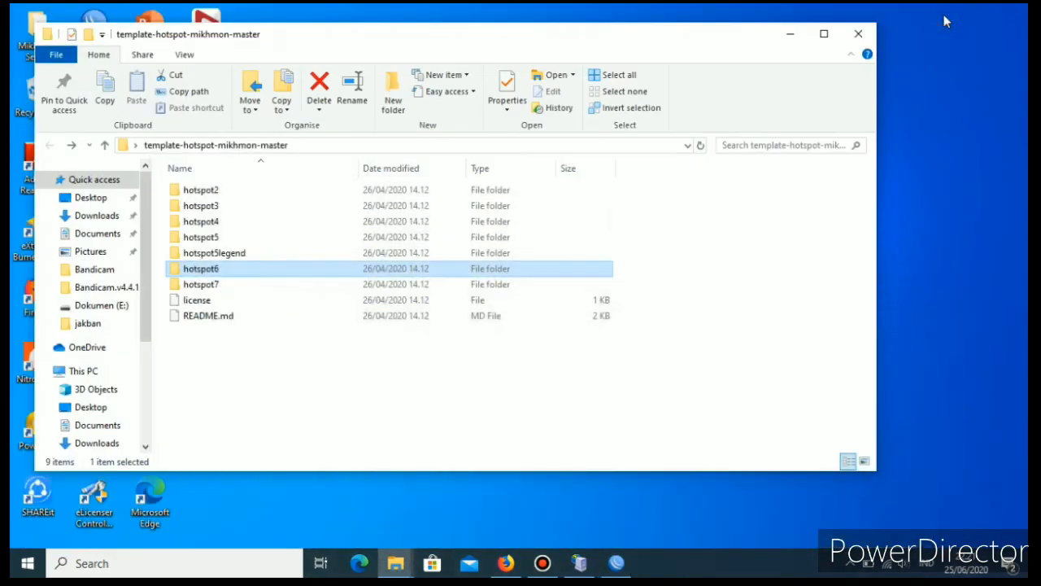
left_click(506, 563)
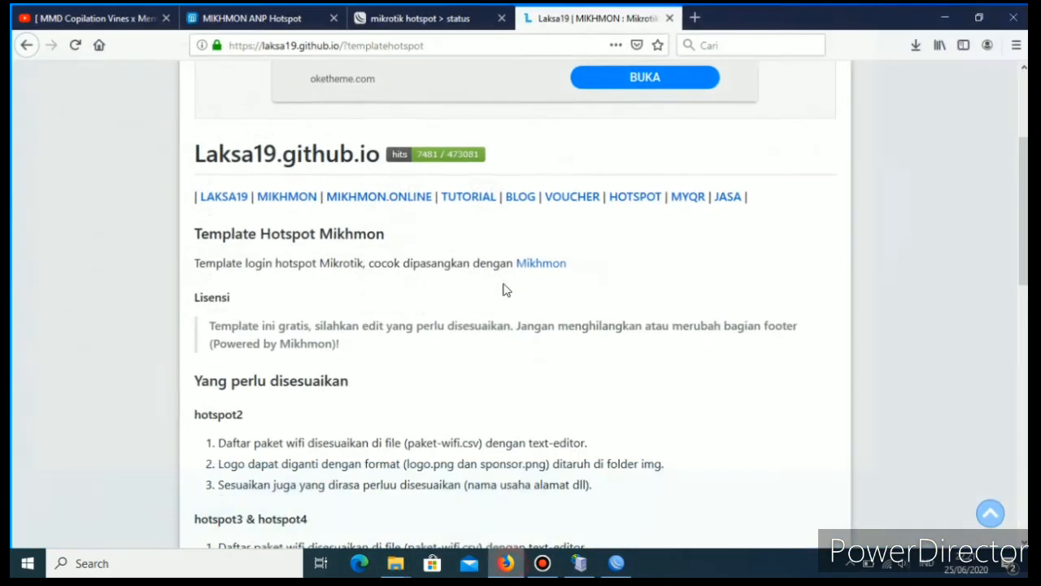
left_click(397, 16)
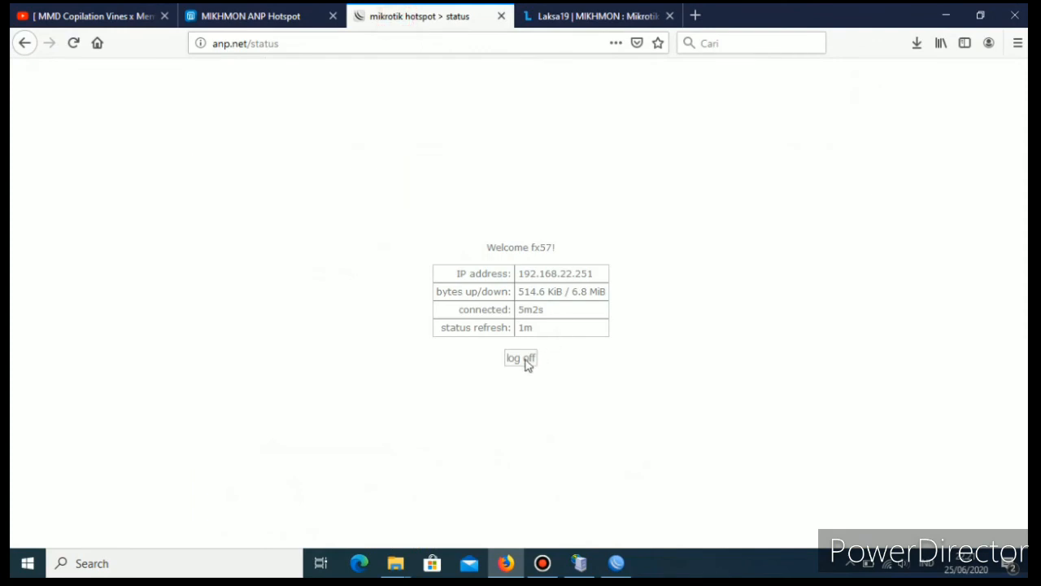
left_click(74, 43)
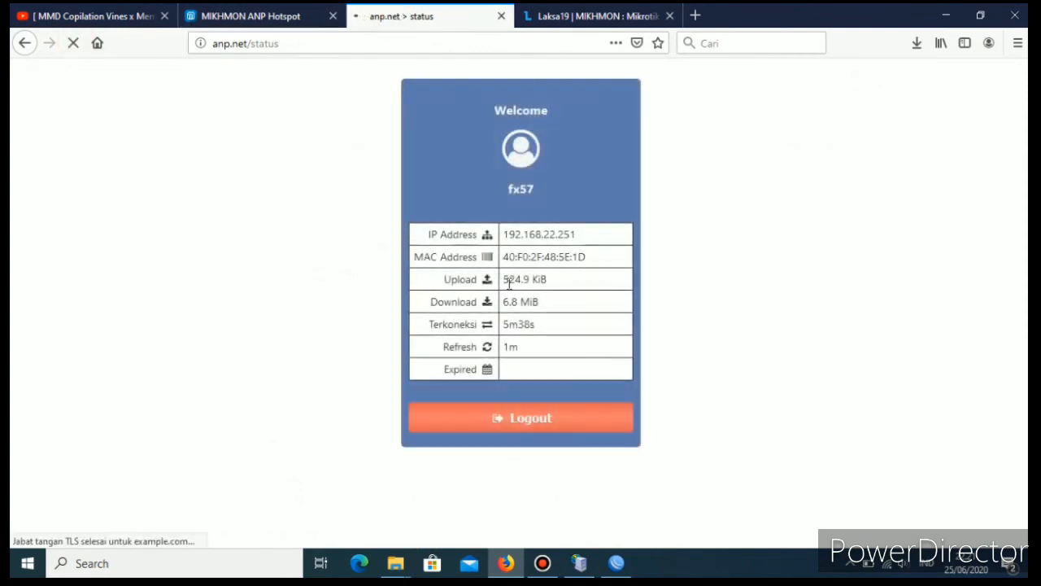
left_click(524, 429)
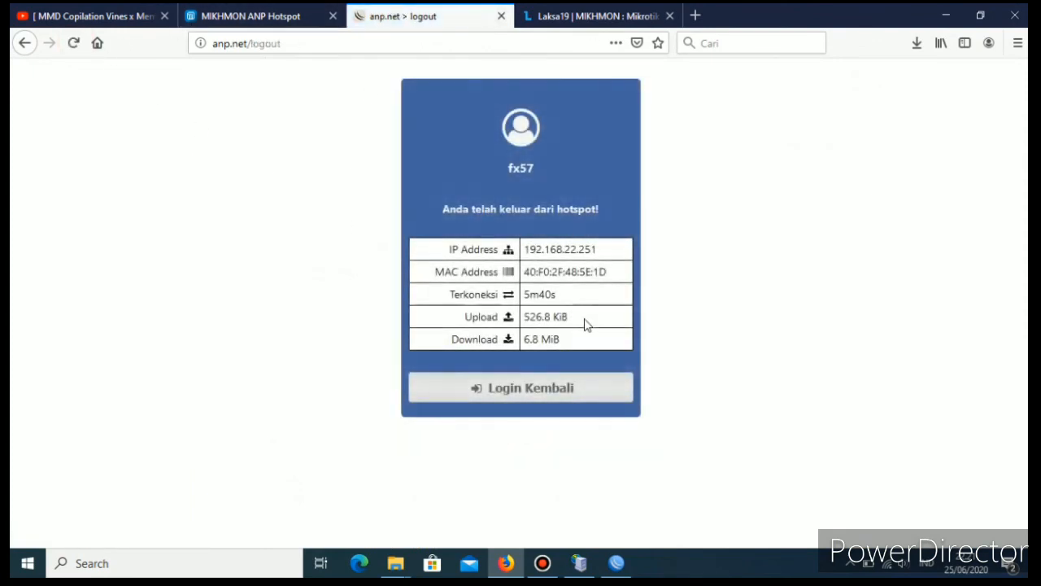
Return to the hotspot login page, log in with the voucher code, and check the connection status.
left_click(523, 394)
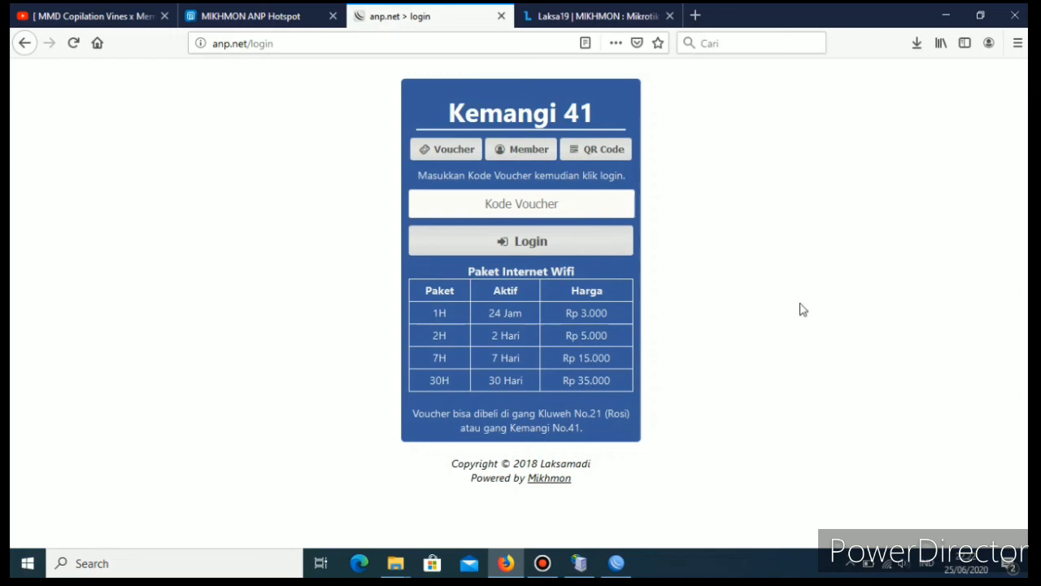
left_click(513, 205)
left_click(539, 246)
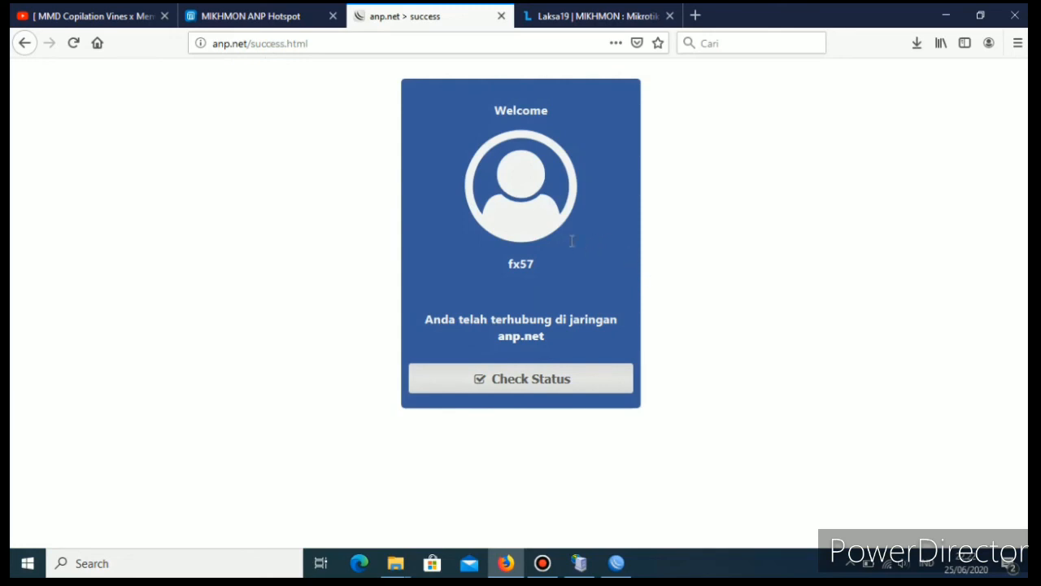
left_click(574, 376)
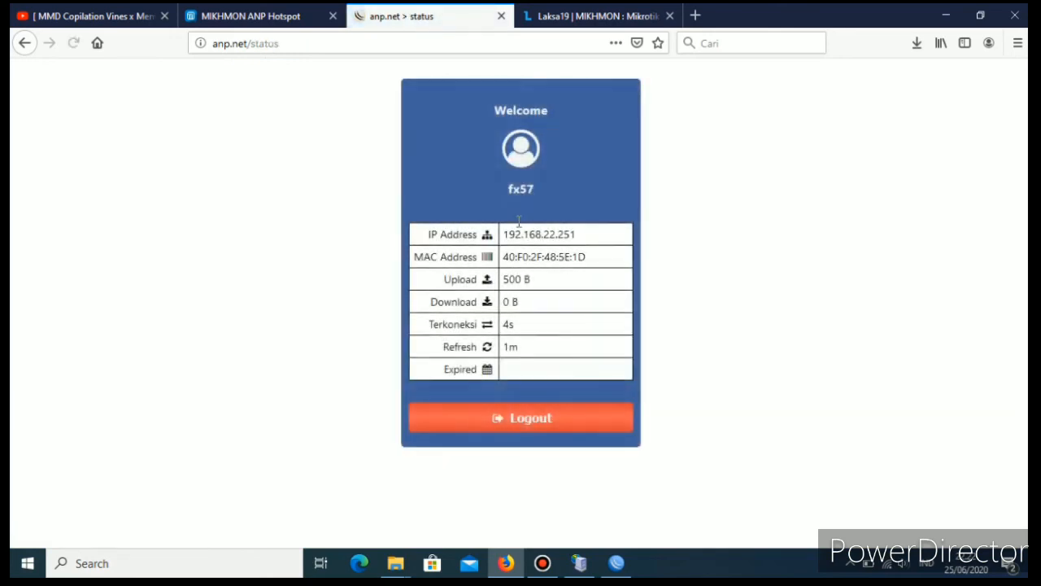
Return to the Mikhmon dashboard and examine the list of active hotspot users.
left_click(602, 23)
left_click(442, 17)
left_click(268, 18)
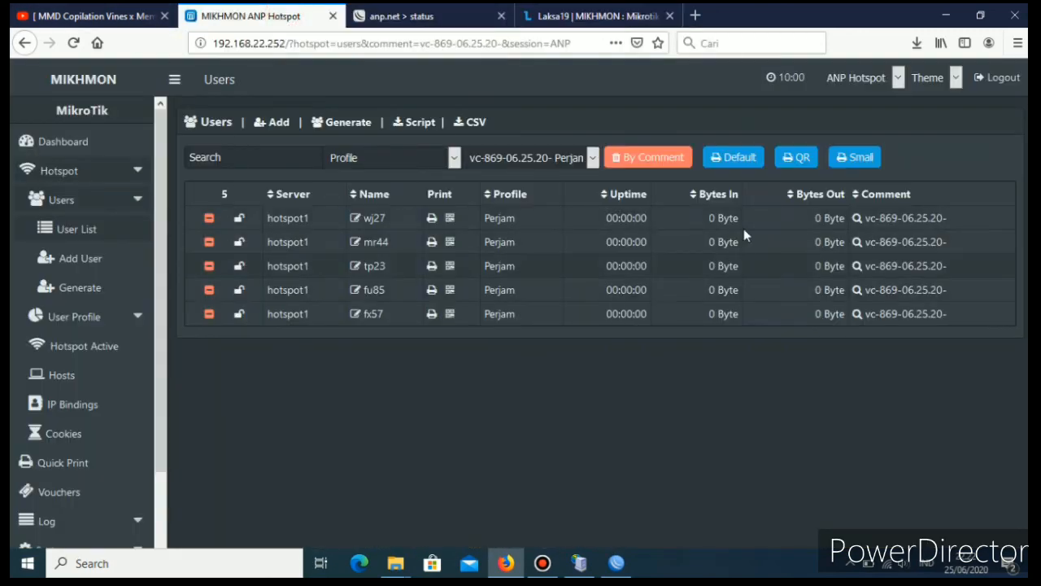
left_click(133, 18)
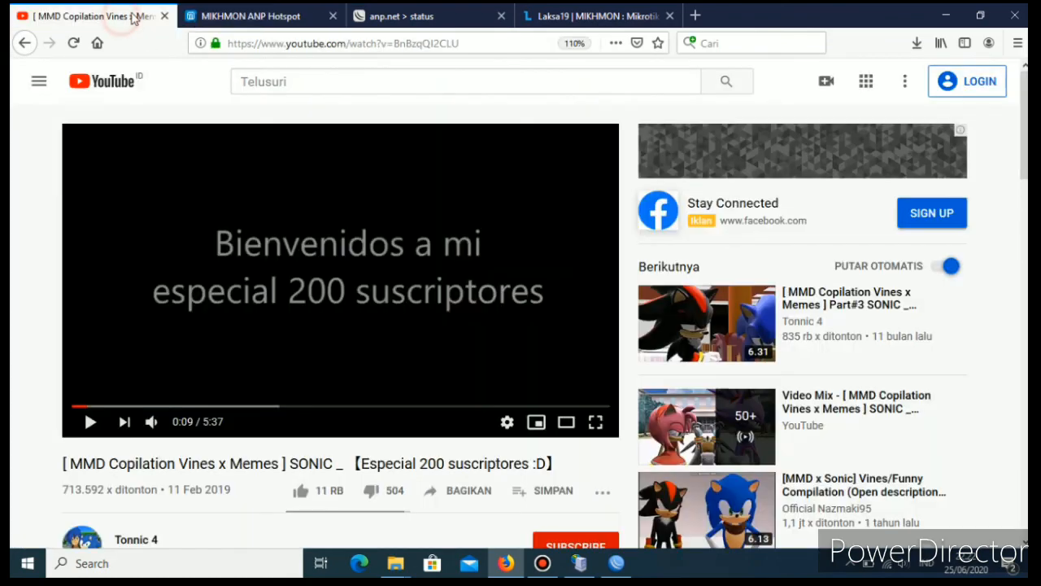
left_click(230, 18)
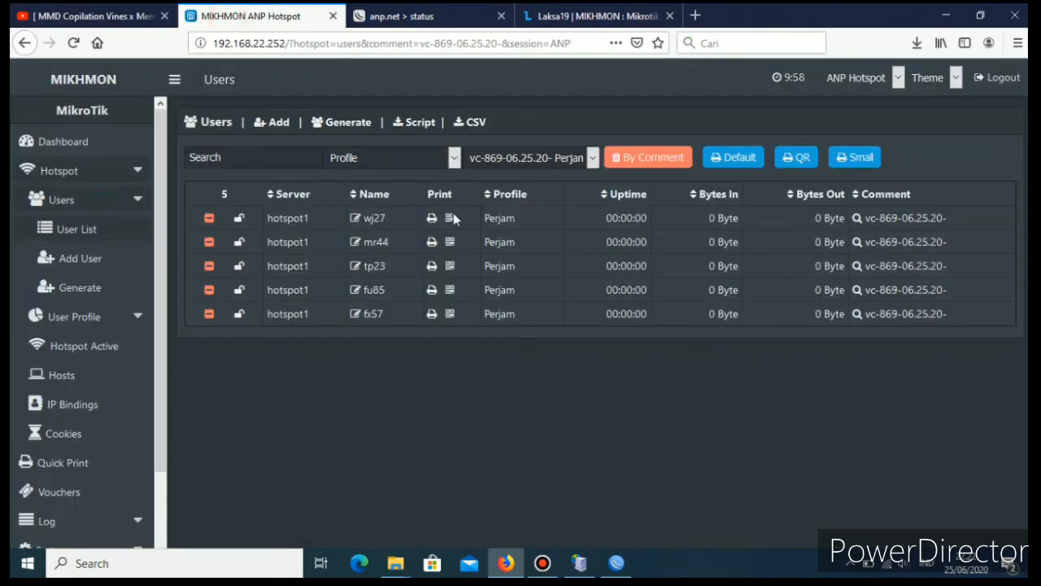
left_click(81, 143)
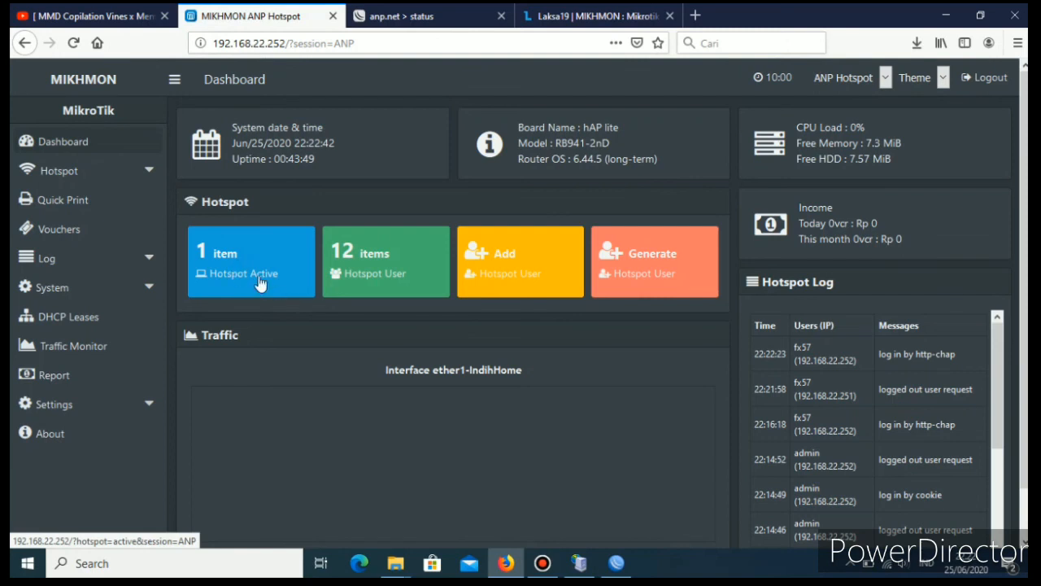
left_click(248, 275)
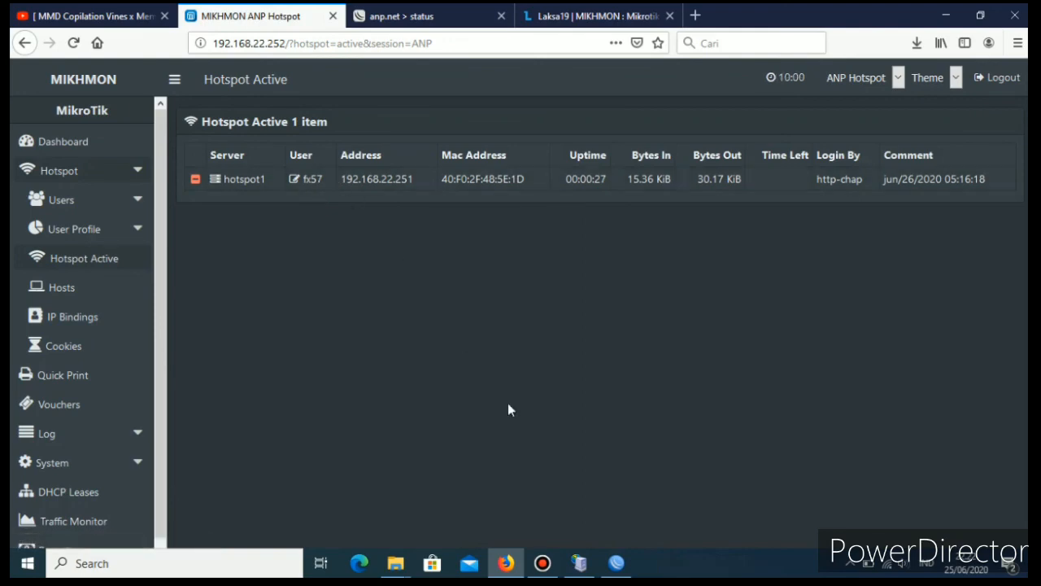
Switch to WinBox and review the hotspot server profiles and the configured hotspot servers.
left_click(616, 563)
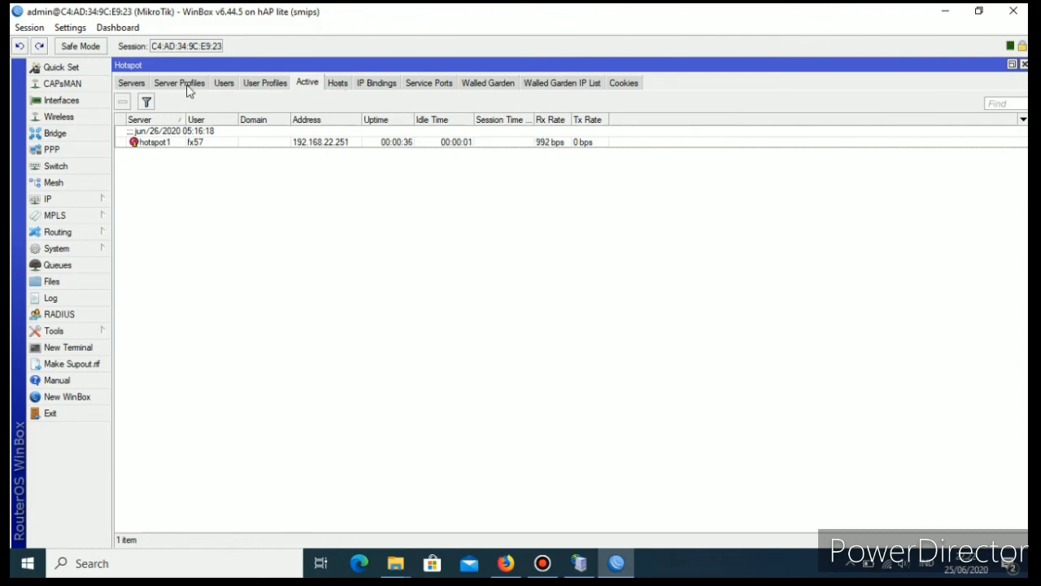
left_click(134, 84)
left_click(179, 84)
left_click(228, 84)
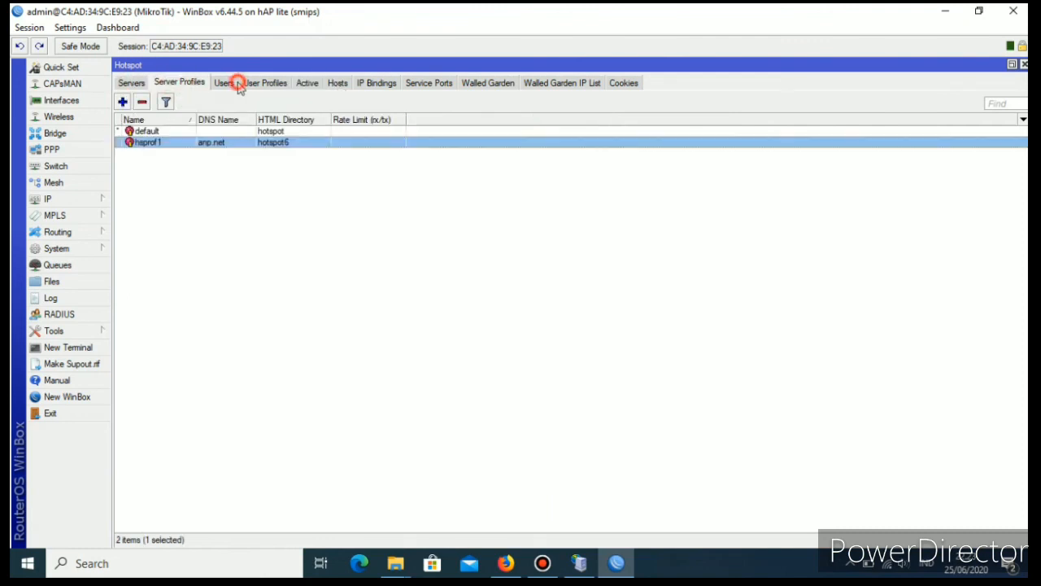
left_click(138, 84)
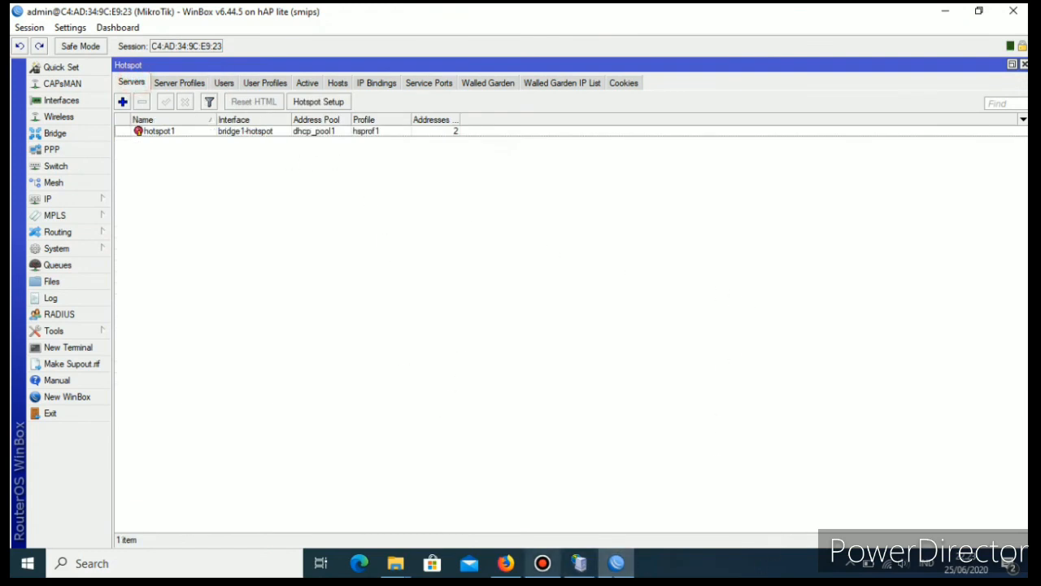
mouse_move(506, 563)
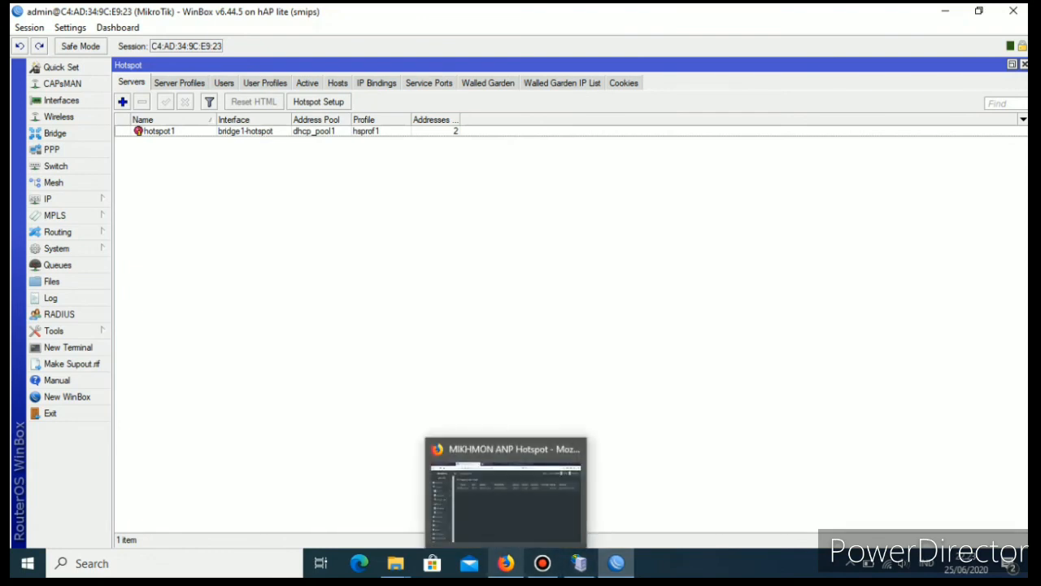